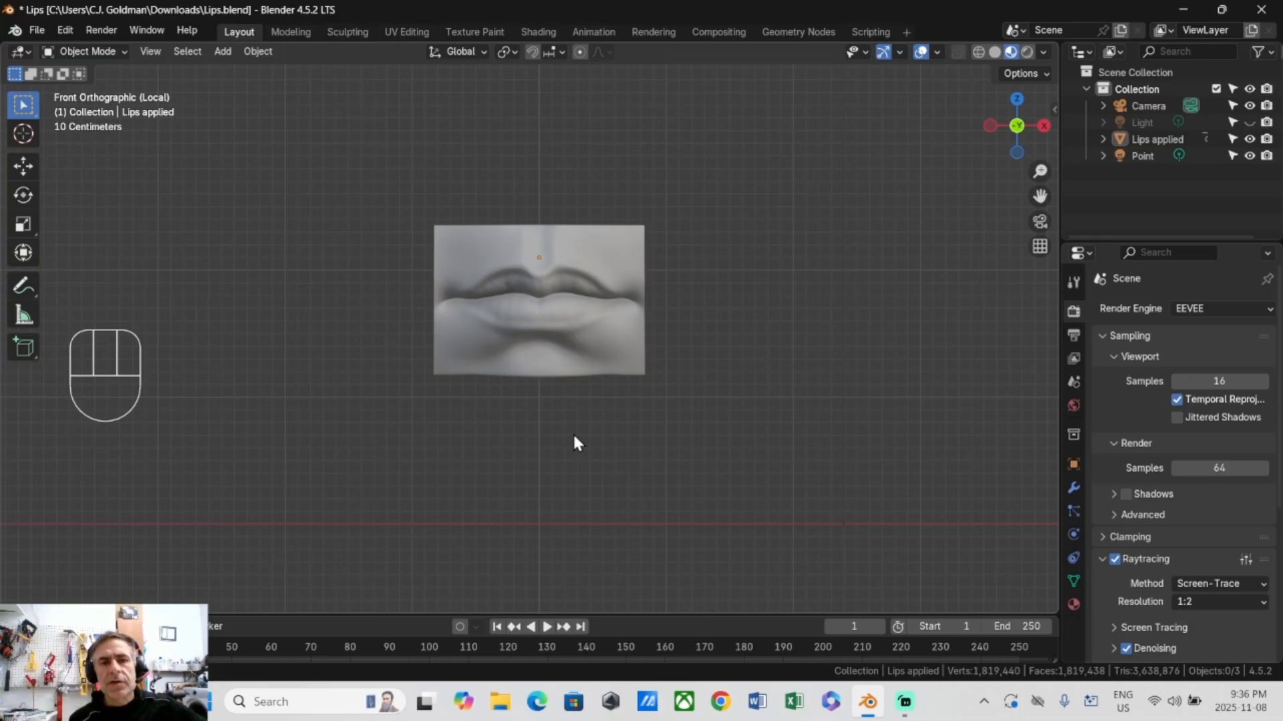
Step: Add a cube mesh to the scene in front view, below the lips model
{"action": "middle_click_drag", "start_coordinate": [557, 384], "coordinate": [539, 330]}
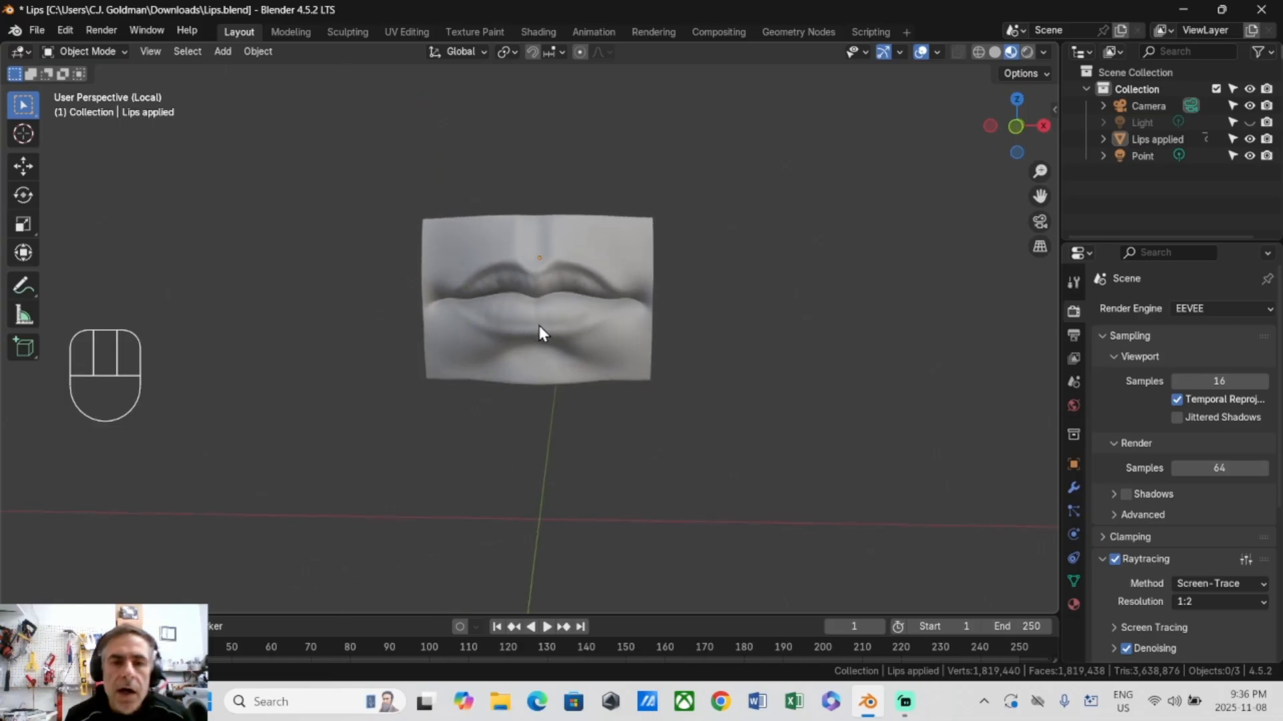
{"action": "key", "text": "KP_1"}
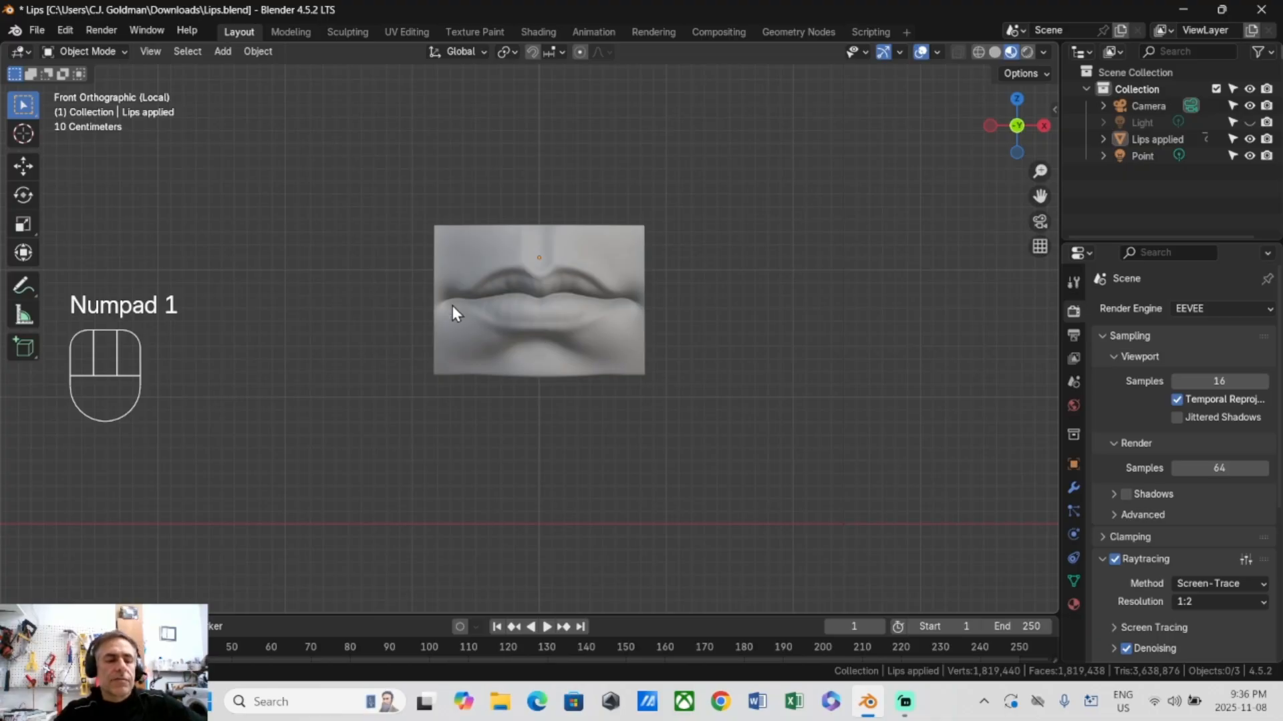
{"action": "key", "text": "shift+a"}
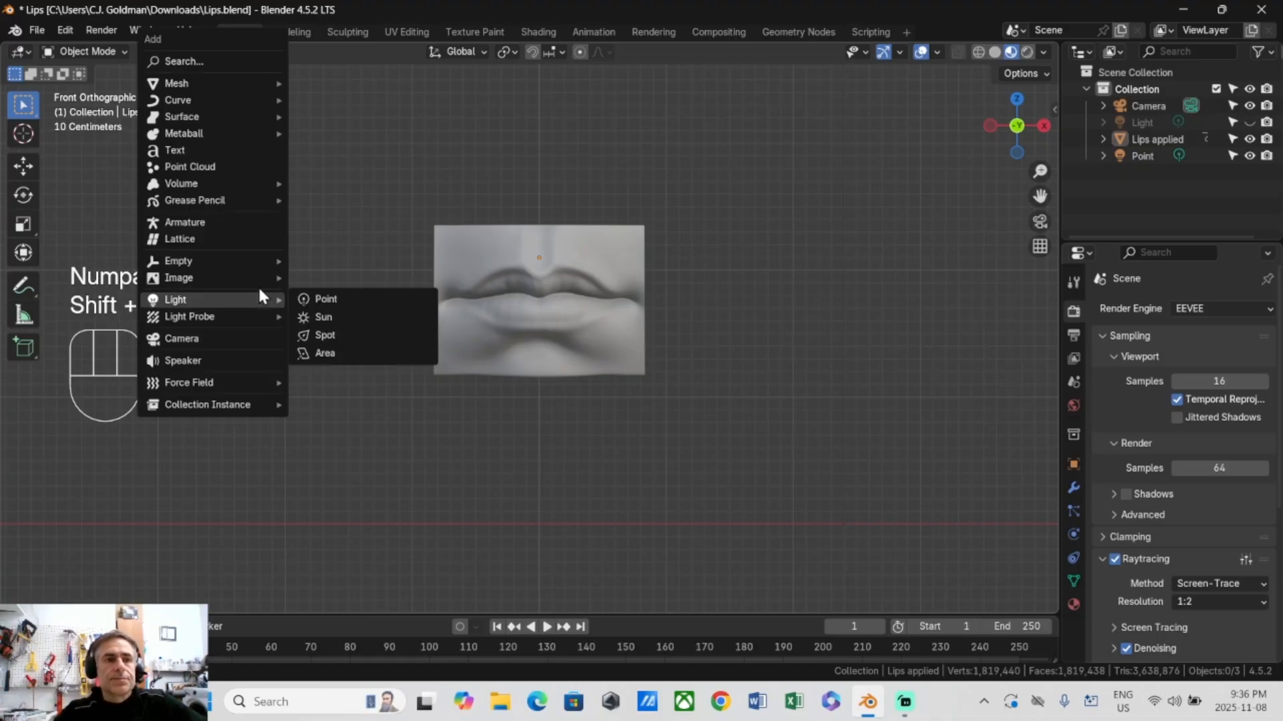
{"action": "mouse_move", "coordinate": [209, 82]}
{"action": "left_click", "coordinate": [327, 100]}
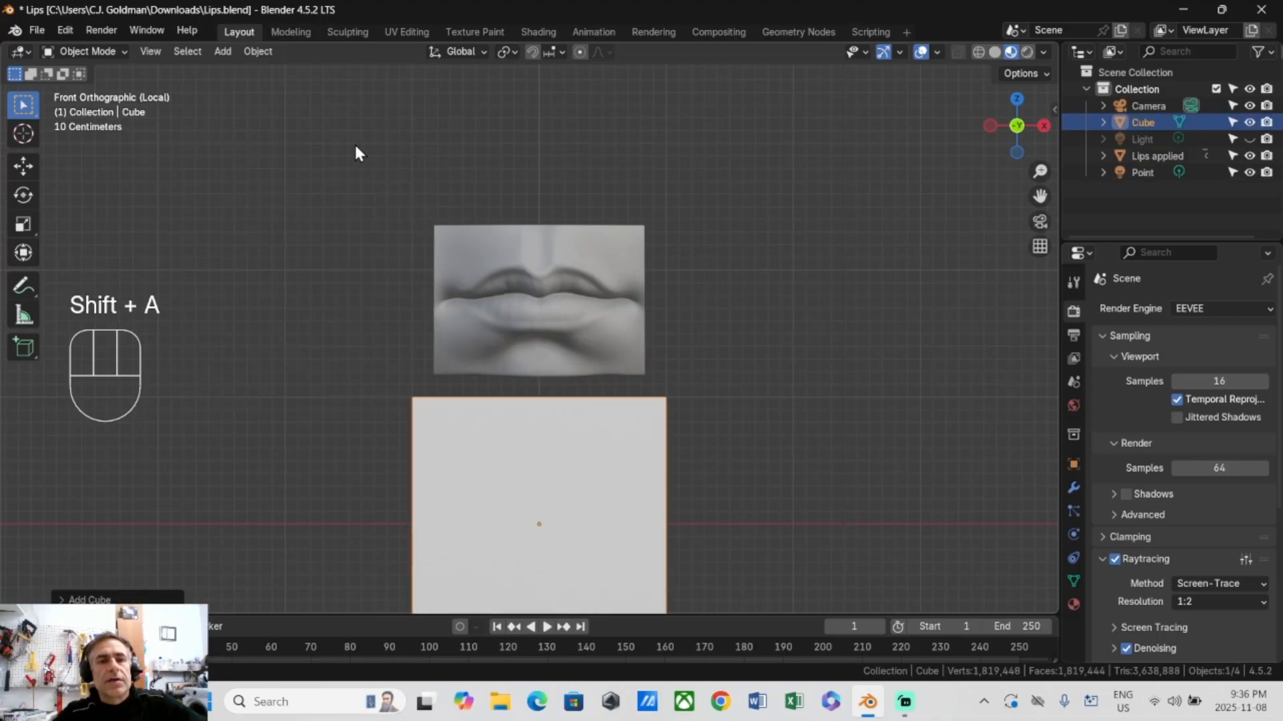
Step: Scale the cube uniformly to about 0.86 so its width roughly matches the lips block
{"action": "scroll", "coordinate": [439, 428], "scroll_direction": "down", "scroll_amount": 3}
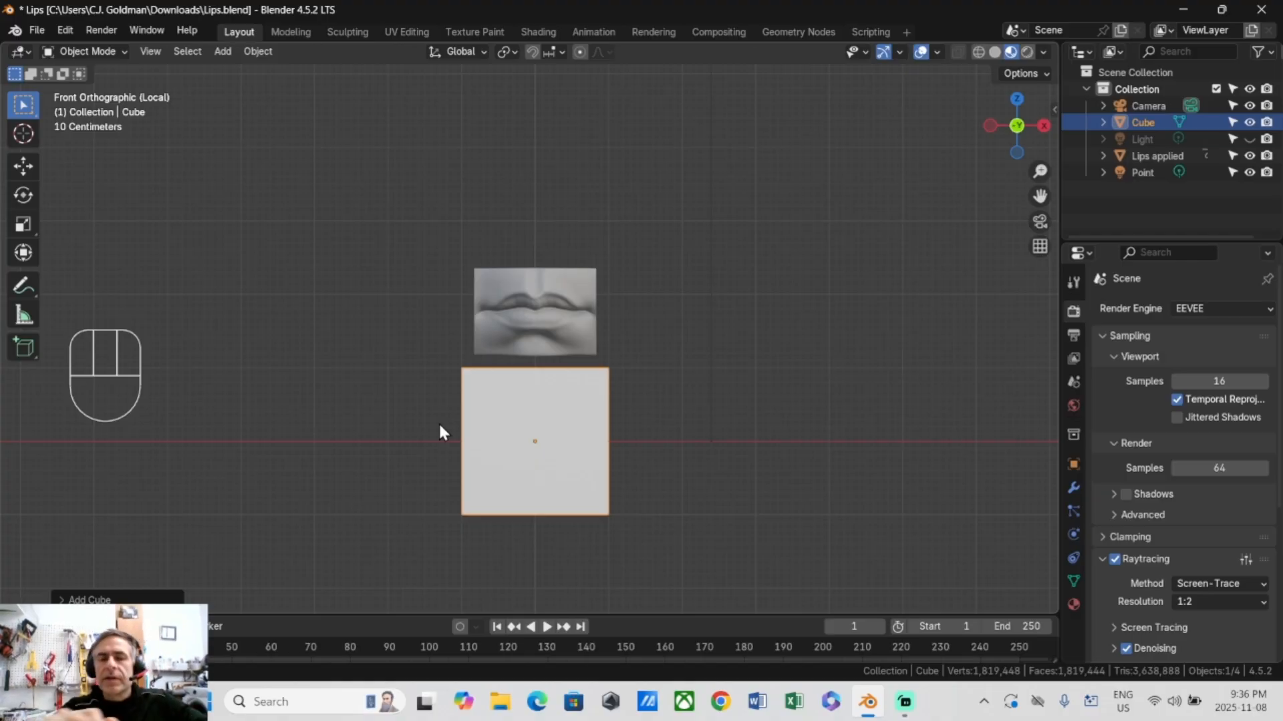
{"action": "scroll", "coordinate": [430, 441], "scroll_direction": "up", "scroll_amount": 2}
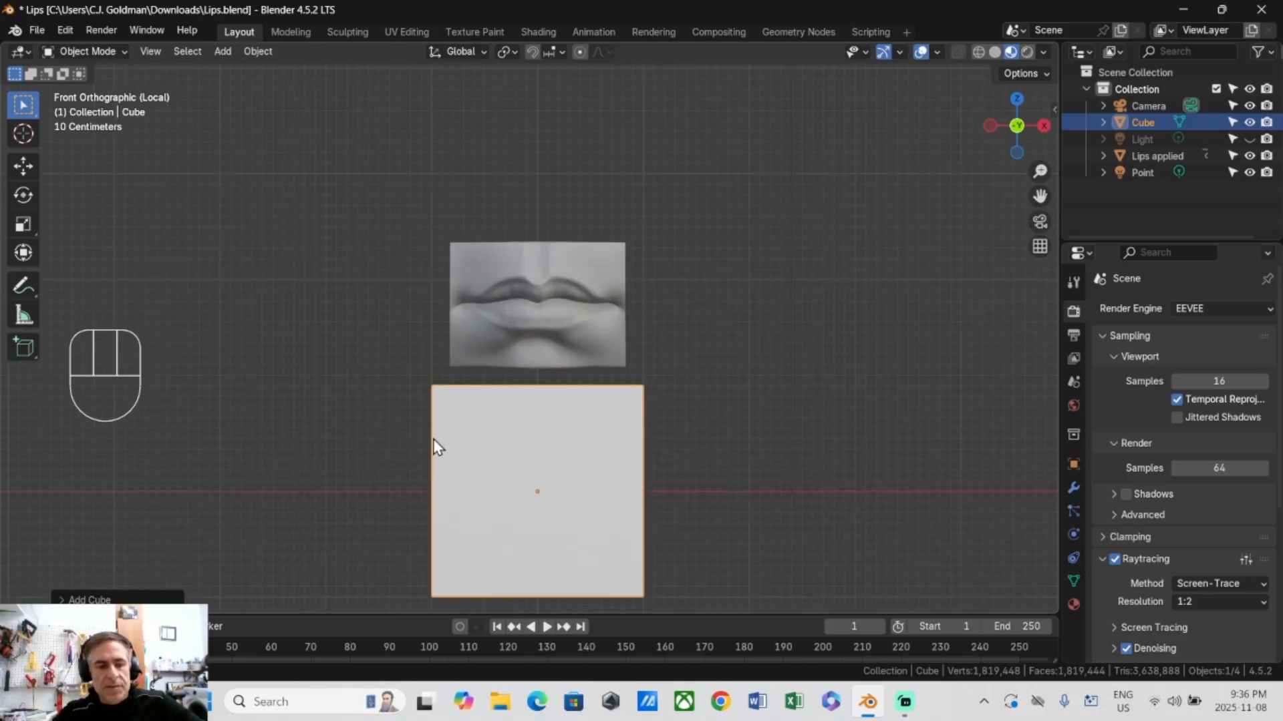
{"action": "scroll", "coordinate": [388, 438], "scroll_direction": "down", "scroll_amount": 2}
{"action": "key", "text": "s"}
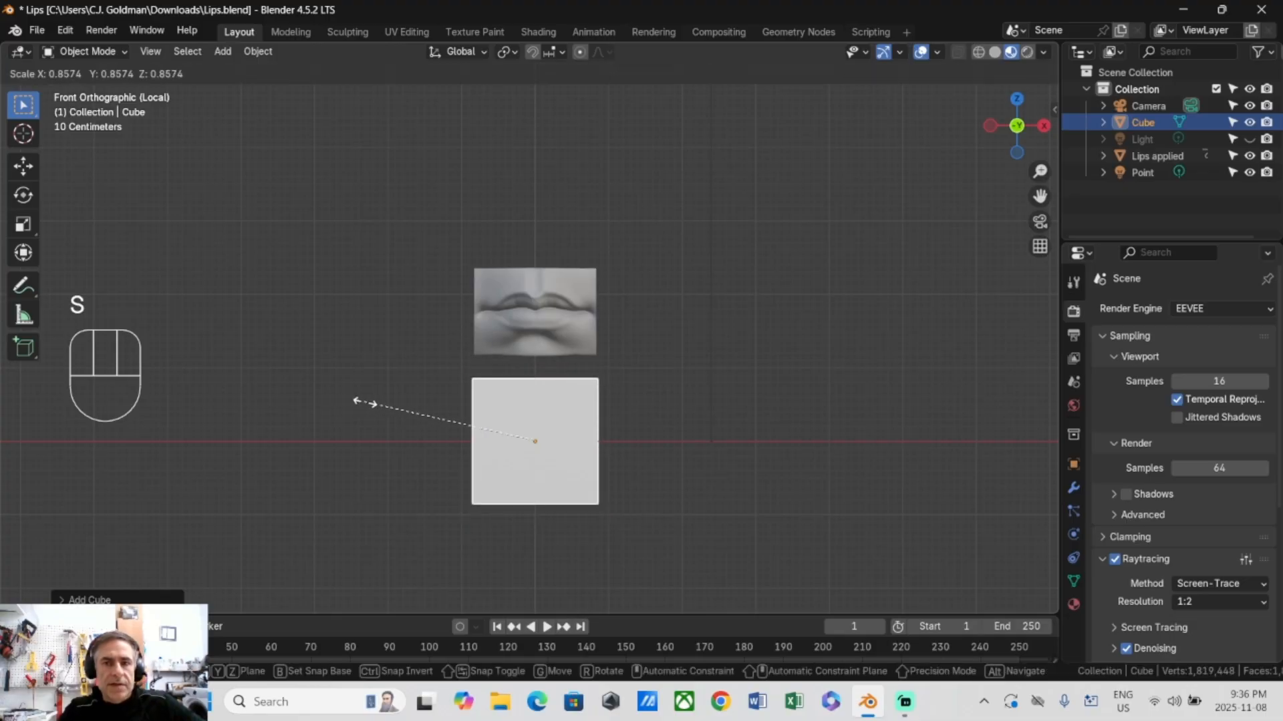
{"action": "left_click", "coordinate": [355, 400]}
Step: Switch the viewport to solid shading and shrink the cube's height along Z to roughly the lips block's proportions
{"action": "left_click", "coordinate": [996, 52]}
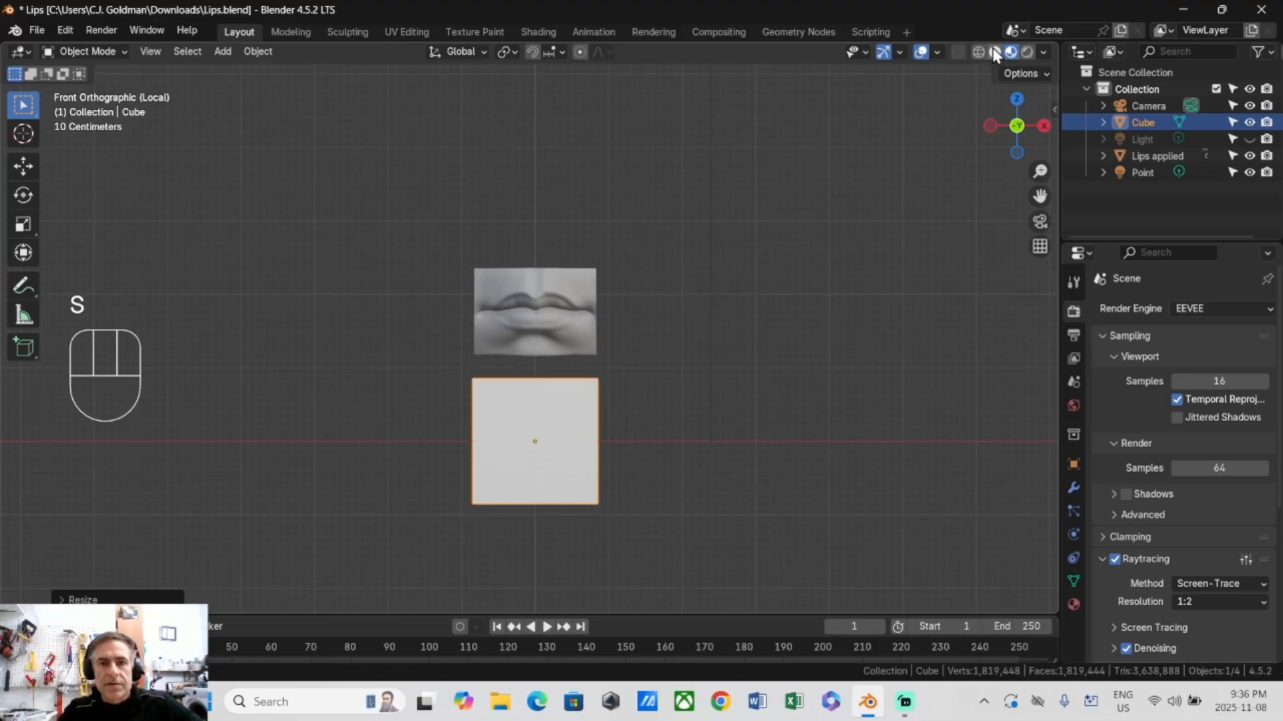
{"action": "scroll", "coordinate": [718, 272], "scroll_direction": "up", "scroll_amount": 2}
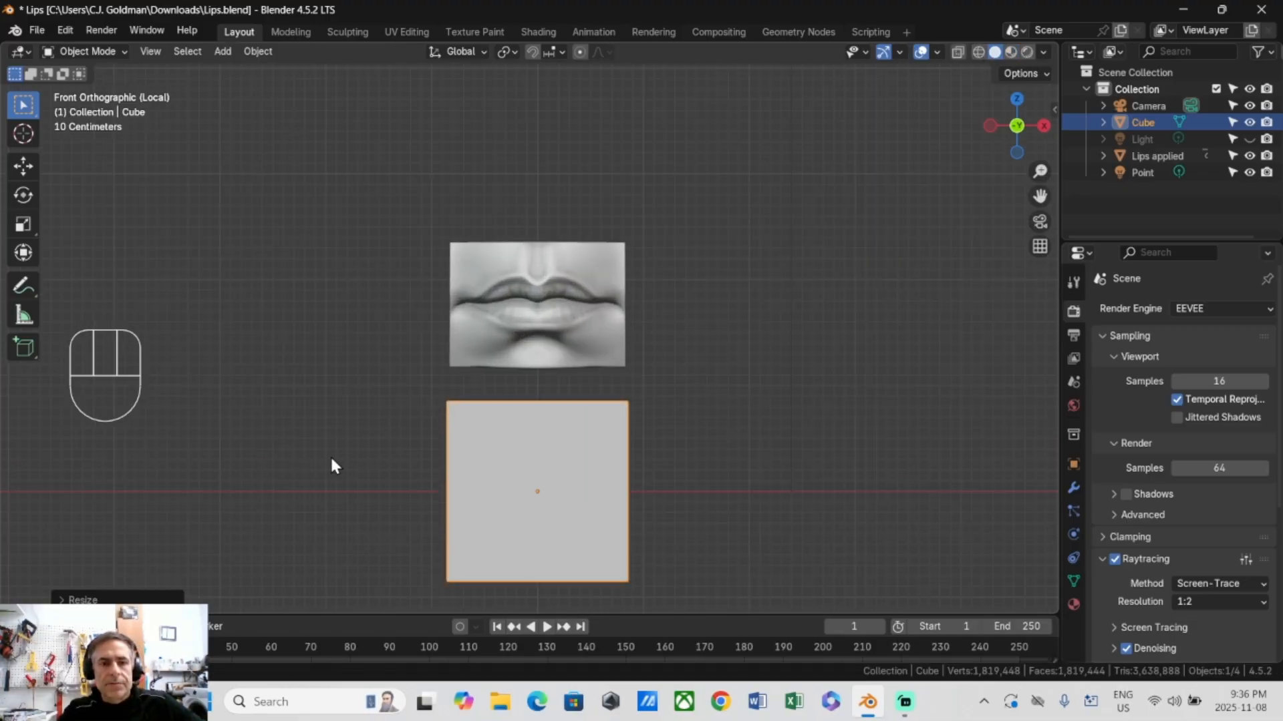
{"action": "key", "text": "s"}
{"action": "key", "text": "z"}
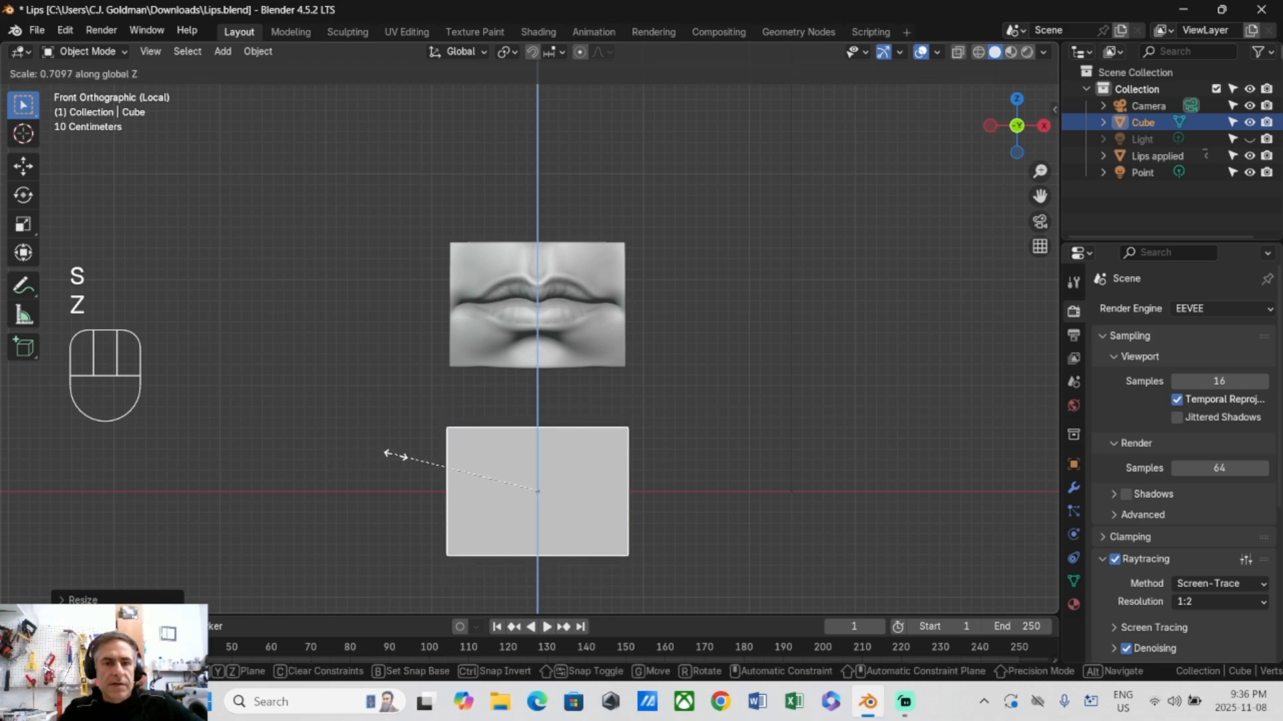
{"action": "left_click", "coordinate": [401, 458]}
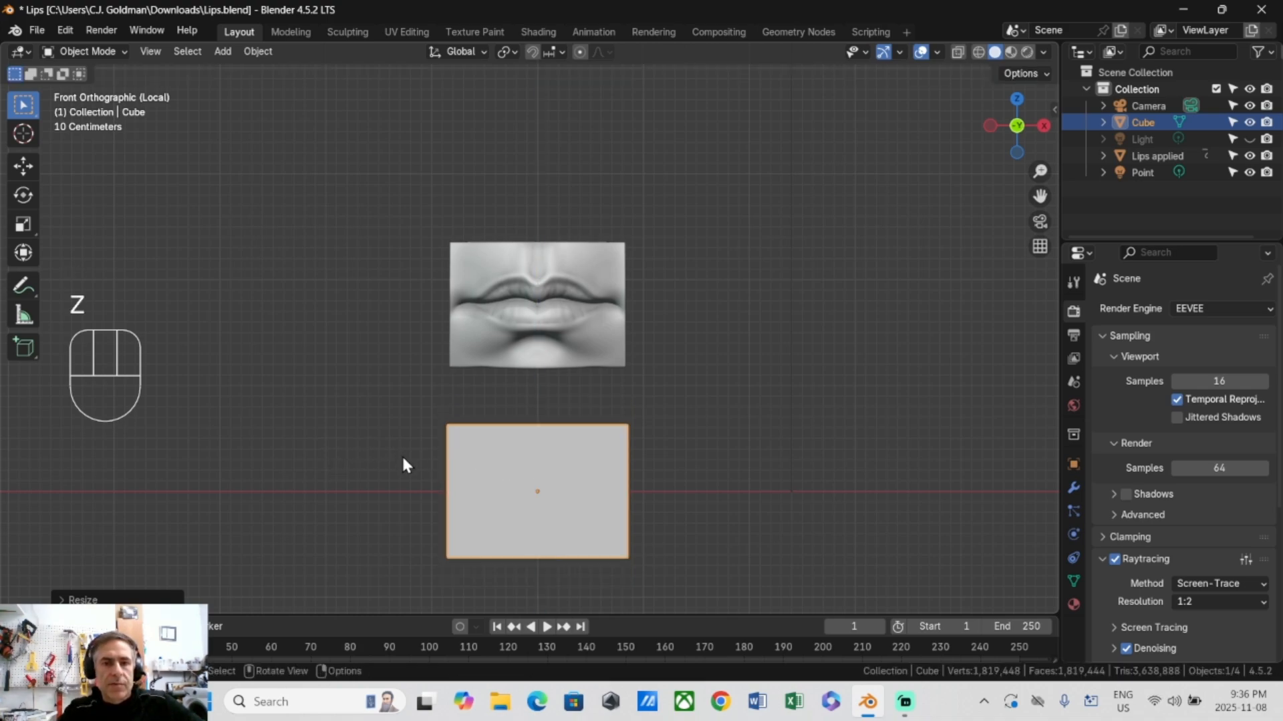
Step: Scale the cube's depth along Y to about 0.44, viewing it from the side
{"action": "middle_click_drag", "start_coordinate": [403, 458], "coordinate": [299, 452]}
{"action": "key", "text": "s"}
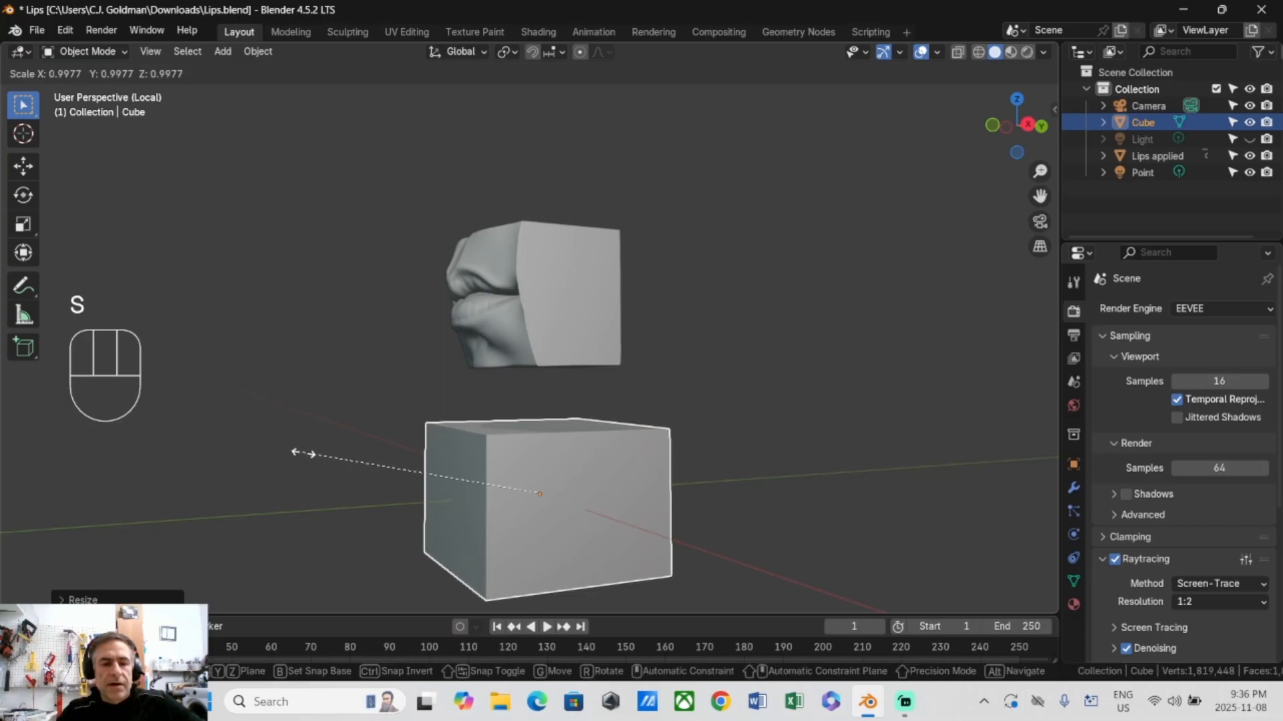
{"action": "key", "text": "y"}
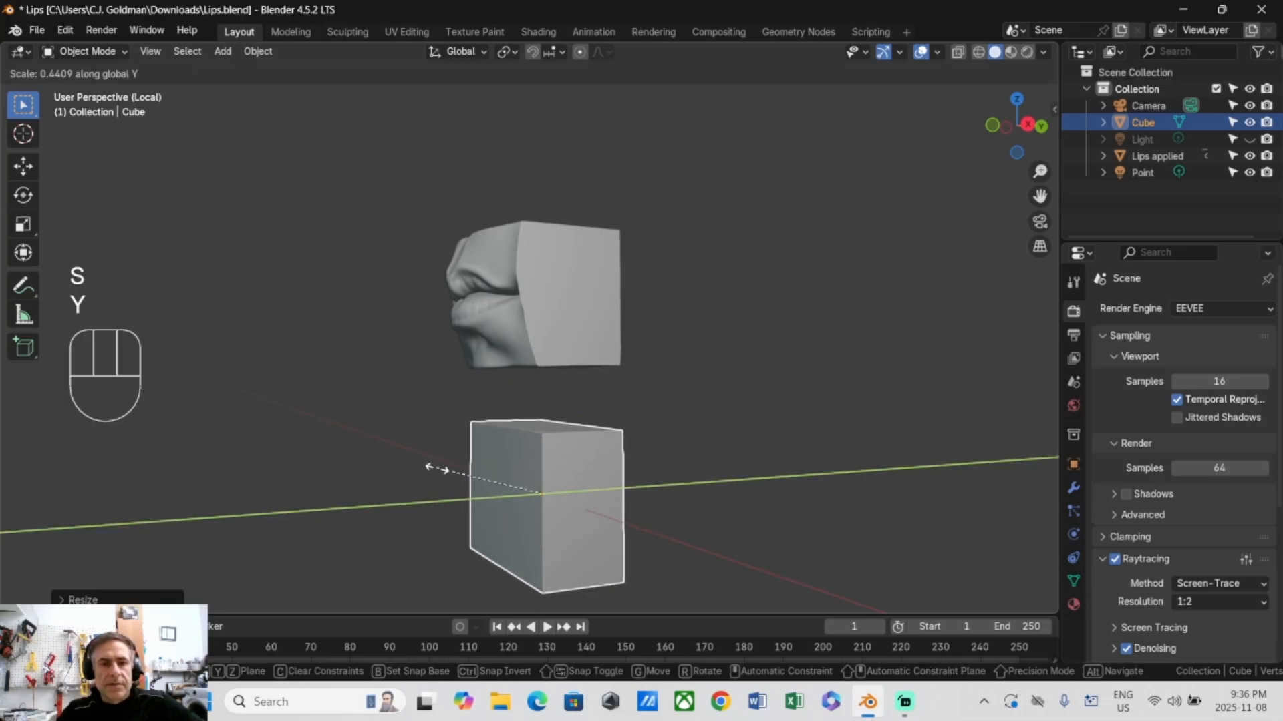
{"action": "left_click", "coordinate": [428, 467]}
Step: Return to front view and apply the cube's scale
{"action": "middle_click_drag", "start_coordinate": [427, 468], "coordinate": [592, 468]}
{"action": "key", "text": "KP_1"}
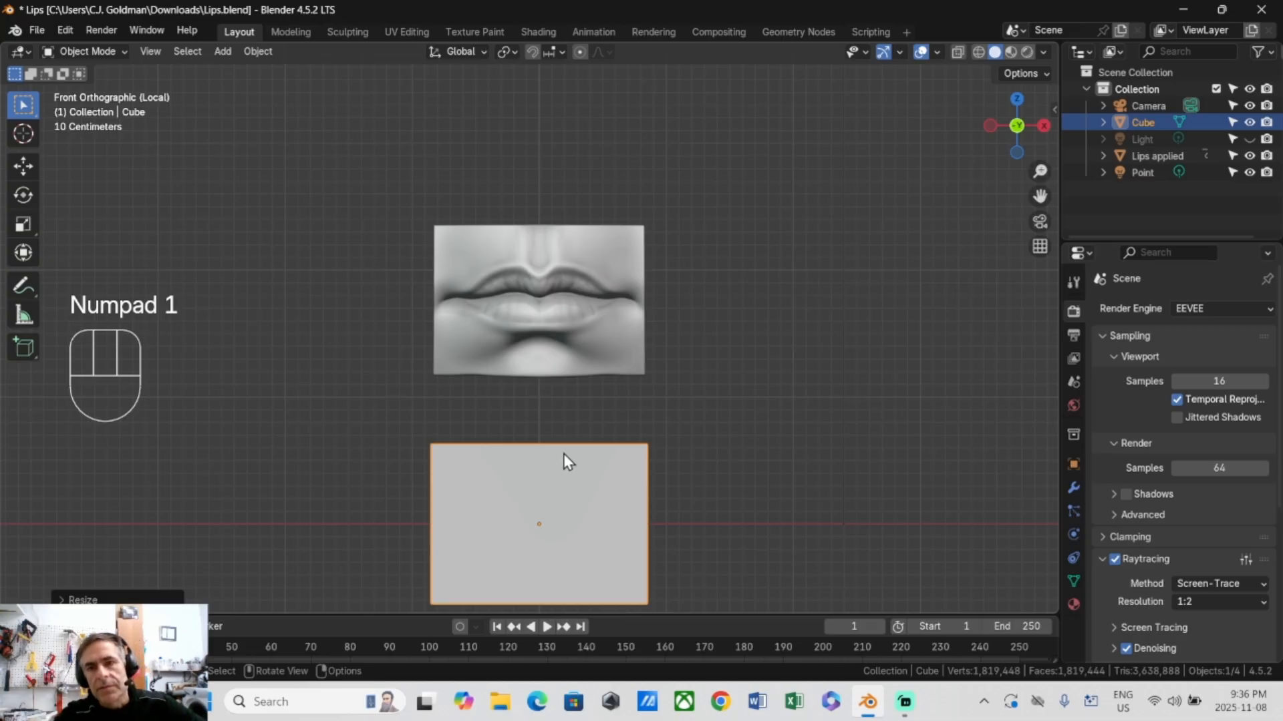
{"action": "left_click_drag", "start_coordinate": [1039, 196], "coordinate": [1058, 88]}
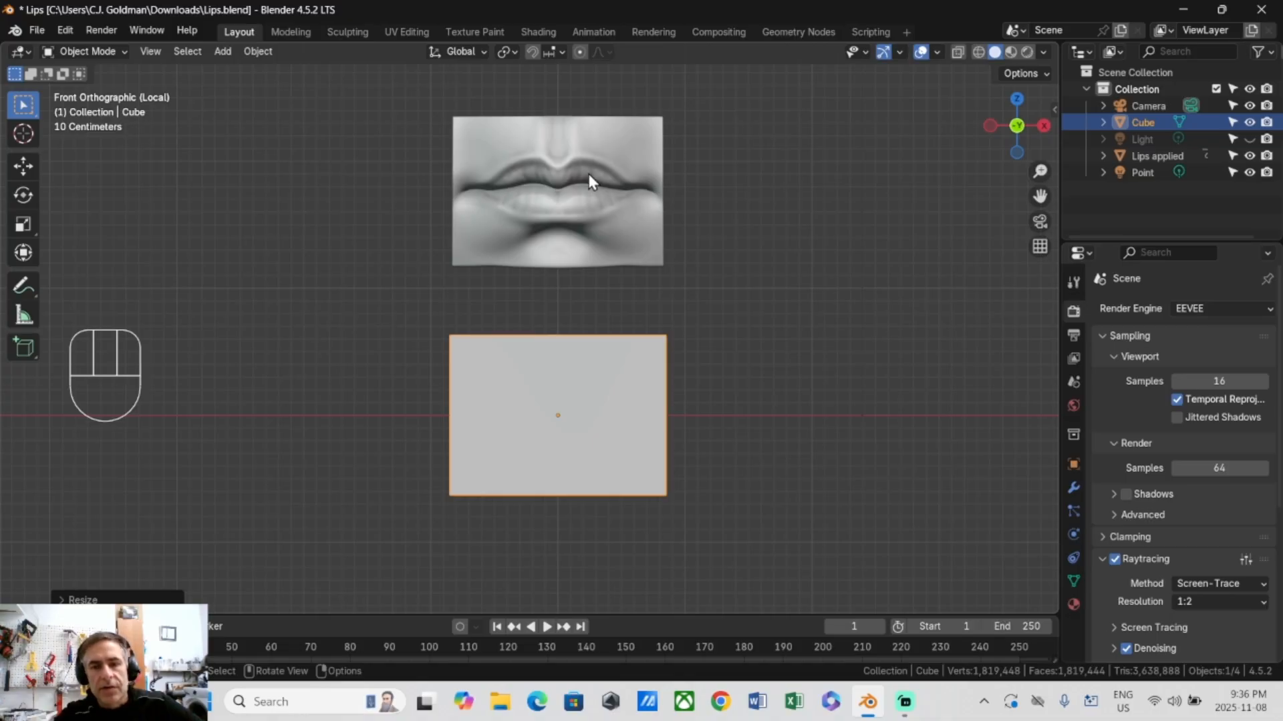
{"action": "key", "text": "ctrl+a"}
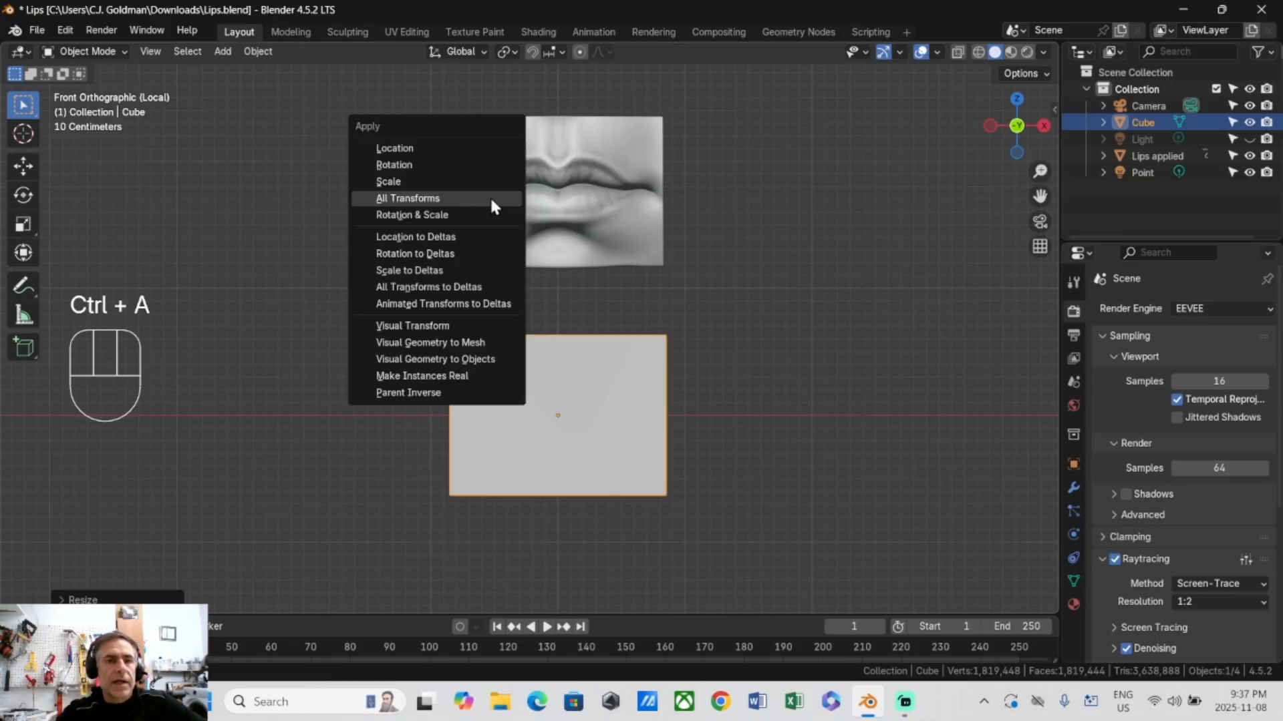
{"action": "left_click", "coordinate": [402, 182]}
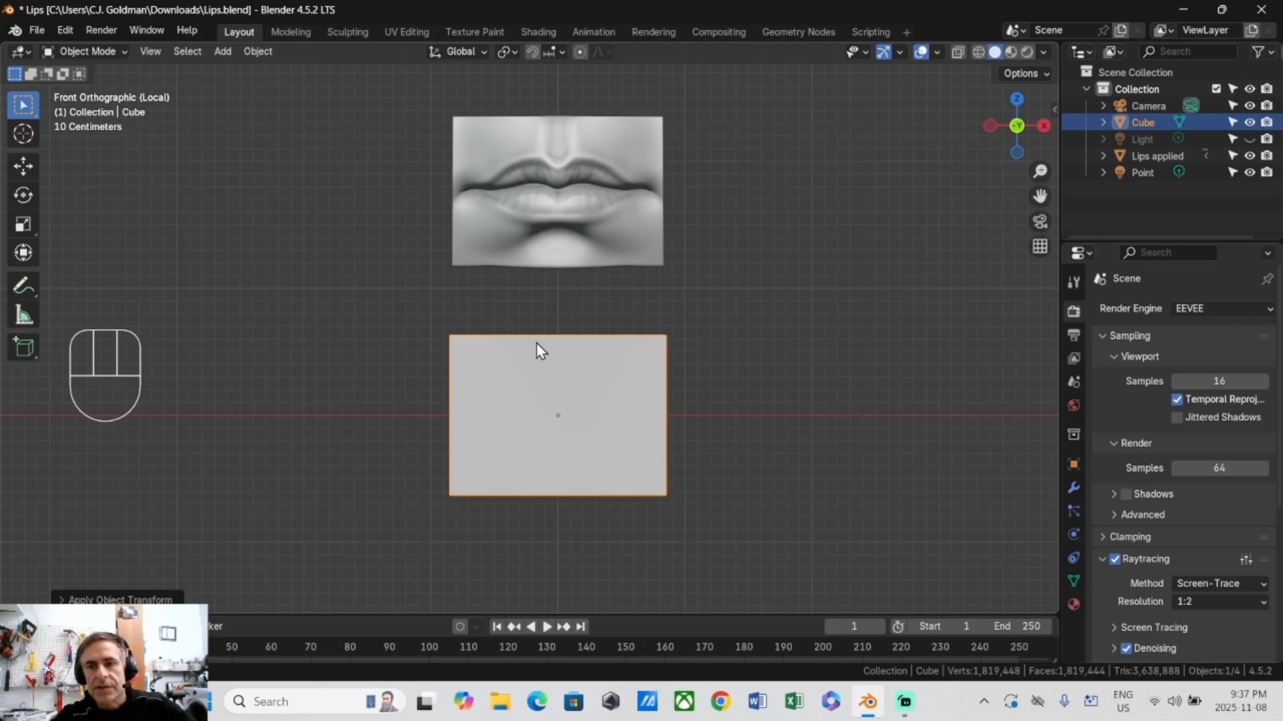
{"action": "left_click", "coordinate": [1074, 487]}
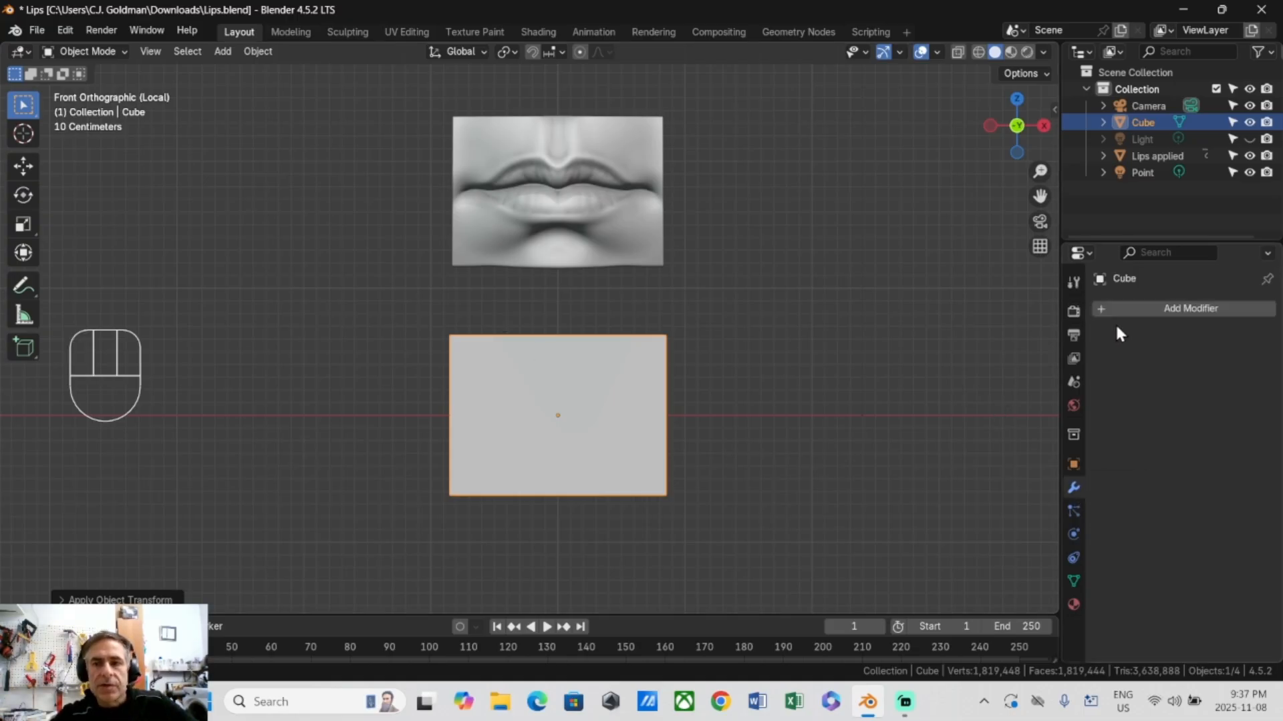
{"action": "left_click", "coordinate": [1132, 308]}
{"action": "left_click", "coordinate": [1130, 303]}
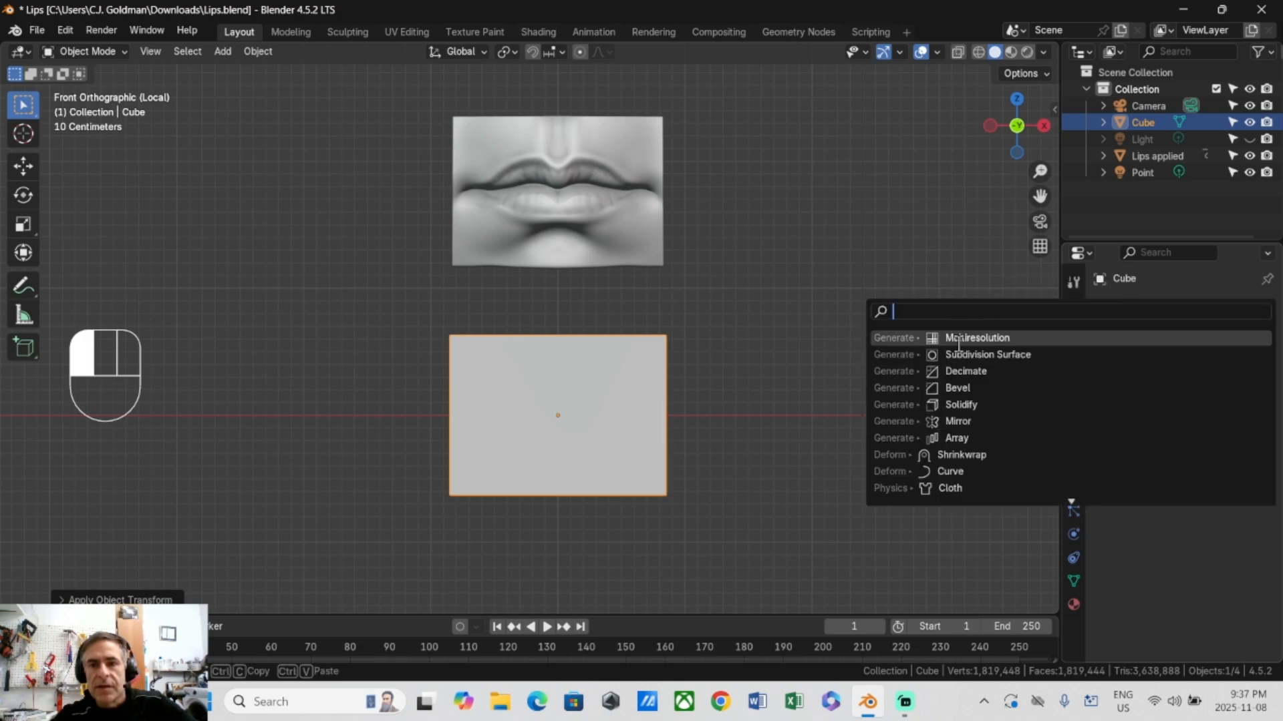
{"action": "left_click", "coordinate": [965, 368]}
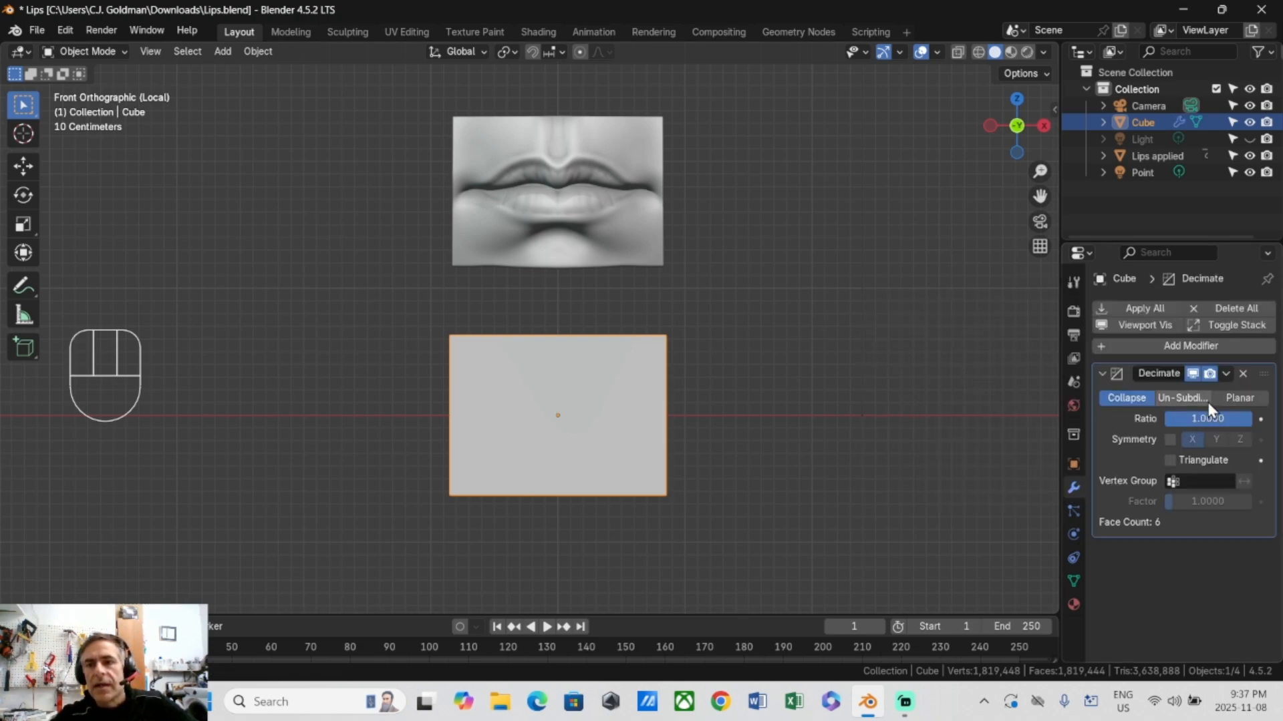
{"action": "left_click", "coordinate": [1243, 374]}
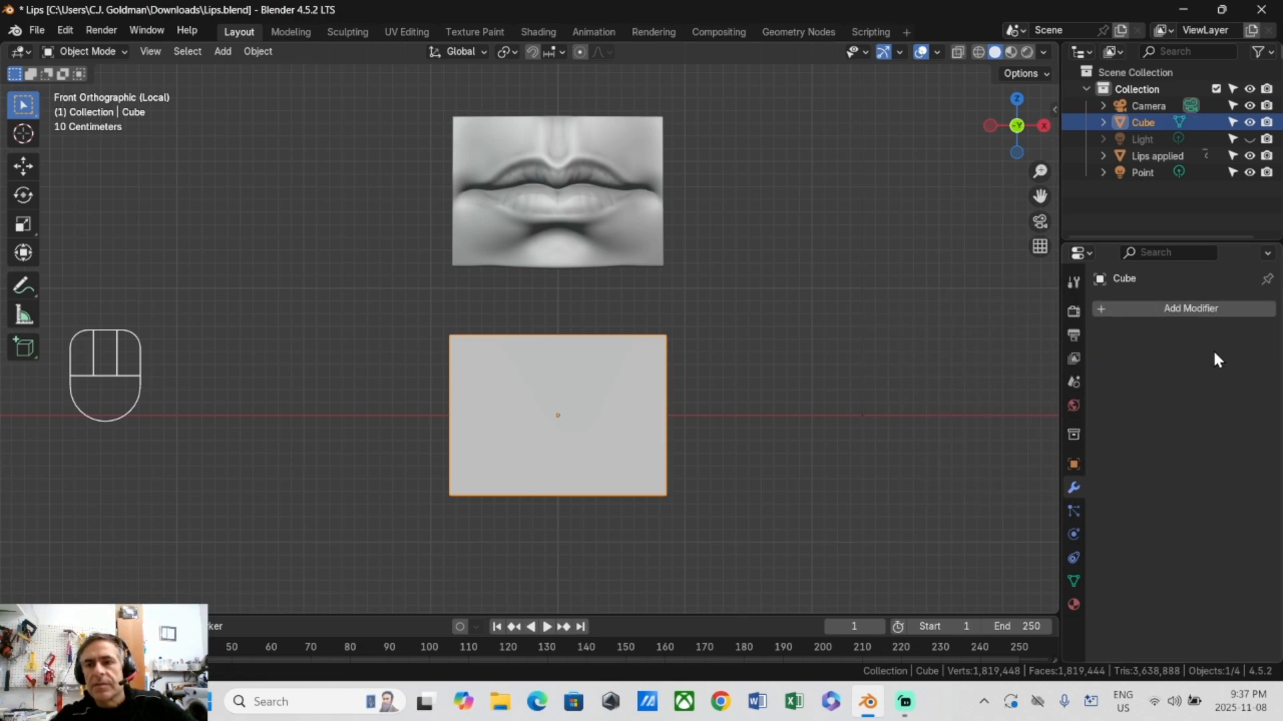
Step: Add a Subdivision Surface modifier to the cube, using Simple subdivision with 3 viewport levels
{"action": "left_click", "coordinate": [1194, 313]}
{"action": "left_click", "coordinate": [1120, 312]}
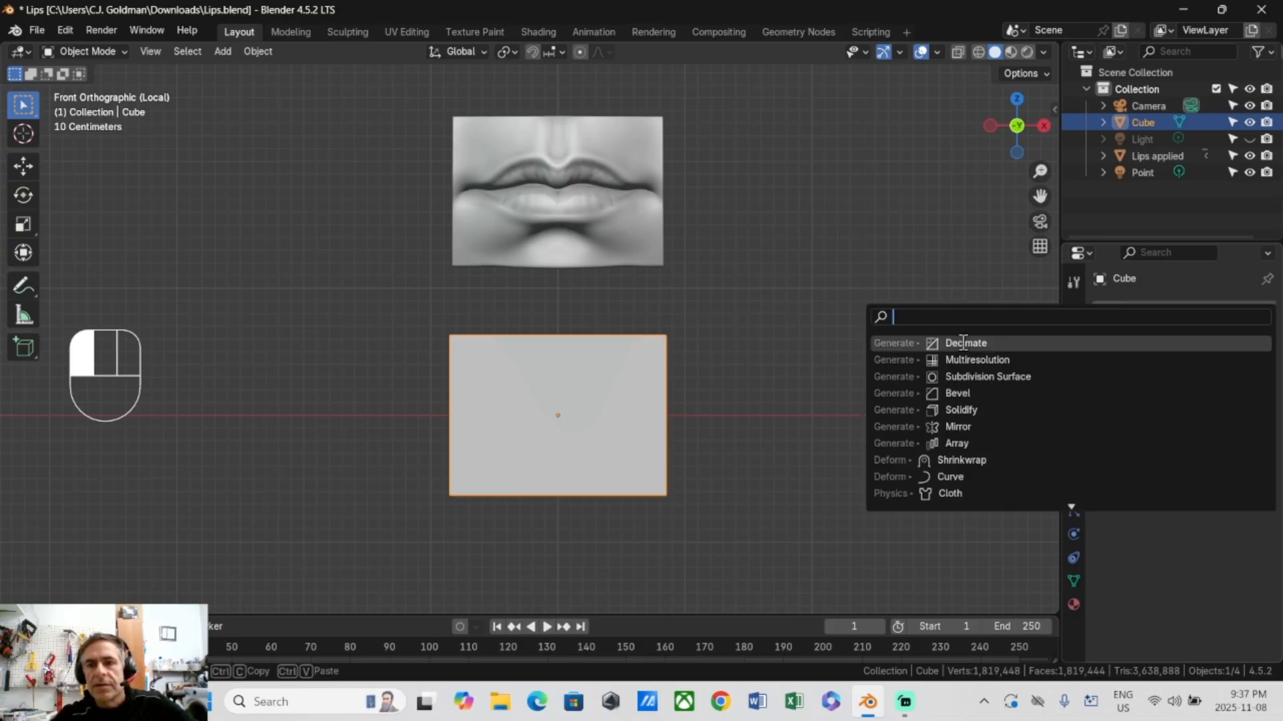
{"action": "left_click", "coordinate": [965, 377]}
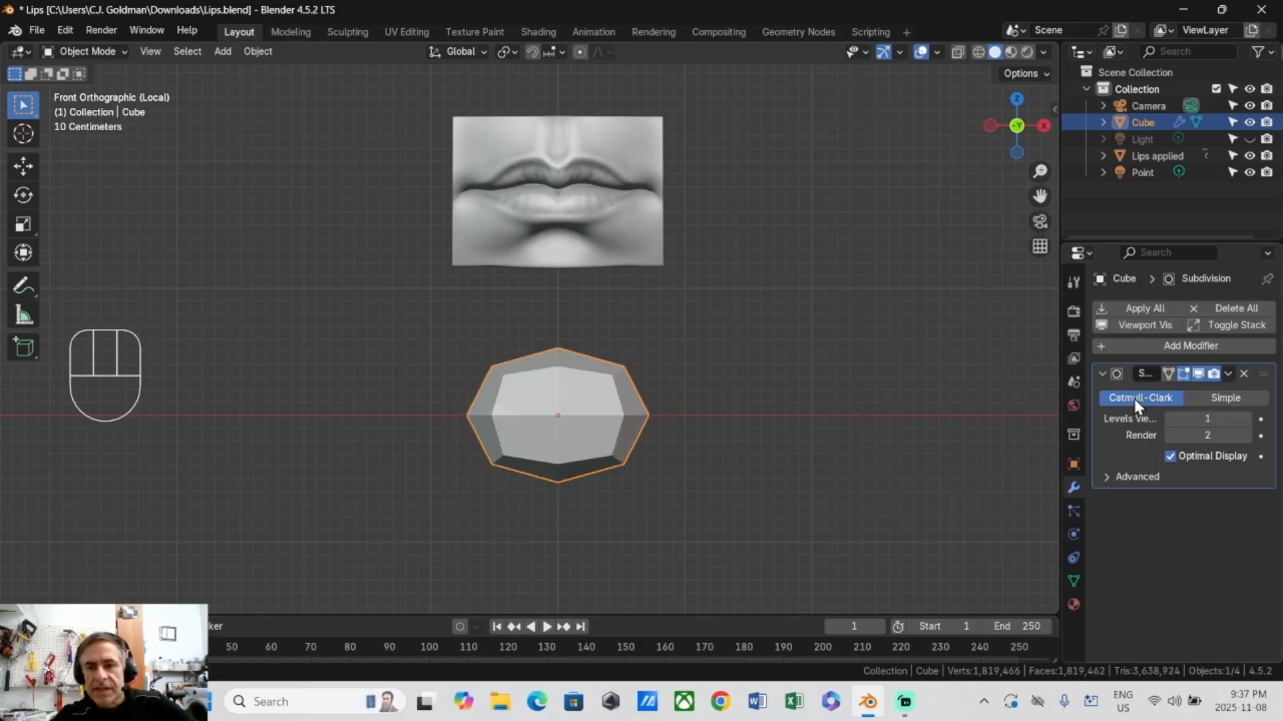
{"action": "left_click", "coordinate": [1197, 395]}
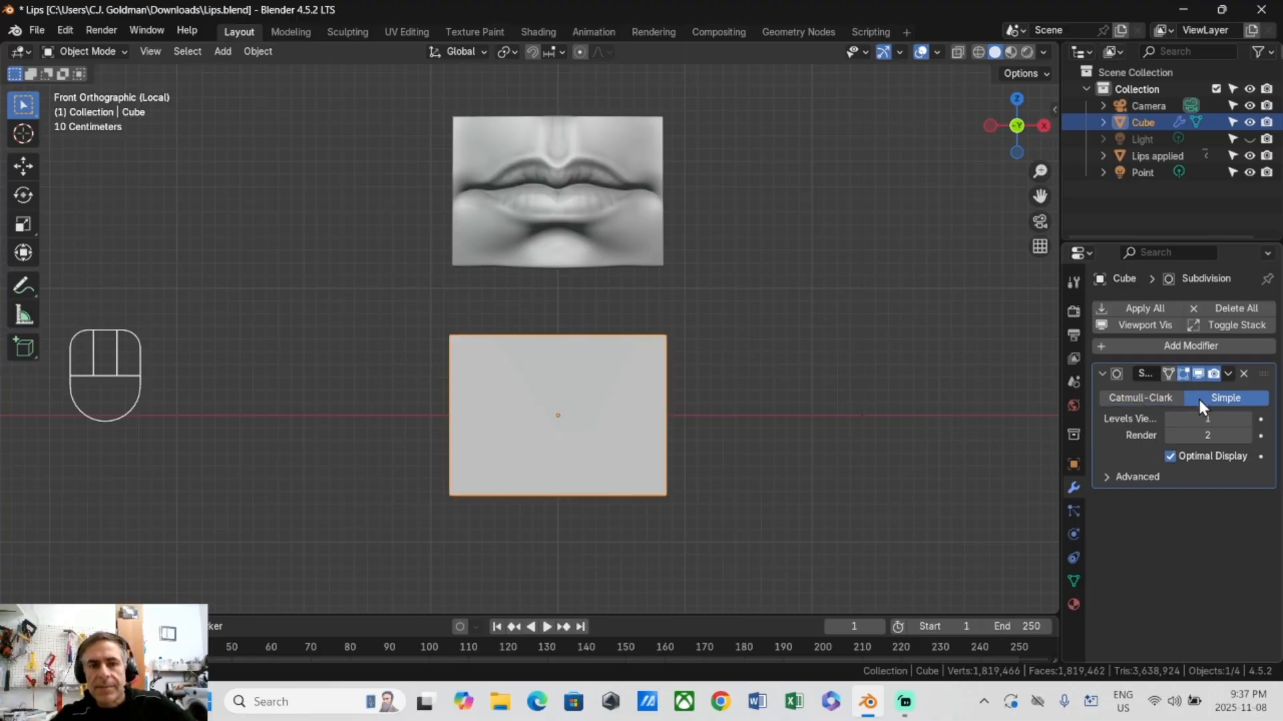
{"action": "left_click", "coordinate": [1247, 419]}
{"action": "left_click", "coordinate": [1246, 419]}
{"action": "left_click", "coordinate": [1248, 419]}
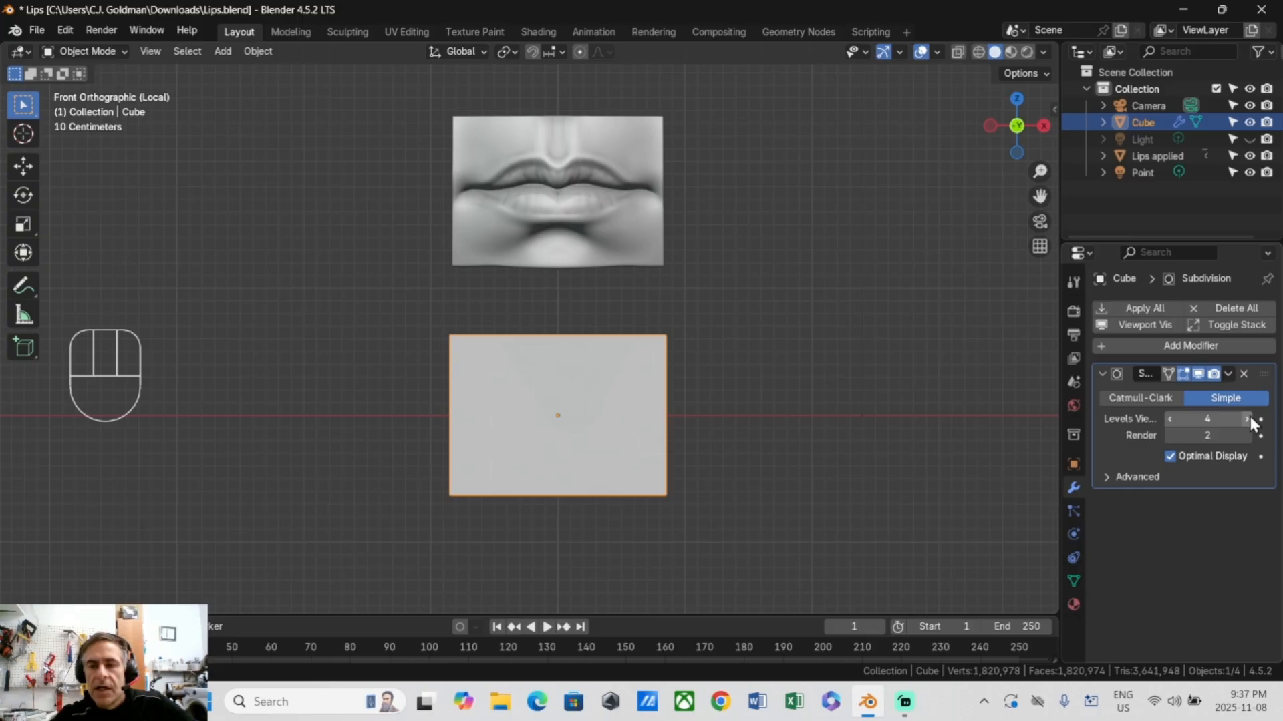
{"action": "left_click", "coordinate": [1166, 416]}
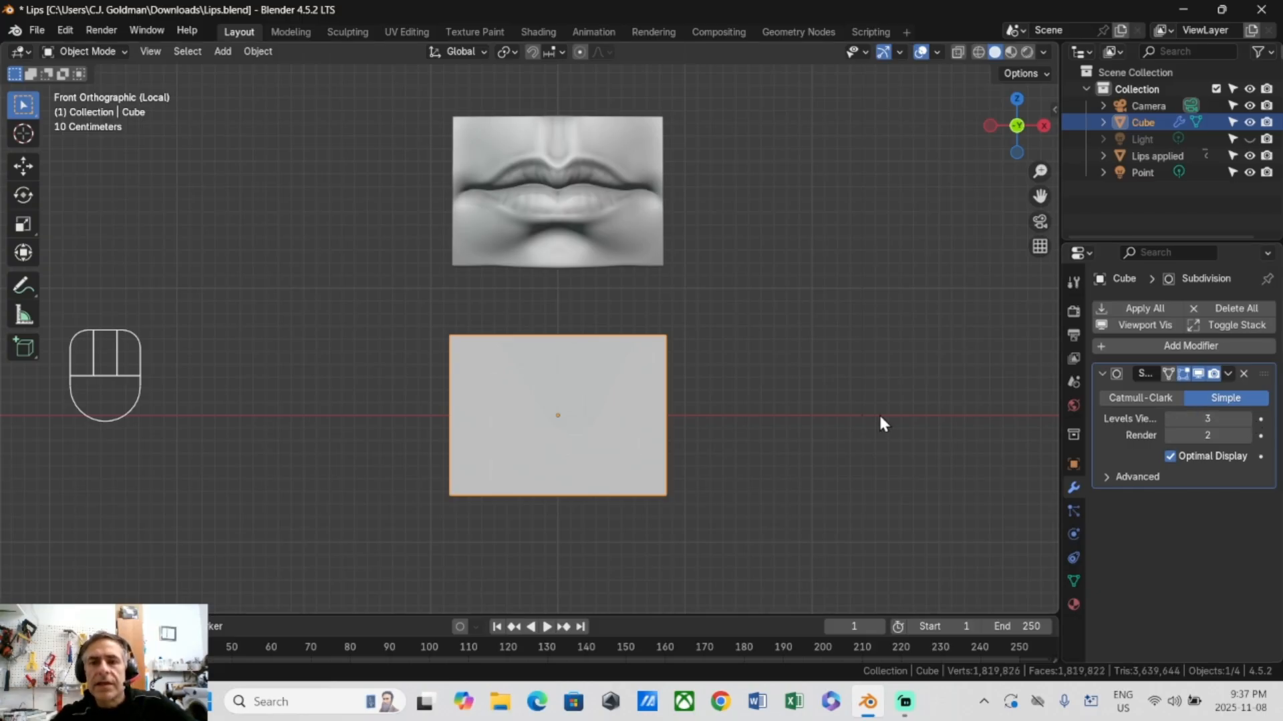
Step: Apply the cube's Subdivision Surface modifier and inspect the resulting face grid in Edit Mode
{"action": "left_click", "coordinate": [1228, 373]}
{"action": "left_click", "coordinate": [1150, 395]}
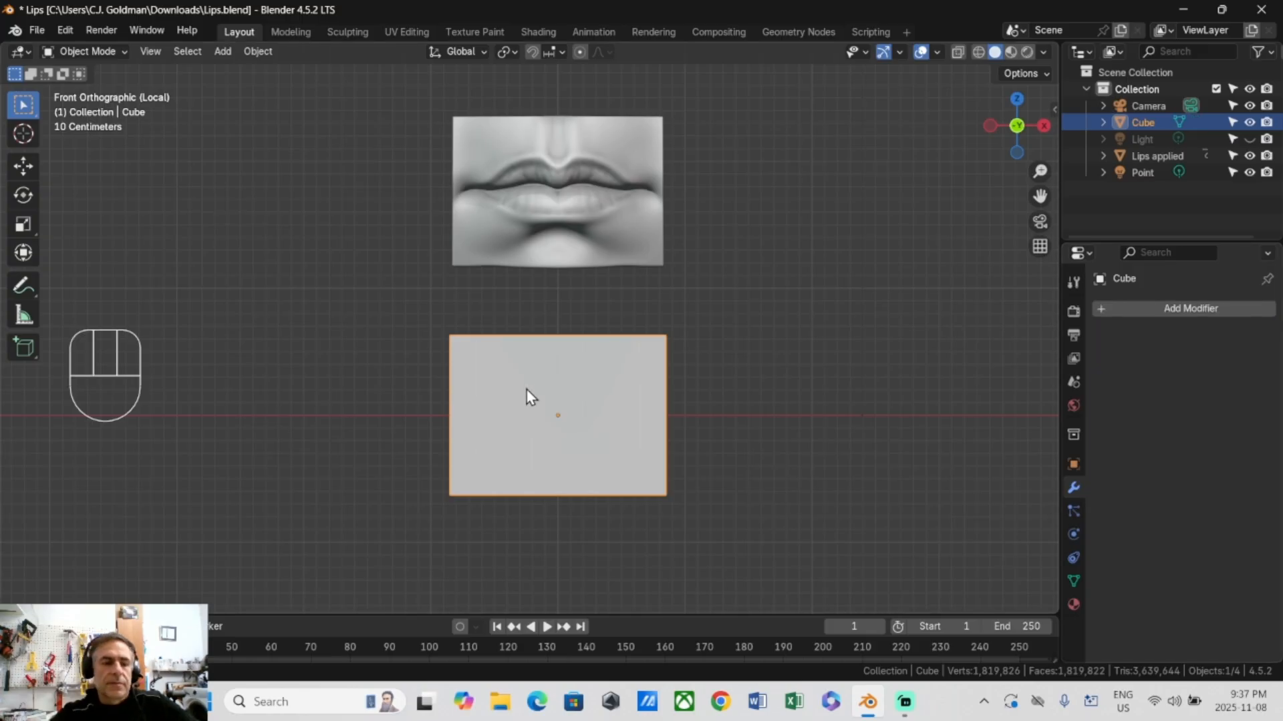
{"action": "key", "text": "Tab"}
{"action": "scroll", "coordinate": [510, 377], "scroll_direction": "up", "scroll_amount": 3}
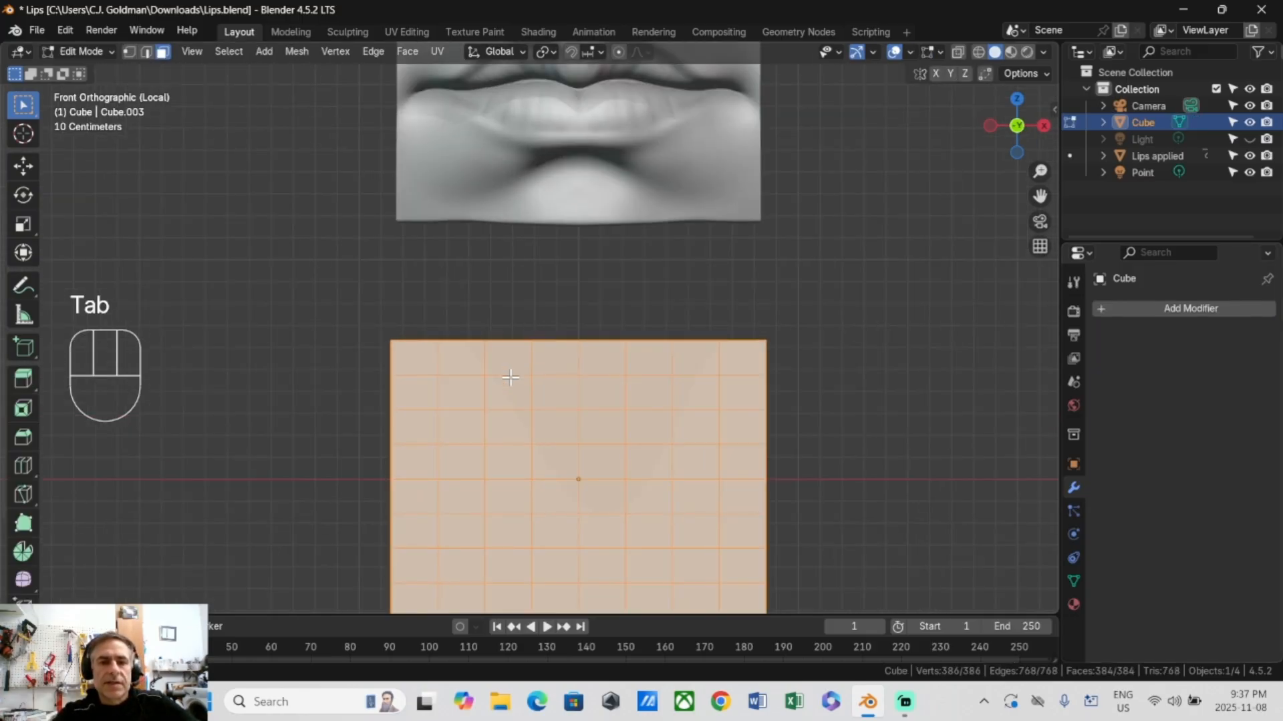
{"action": "scroll", "coordinate": [510, 378], "scroll_direction": "down", "scroll_amount": 2}
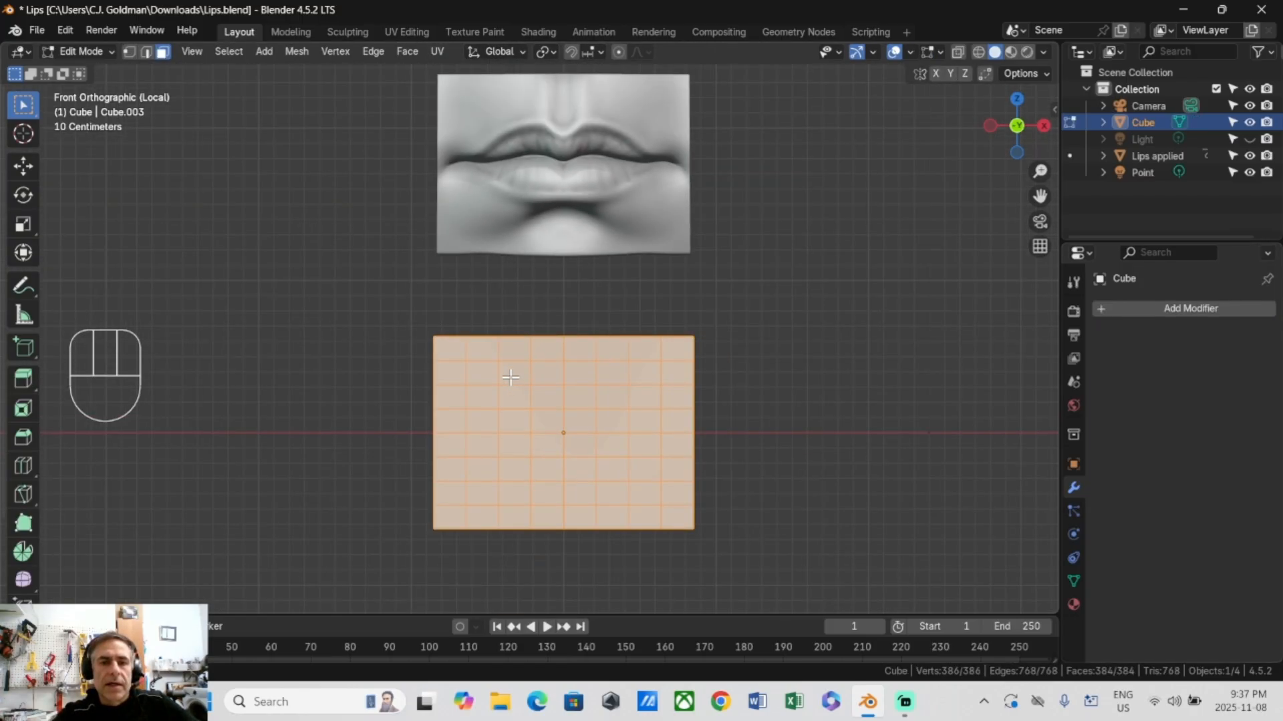
{"action": "key", "text": "Tab"}
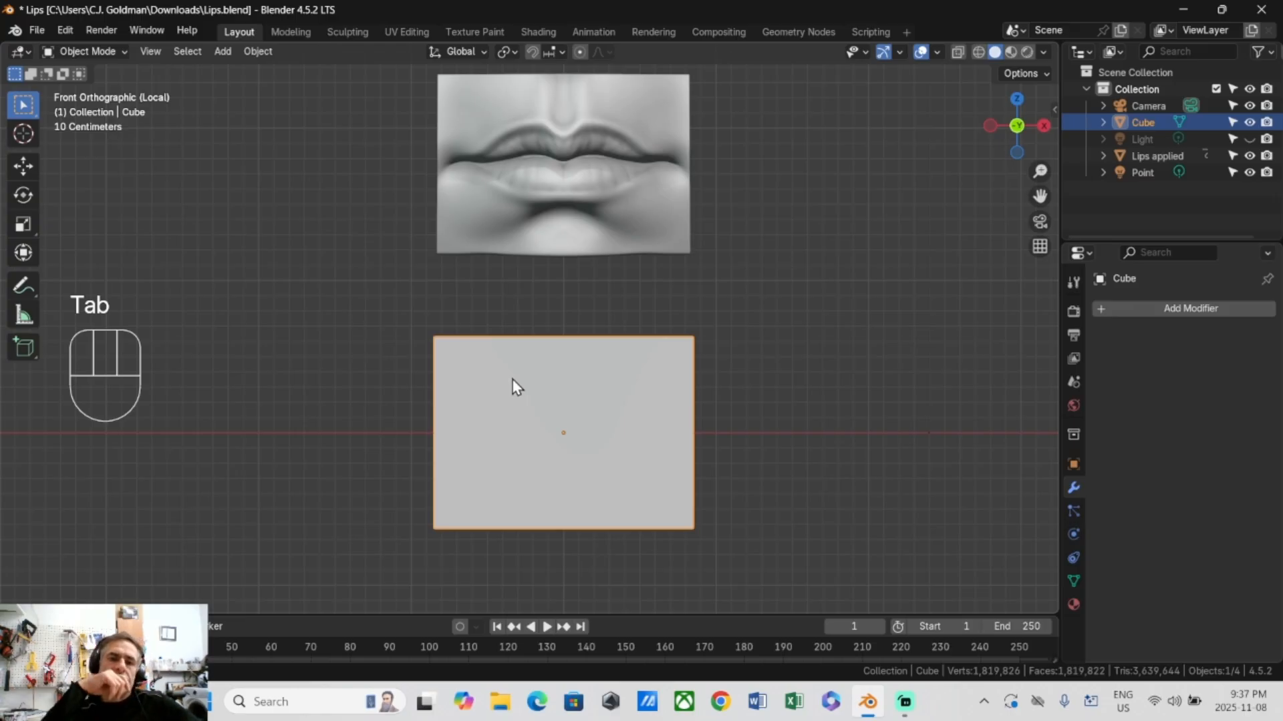
Step: Undo the applied subdivision and the modifier's setup, back to the plain cube without modifiers
{"action": "key", "text": "ctrl+z"}
{"action": "key", "text": "ctrl+z"}
{"action": "key", "text": "ctrl+z"}
{"action": "key", "text": "ctrl+z"}
{"action": "key", "text": "ctrl+z"}
{"action": "key", "text": "ctrl+z"}
{"action": "key", "text": "ctrl+z"}
{"action": "key", "text": "ctrl+z"}
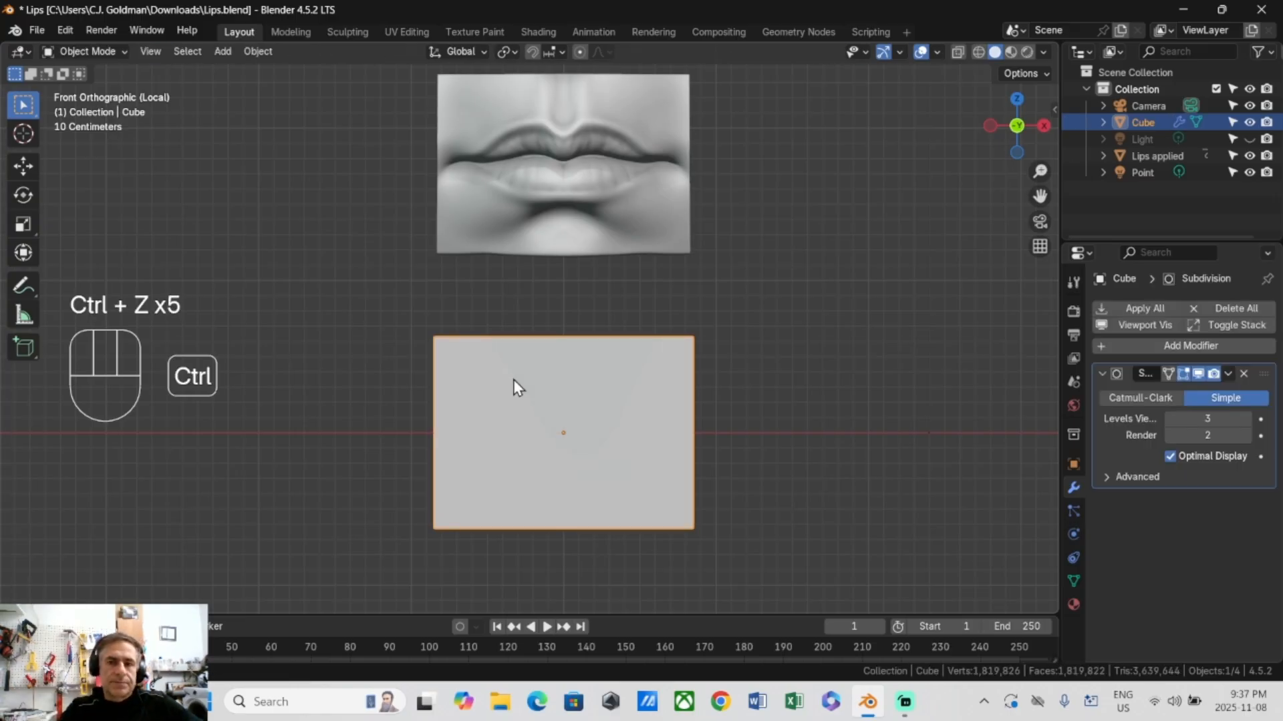
{"action": "key", "text": "ctrl+z"}
{"action": "key", "text": "ctrl+z"}
{"action": "key", "text": "ctrl+z"}
{"action": "key", "text": "ctrl+z"}
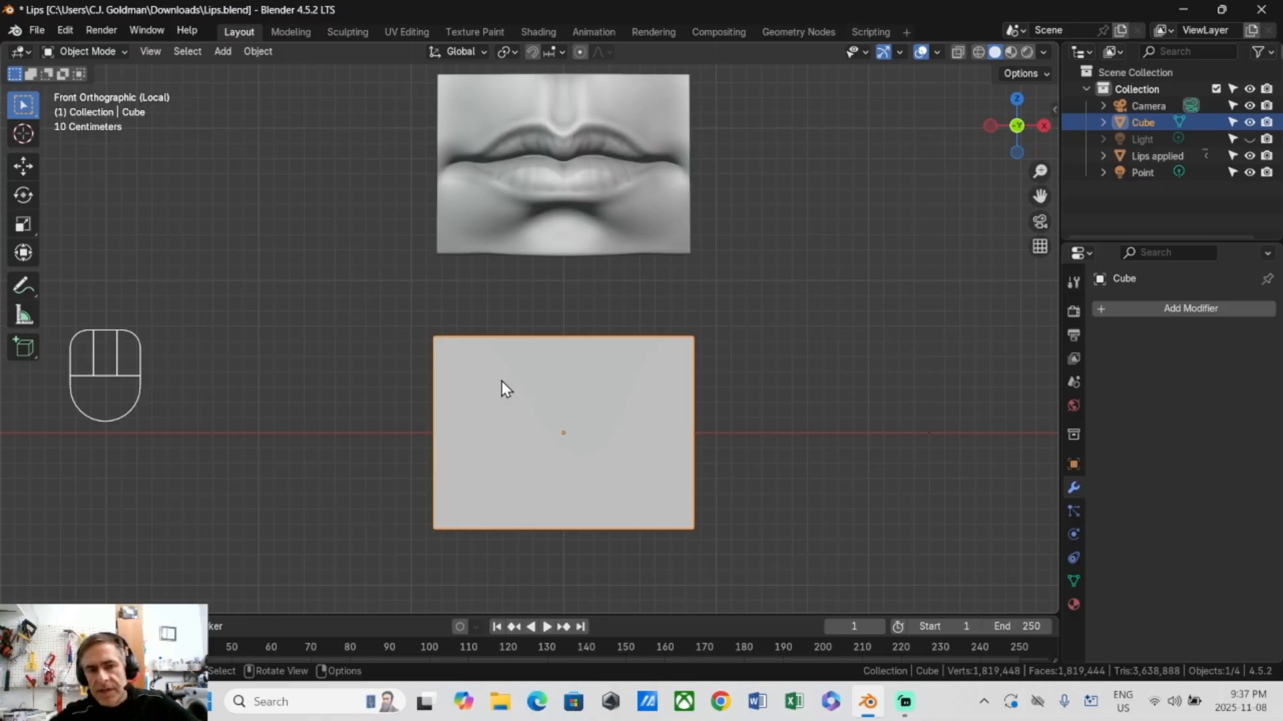
Step: Add a Subdivision Surface modifier to the plain cube, using Simple subdivision with 4 viewport levels
{"action": "left_click", "coordinate": [1204, 308]}
{"action": "left_click", "coordinate": [1148, 307]}
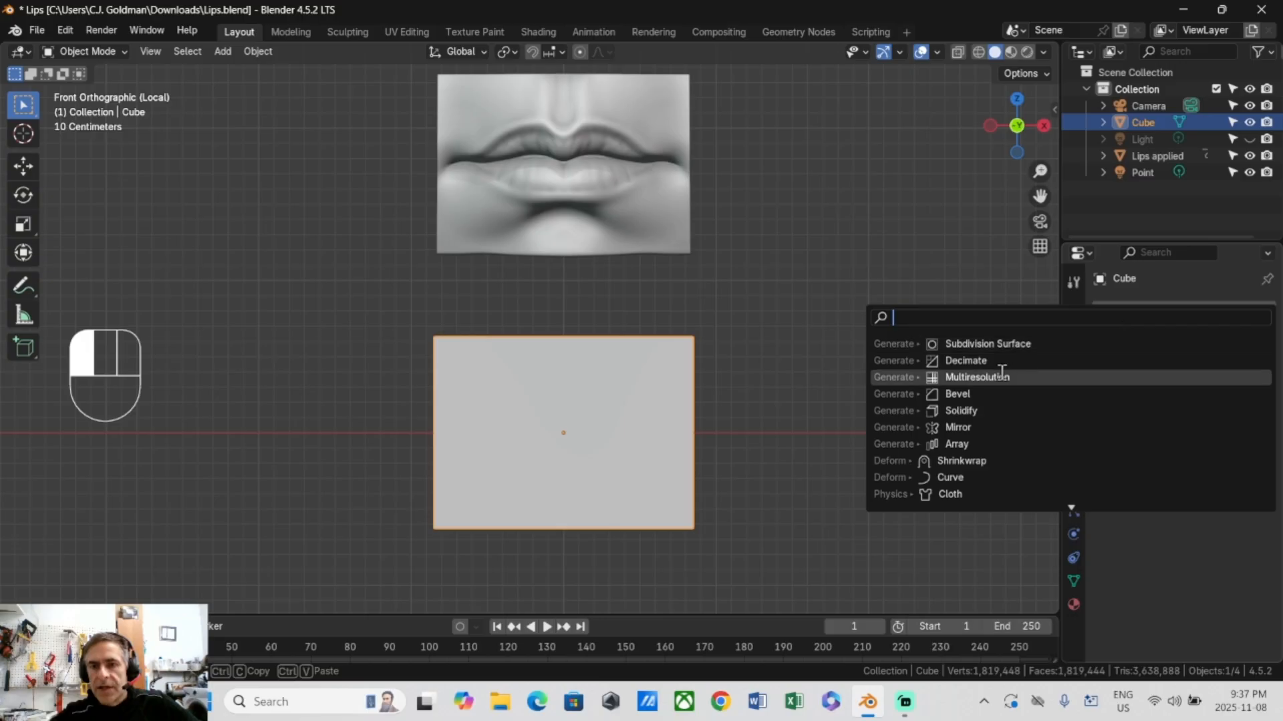
{"action": "left_click", "coordinate": [988, 341]}
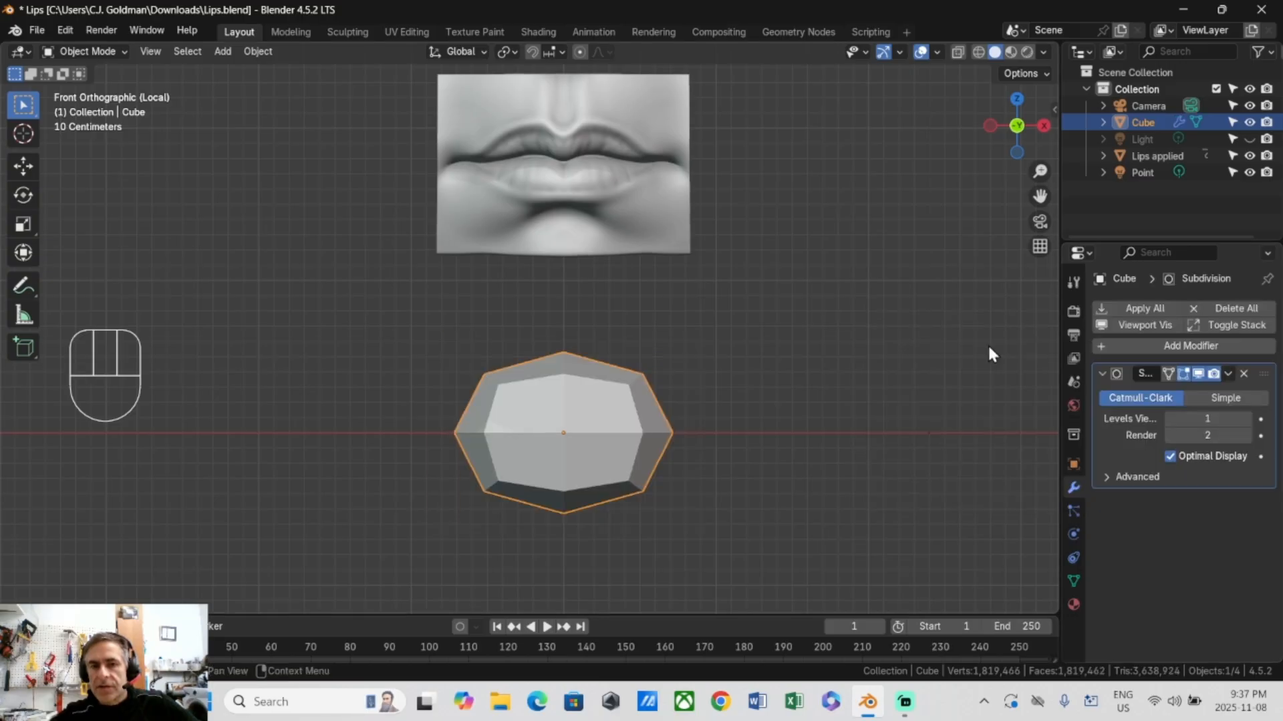
{"action": "left_click", "coordinate": [1224, 399]}
{"action": "left_click", "coordinate": [1245, 418]}
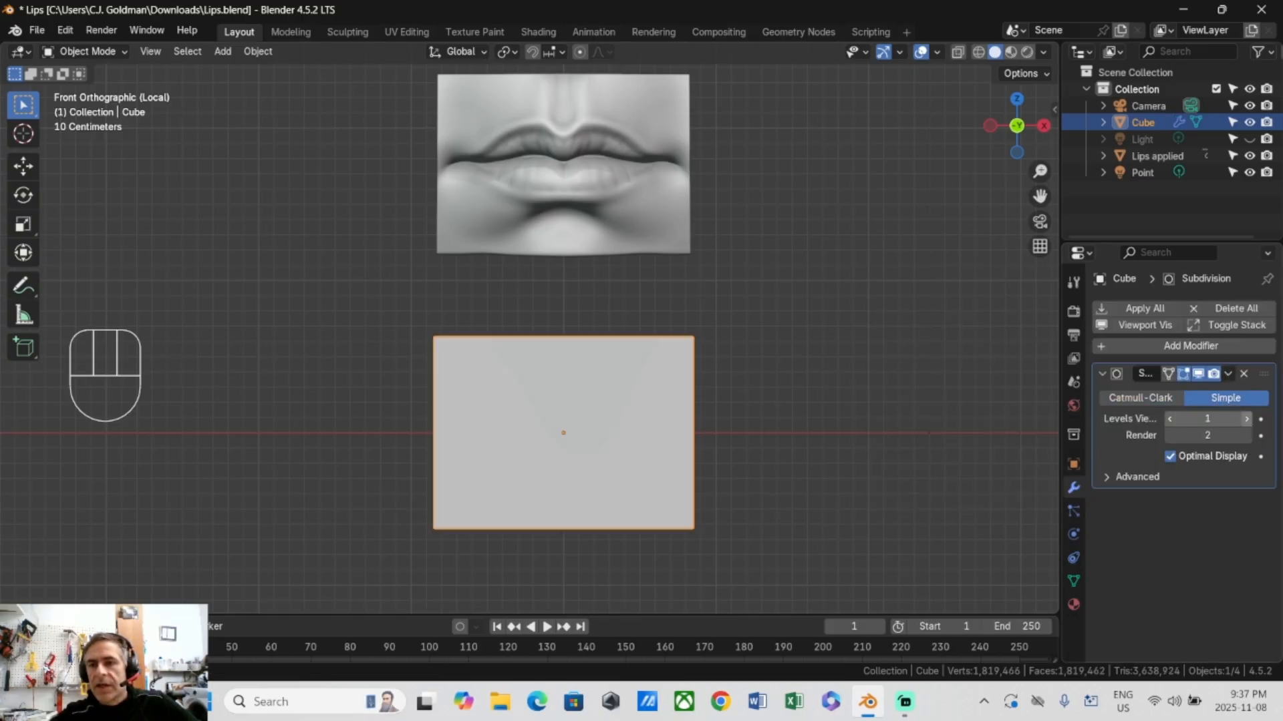
{"action": "left_click", "coordinate": [1245, 418]}
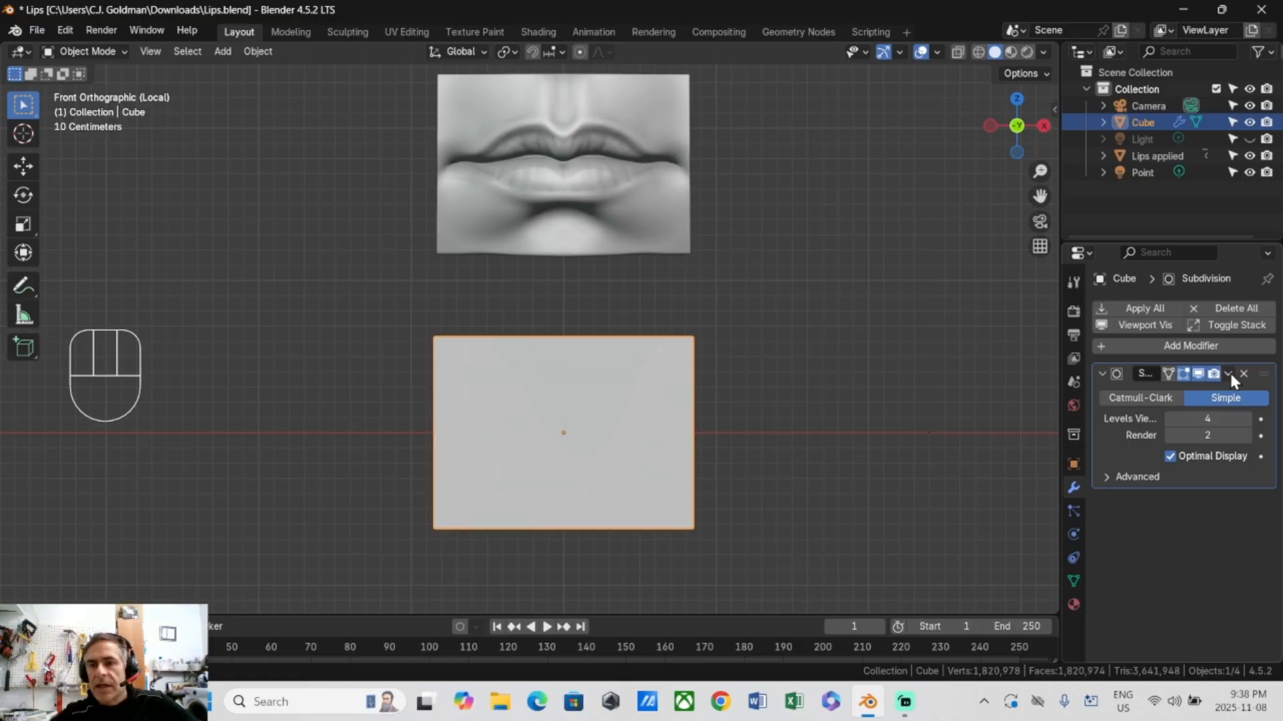
Step: Apply the 4-level Subdivision Surface modifier and check the cube's denser face grid in Edit Mode from the front
{"action": "left_click", "coordinate": [1229, 372]}
{"action": "left_click", "coordinate": [1149, 393]}
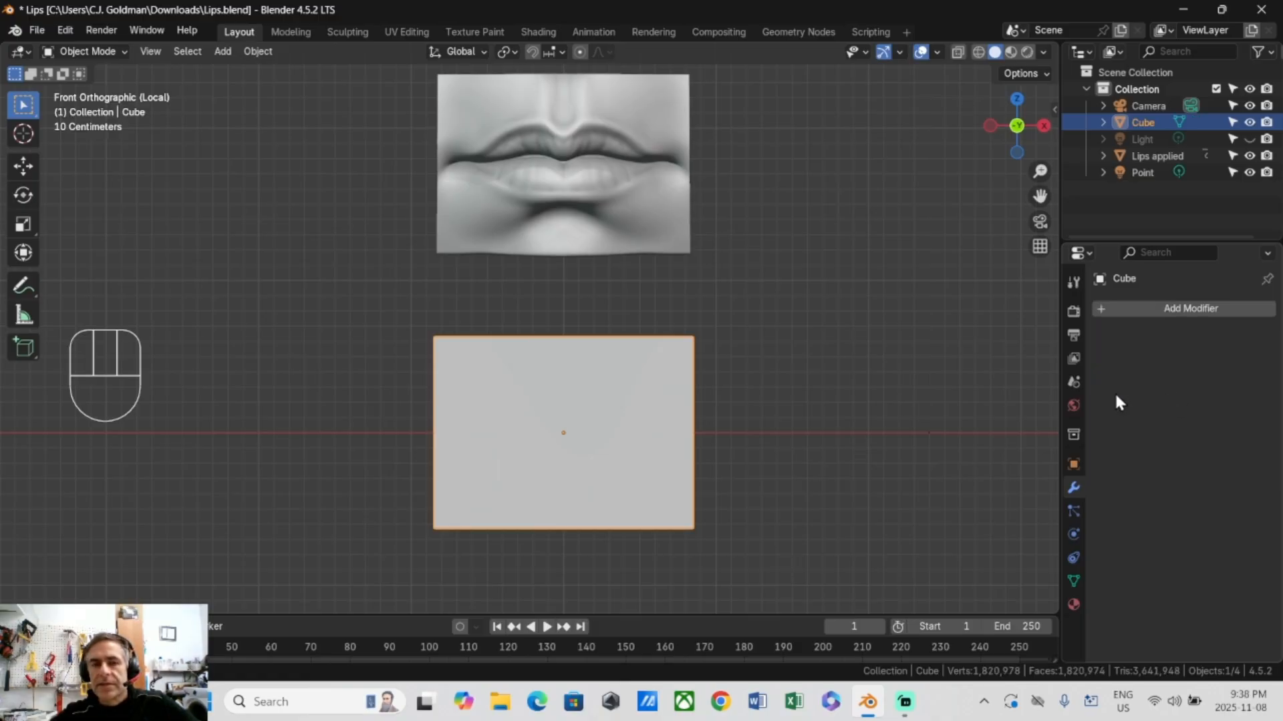
{"action": "key", "text": "Tab"}
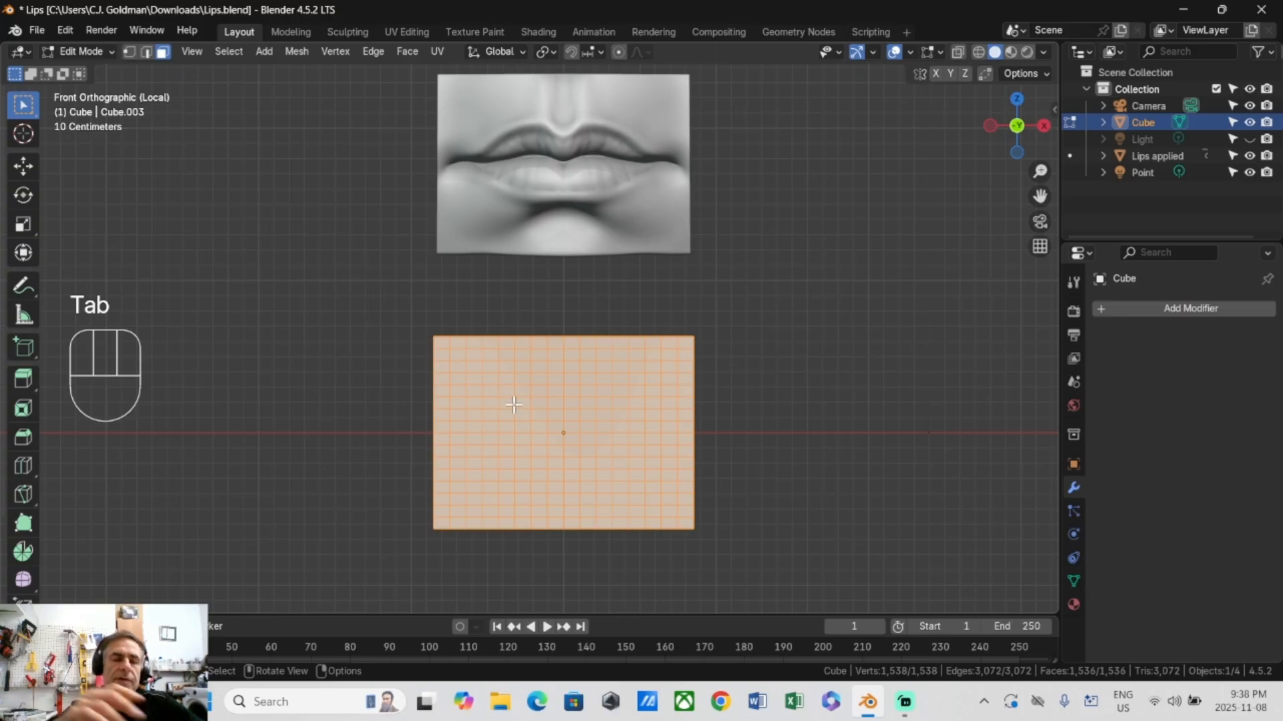
{"action": "right_click", "coordinate": [218, 311]}
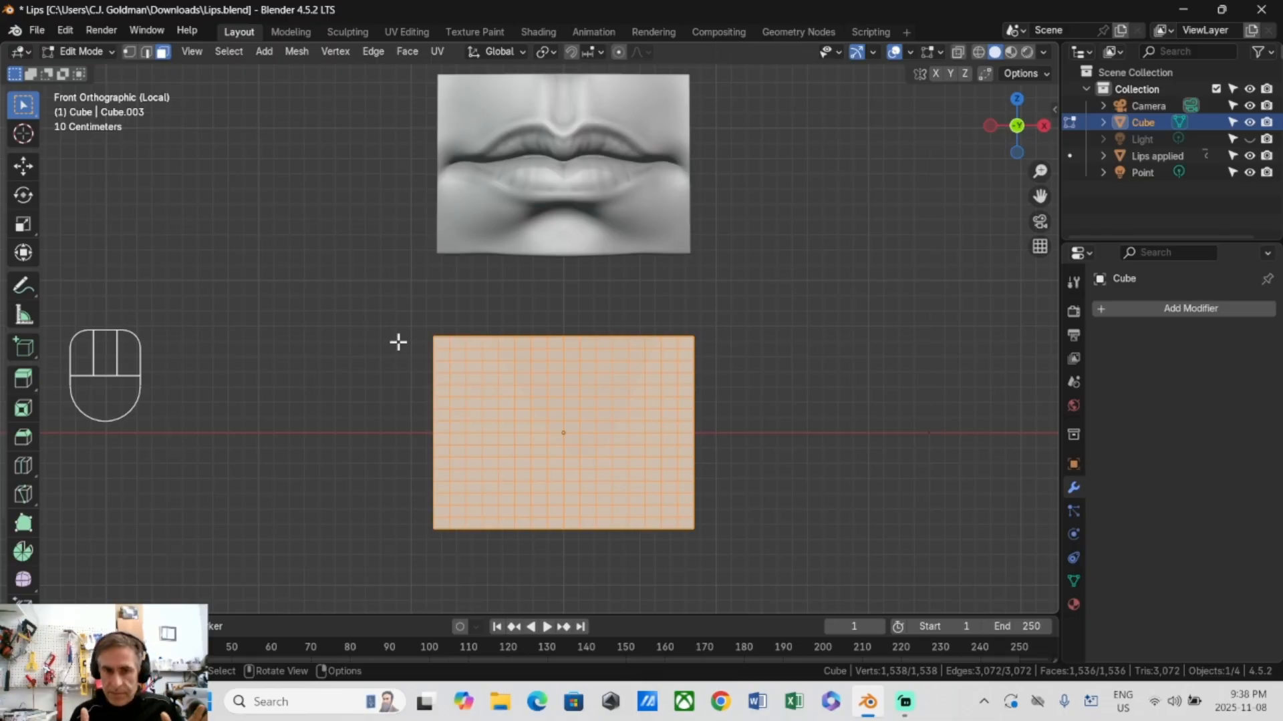
{"action": "middle_click_drag", "start_coordinate": [376, 363], "coordinate": [352, 381]}
{"action": "key", "text": "KP_1"}
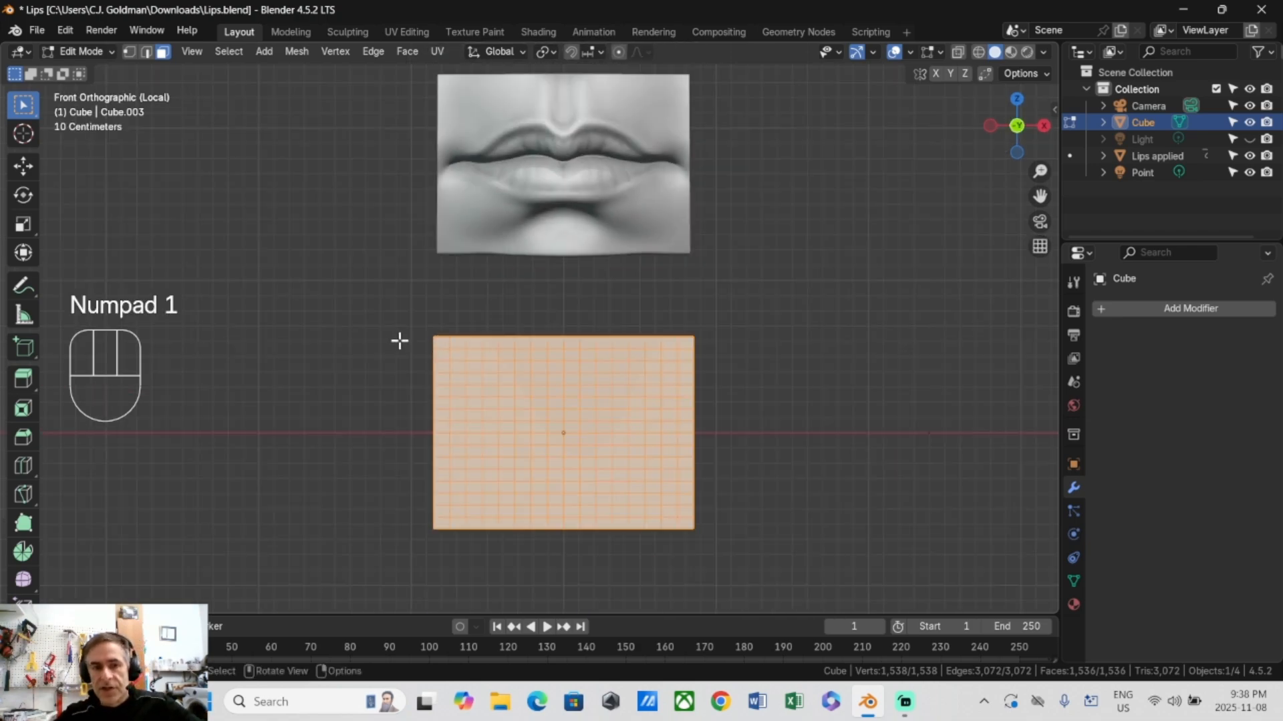
Step: Switch the subdivided cube from Edit Mode to Sculpt Mode
{"action": "left_click", "coordinate": [82, 52]}
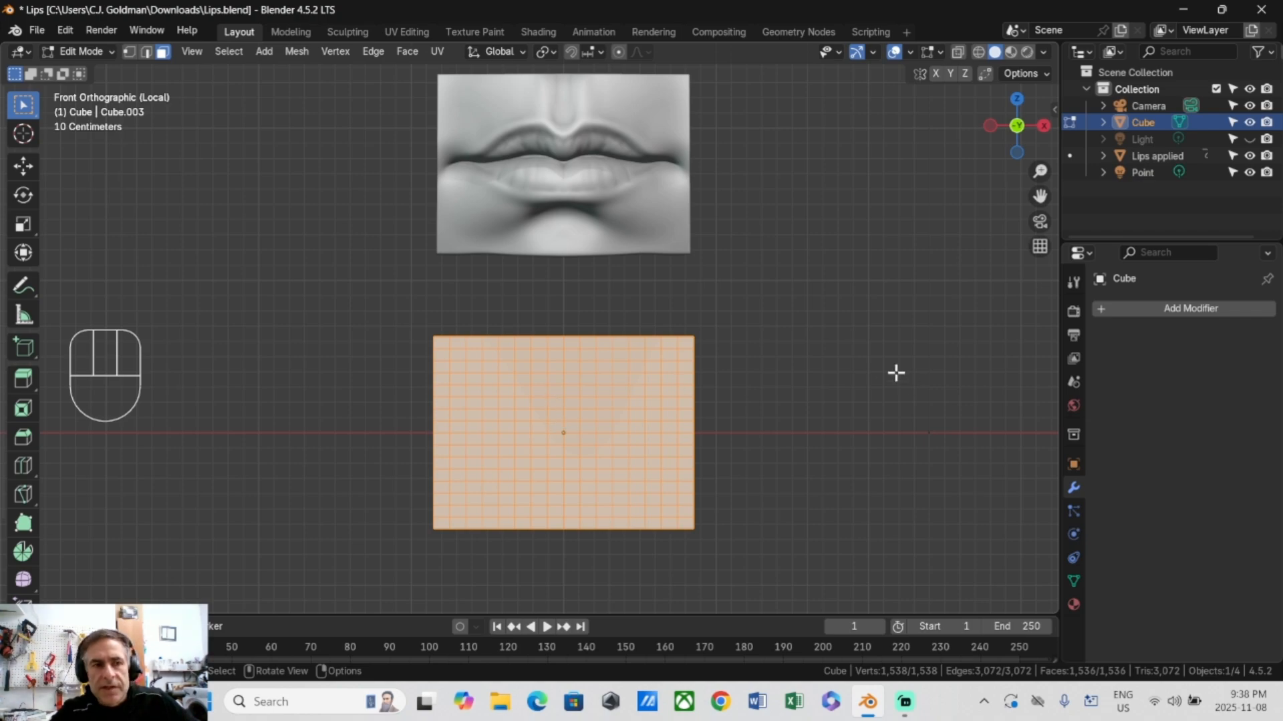
{"action": "left_click", "coordinate": [78, 53]}
{"action": "left_click", "coordinate": [85, 106]}
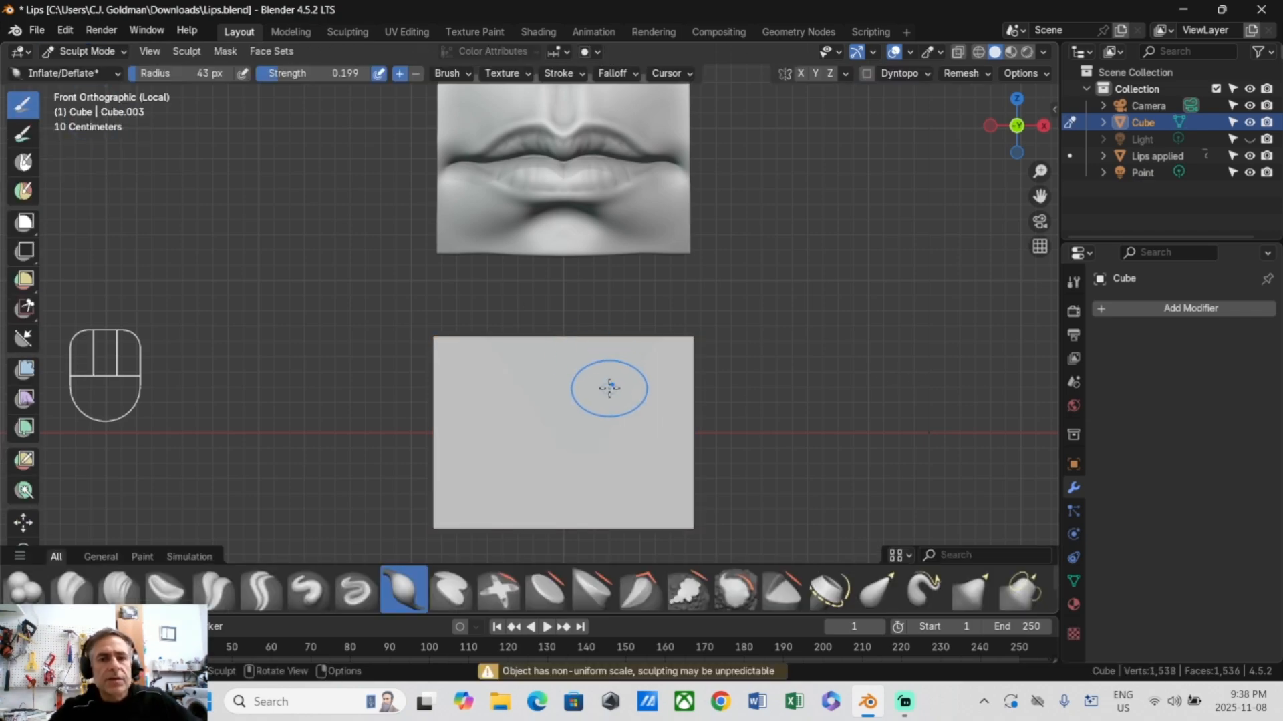
{"action": "scroll", "coordinate": [625, 397], "scroll_direction": "up", "scroll_amount": 1}
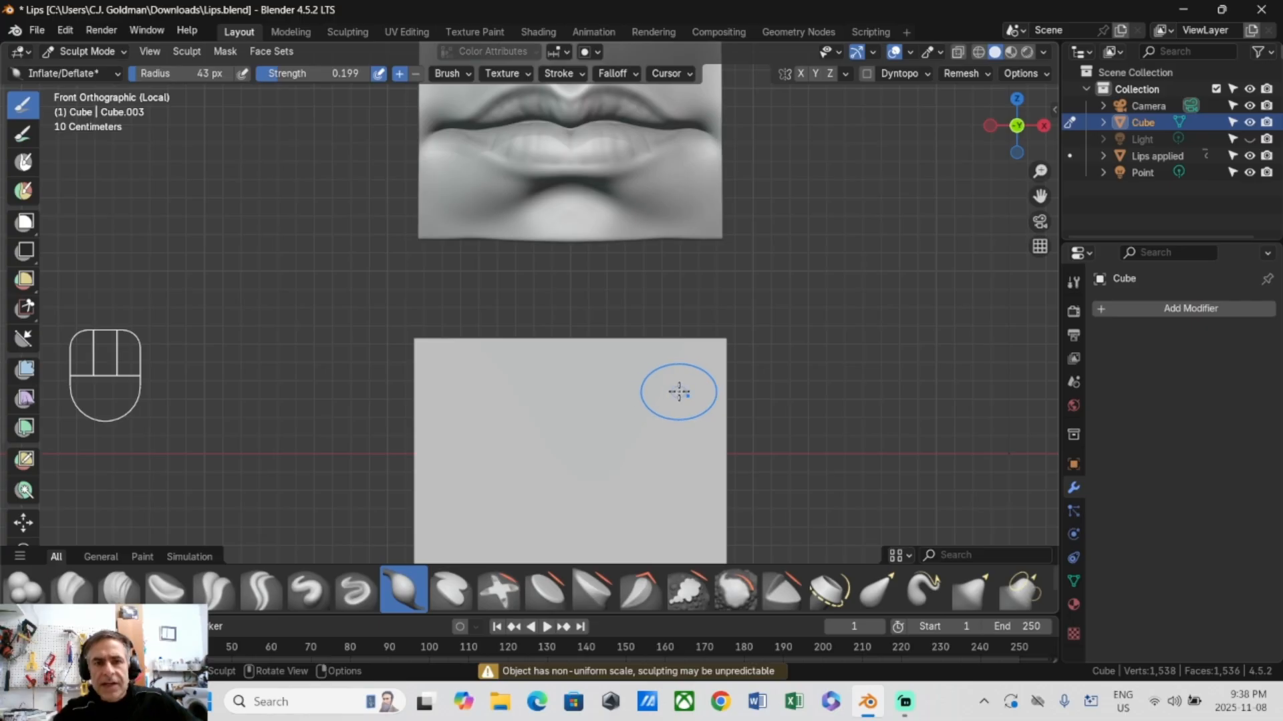
Step: Turn on Wireframe in the cube's object viewport display settings and frame the block with the reference lips
{"action": "left_click", "coordinate": [1073, 465]}
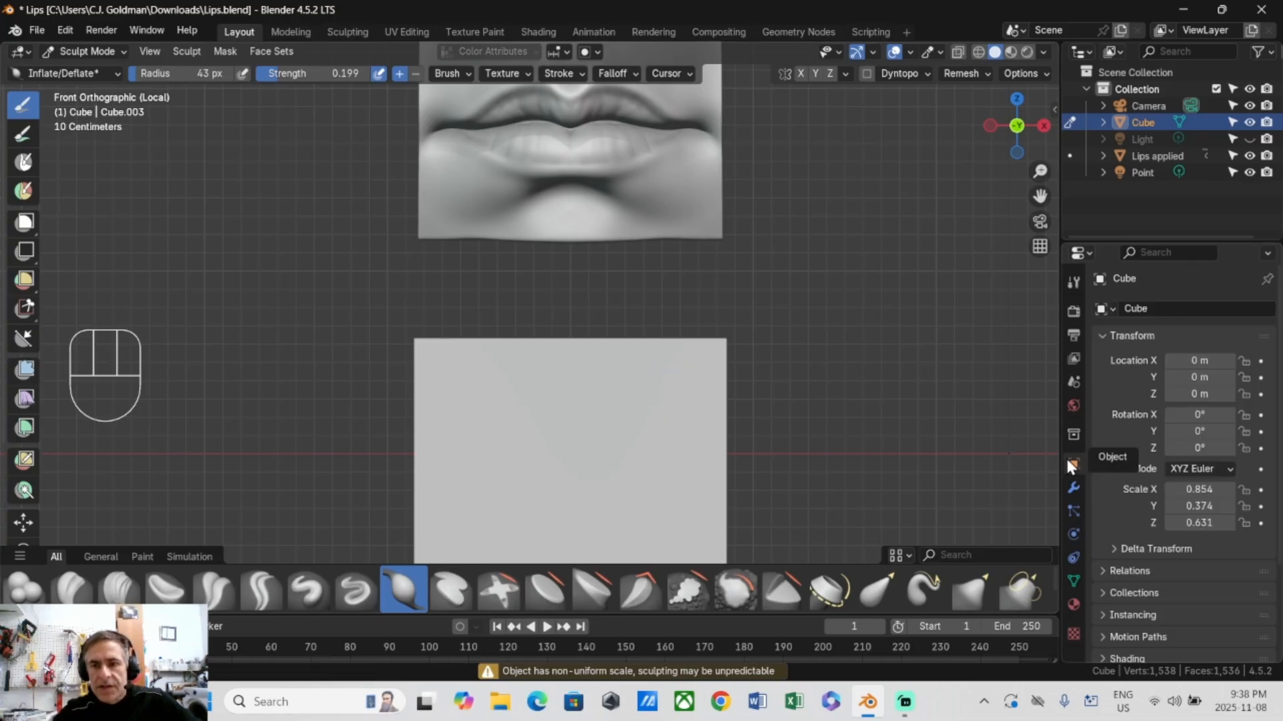
{"action": "scroll", "coordinate": [1105, 585], "scroll_direction": "down", "scroll_amount": 4}
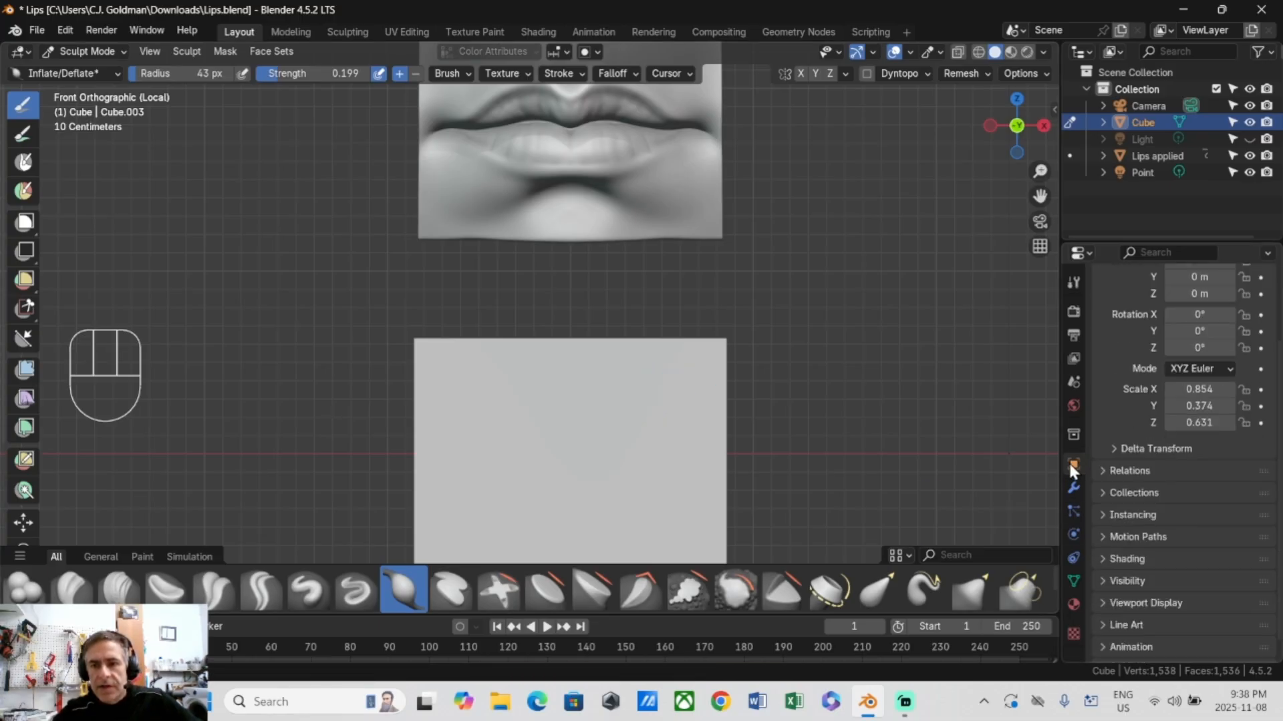
{"action": "left_click", "coordinate": [1132, 603]}
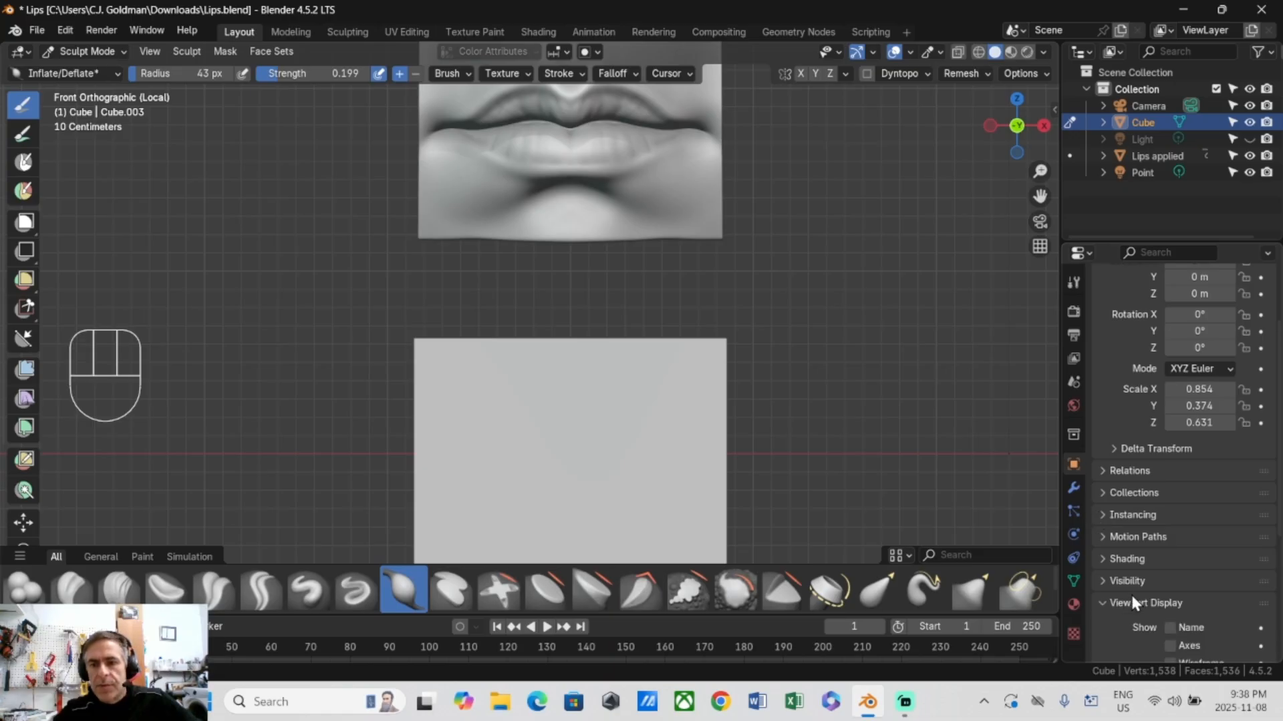
{"action": "scroll", "coordinate": [1133, 605], "scroll_direction": "down", "scroll_amount": 5}
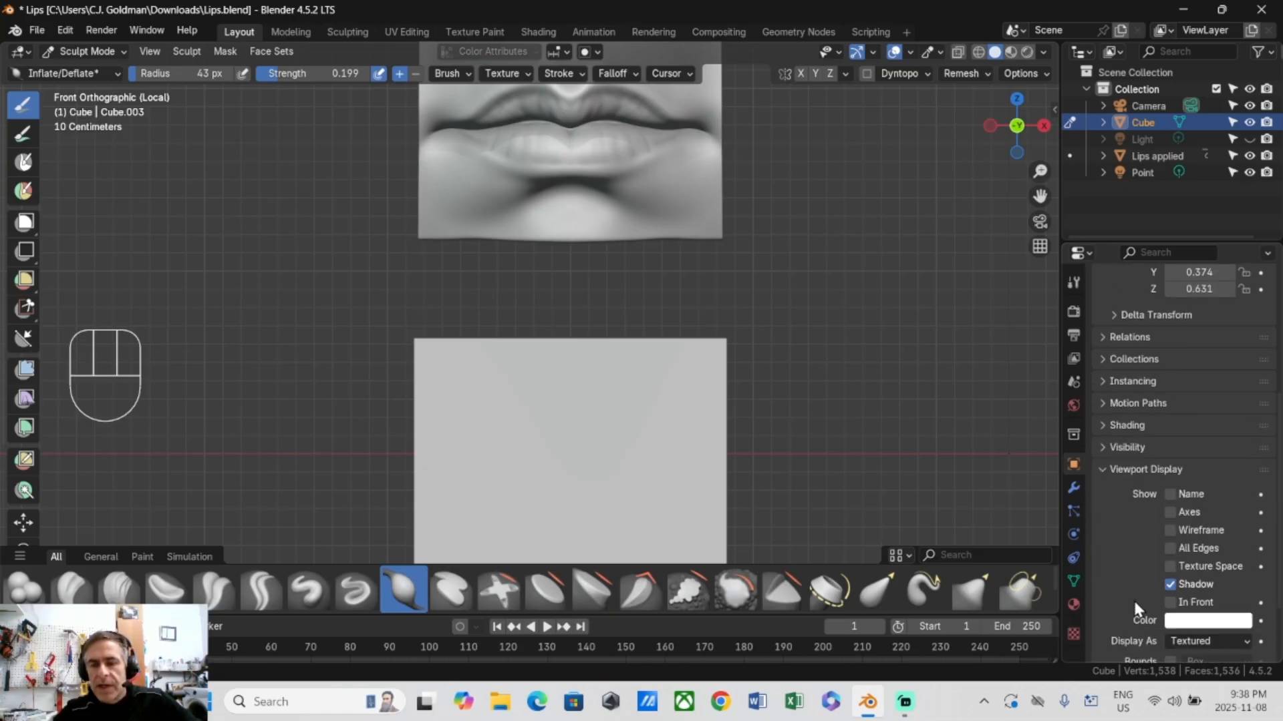
{"action": "left_click", "coordinate": [1169, 530]}
{"action": "left_click_drag", "start_coordinate": [1039, 195], "coordinate": [1019, 78]}
{"action": "scroll", "coordinate": [590, 419], "scroll_direction": "down", "scroll_amount": 2}
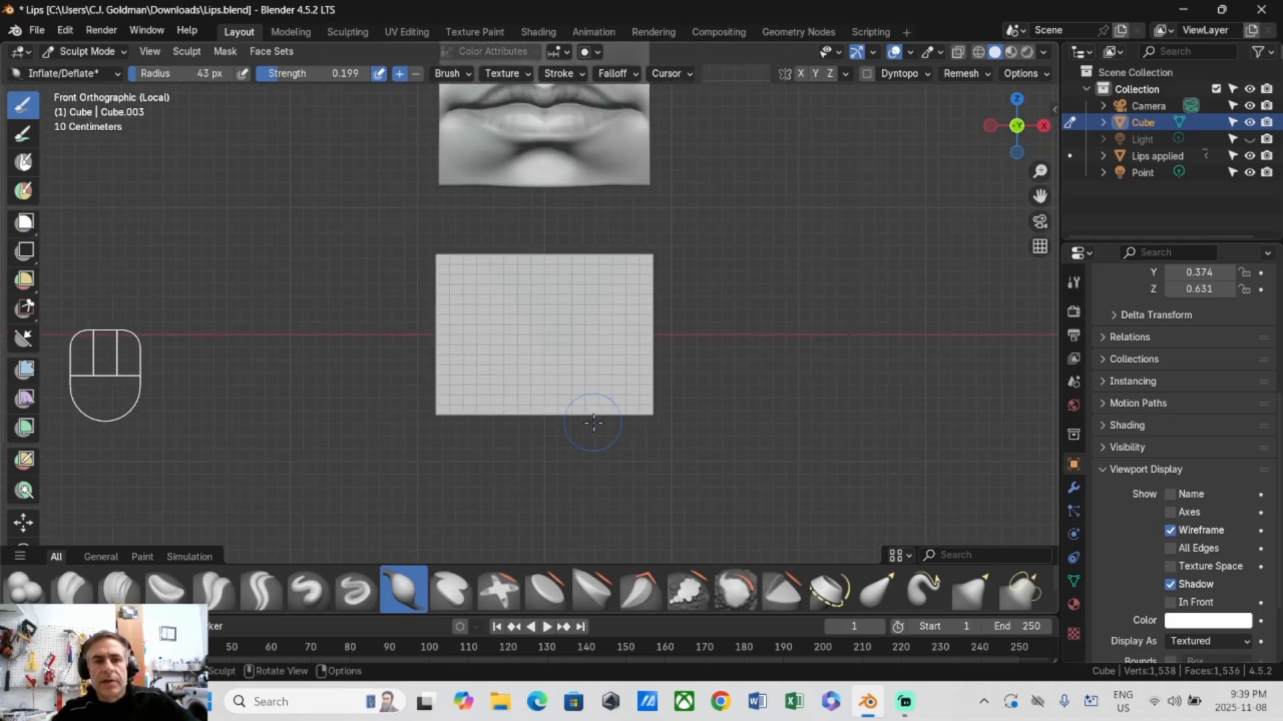
{"action": "left_click_drag", "start_coordinate": [1039, 196], "coordinate": [1034, 277]}
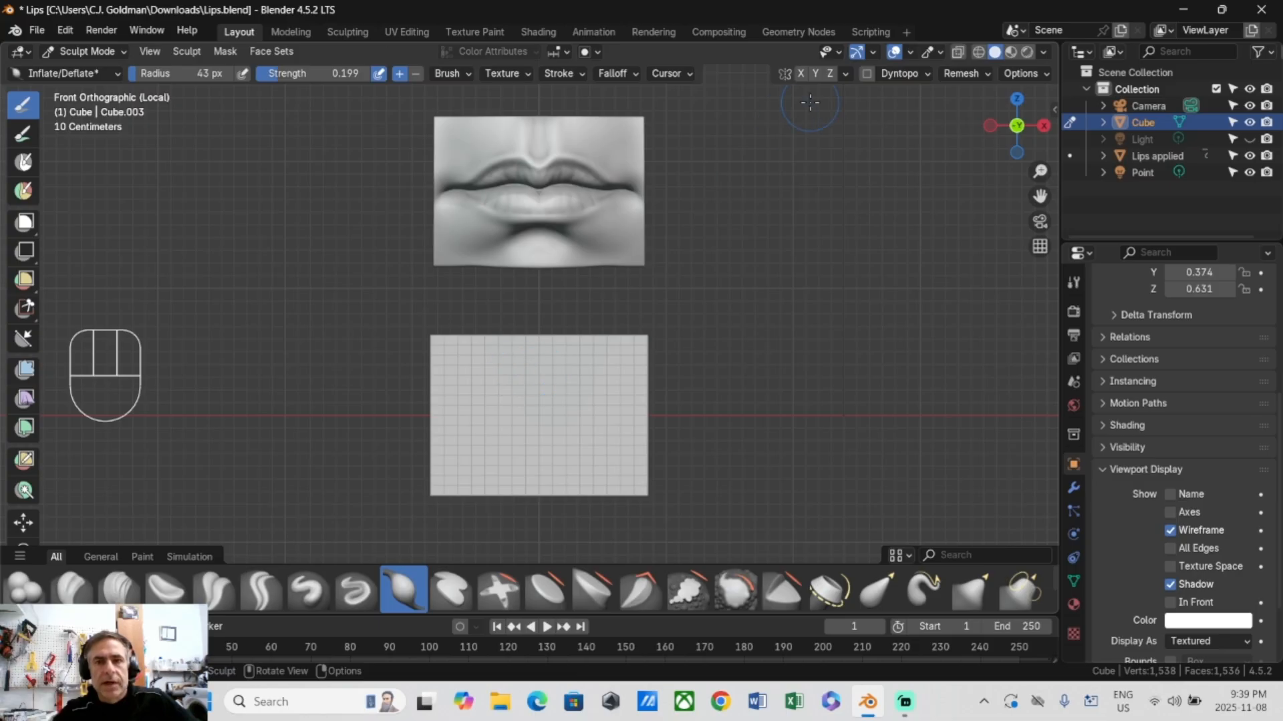
Step: Turn on X-axis sculpt symmetry and set up the Inflate/Deflate brush with a 113 px radius for the cube's front face
{"action": "left_click", "coordinate": [800, 74]}
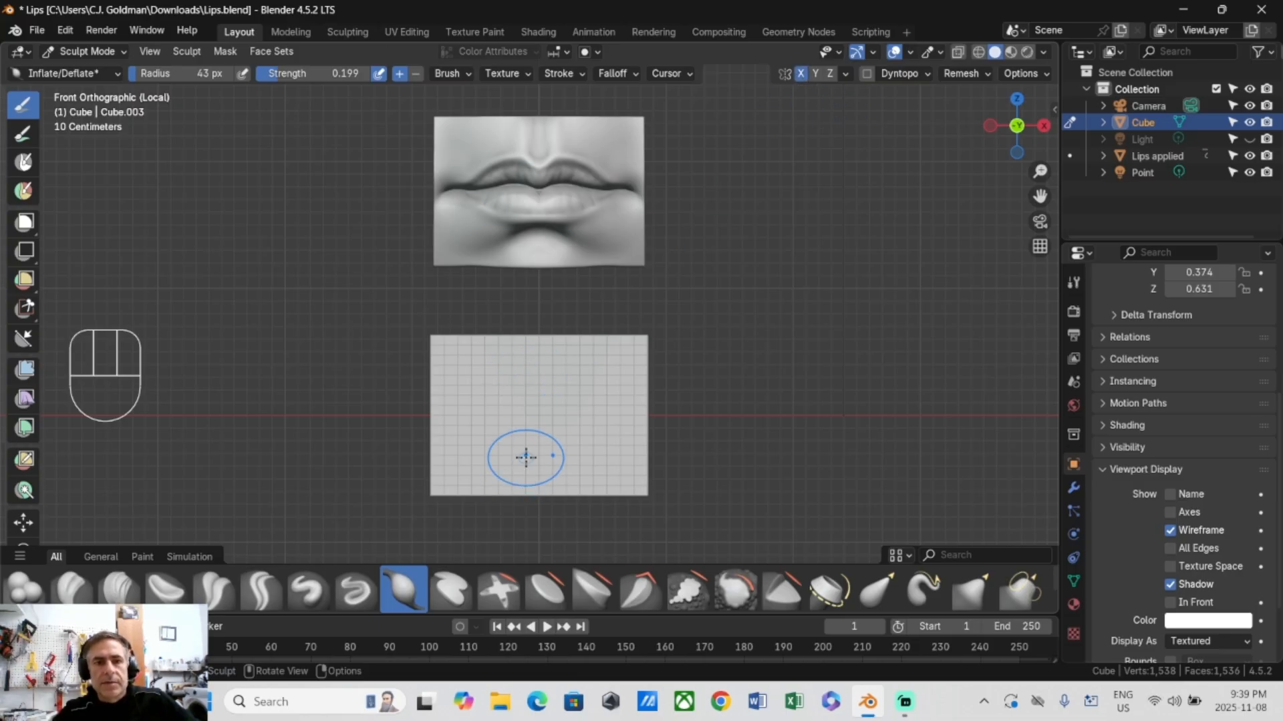
{"action": "scroll", "coordinate": [523, 452], "scroll_direction": "up", "scroll_amount": 1}
{"action": "key", "text": "f"}
{"action": "key", "text": "f"}
{"action": "key", "text": "f"}
{"action": "key", "text": "f"}
{"action": "key", "text": "f"}
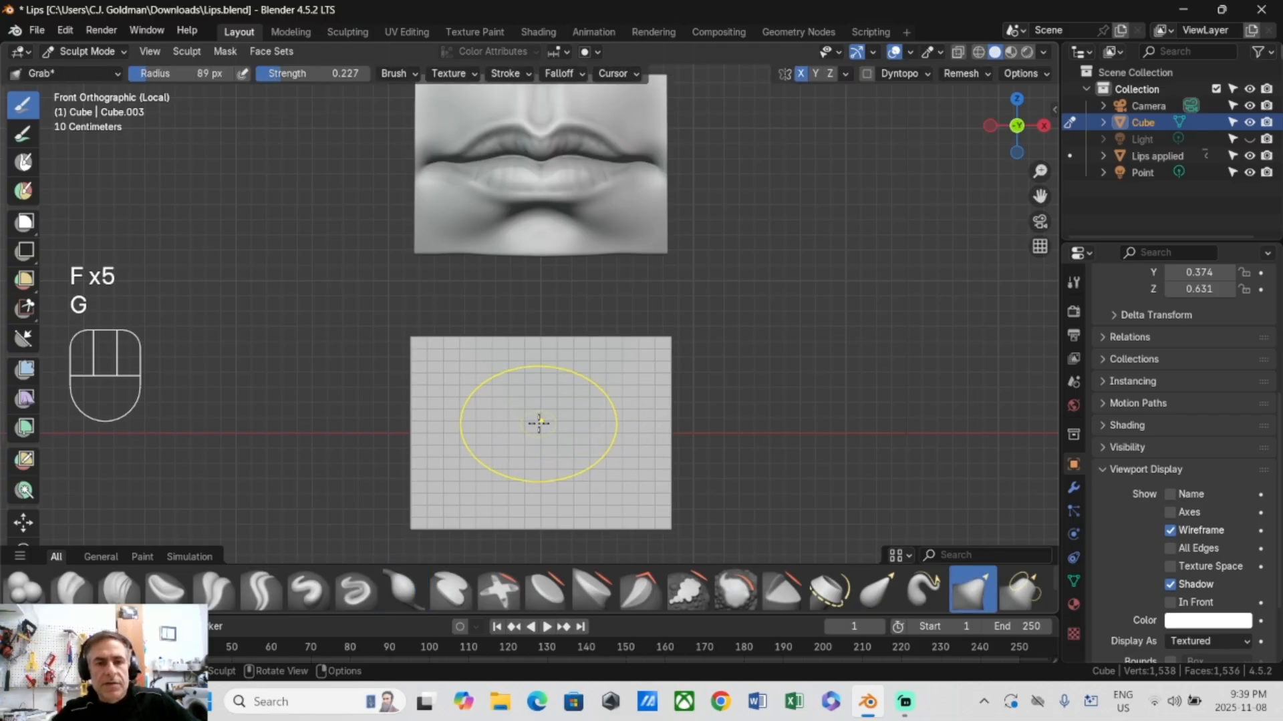
{"action": "key", "text": "f"}
{"action": "left_click", "coordinate": [533, 430]}
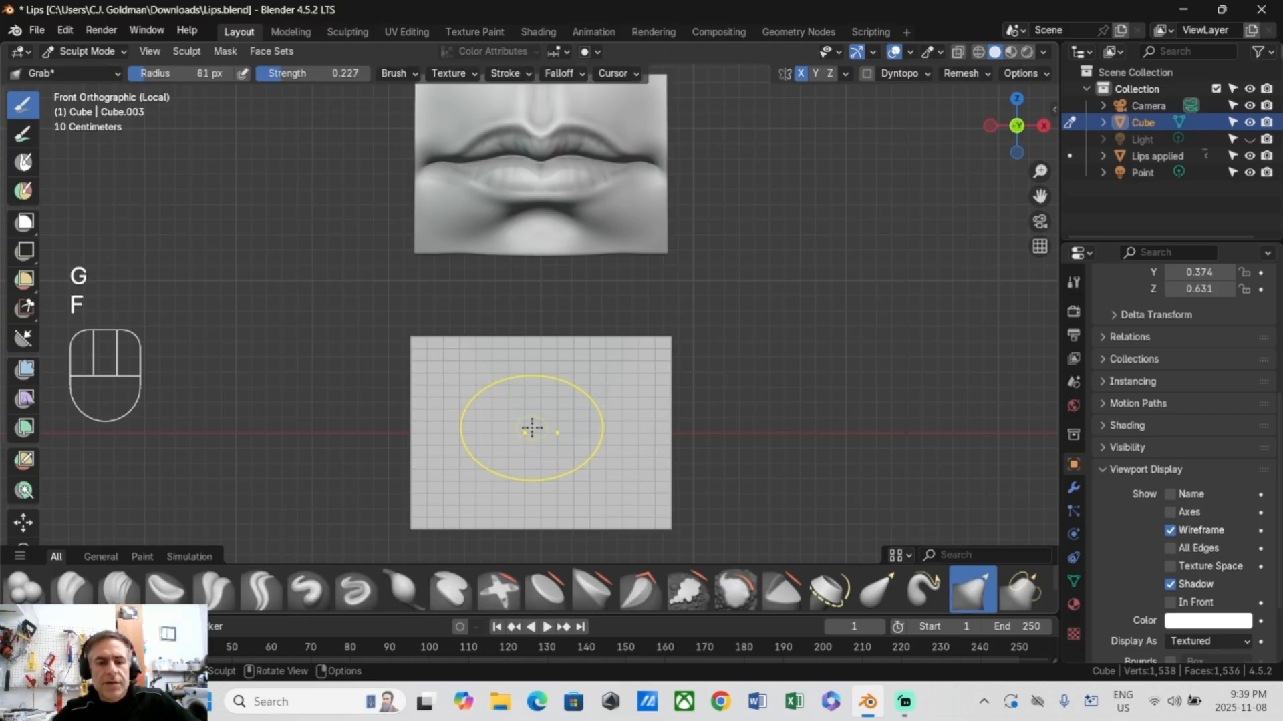
{"action": "key", "text": "f"}
{"action": "left_click", "coordinate": [555, 430]}
{"action": "key", "text": "i"}
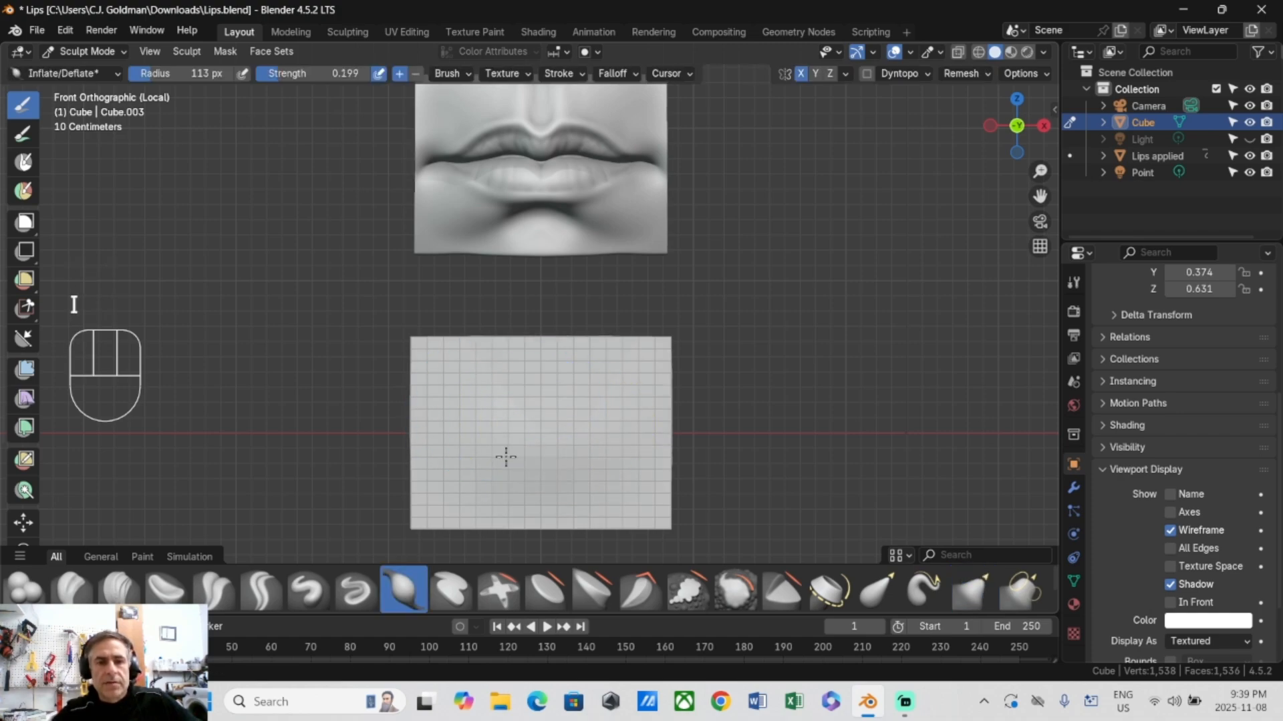
Step: Turn off the cube's wireframe display and inspect the bulge of its front face from below and the side
{"action": "left_click", "coordinate": [1169, 530]}
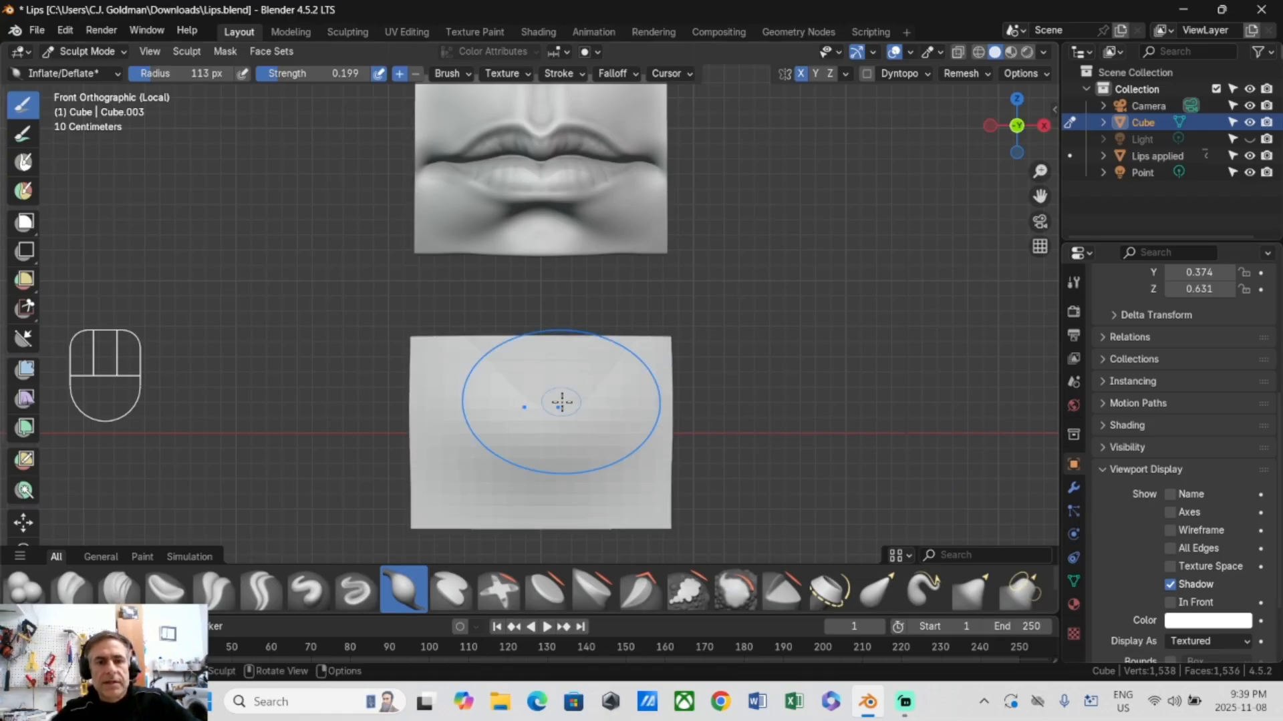
{"action": "mouse_move", "coordinate": [564, 401]}
{"action": "middle_mouse_down"}
{"action": "mouse_move", "coordinate": [567, 352]}
{"action": "mouse_move", "coordinate": [564, 381]}
{"action": "middle_mouse_up"}
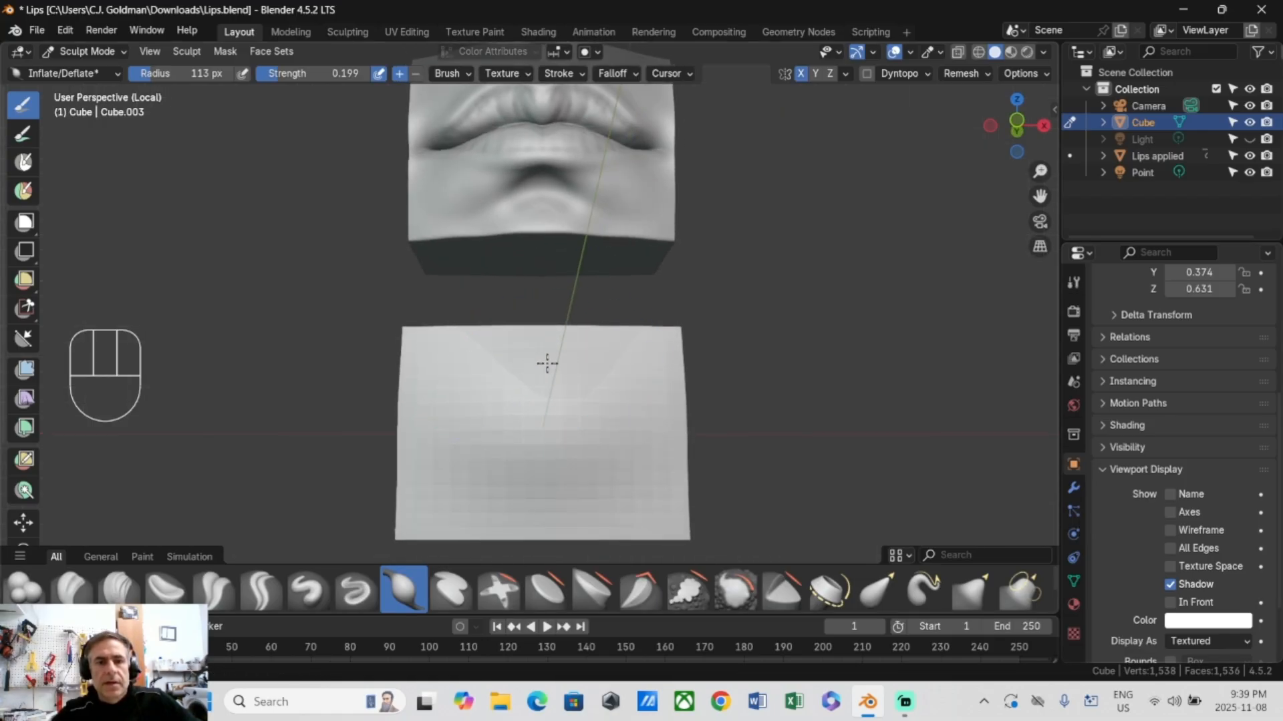
{"action": "middle_click_drag", "start_coordinate": [523, 450], "coordinate": [524, 352]}
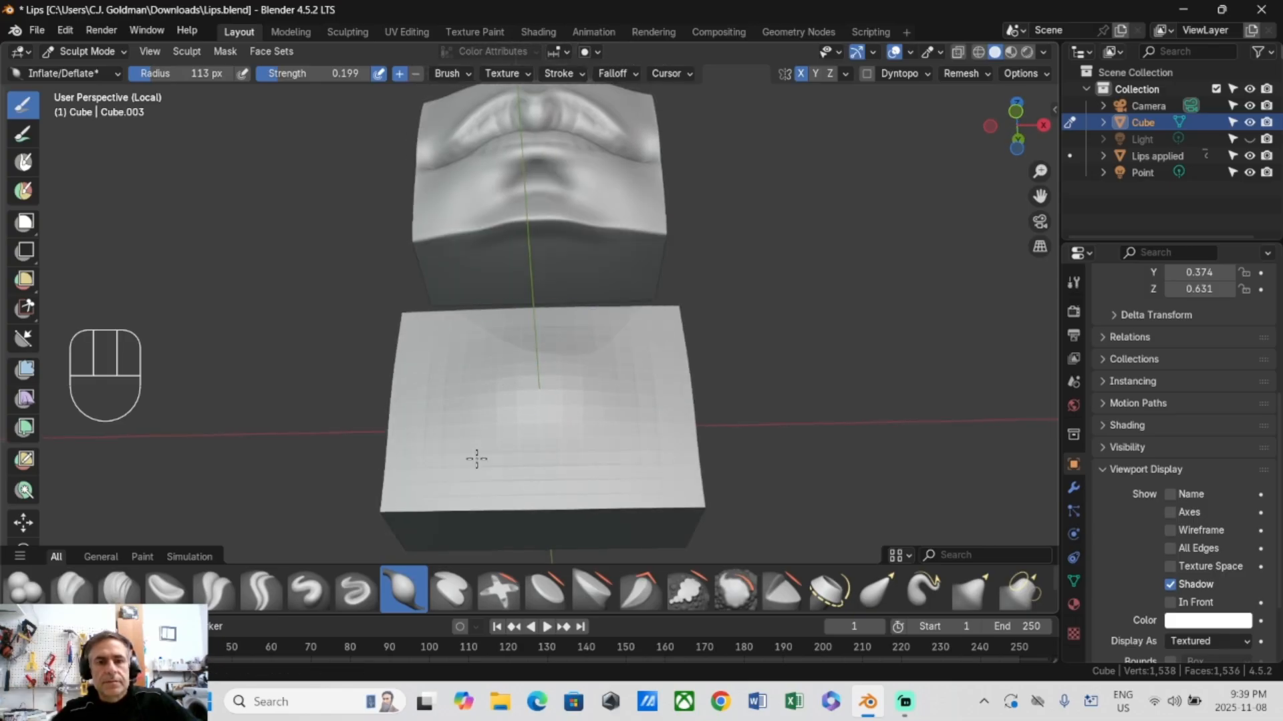
{"action": "middle_click_drag", "start_coordinate": [476, 459], "coordinate": [593, 447]}
Step: Undo the last stroke on the lower front face and set the Smooth brush's strength to 0.151
{"action": "mouse_move", "coordinate": [472, 493]}
{"action": "left_mouse_down"}
{"action": "mouse_move", "coordinate": [494, 504]}
{"action": "mouse_move", "coordinate": [434, 513]}
{"action": "mouse_move", "coordinate": [563, 526]}
{"action": "mouse_move", "coordinate": [482, 484]}
{"action": "mouse_move", "coordinate": [473, 515]}
{"action": "left_mouse_up"}
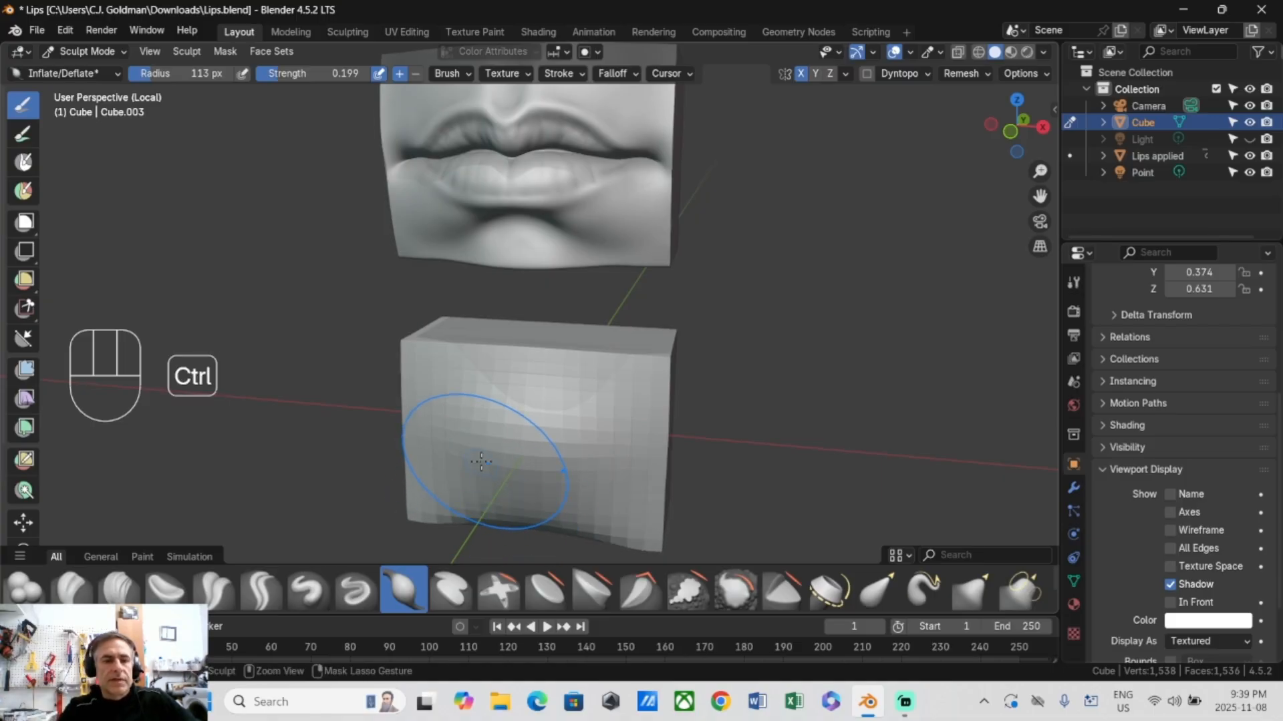
{"action": "key", "text": "ctrl+z"}
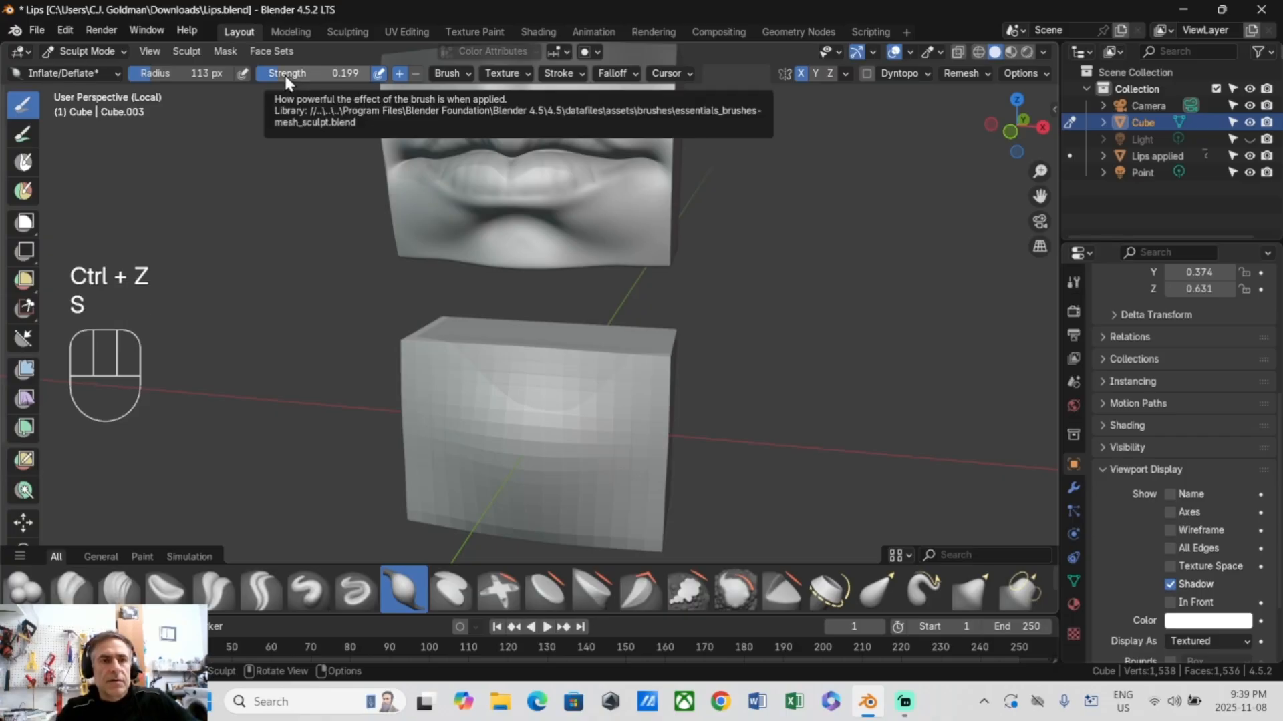
{"action": "key", "text": "s"}
{"action": "key", "text": "s"}
{"action": "left_click_drag", "start_coordinate": [330, 74], "coordinate": [275, 74]}
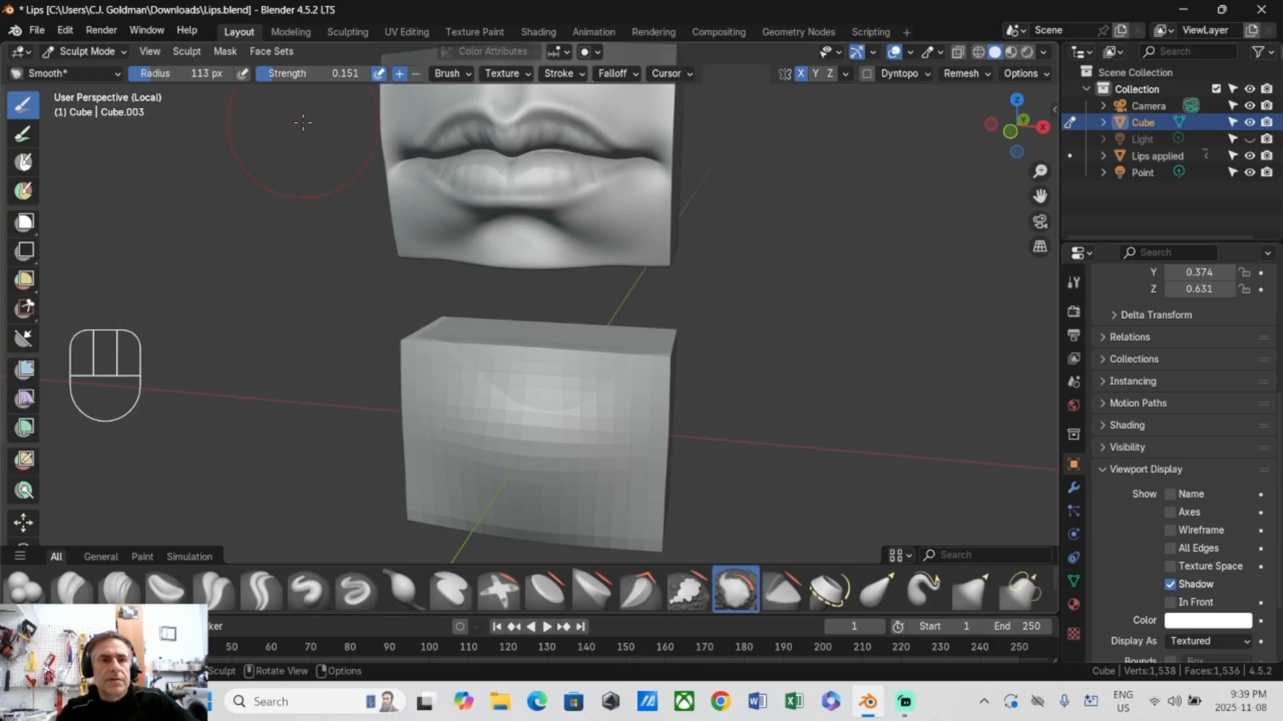
Step: Smooth the front face and build up its centre and lower area into a rounded bulge with the Inflate/Deflate brush
{"action": "key", "text": "i"}
{"action": "left_click_drag", "start_coordinate": [530, 470], "coordinate": [514, 471], "text": "shift"}
{"action": "middle_click_drag", "start_coordinate": [554, 449], "coordinate": [558, 423]}
{"action": "mouse_move", "coordinate": [506, 415]}
{"action": "left_mouse_down"}
{"action": "mouse_move", "coordinate": [472, 435]}
{"action": "mouse_move", "coordinate": [563, 387]}
{"action": "left_mouse_up"}
{"action": "left_click_drag", "start_coordinate": [601, 458], "coordinate": [444, 473]}
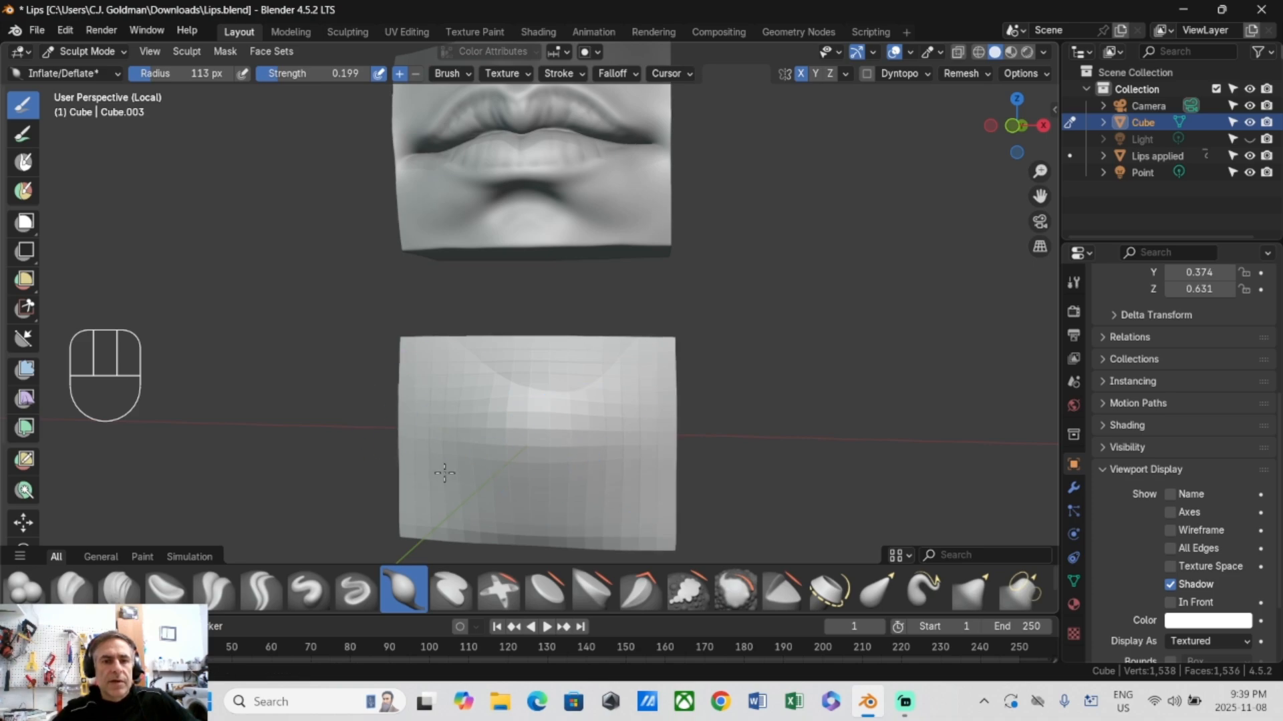
{"action": "middle_click_drag", "start_coordinate": [543, 481], "coordinate": [440, 393]}
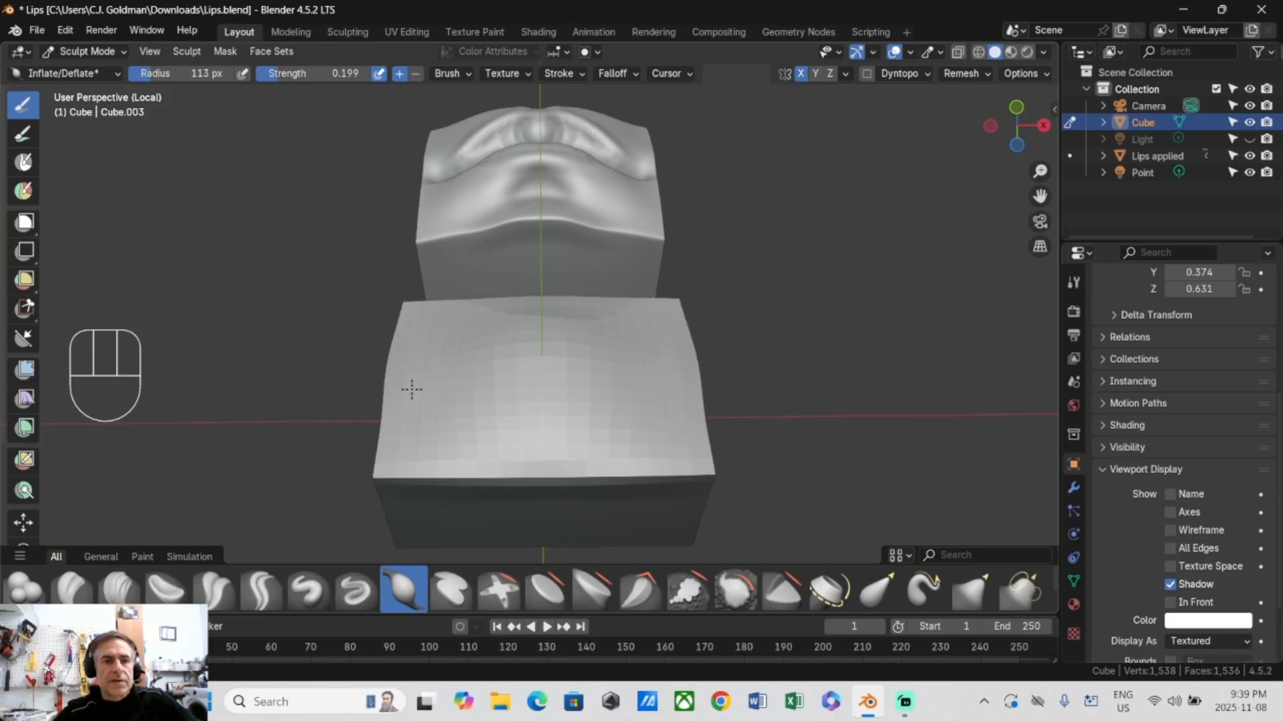
{"action": "mouse_move", "coordinate": [411, 389]}
{"action": "middle_mouse_down"}
{"action": "mouse_move", "coordinate": [415, 424]}
{"action": "mouse_move", "coordinate": [515, 472]}
{"action": "middle_mouse_up"}
Step: Return to the front view and set the Inflate/Deflate brush's radius to 37 px
{"action": "key", "text": "f"}
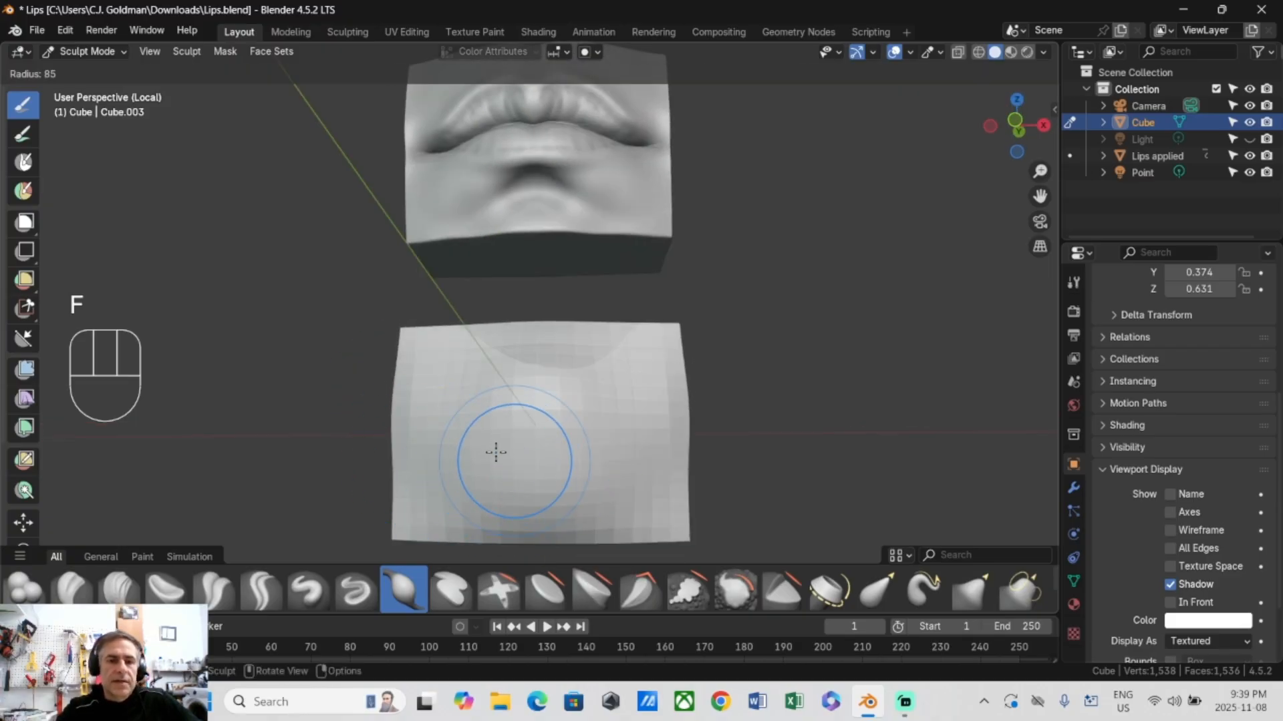
{"action": "key", "text": "f"}
{"action": "key", "text": "f"}
{"action": "key", "text": "f"}
{"action": "key", "text": "KP_1"}
{"action": "key", "text": "f"}
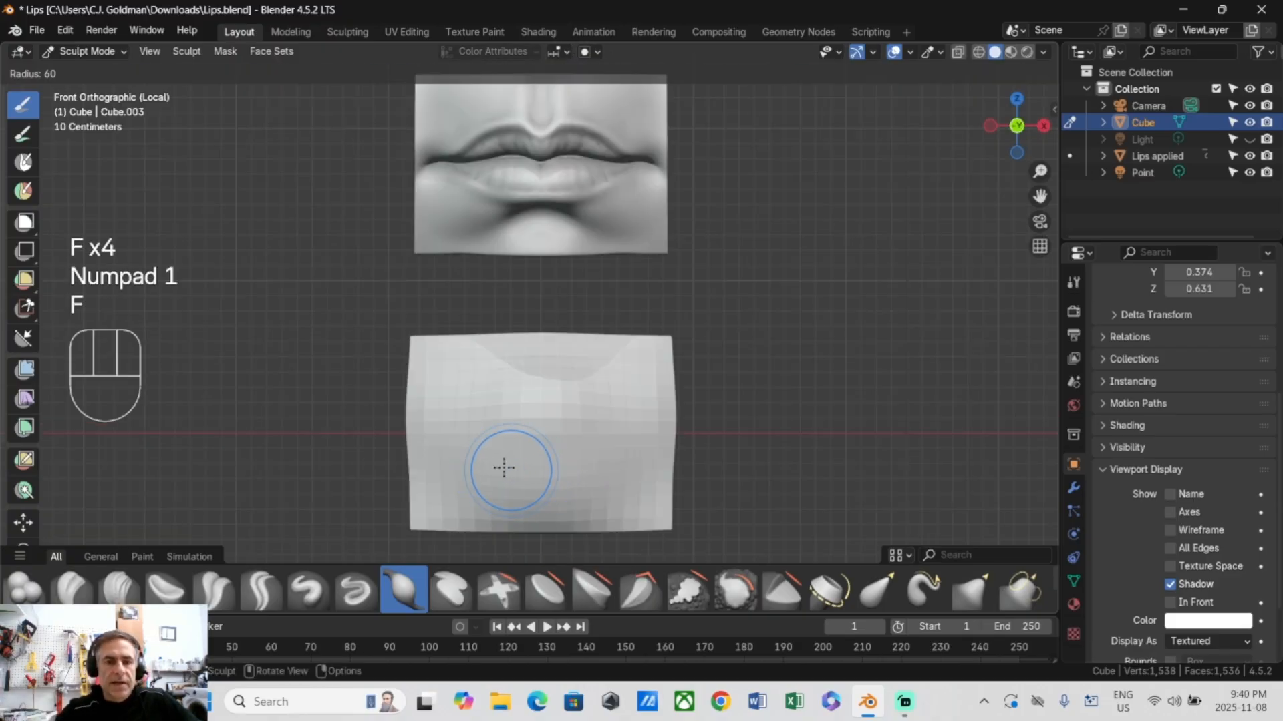
{"action": "left_click", "coordinate": [508, 471]}
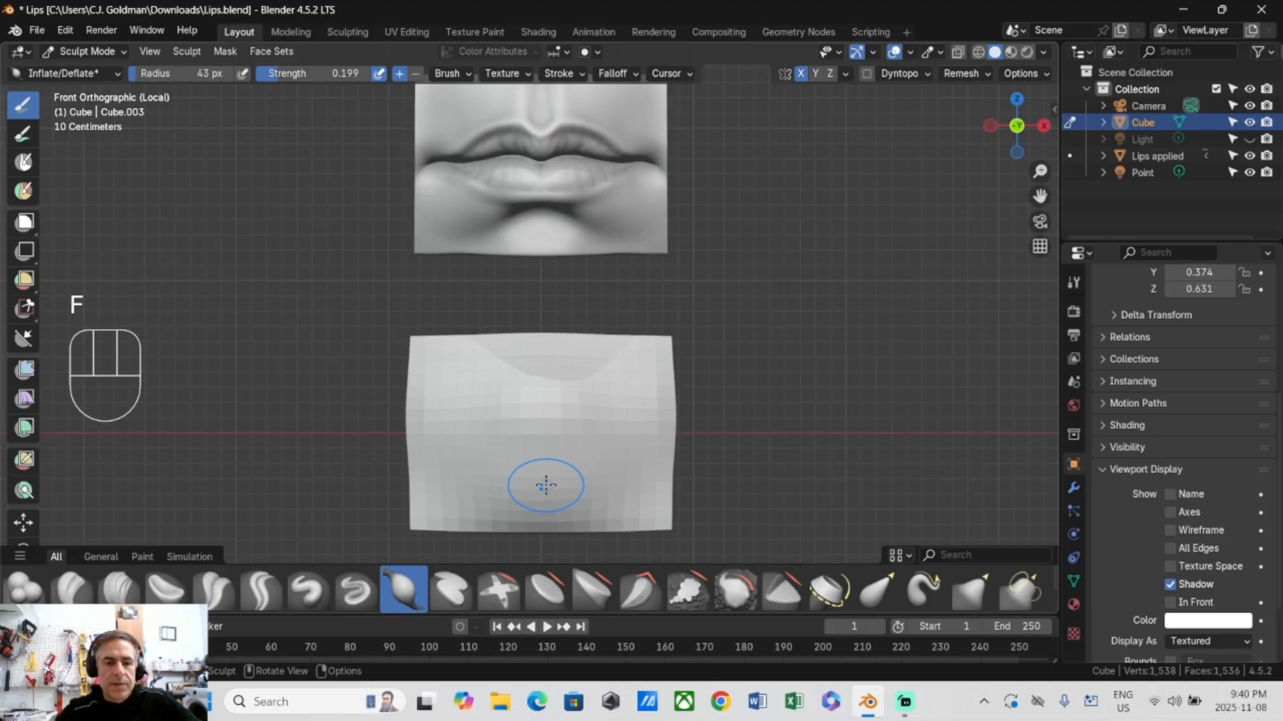
{"action": "key", "text": "f"}
{"action": "left_click", "coordinate": [529, 469]}
Step: Set the brush strength to 0.465, carve a horizontal groove across the lower front face and inflate the area below it
{"action": "left_click_drag", "start_coordinate": [529, 466], "coordinate": [563, 482], "text": "ctrl"}
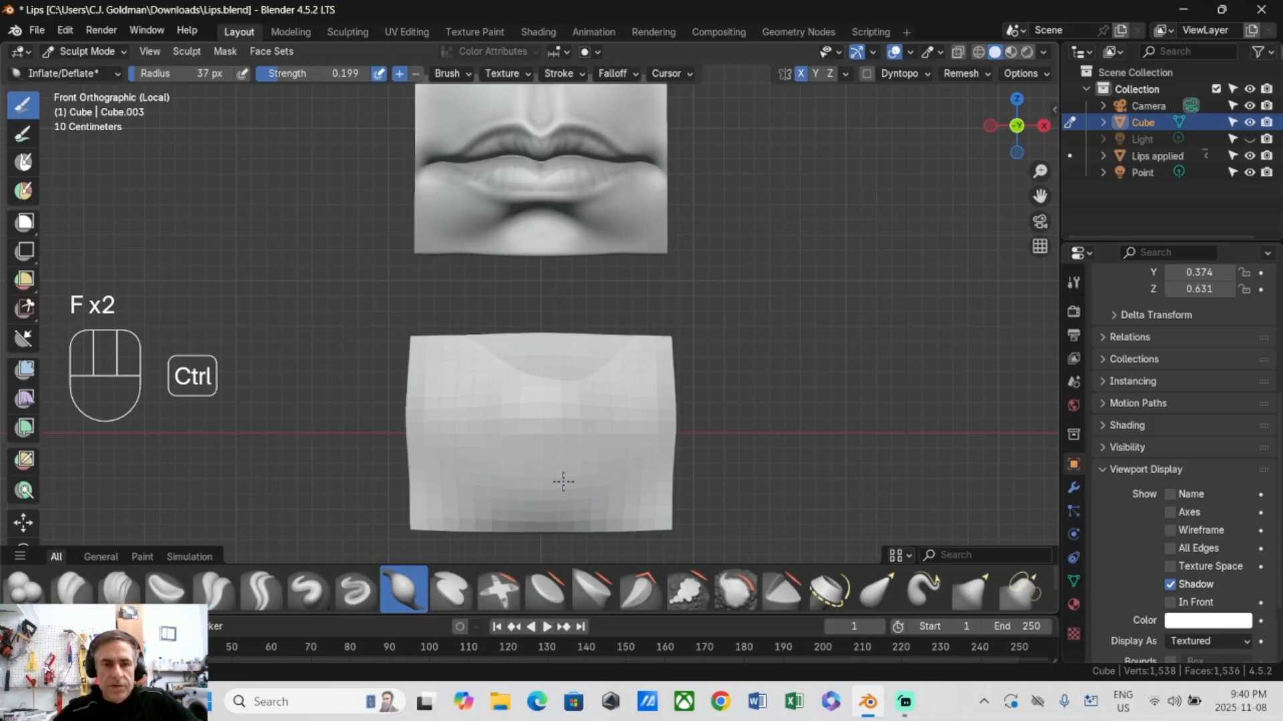
{"action": "left_click_drag", "start_coordinate": [287, 74], "coordinate": [334, 74]}
{"action": "left_click_drag", "start_coordinate": [538, 498], "coordinate": [535, 481], "text": "ctrl"}
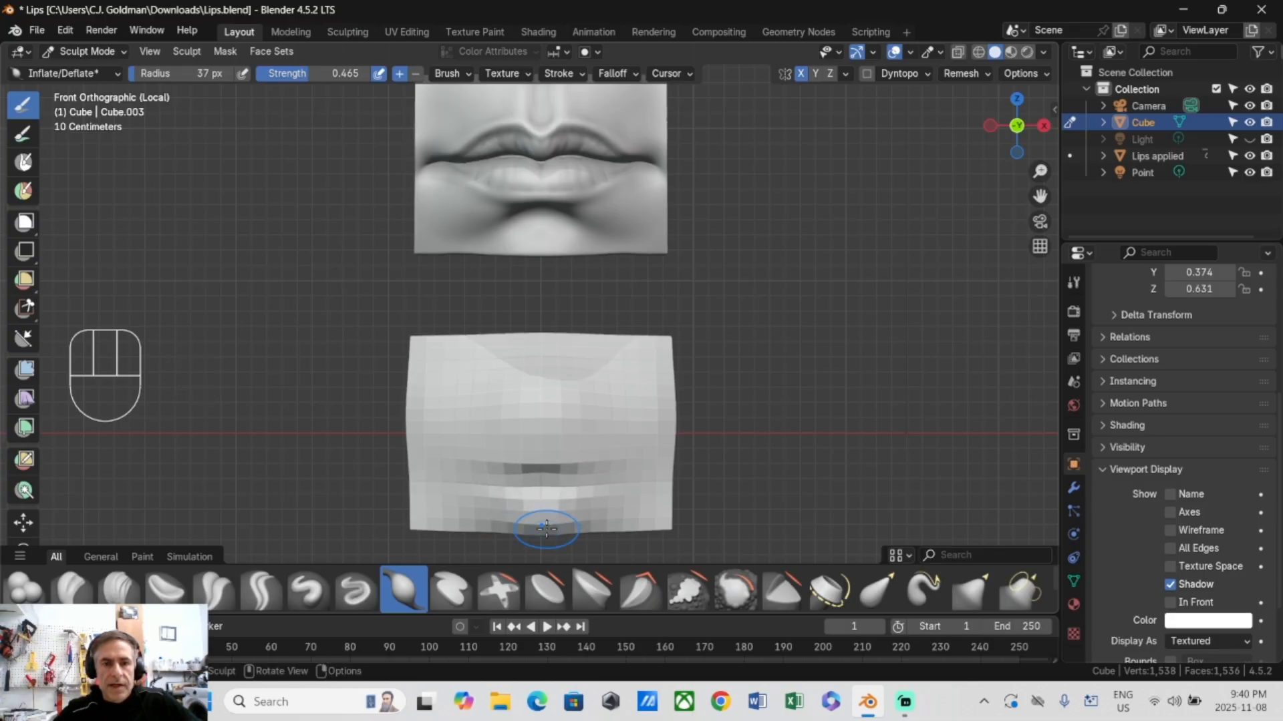
{"action": "mouse_move", "coordinate": [524, 504]}
{"action": "left_mouse_down"}
{"action": "mouse_move", "coordinate": [542, 481]}
{"action": "mouse_move", "coordinate": [526, 468]}
{"action": "left_mouse_up"}
{"action": "left_click_drag", "start_coordinate": [539, 468], "coordinate": [527, 480], "text": "ctrl"}
{"action": "mouse_move", "coordinate": [510, 485]}
{"action": "middle_mouse_down"}
{"action": "mouse_move", "coordinate": [497, 491]}
{"action": "mouse_move", "coordinate": [534, 488]}
{"action": "mouse_move", "coordinate": [521, 490]}
{"action": "middle_mouse_up"}
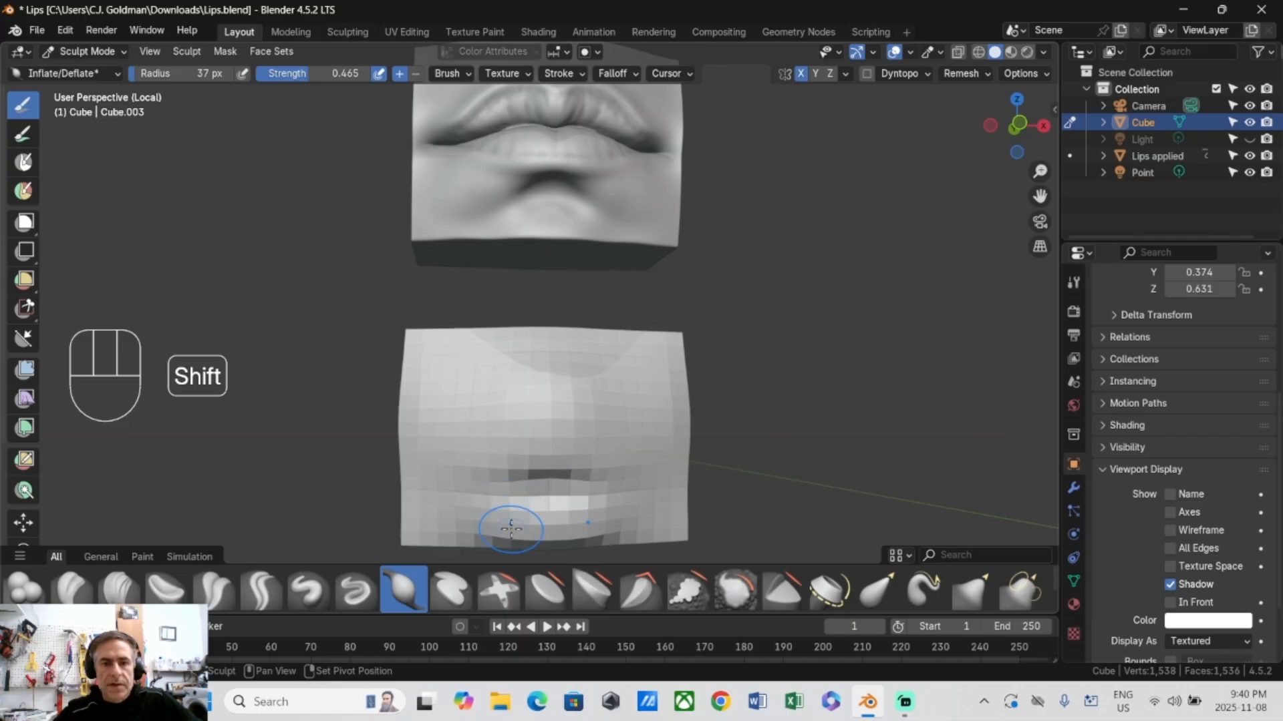
Step: Carve the sides of the lower front groove and inflate the area beside it with the Inflate/Deflate brush
{"action": "mouse_move", "coordinate": [504, 510]}
{"action": "left_mouse_down", "text": "ctrl"}
{"action": "mouse_move", "coordinate": [432, 525]}
{"action": "mouse_move", "coordinate": [434, 505]}
{"action": "left_mouse_up", "text": "ctrl"}
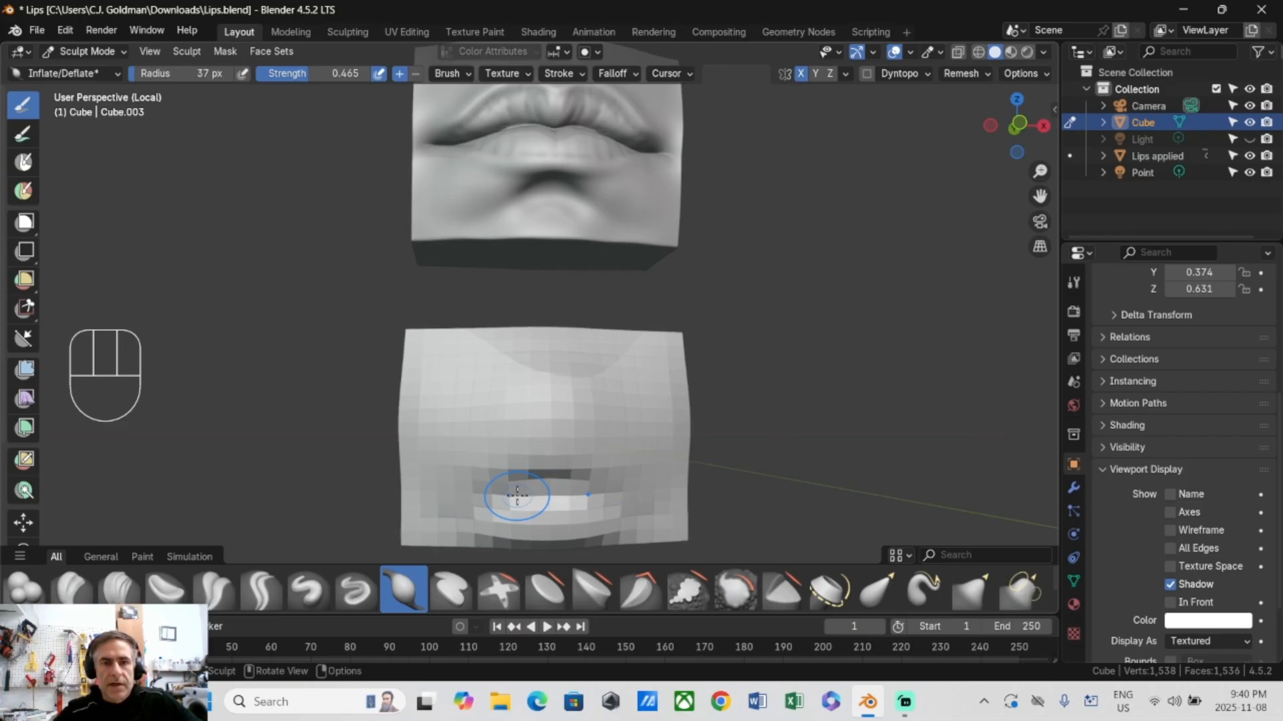
{"action": "middle_click_drag", "start_coordinate": [527, 499], "coordinate": [514, 498]}
{"action": "left_click_drag", "start_coordinate": [590, 481], "coordinate": [580, 483], "text": "ctrl"}
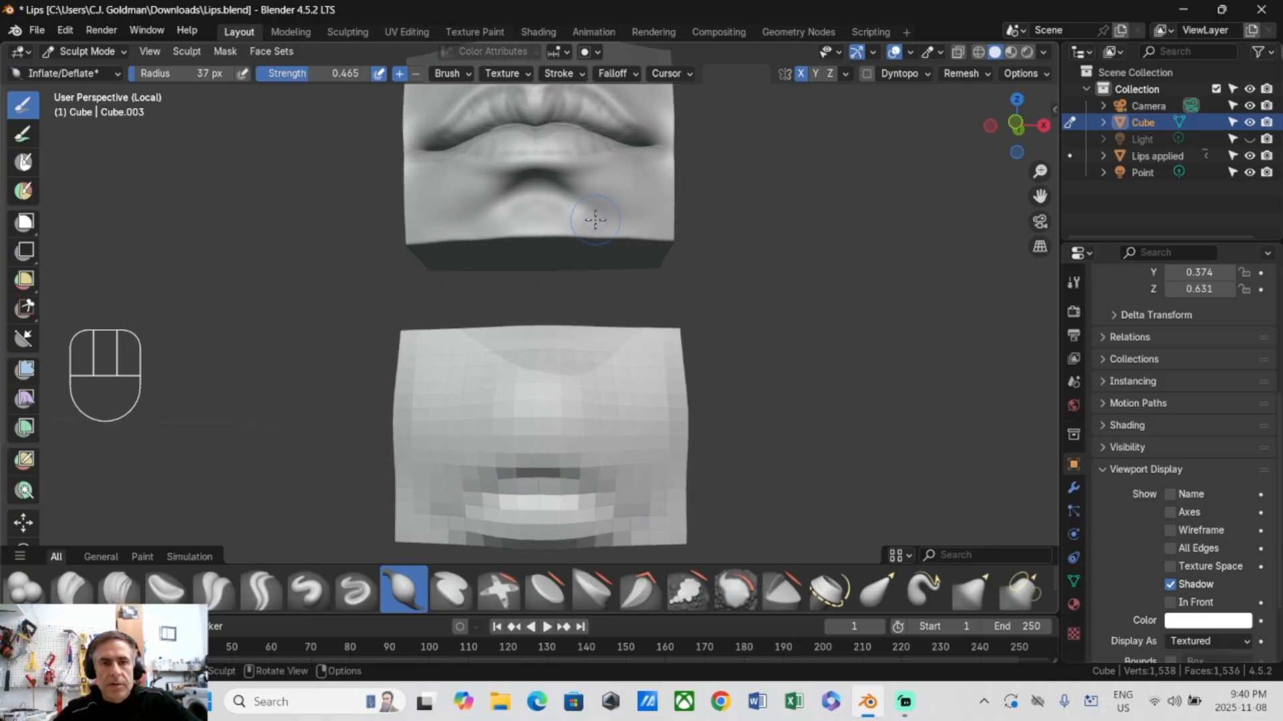
{"action": "mouse_move", "coordinate": [621, 486]}
{"action": "left_mouse_down"}
{"action": "mouse_move", "coordinate": [644, 510]}
{"action": "mouse_move", "coordinate": [665, 507]}
{"action": "left_mouse_up"}
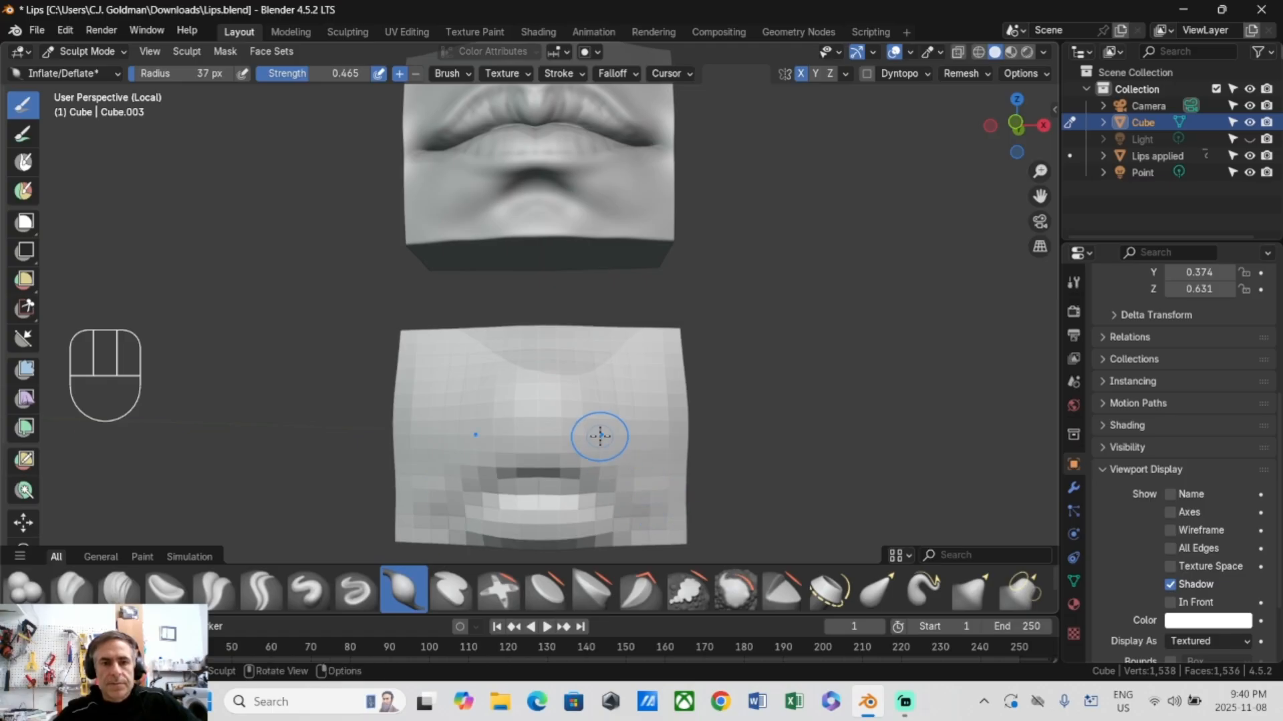
{"action": "middle_click_drag", "start_coordinate": [595, 435], "coordinate": [563, 393]}
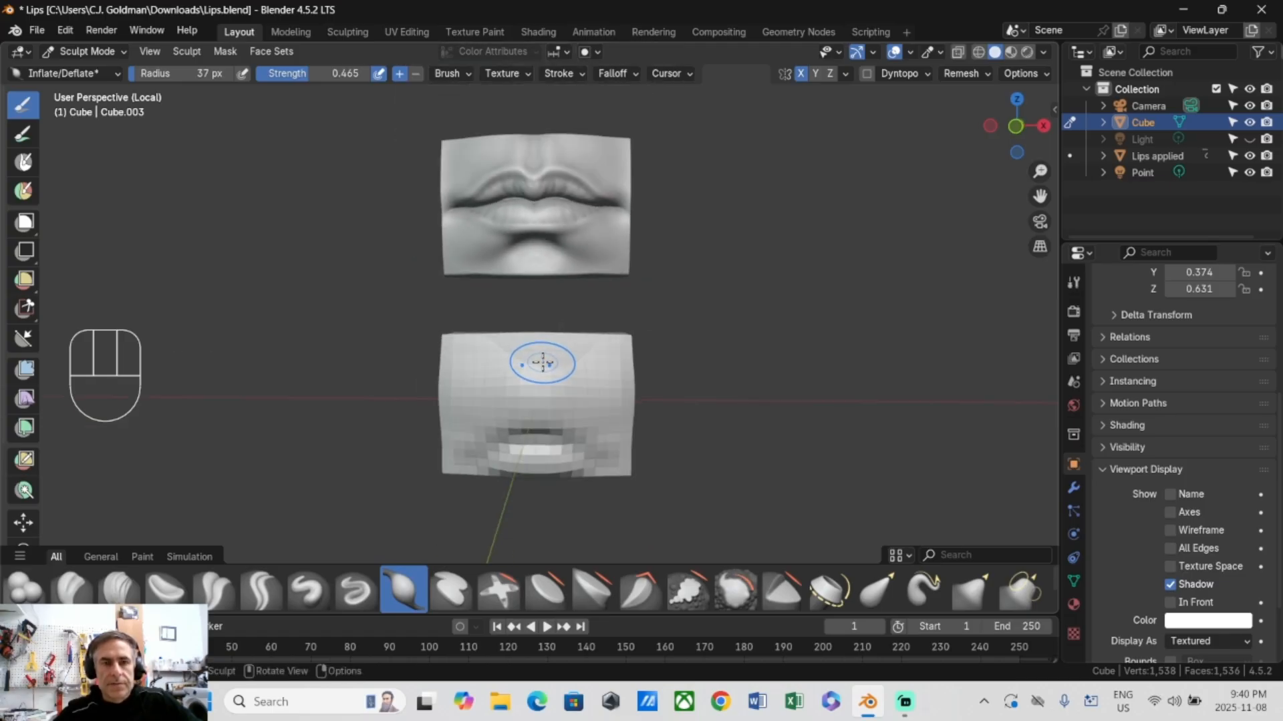
Step: Set the Inflate/Deflate brush's radius to 29 px and carve a short vertical philtrum groove at the upper centre of the front face
{"action": "key", "text": "f"}
{"action": "left_click", "coordinate": [532, 371]}
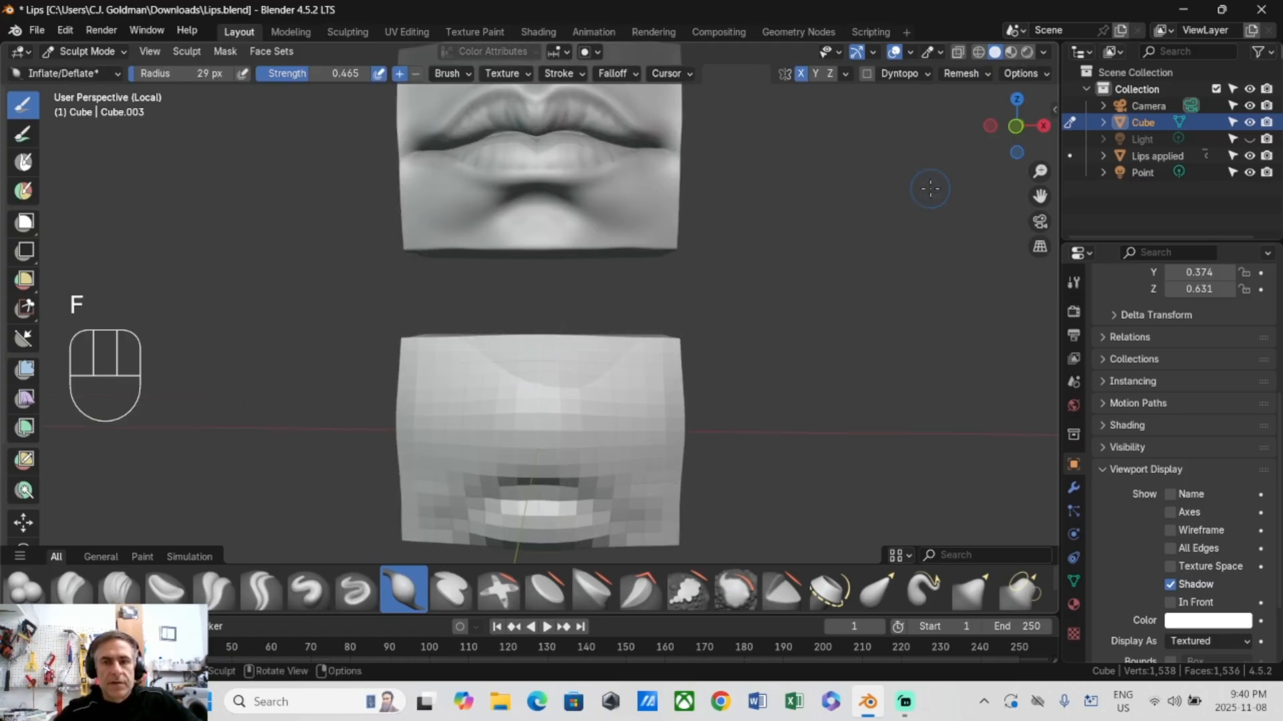
{"action": "key", "text": "ctrl"}
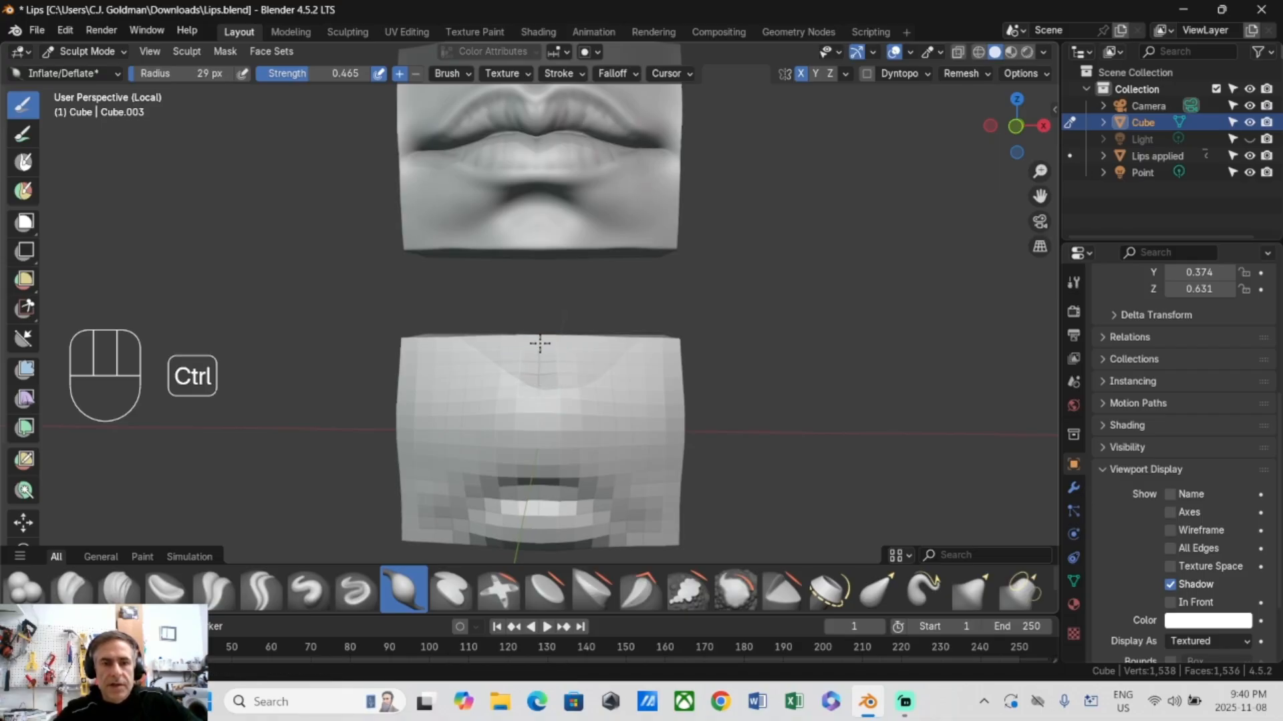
{"action": "left_click_drag", "start_coordinate": [540, 349], "coordinate": [543, 375], "text": "ctrl"}
{"action": "middle_click_drag", "start_coordinate": [519, 370], "coordinate": [575, 367]}
{"action": "left_click_drag", "start_coordinate": [558, 346], "coordinate": [567, 378], "text": "ctrl"}
{"action": "middle_click_drag", "start_coordinate": [580, 406], "coordinate": [542, 382]}
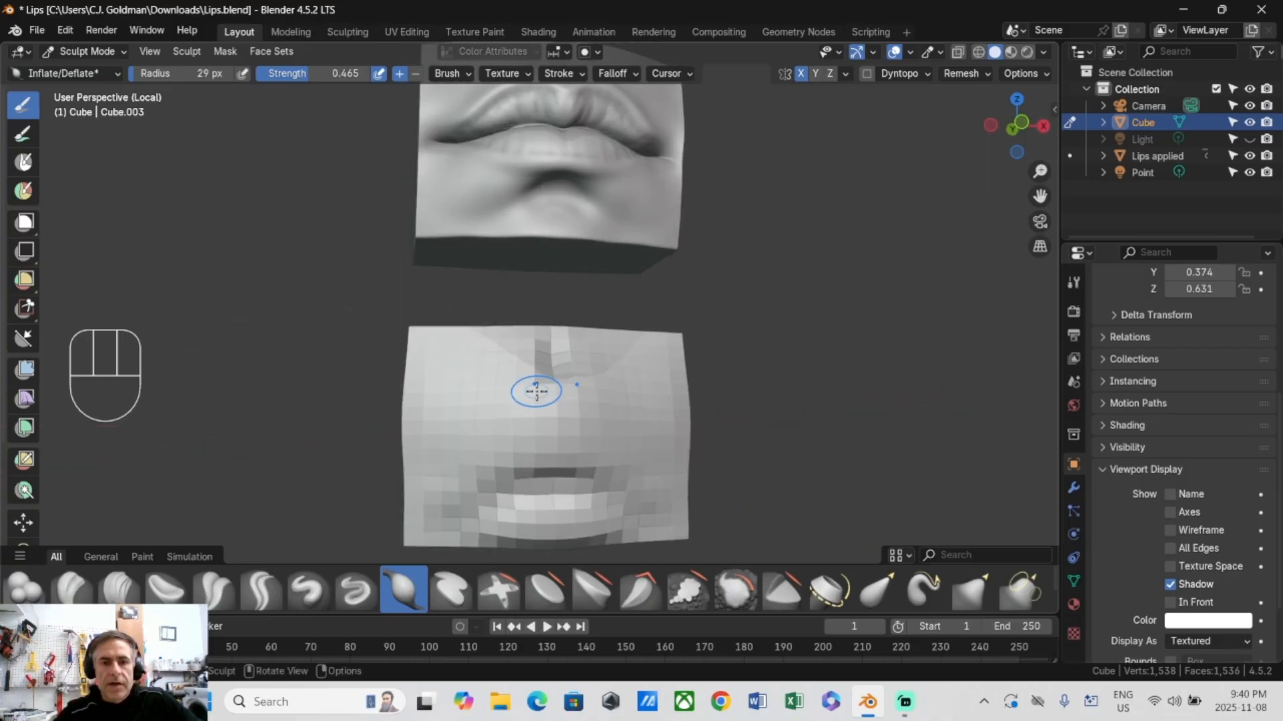
Step: Return to the front view and switch to the Draw Sharp brush
{"action": "key", "text": "KP_1"}
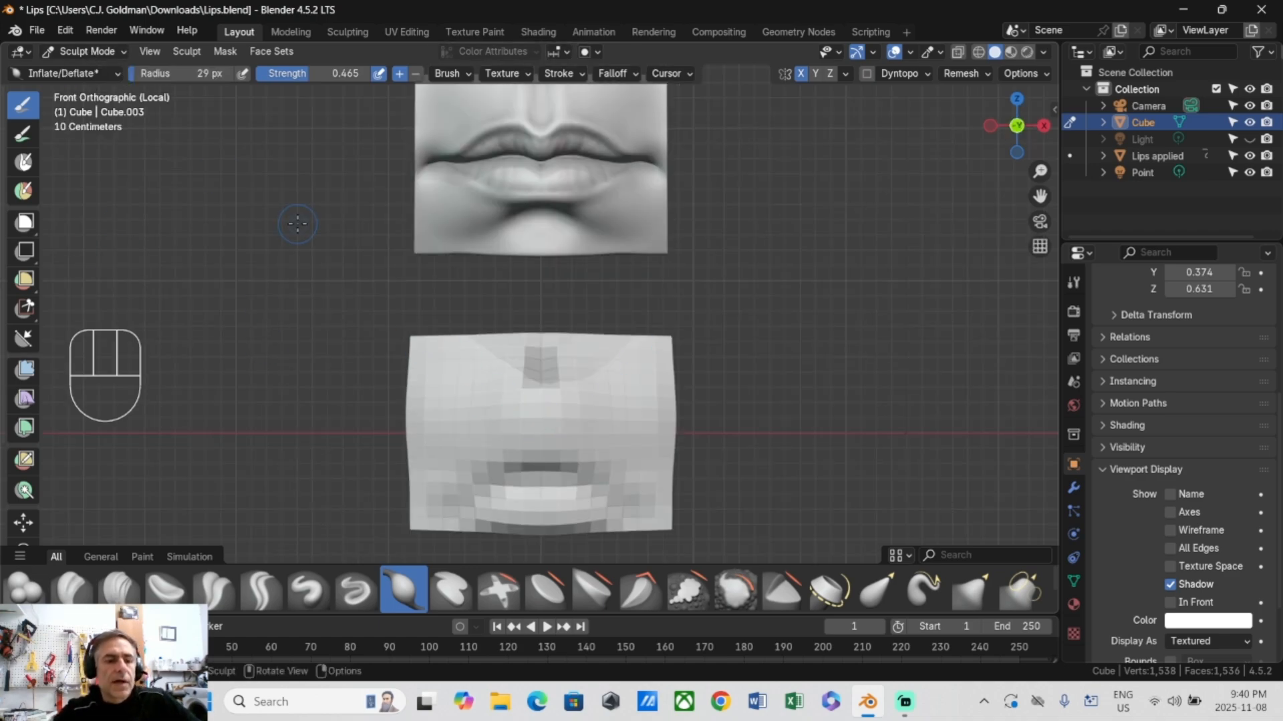
{"action": "key", "text": "2"}
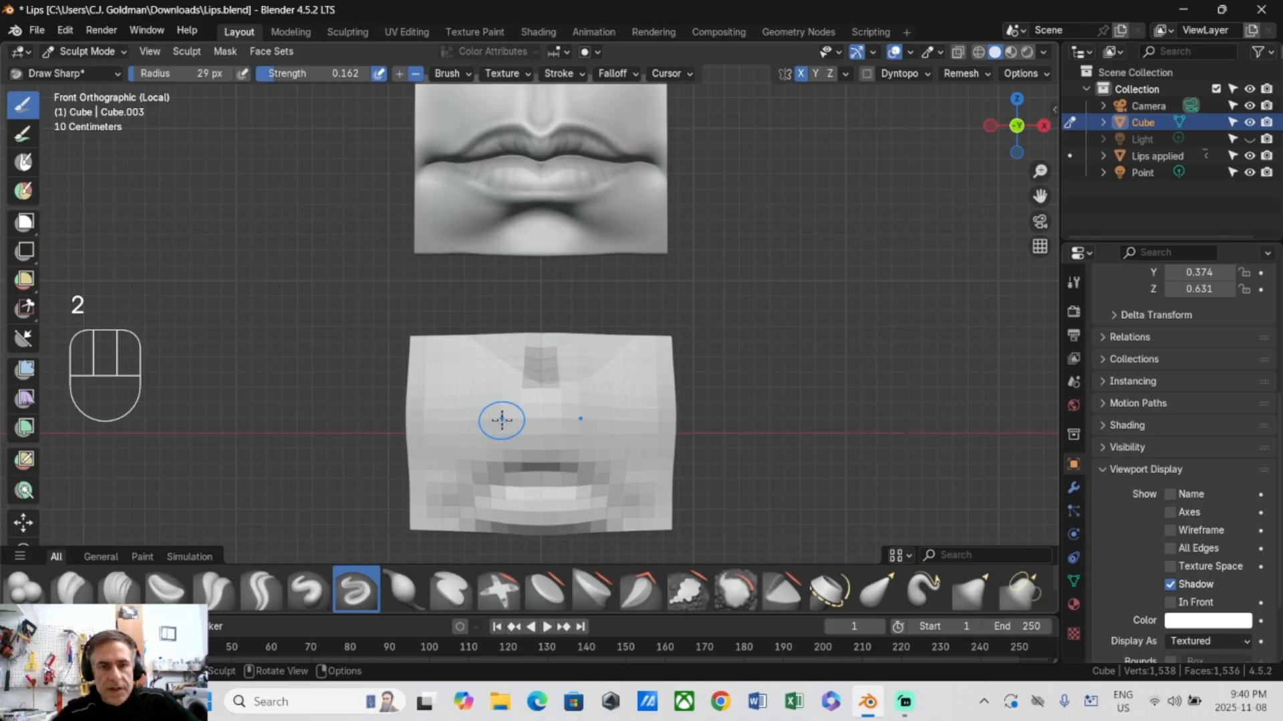
{"action": "scroll", "coordinate": [571, 323], "scroll_direction": "down", "scroll_amount": 2}
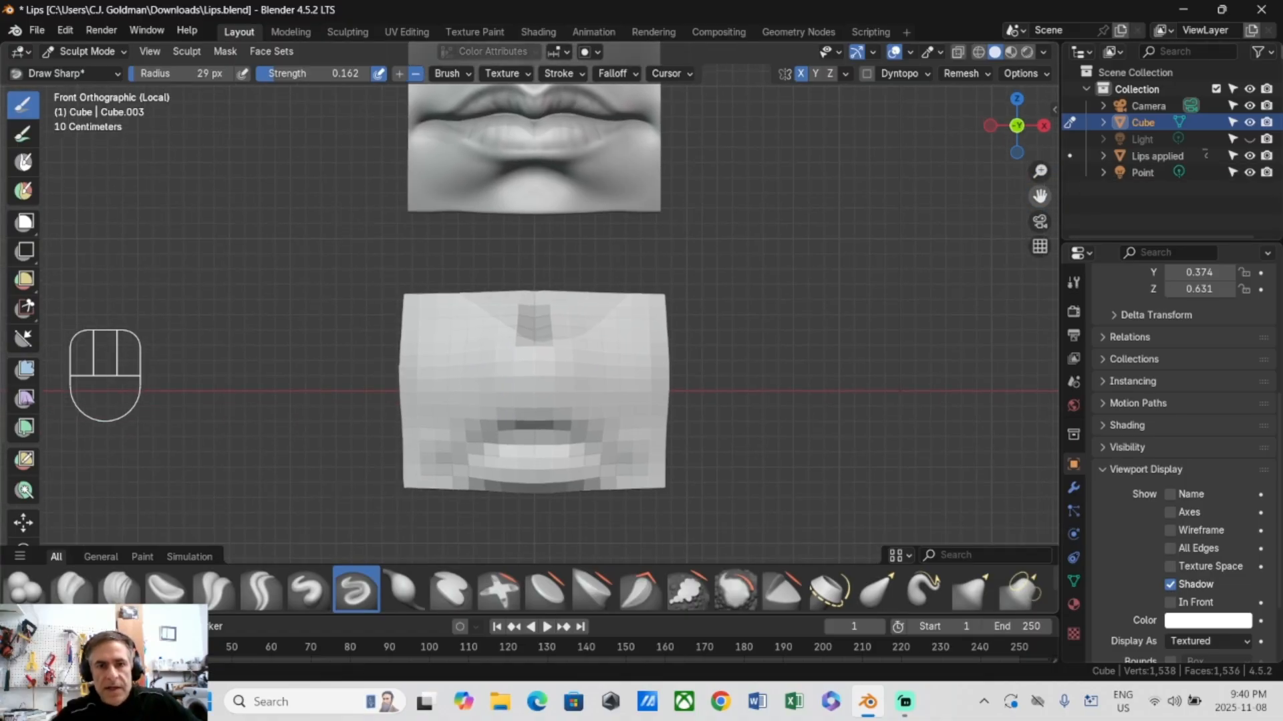
{"action": "scroll", "coordinate": [488, 361], "scroll_direction": "up", "scroll_amount": 4}
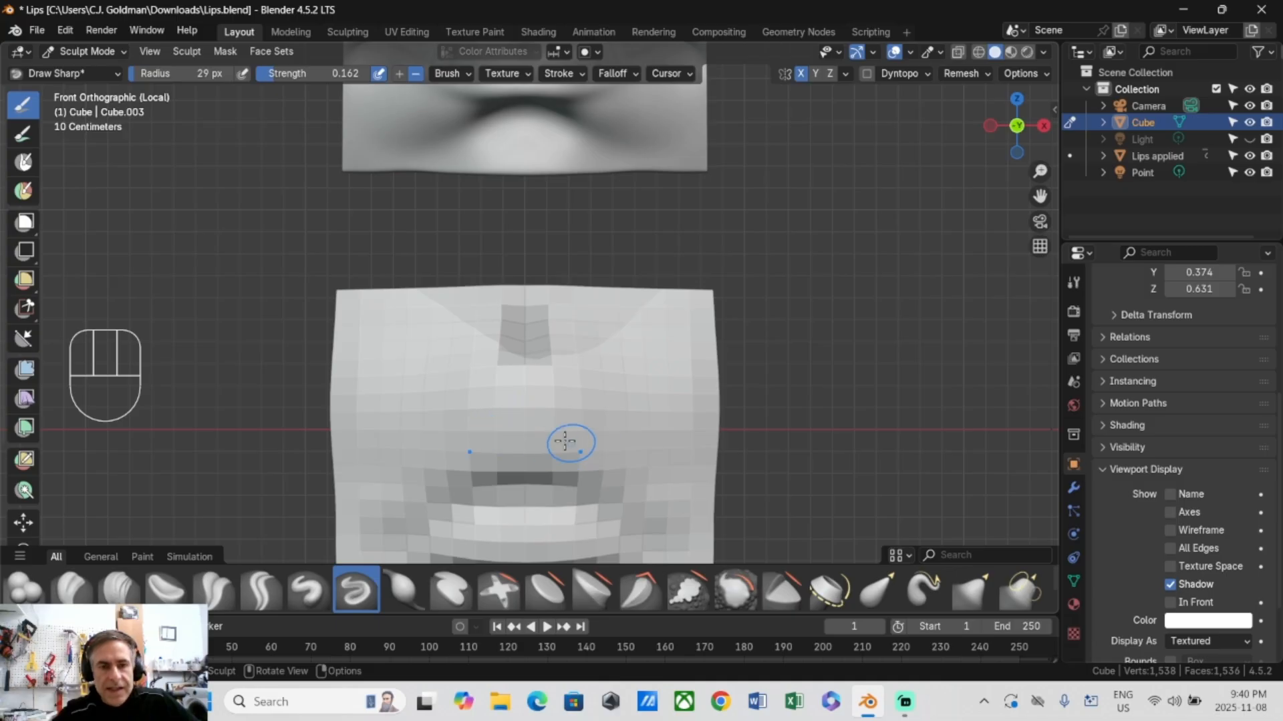
Step: Display the wireframe over the cube's surface briefly and hide it again
{"action": "left_click", "coordinate": [1170, 530]}
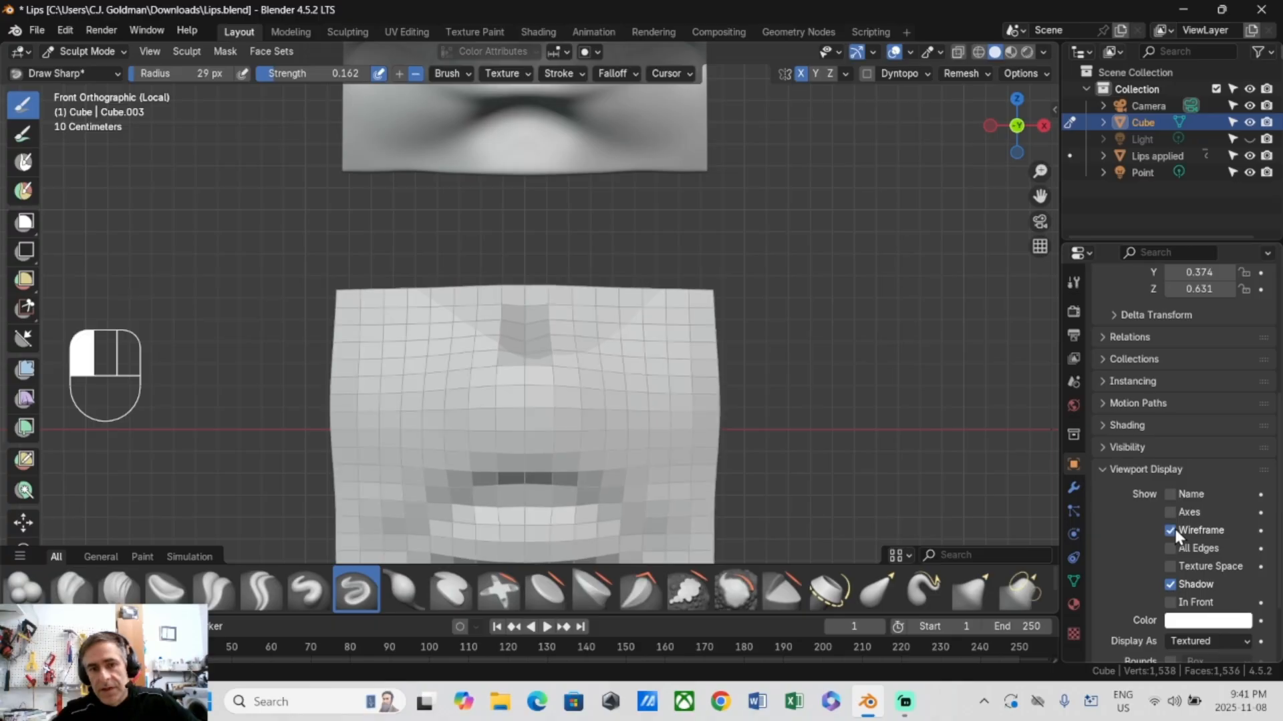
{"action": "left_click", "coordinate": [1170, 530]}
{"action": "scroll", "coordinate": [387, 369], "scroll_direction": "down", "scroll_amount": 2}
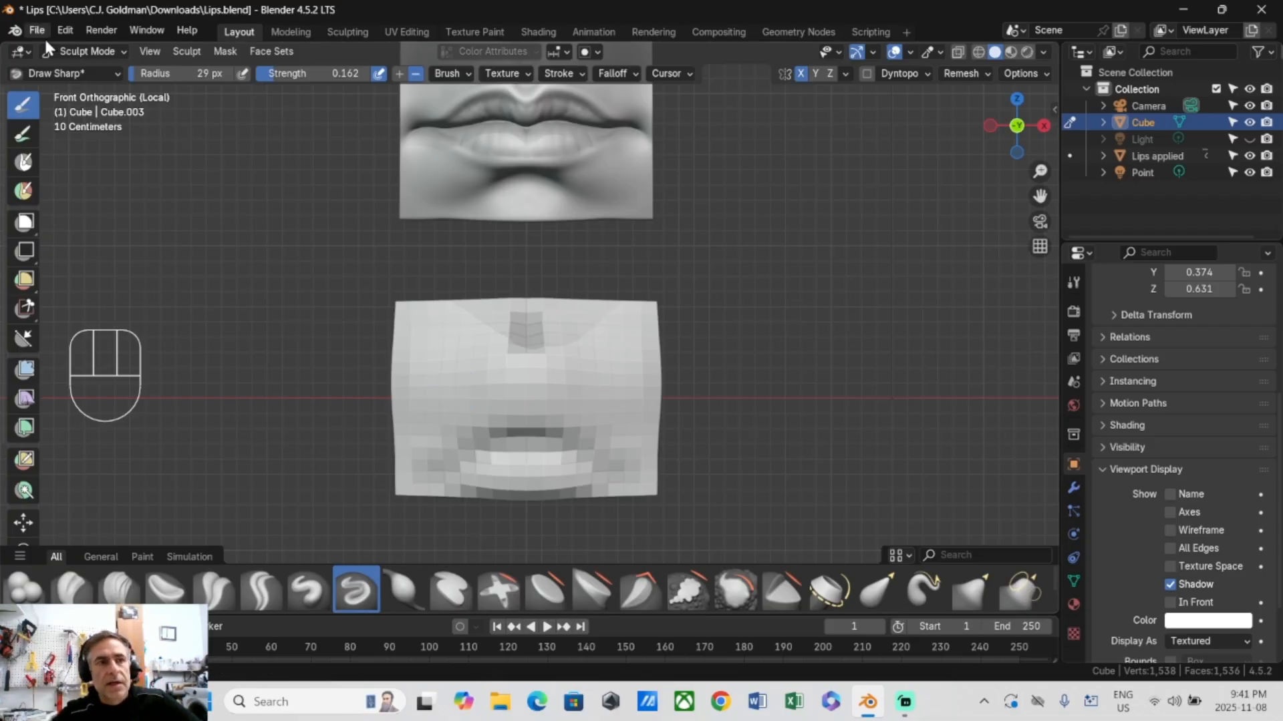
Step: Preview the cube with smooth shading in Object Mode, restore flat shading and return to Sculpt Mode
{"action": "left_click", "coordinate": [67, 53]}
{"action": "left_click", "coordinate": [72, 67]}
{"action": "right_click", "coordinate": [214, 308]}
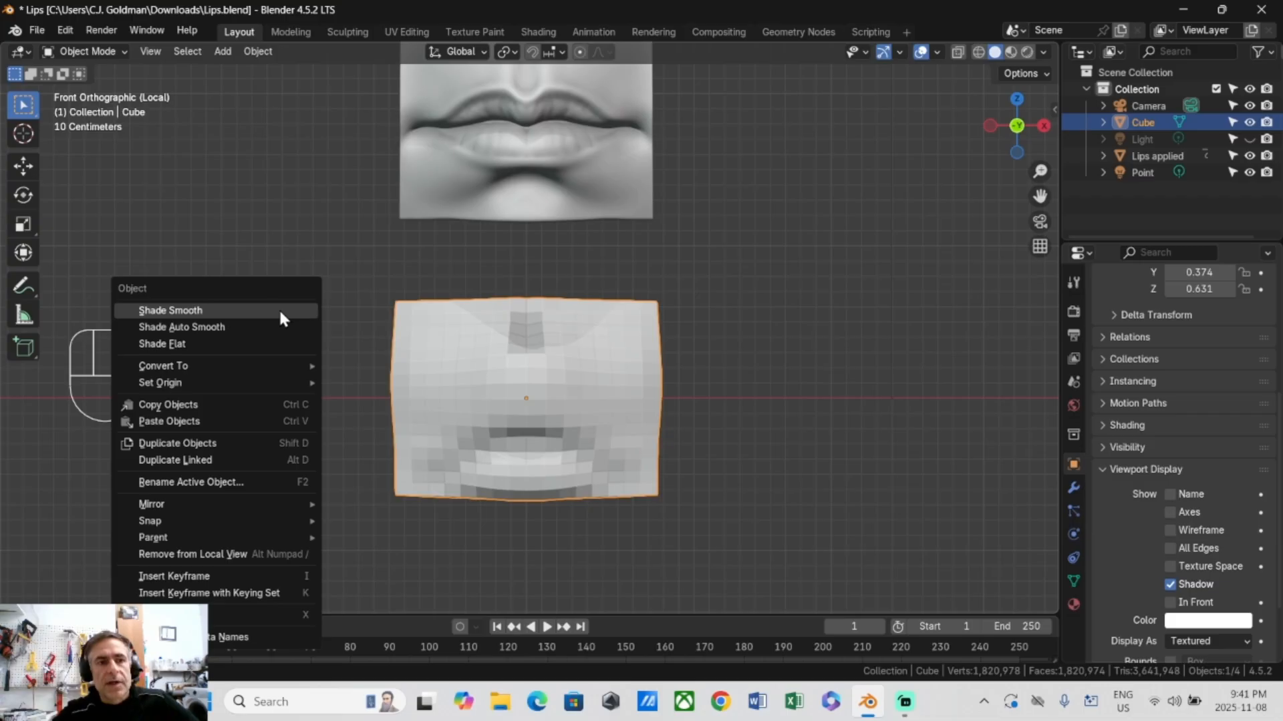
{"action": "left_click", "coordinate": [256, 306]}
{"action": "right_click", "coordinate": [271, 314]}
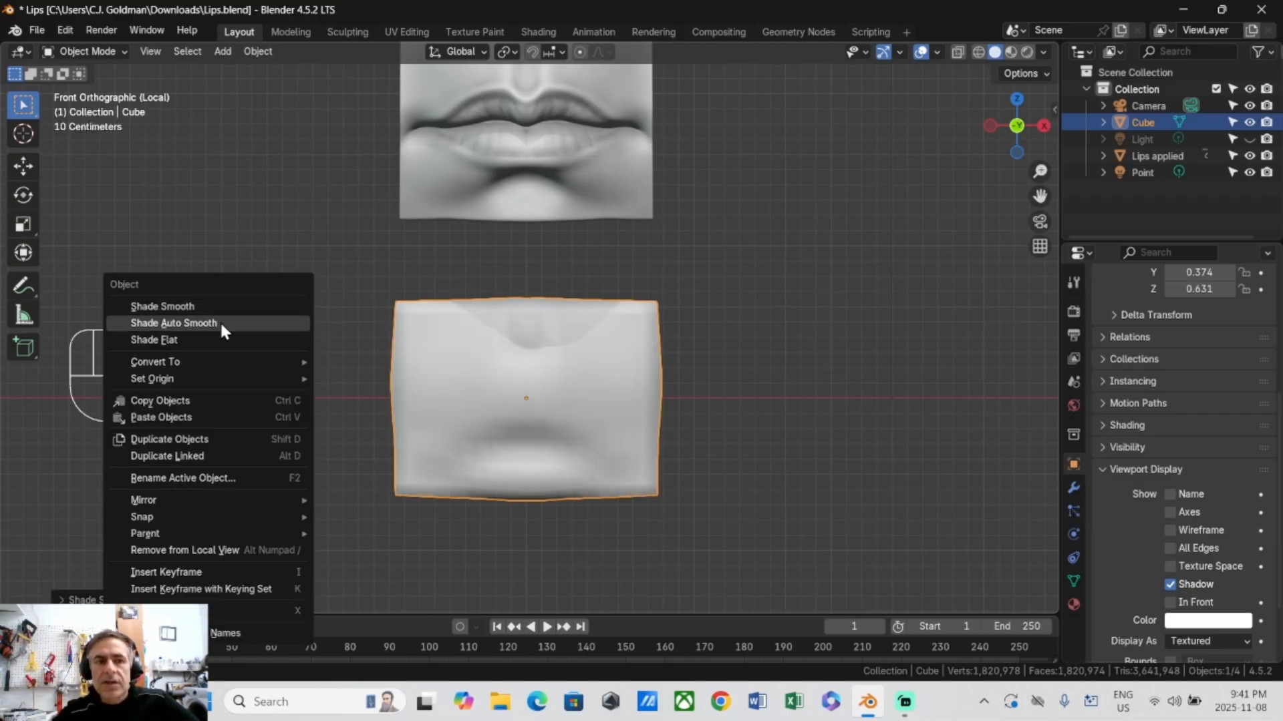
{"action": "left_click", "coordinate": [222, 338]}
{"action": "left_click", "coordinate": [89, 53]}
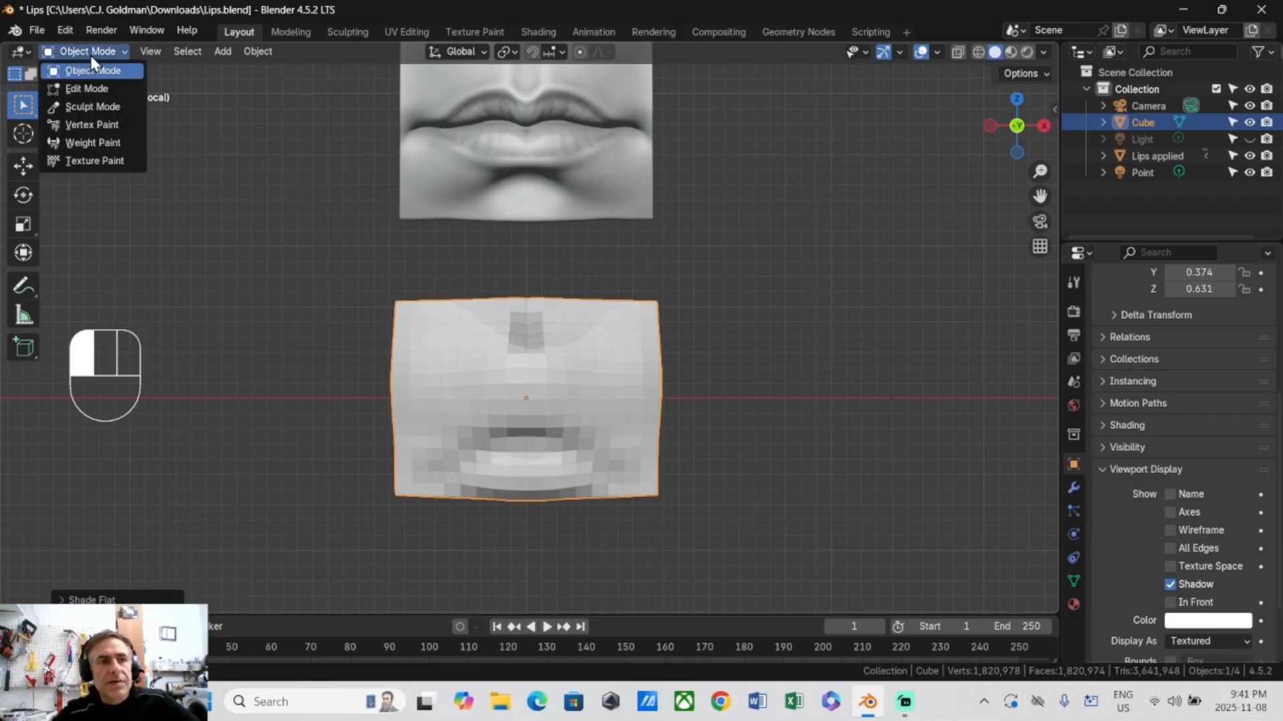
{"action": "left_click", "coordinate": [90, 105]}
Step: Set the Draw Sharp brush's radius to 26 px and strength to 0.457, and carve a horizontal mouth groove across the front face
{"action": "scroll", "coordinate": [544, 506], "scroll_direction": "up", "scroll_amount": 2}
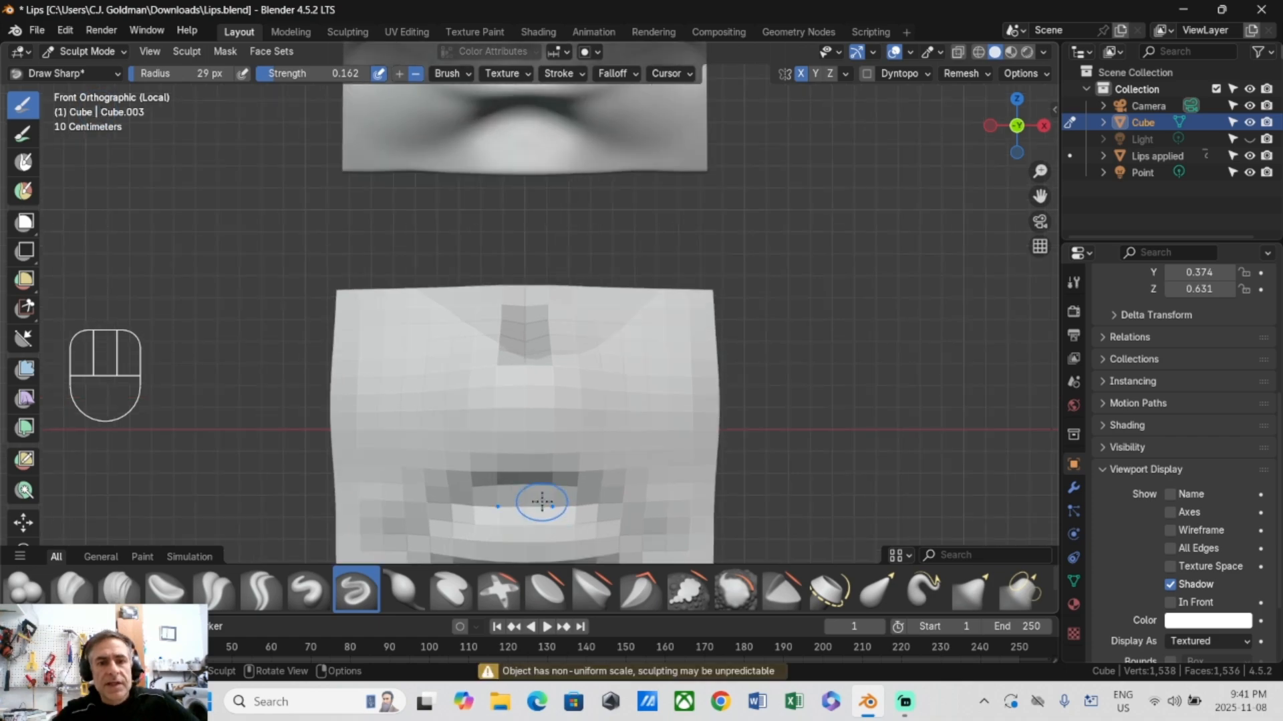
{"action": "scroll", "coordinate": [528, 405], "scroll_direction": "down", "scroll_amount": 2}
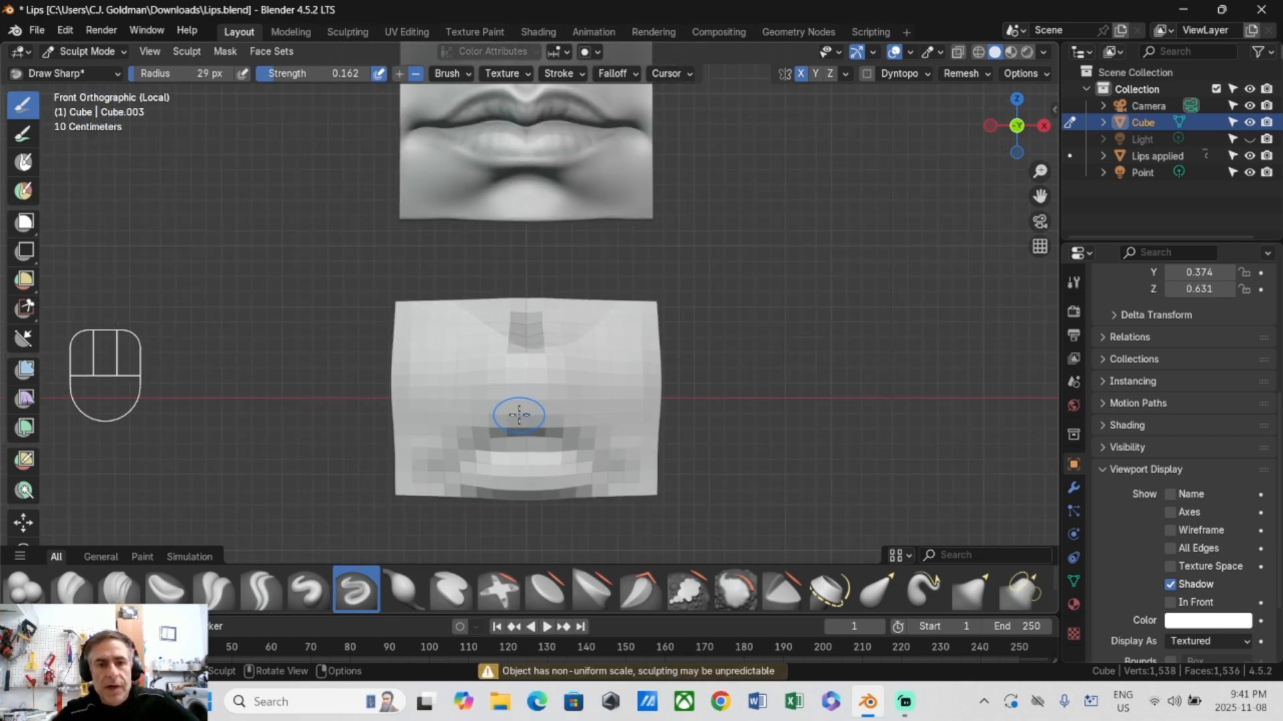
{"action": "left_click_drag", "start_coordinate": [1040, 196], "coordinate": [1040, 235]}
{"action": "scroll", "coordinate": [498, 435], "scroll_direction": "up", "scroll_amount": 1}
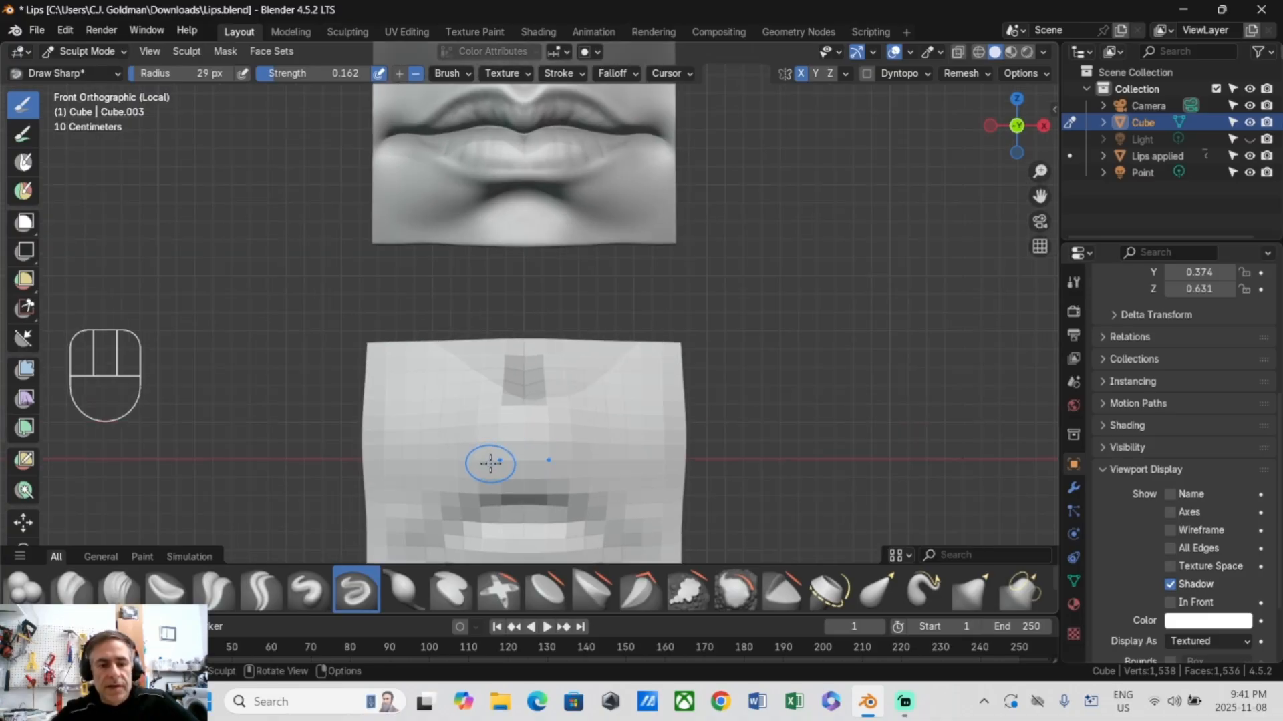
{"action": "key", "text": "f"}
{"action": "left_click", "coordinate": [490, 459]}
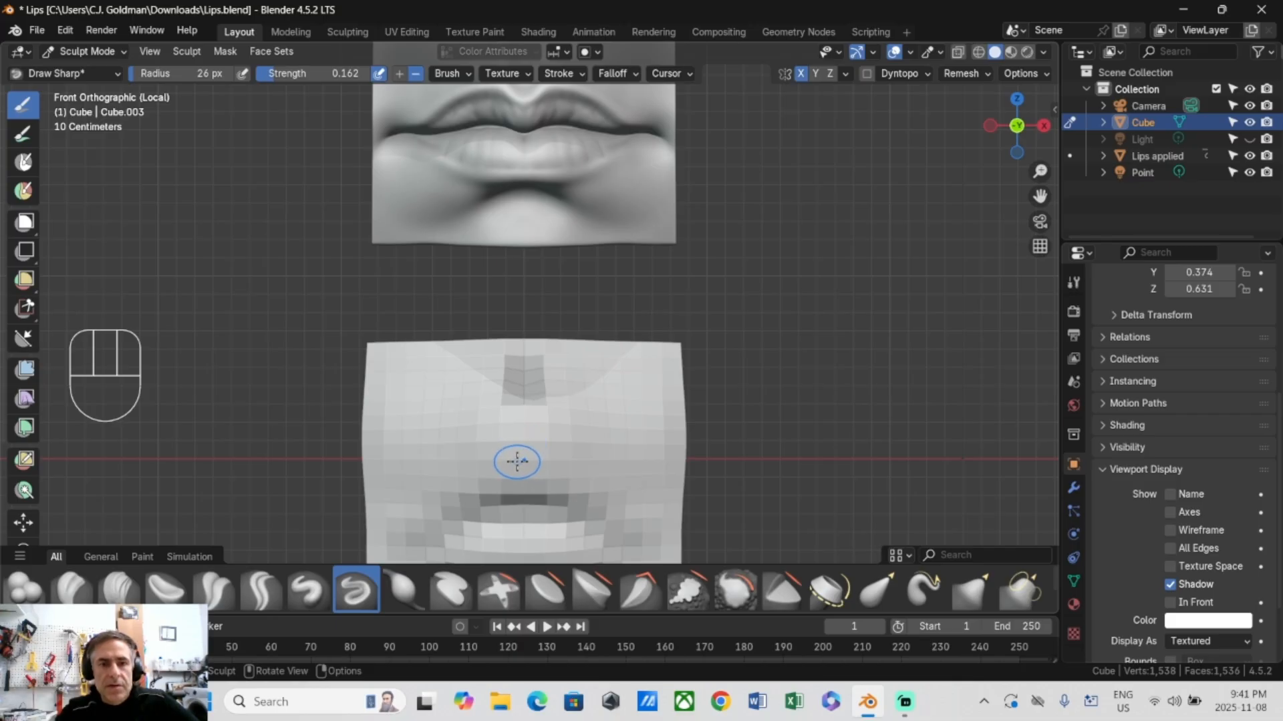
{"action": "key", "text": "2"}
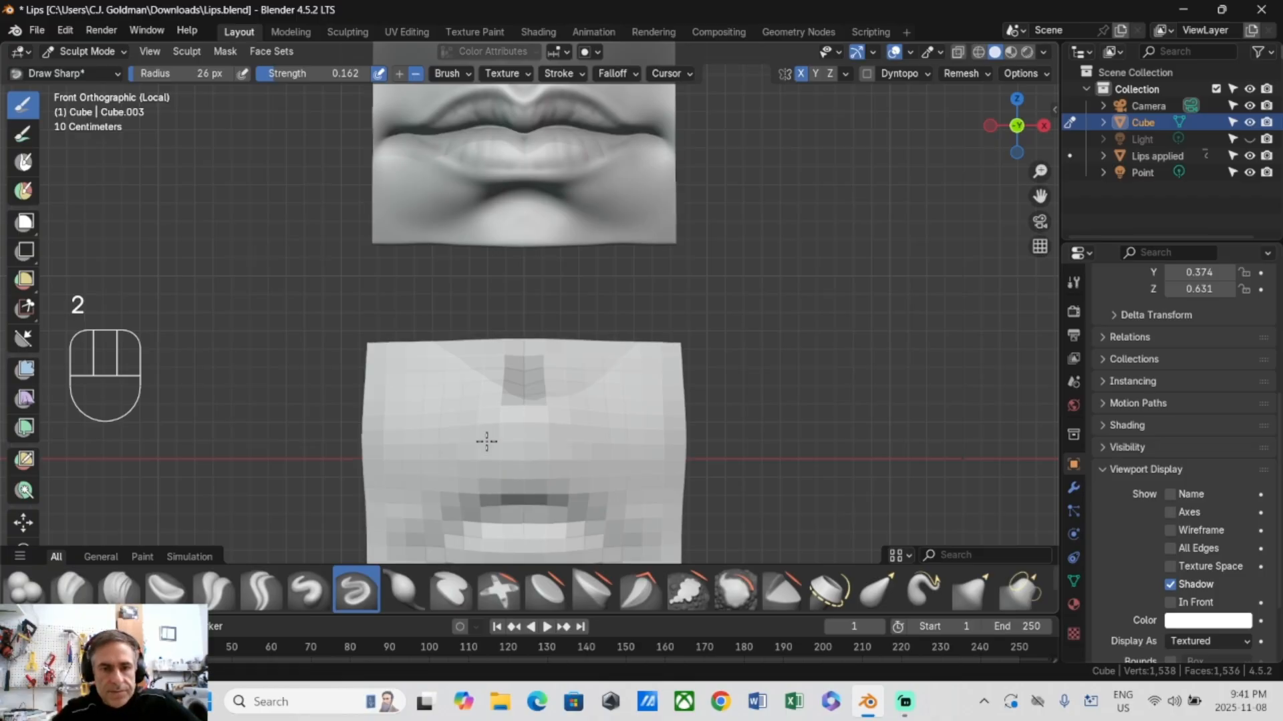
{"action": "left_click_drag", "start_coordinate": [280, 74], "coordinate": [314, 74]}
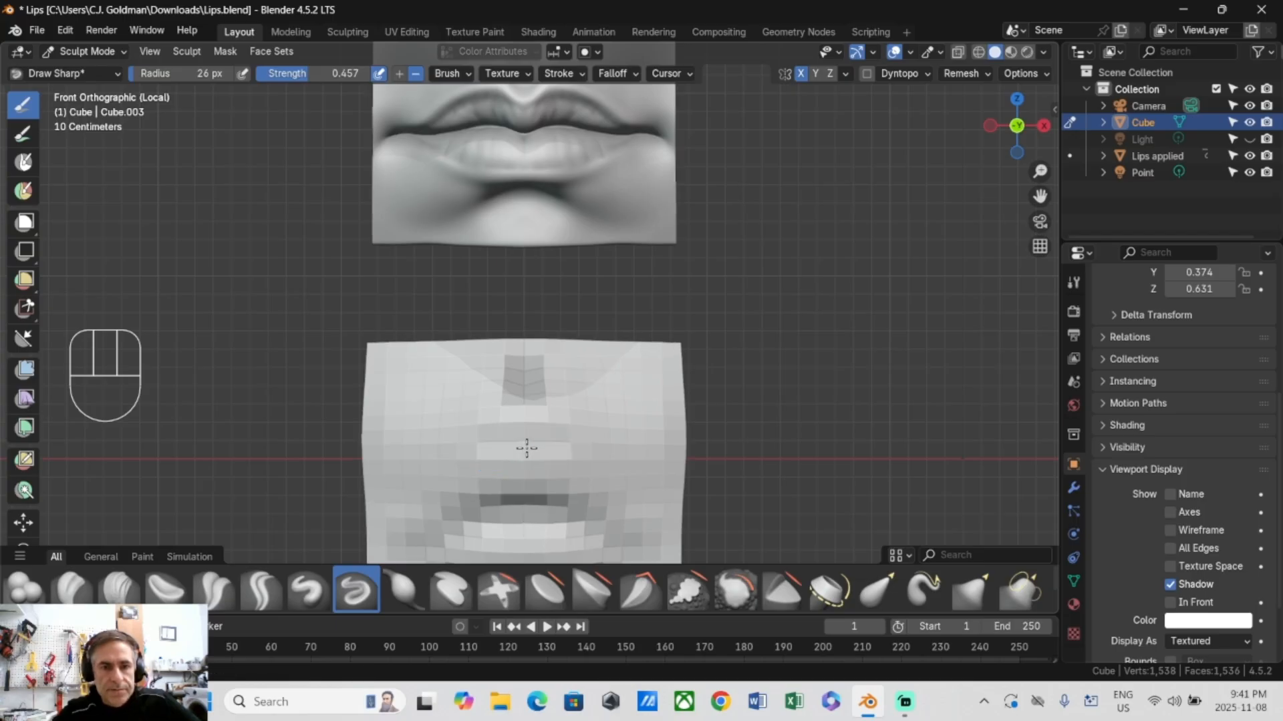
{"action": "mouse_move", "coordinate": [470, 449]}
{"action": "left_mouse_down"}
{"action": "mouse_move", "coordinate": [446, 445]}
{"action": "mouse_move", "coordinate": [556, 449]}
{"action": "mouse_move", "coordinate": [411, 446]}
{"action": "mouse_move", "coordinate": [562, 447]}
{"action": "mouse_move", "coordinate": [512, 448]}
{"action": "left_mouse_up"}
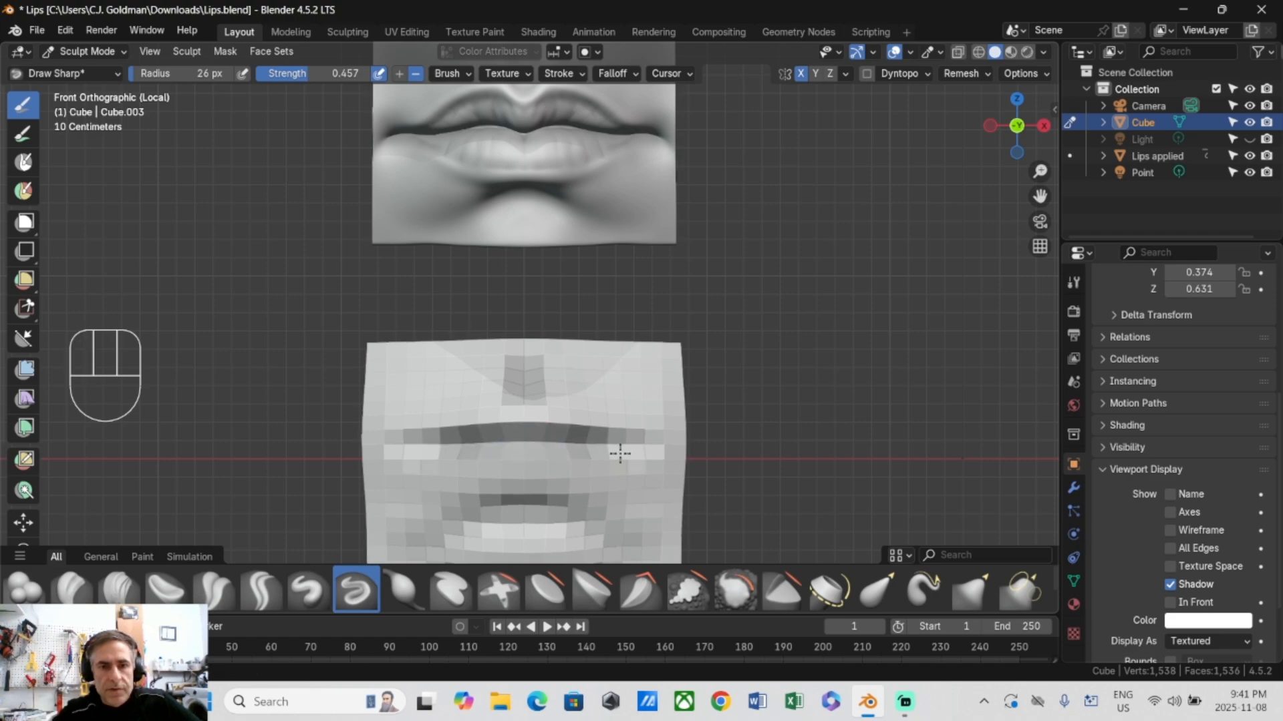
{"action": "mouse_move", "coordinate": [635, 449]}
{"action": "left_mouse_down"}
{"action": "mouse_move", "coordinate": [501, 444]}
{"action": "mouse_move", "coordinate": [561, 437]}
{"action": "left_mouse_up"}
Step: Undo the last five actions around the mouth groove and return to the front view
{"action": "middle_click_drag", "start_coordinate": [561, 438], "coordinate": [528, 422]}
{"action": "key", "text": "ctrl+z"}
{"action": "key", "text": "ctrl+z"}
{"action": "key", "text": "ctrl+z"}
{"action": "key", "text": "ctrl+z"}
{"action": "key", "text": "ctrl+z"}
{"action": "key", "text": "KP_1"}
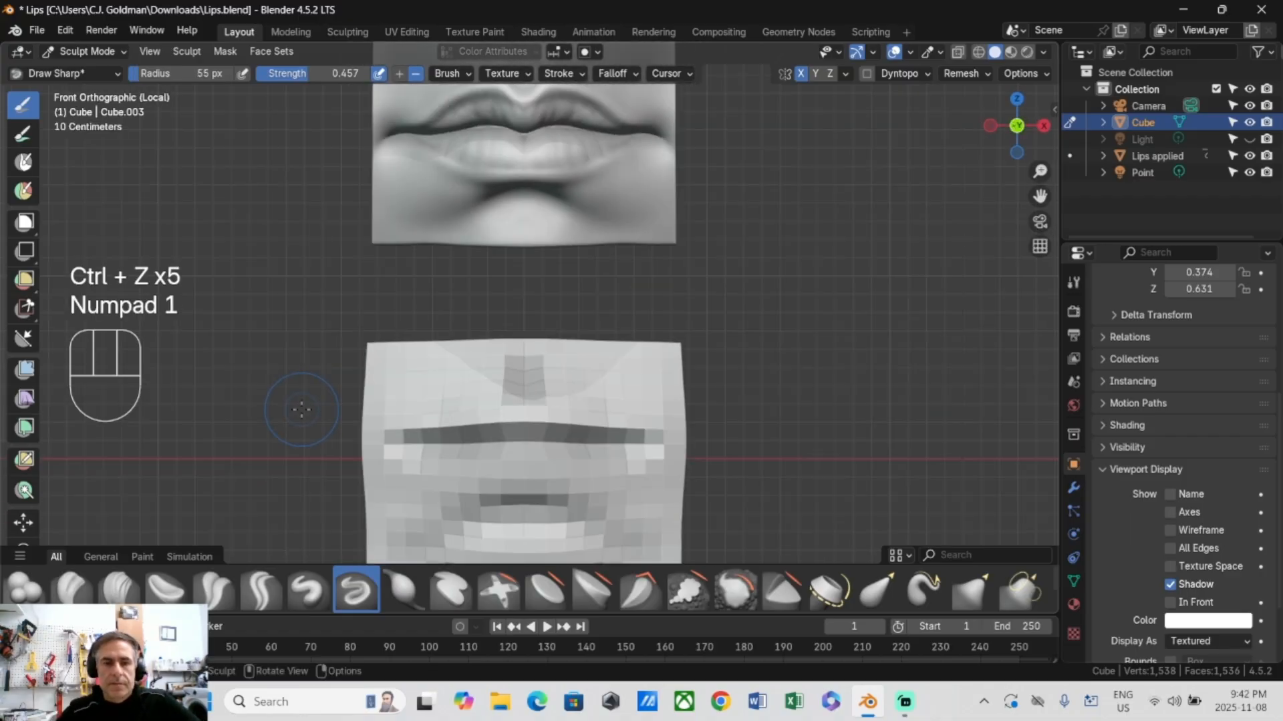
Step: Set the Flatten/Contrast brush's strength to 0.468 and flatten the surfaces along the mouth groove
{"action": "mouse_move", "coordinate": [501, 430]}
{"action": "middle_mouse_down"}
{"action": "mouse_move", "coordinate": [501, 400]}
{"action": "mouse_move", "coordinate": [497, 416]}
{"action": "middle_mouse_up"}
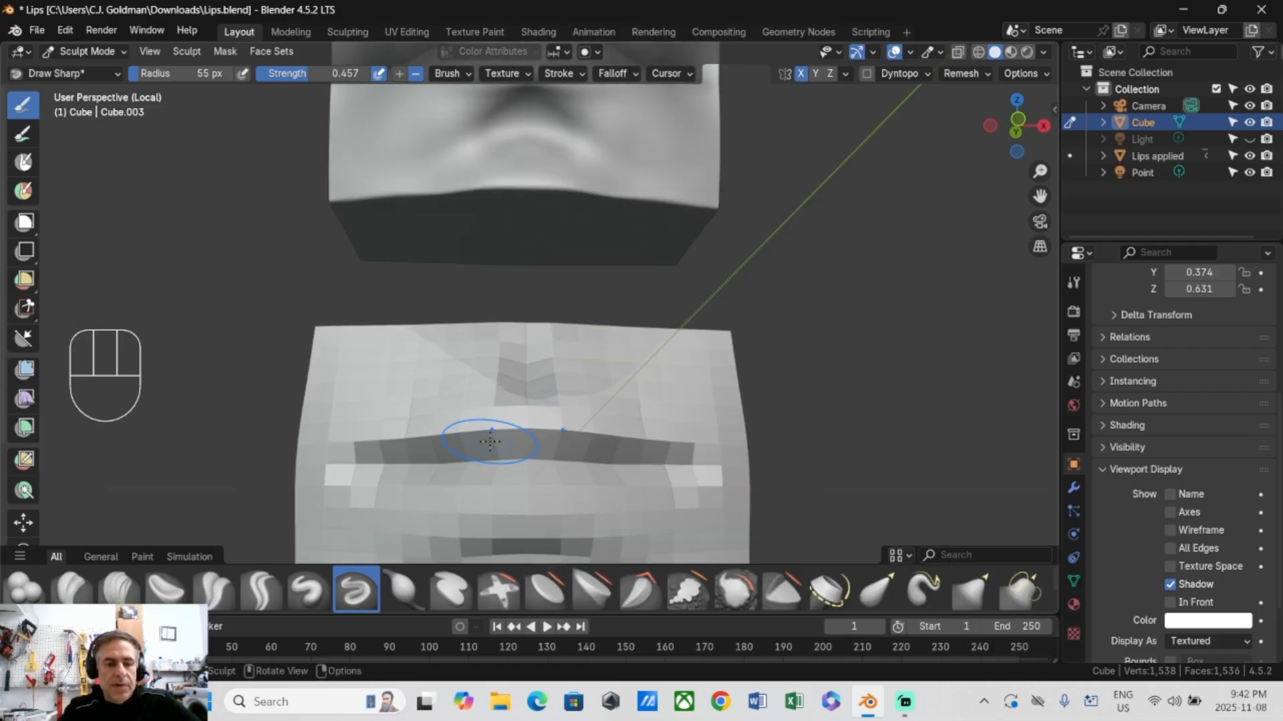
{"action": "key", "text": "3"}
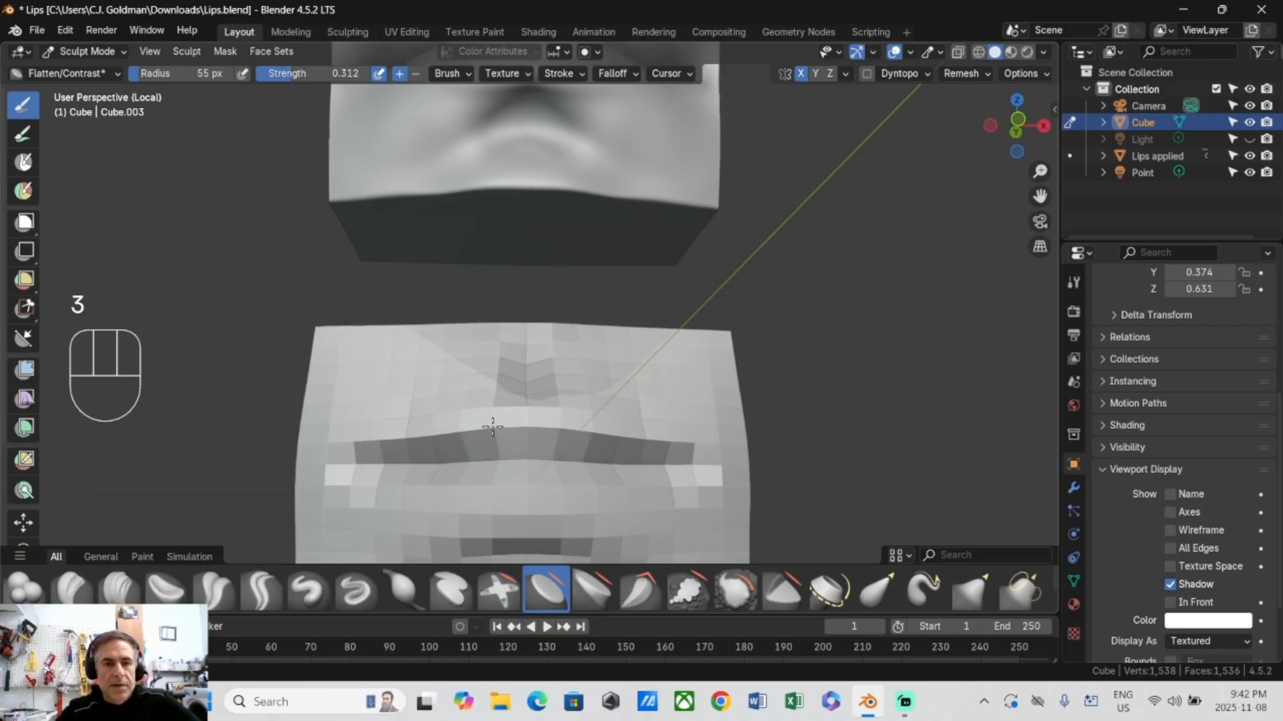
{"action": "middle_click_drag", "start_coordinate": [421, 427], "coordinate": [485, 432]}
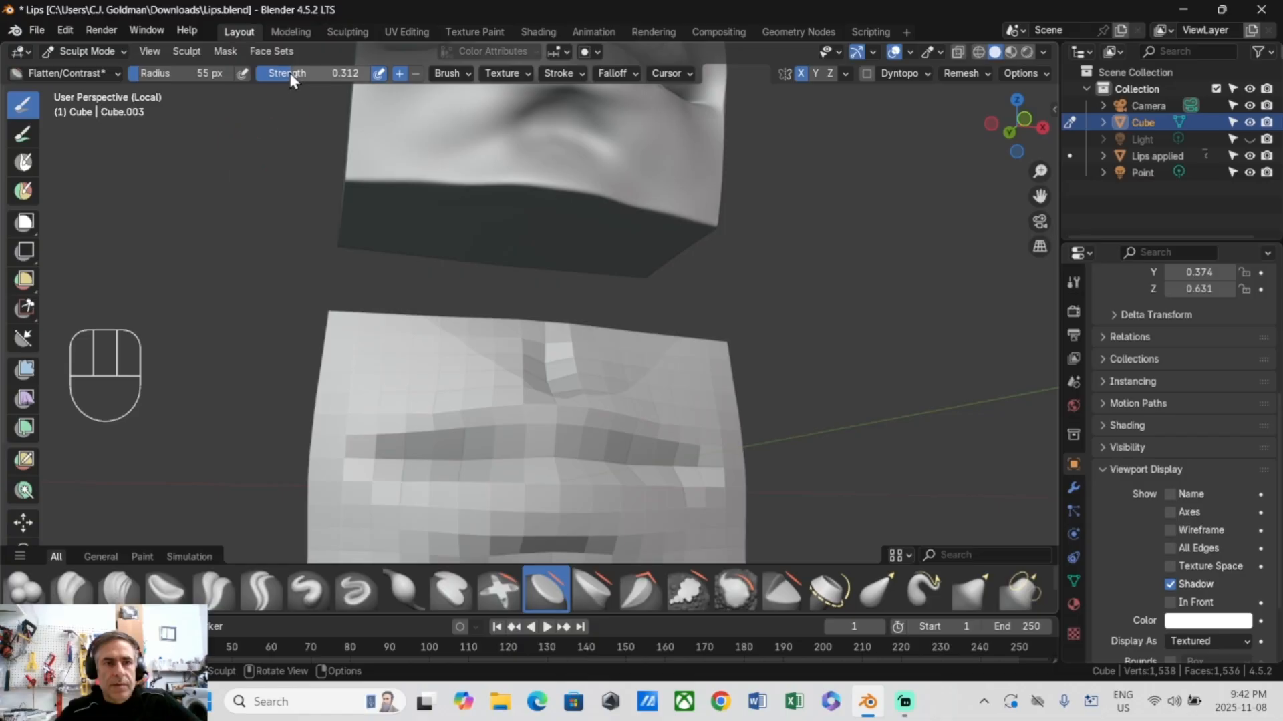
{"action": "left_click_drag", "start_coordinate": [293, 74], "coordinate": [310, 74]}
{"action": "left_click_drag", "start_coordinate": [527, 428], "coordinate": [526, 428]}
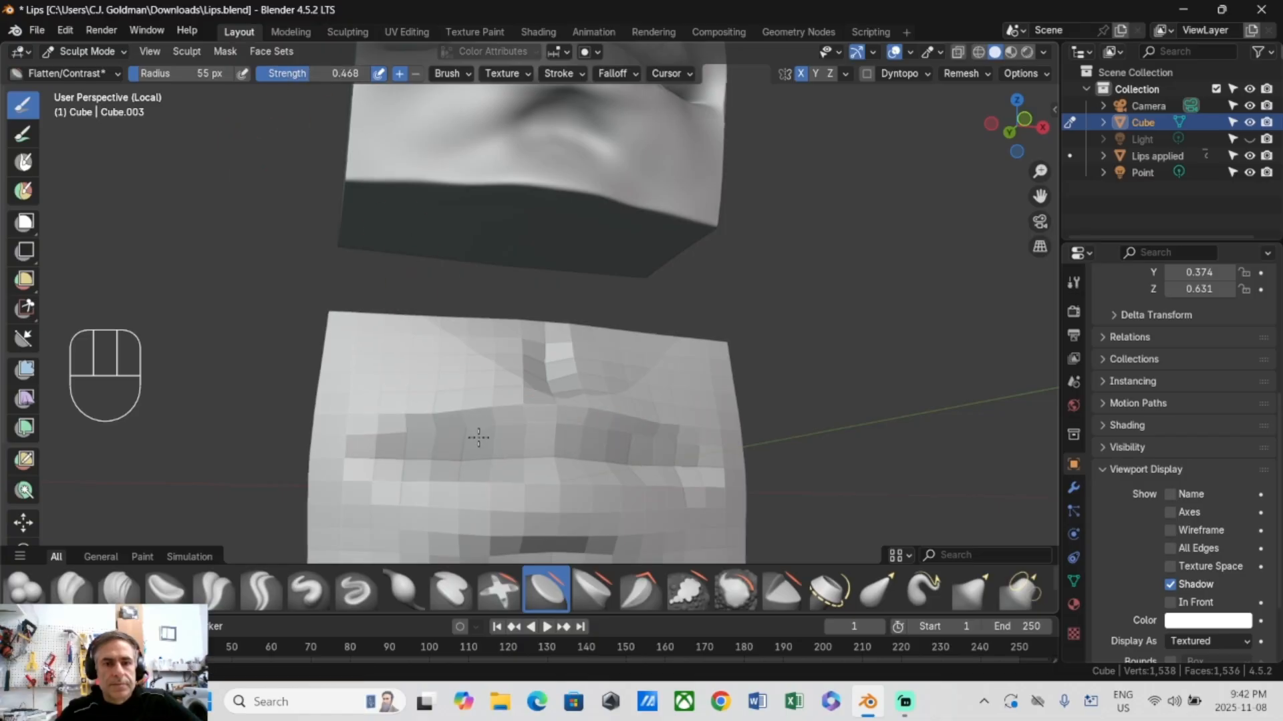
{"action": "middle_click_drag", "start_coordinate": [521, 431], "coordinate": [329, 438]}
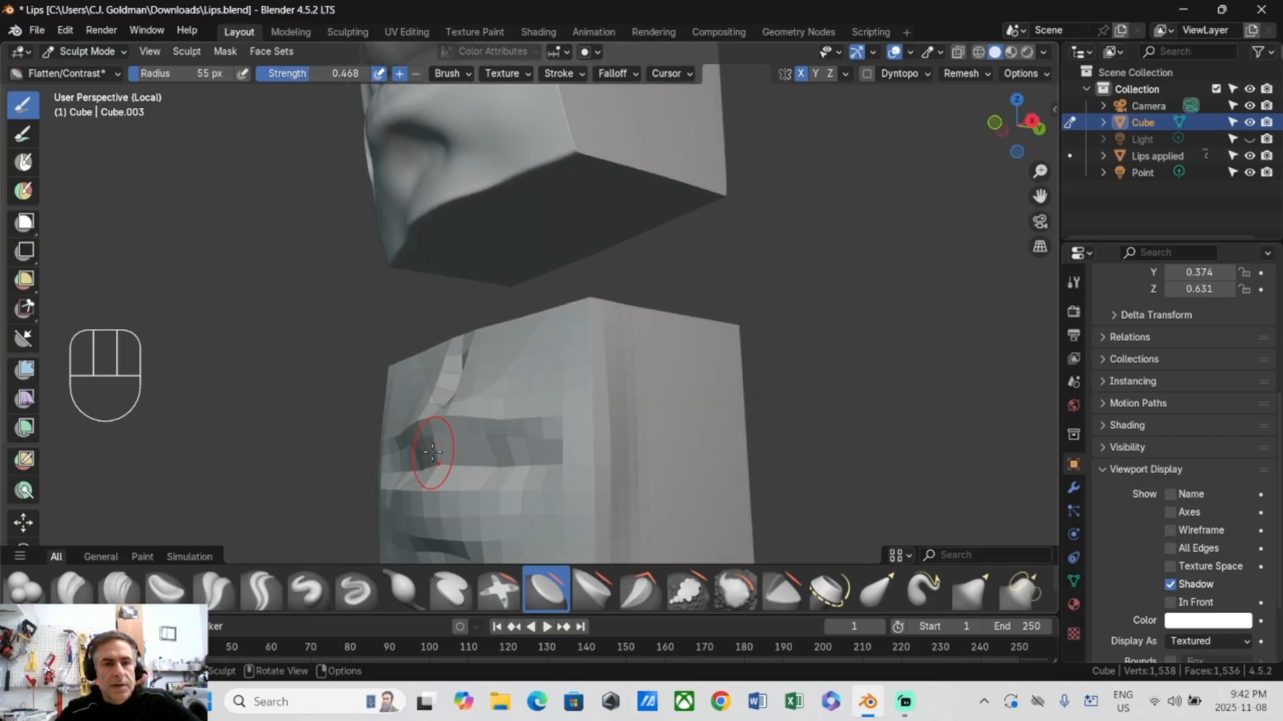
{"action": "mouse_move", "coordinate": [525, 446]}
{"action": "middle_mouse_down"}
{"action": "mouse_move", "coordinate": [363, 467]}
{"action": "mouse_move", "coordinate": [464, 524]}
{"action": "mouse_move", "coordinate": [472, 468]}
{"action": "middle_mouse_up"}
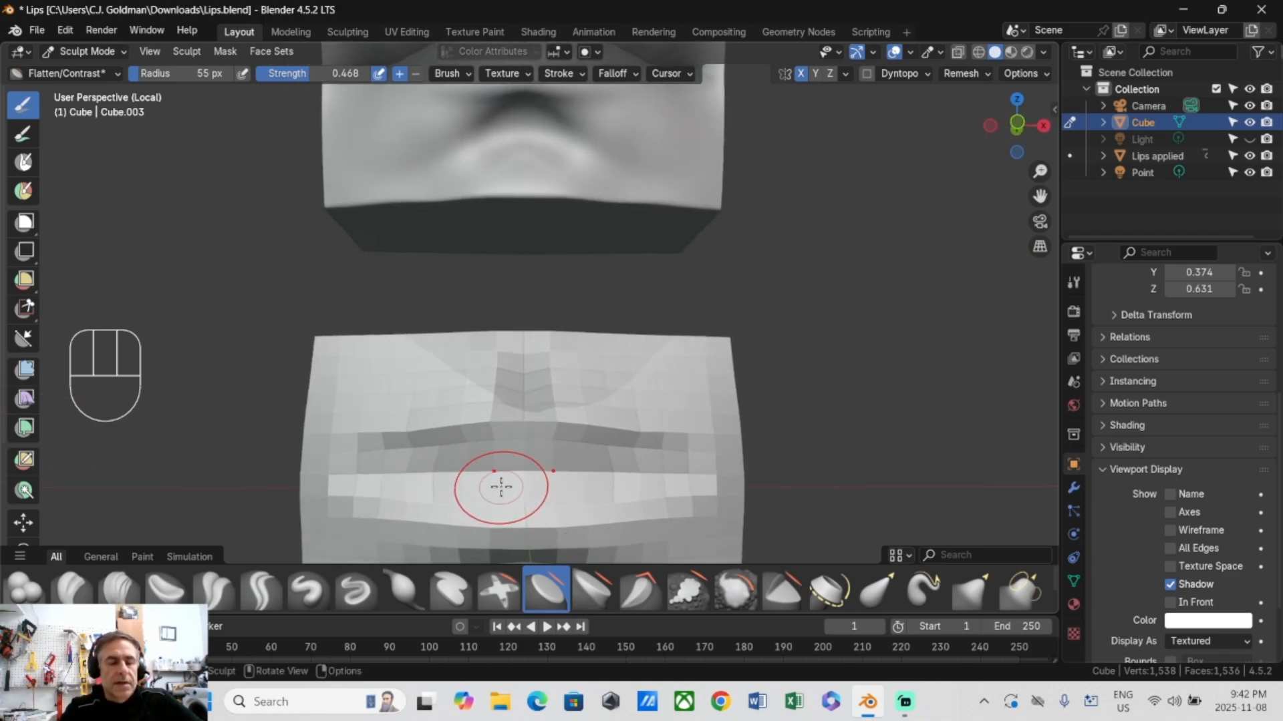
Step: Deepen the mouth groove between the lips with the Draw Sharp brush at a 36 px radius
{"action": "key", "text": "2"}
{"action": "key", "text": "f"}
{"action": "left_click", "coordinate": [476, 473]}
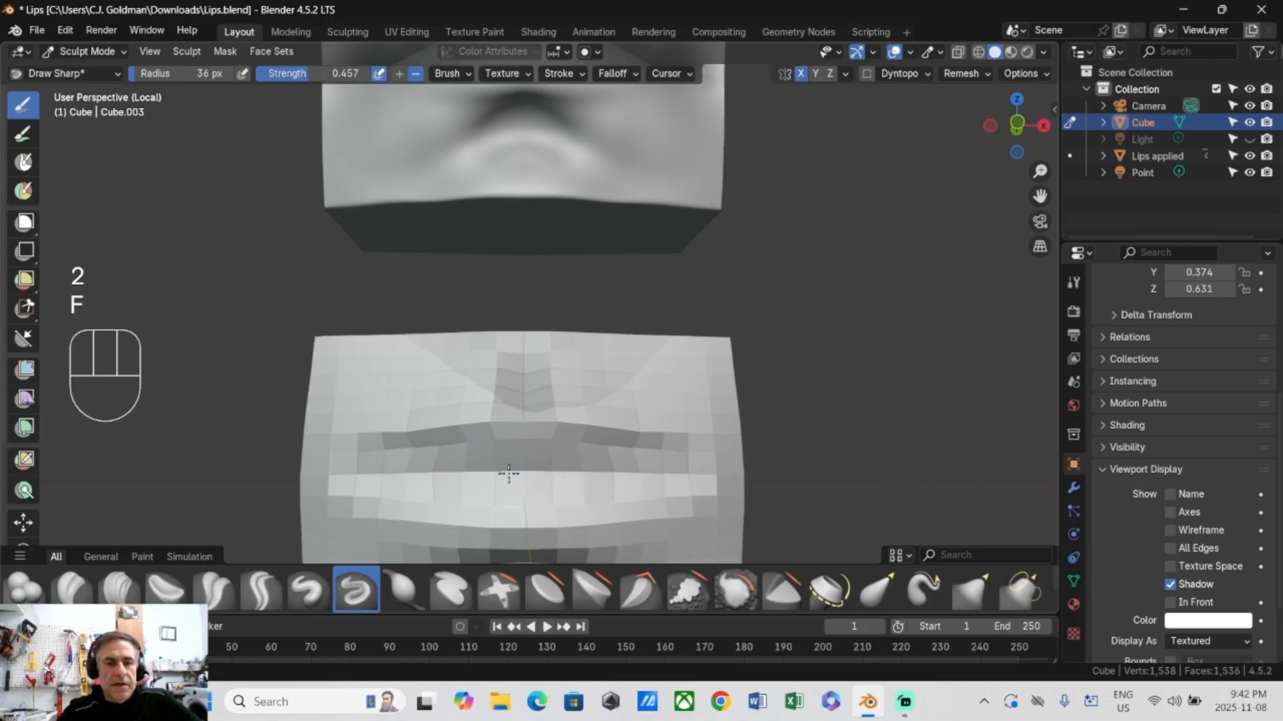
{"action": "left_click_drag", "start_coordinate": [509, 473], "coordinate": [473, 476]}
{"action": "middle_click_drag", "start_coordinate": [477, 476], "coordinate": [508, 497]}
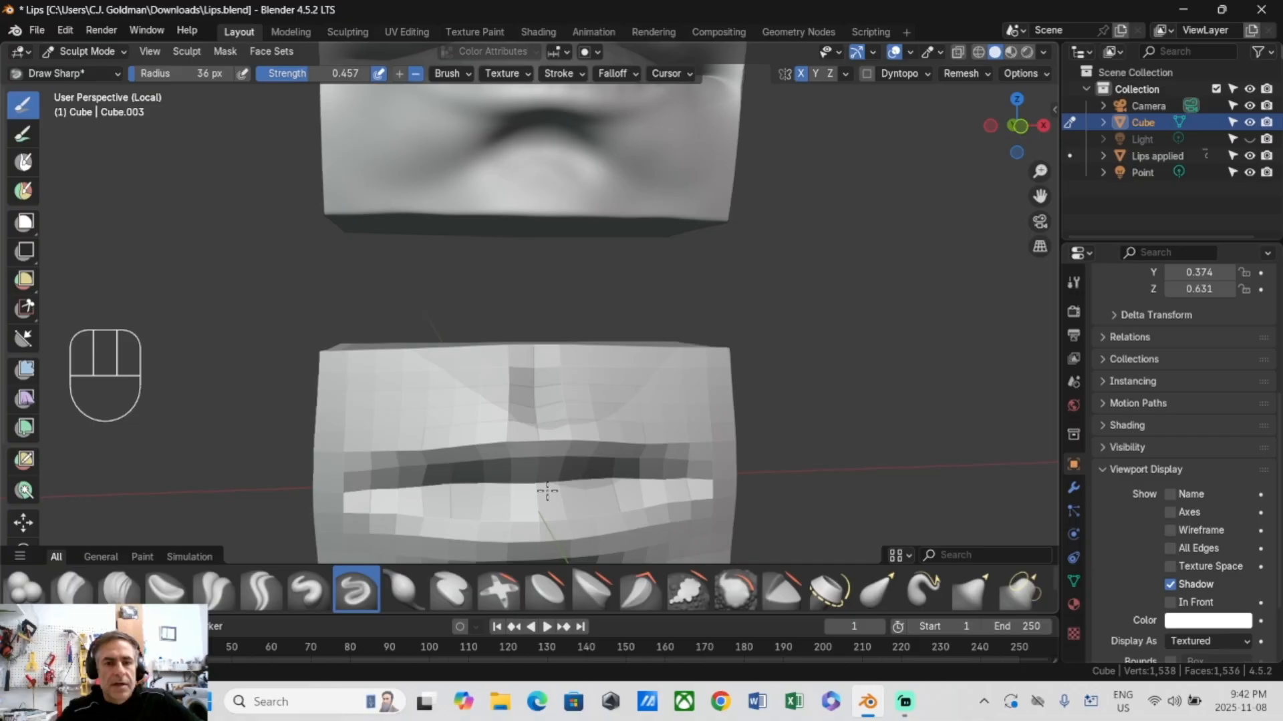
{"action": "scroll", "coordinate": [394, 497], "scroll_direction": "down", "scroll_amount": 2}
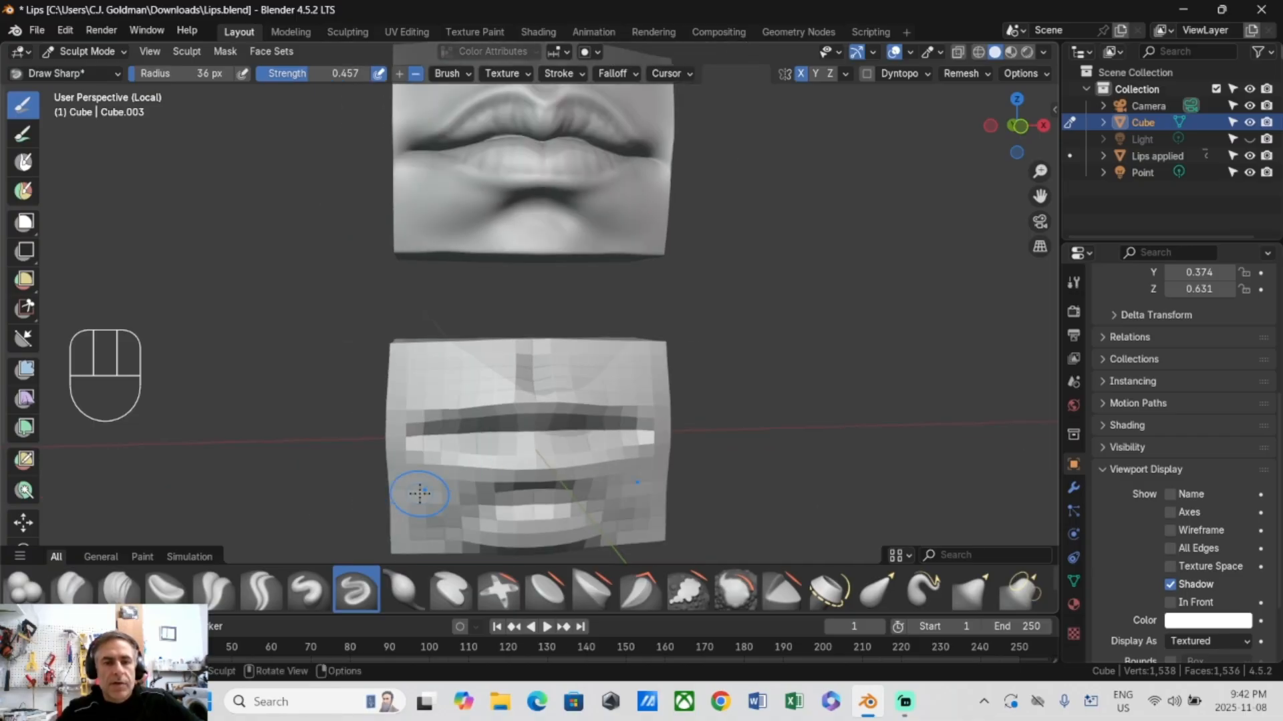
Step: Set the Grab brush's radius to 56 px and pull the centre of the mouth groove's upper edge downward
{"action": "middle_click_drag", "start_coordinate": [419, 493], "coordinate": [452, 443]}
{"action": "key", "text": "g"}
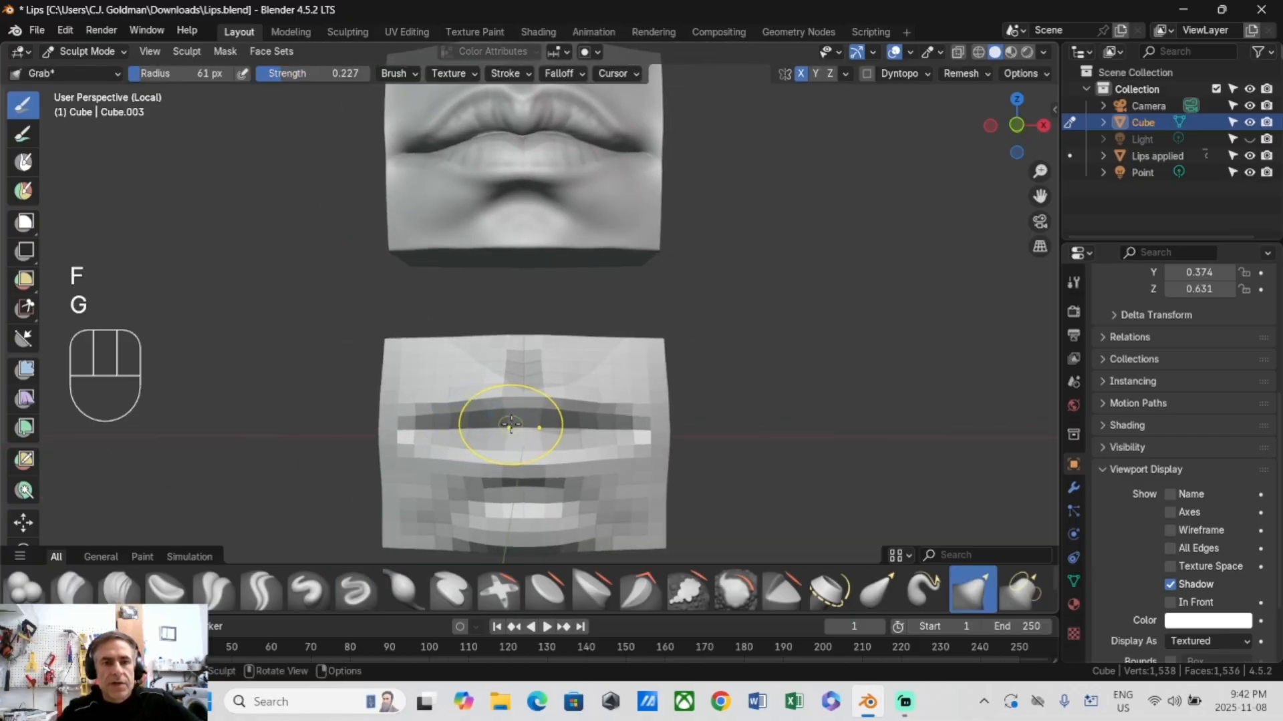
{"action": "key", "text": "f"}
{"action": "left_click", "coordinate": [526, 423]}
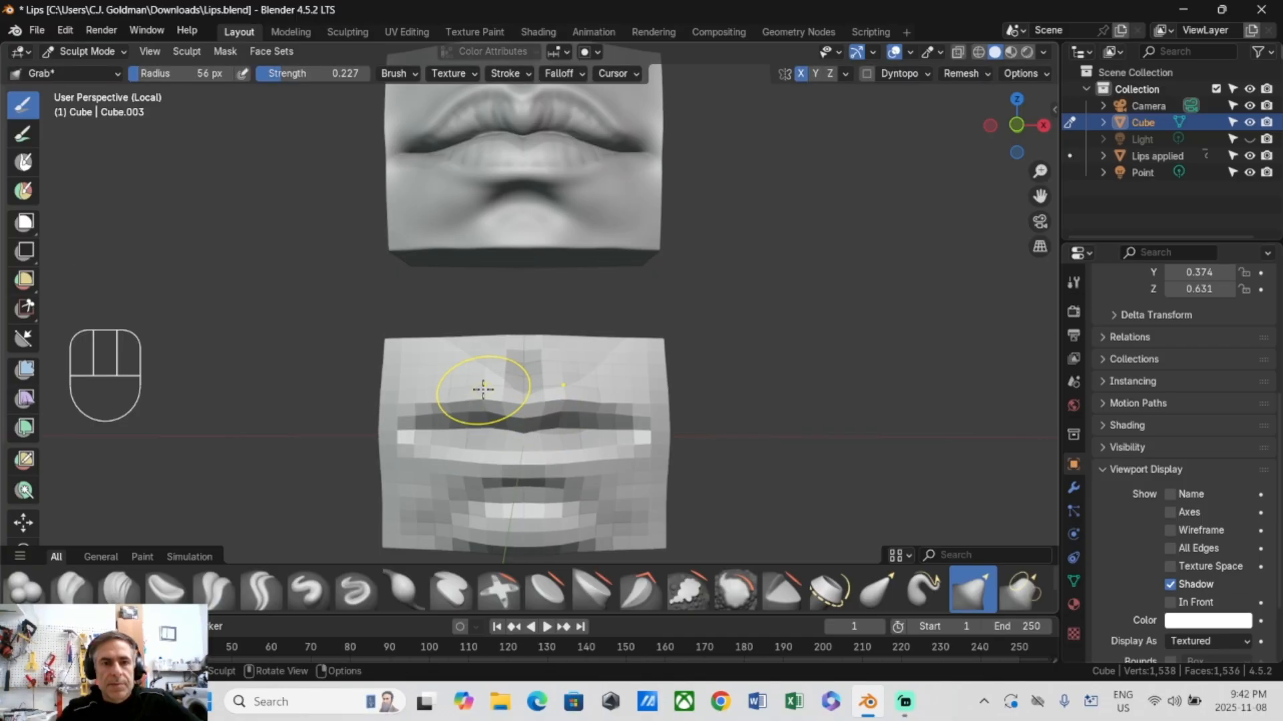
Step: Reshape the mouth groove's upper edge with the Grab brush, using a 43 px radius for the dip at its centre
{"action": "left_click_drag", "start_coordinate": [483, 389], "coordinate": [503, 402]}
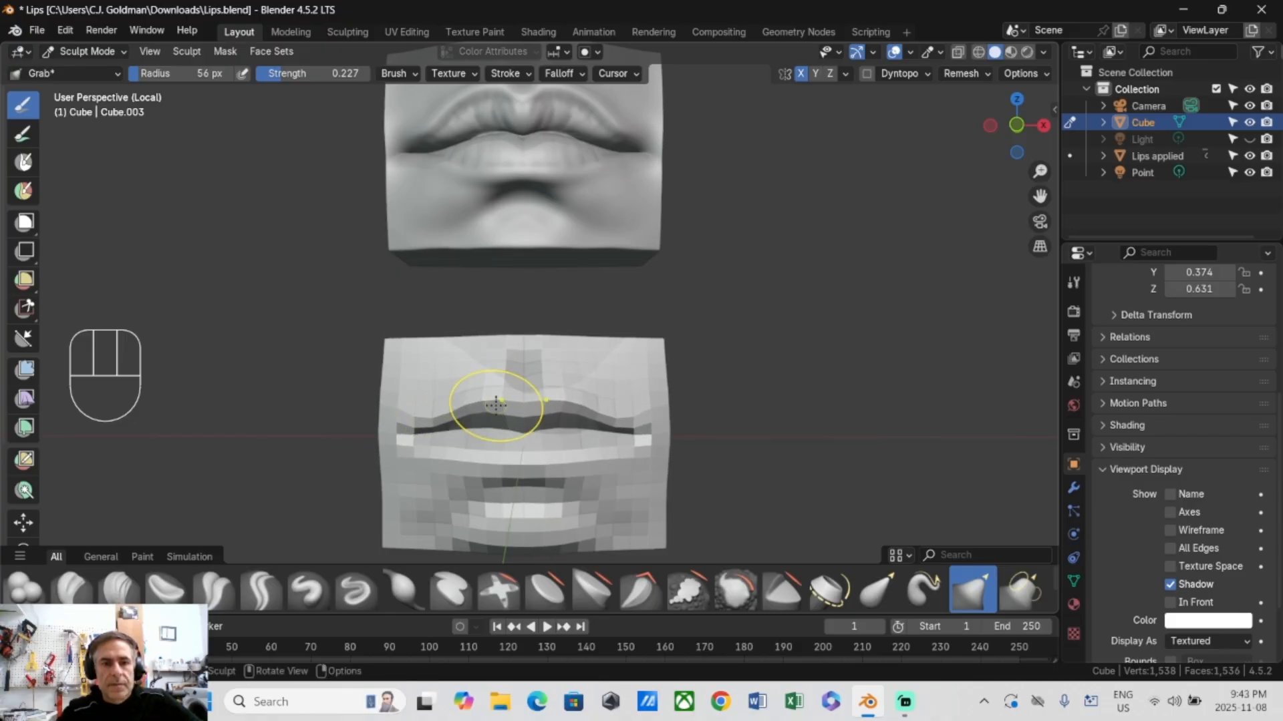
{"action": "left_click_drag", "start_coordinate": [496, 405], "coordinate": [498, 393]}
{"action": "key", "text": "f"}
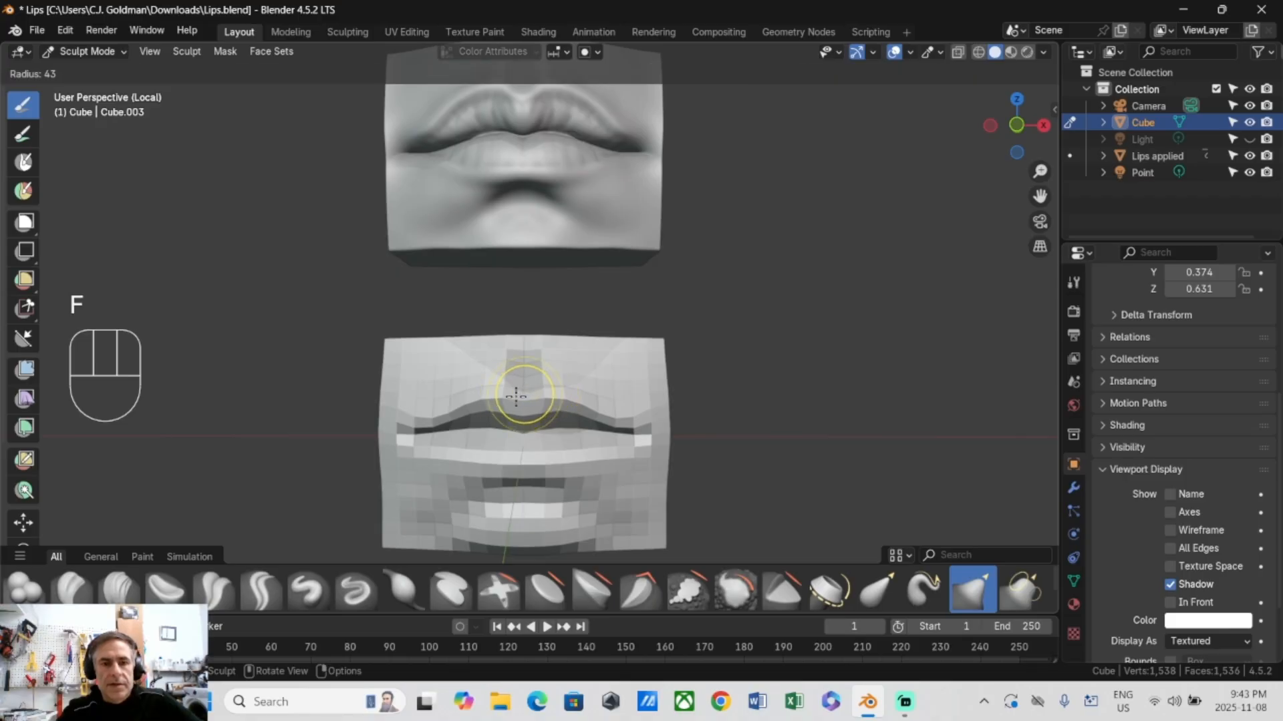
{"action": "left_click", "coordinate": [526, 401]}
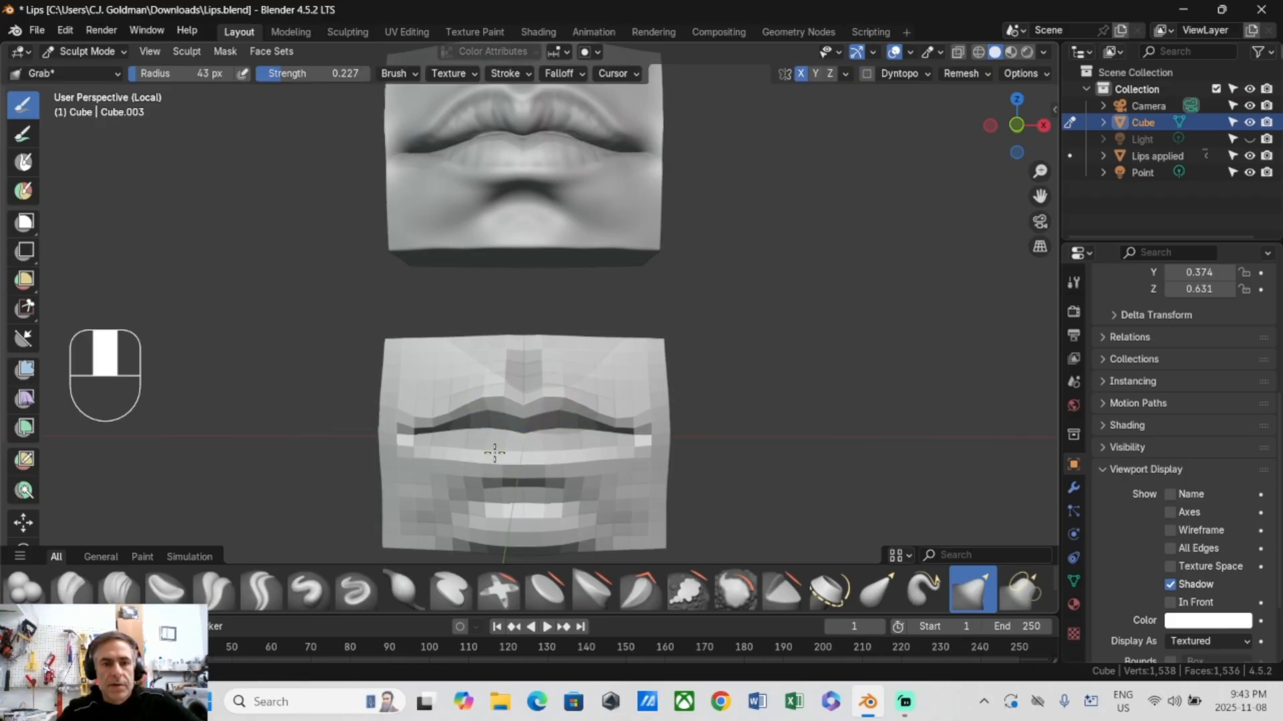
{"action": "middle_click_drag", "start_coordinate": [492, 450], "coordinate": [542, 478]}
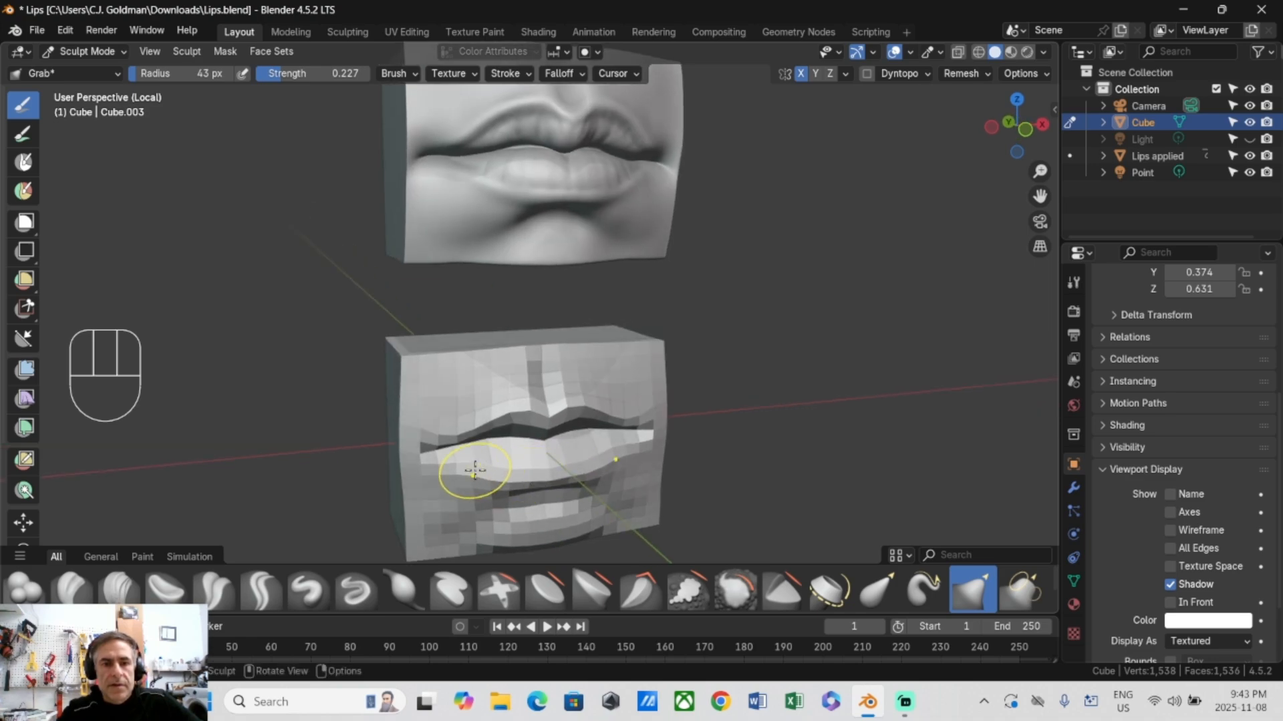
Step: Enlarge the Grab brush's radius to 97 px and pull the middle of the lips forward from the block
{"action": "middle_click_drag", "start_coordinate": [471, 475], "coordinate": [416, 477]}
{"action": "key", "text": "f"}
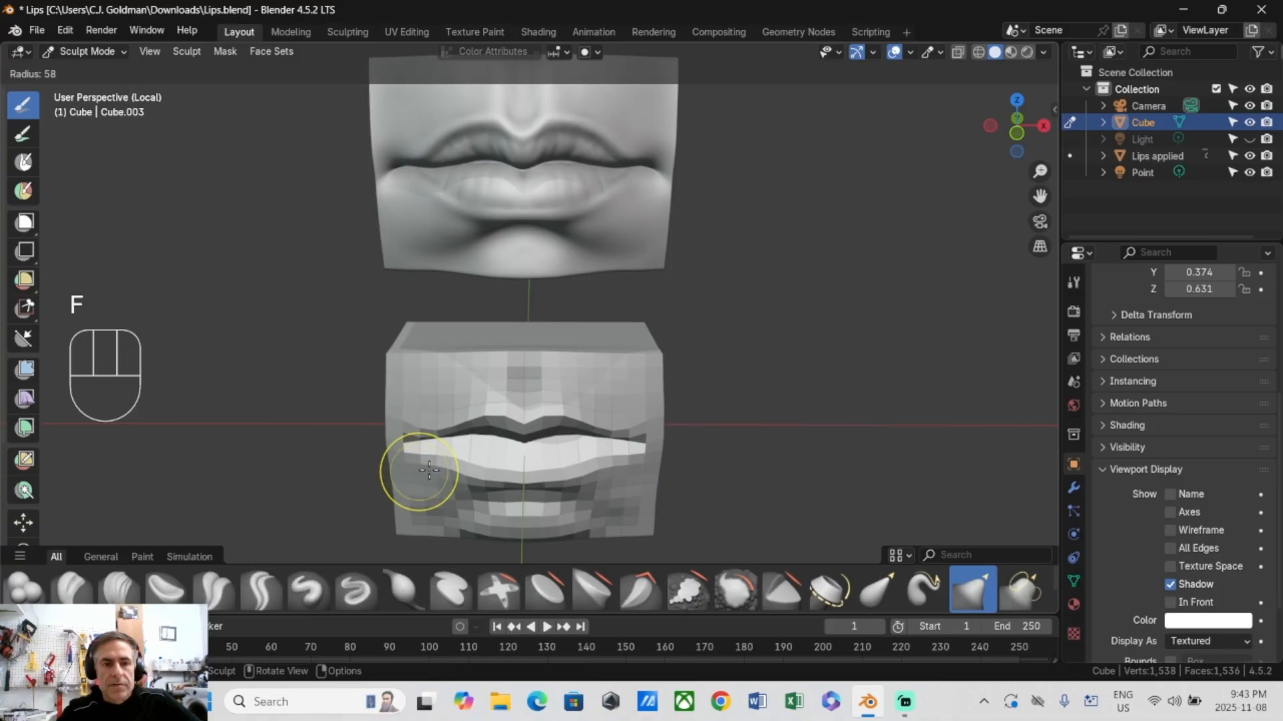
{"action": "left_click", "coordinate": [417, 475]}
{"action": "key", "text": "g"}
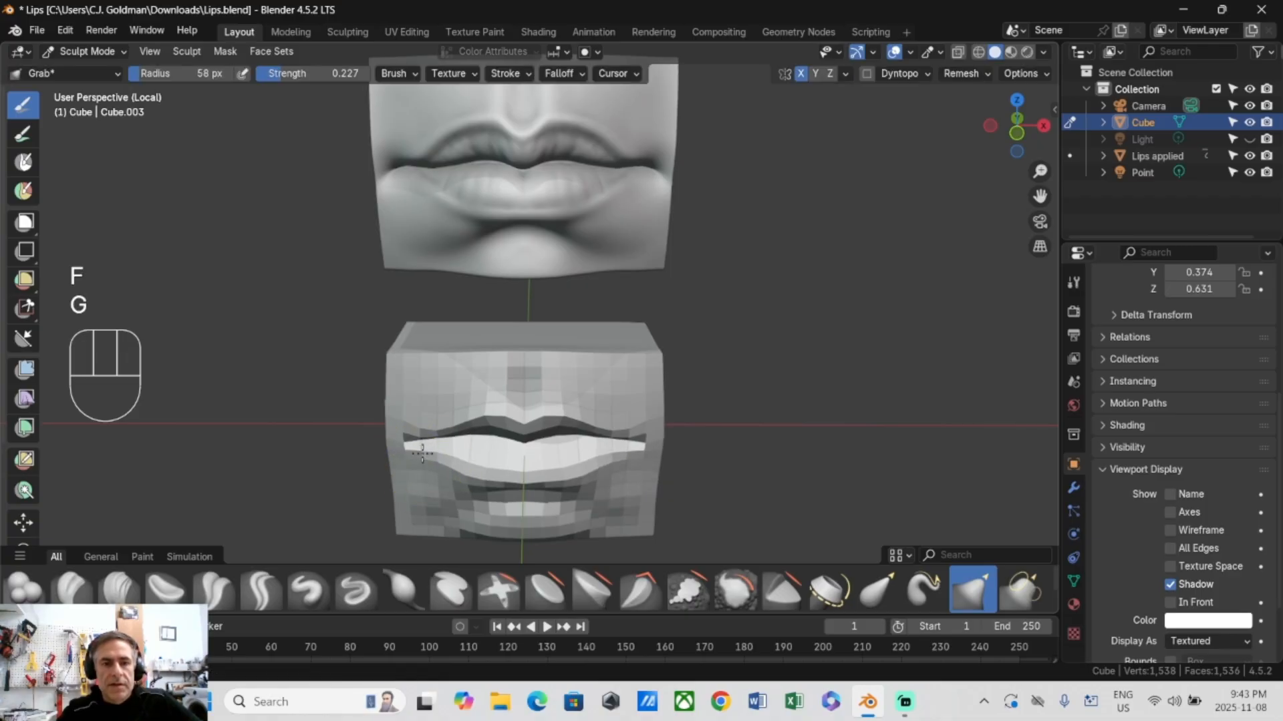
{"action": "mouse_move", "coordinate": [435, 470]}
{"action": "middle_mouse_down"}
{"action": "mouse_move", "coordinate": [424, 401]}
{"action": "mouse_move", "coordinate": [470, 294]}
{"action": "mouse_move", "coordinate": [499, 274]}
{"action": "middle_mouse_up"}
{"action": "key", "text": "f"}
{"action": "left_click", "coordinate": [495, 294]}
{"action": "mouse_move", "coordinate": [501, 271]}
{"action": "left_mouse_down"}
{"action": "mouse_move", "coordinate": [507, 229]}
{"action": "mouse_move", "coordinate": [522, 239]}
{"action": "left_mouse_up"}
{"action": "left_click_drag", "start_coordinate": [454, 276], "coordinate": [451, 265]}
{"action": "left_click_drag", "start_coordinate": [438, 277], "coordinate": [439, 266]}
Step: Isolate the sculpted cube in local view and grab the lips into a stronger forward curve between the mouth corners
{"action": "mouse_move", "coordinate": [509, 229]}
{"action": "middle_mouse_down"}
{"action": "mouse_move", "coordinate": [507, 434]}
{"action": "mouse_move", "coordinate": [334, 406]}
{"action": "mouse_move", "coordinate": [534, 461]}
{"action": "mouse_move", "coordinate": [521, 492]}
{"action": "mouse_move", "coordinate": [501, 372]}
{"action": "middle_mouse_up"}
{"action": "key", "text": "slash"}
{"action": "key", "text": "slash"}
{"action": "left_click_drag", "start_coordinate": [466, 382], "coordinate": [409, 392]}
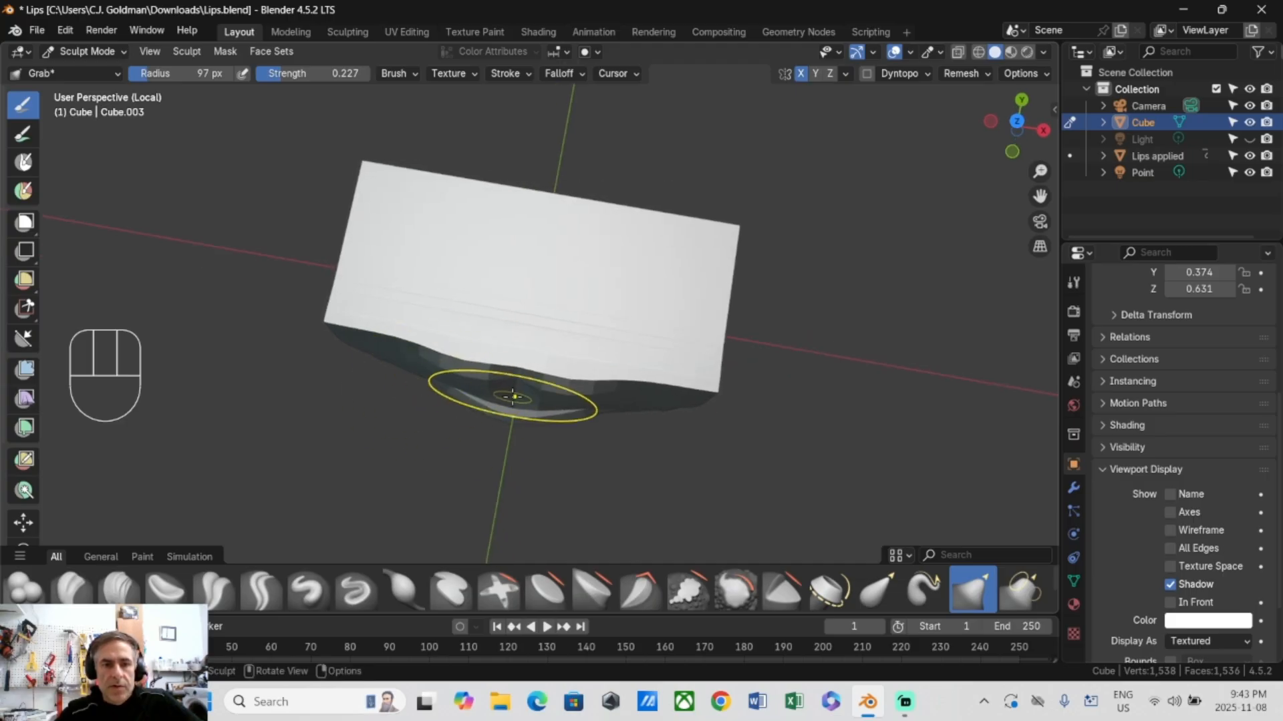
{"action": "mouse_move", "coordinate": [497, 435]}
{"action": "middle_mouse_down"}
{"action": "mouse_move", "coordinate": [517, 134]}
{"action": "mouse_move", "coordinate": [500, 158]}
{"action": "mouse_move", "coordinate": [515, 200]}
{"action": "middle_mouse_up"}
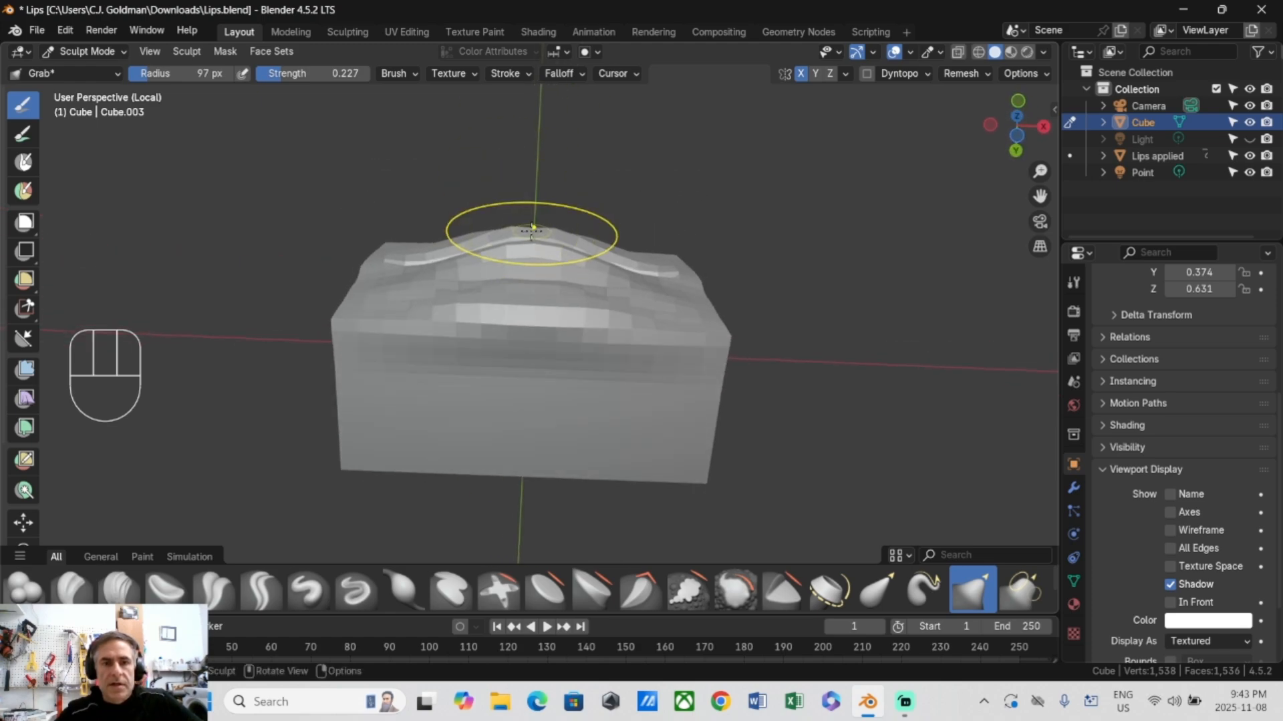
{"action": "mouse_move", "coordinate": [486, 245]}
{"action": "left_mouse_down"}
{"action": "mouse_move", "coordinate": [480, 226]}
{"action": "mouse_move", "coordinate": [506, 225]}
{"action": "left_mouse_up"}
{"action": "left_click_drag", "start_coordinate": [433, 252], "coordinate": [414, 261]}
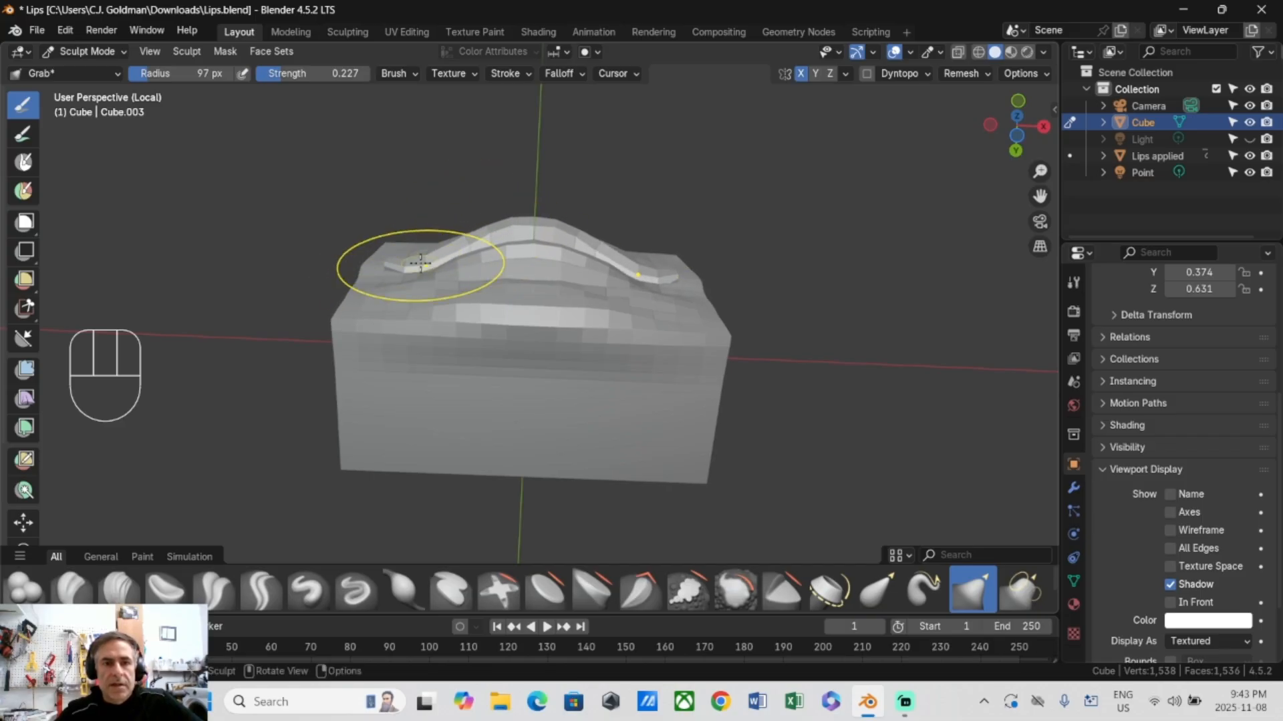
{"action": "middle_click_drag", "start_coordinate": [513, 259], "coordinate": [440, 359]}
{"action": "middle_click_drag", "start_coordinate": [449, 309], "coordinate": [507, 318]}
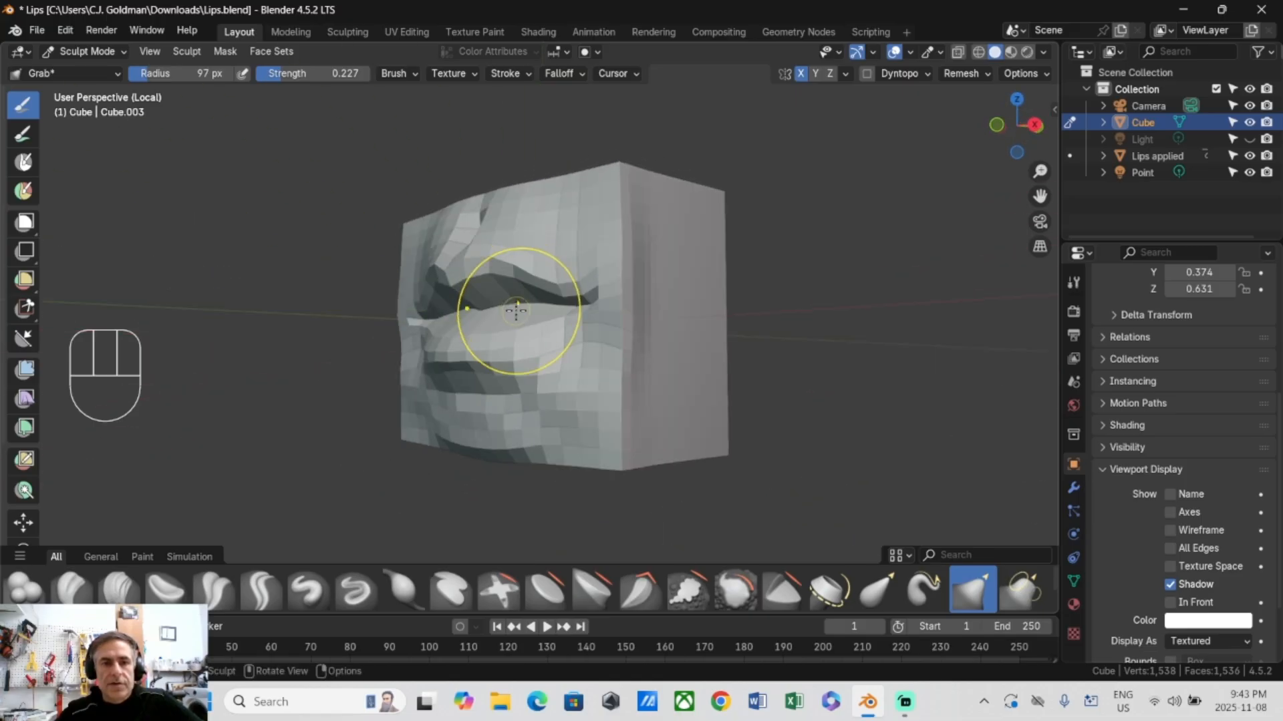
{"action": "middle_click_drag", "start_coordinate": [555, 354], "coordinate": [564, 414]}
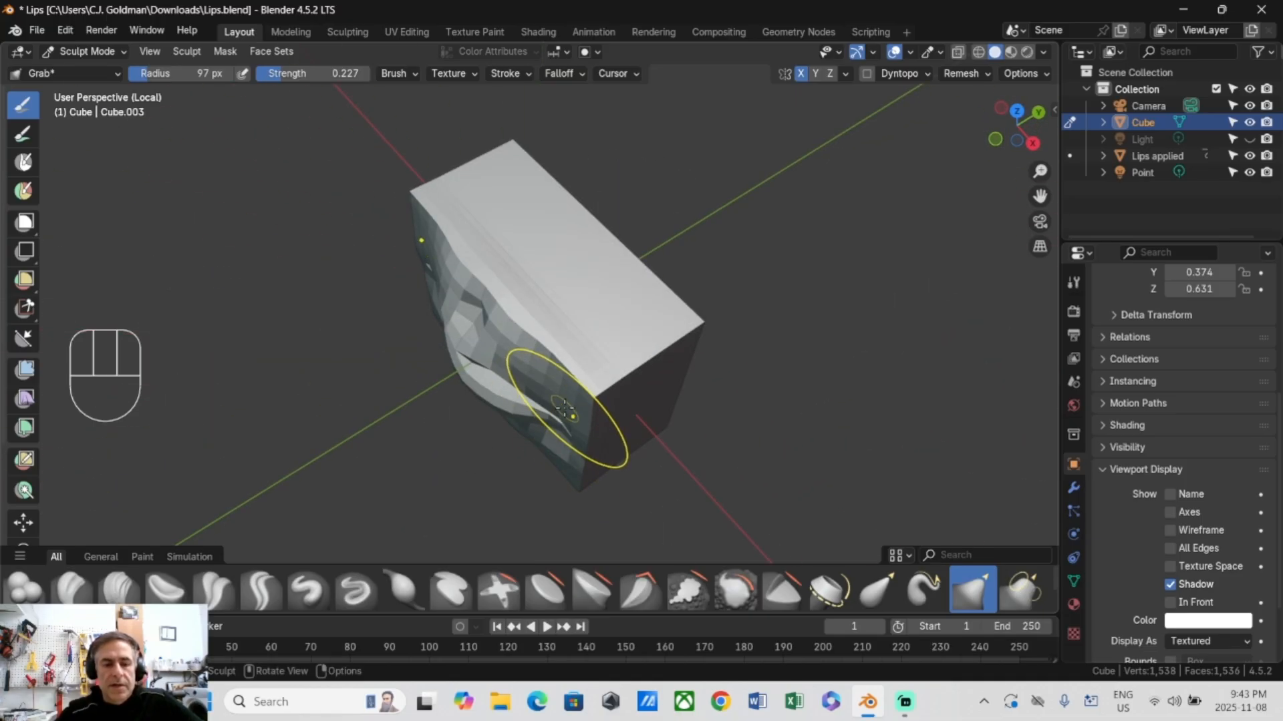
Step: Set the Grab brush's radius to 56 px and reshape the mouth corners and the surface around them
{"action": "key", "text": "f"}
{"action": "left_click", "coordinate": [558, 409]}
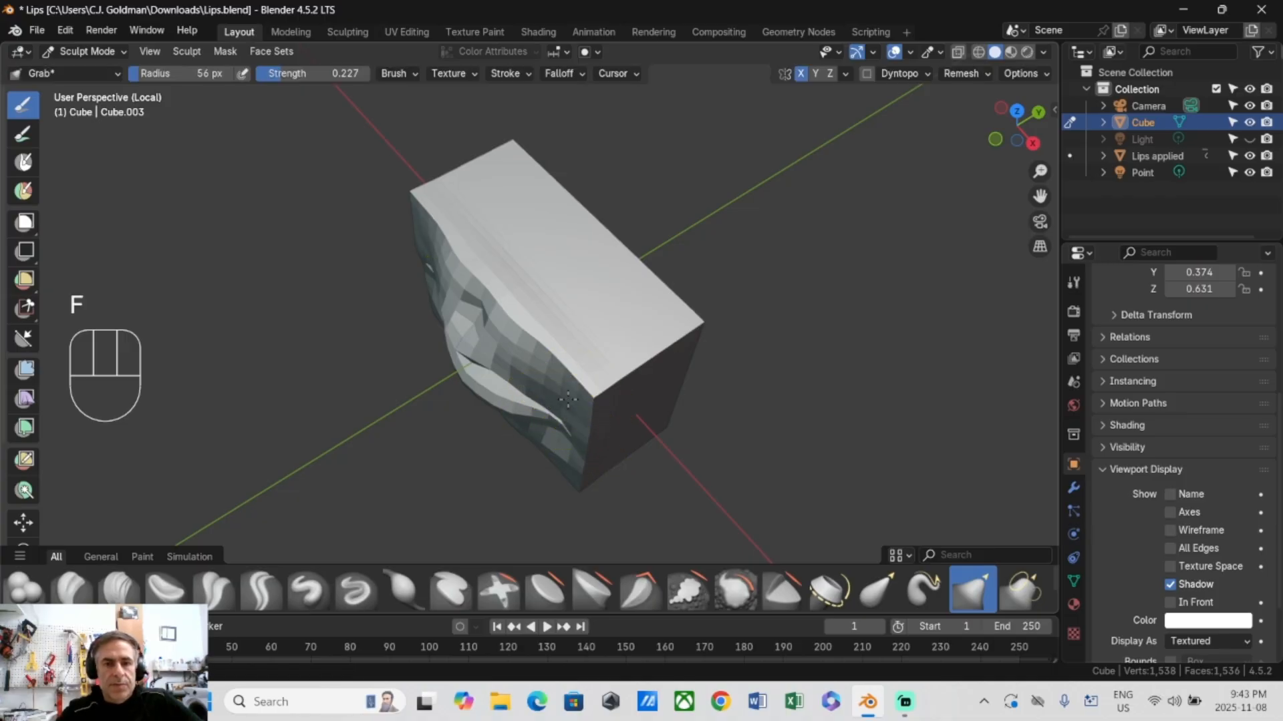
{"action": "middle_click_drag", "start_coordinate": [562, 425], "coordinate": [619, 229]}
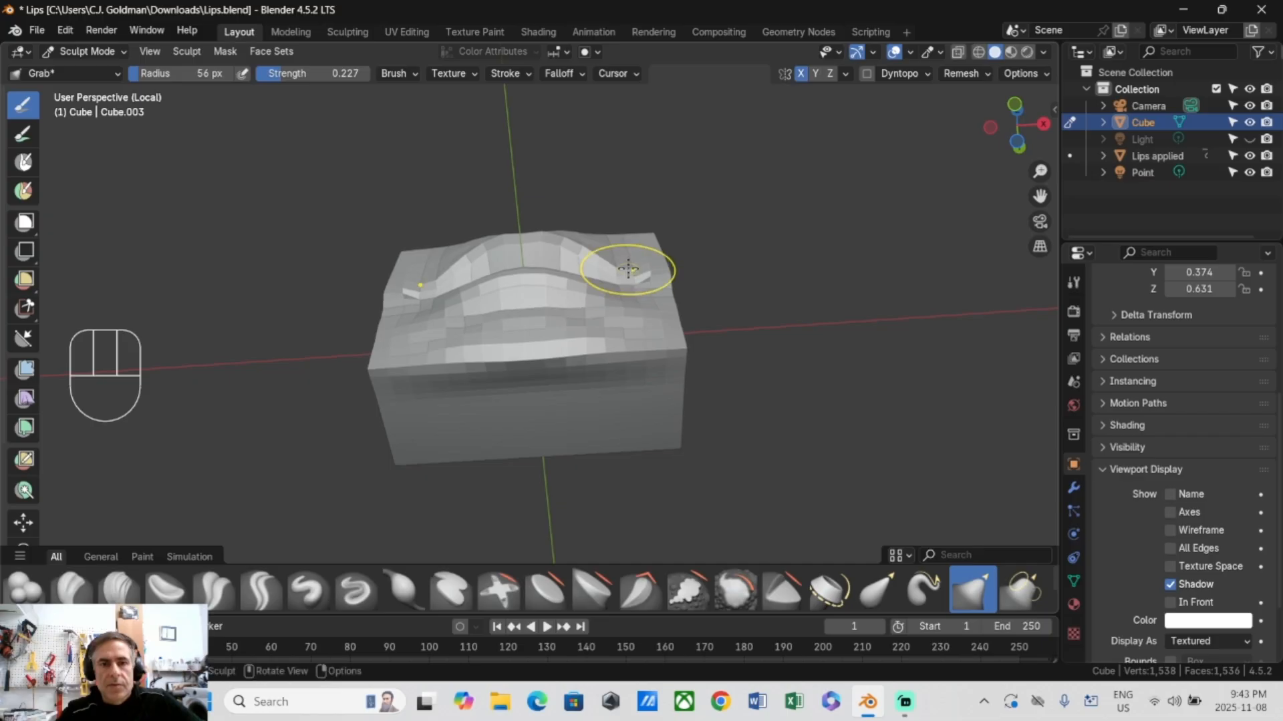
{"action": "middle_click_drag", "start_coordinate": [630, 286], "coordinate": [642, 395]}
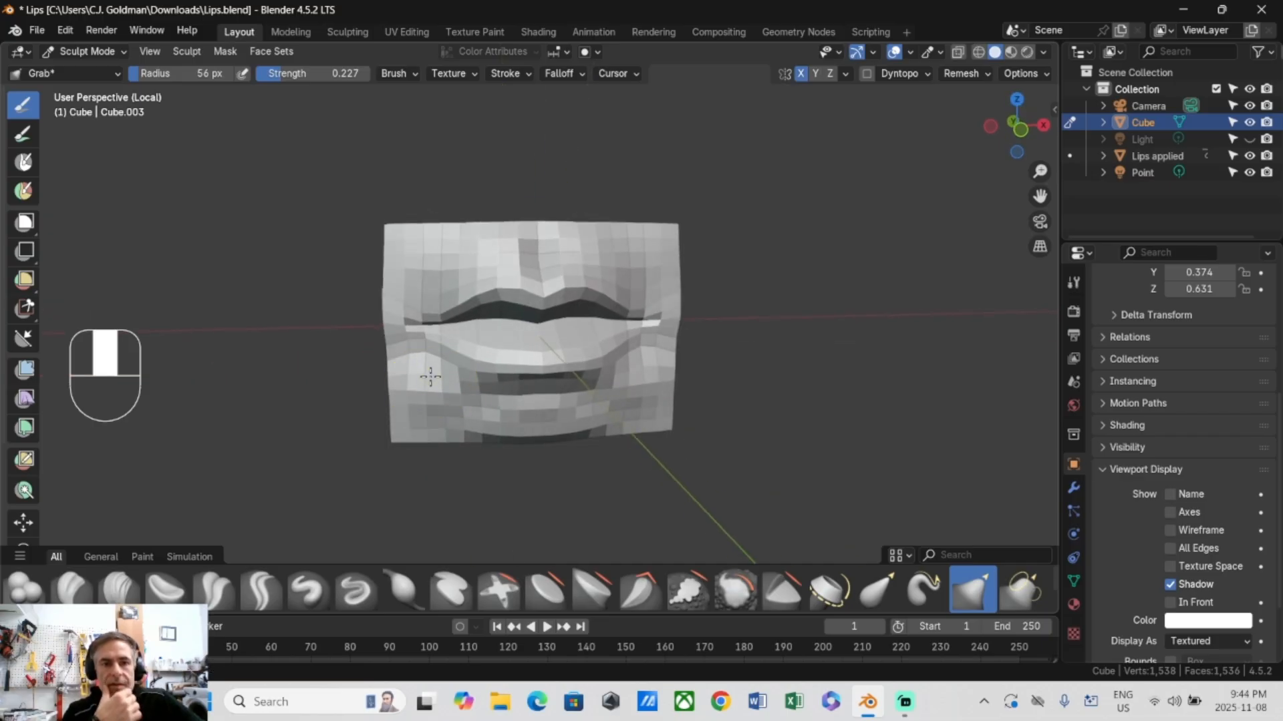
{"action": "middle_click_drag", "start_coordinate": [429, 378], "coordinate": [416, 337]}
{"action": "scroll", "coordinate": [416, 336], "scroll_direction": "up", "scroll_amount": 2}
{"action": "mouse_move", "coordinate": [342, 329]}
{"action": "left_mouse_down"}
{"action": "mouse_move", "coordinate": [358, 367]}
{"action": "mouse_move", "coordinate": [339, 356]}
{"action": "left_mouse_up"}
{"action": "middle_click_drag", "start_coordinate": [339, 356], "coordinate": [401, 288]}
{"action": "left_click_drag", "start_coordinate": [401, 287], "coordinate": [438, 310]}
{"action": "left_click_drag", "start_coordinate": [477, 298], "coordinate": [539, 310]}
{"action": "middle_click_drag", "start_coordinate": [509, 286], "coordinate": [604, 285]}
Step: Leave local view and frame the sculpt together with the reference lips for comparison
{"action": "key", "text": "slash"}
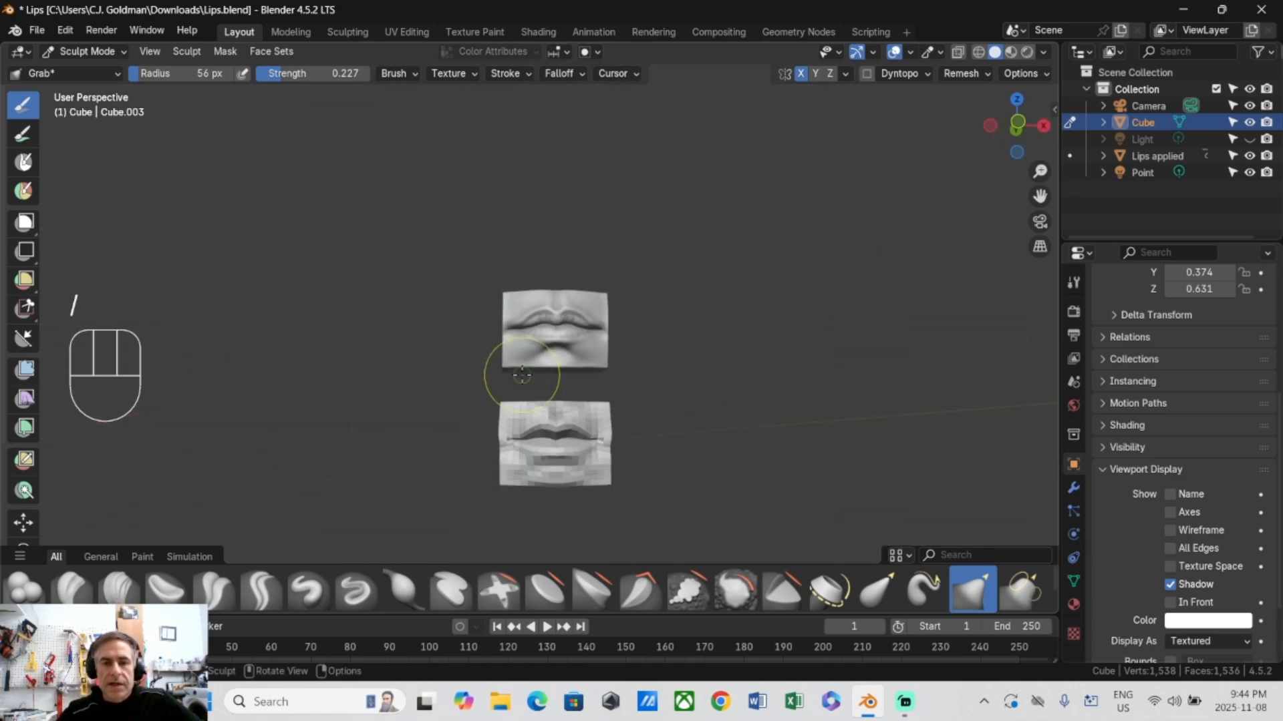
{"action": "left_click_drag", "start_coordinate": [1037, 195], "coordinate": [996, 64]}
{"action": "scroll", "coordinate": [719, 229], "scroll_direction": "up", "scroll_amount": 2}
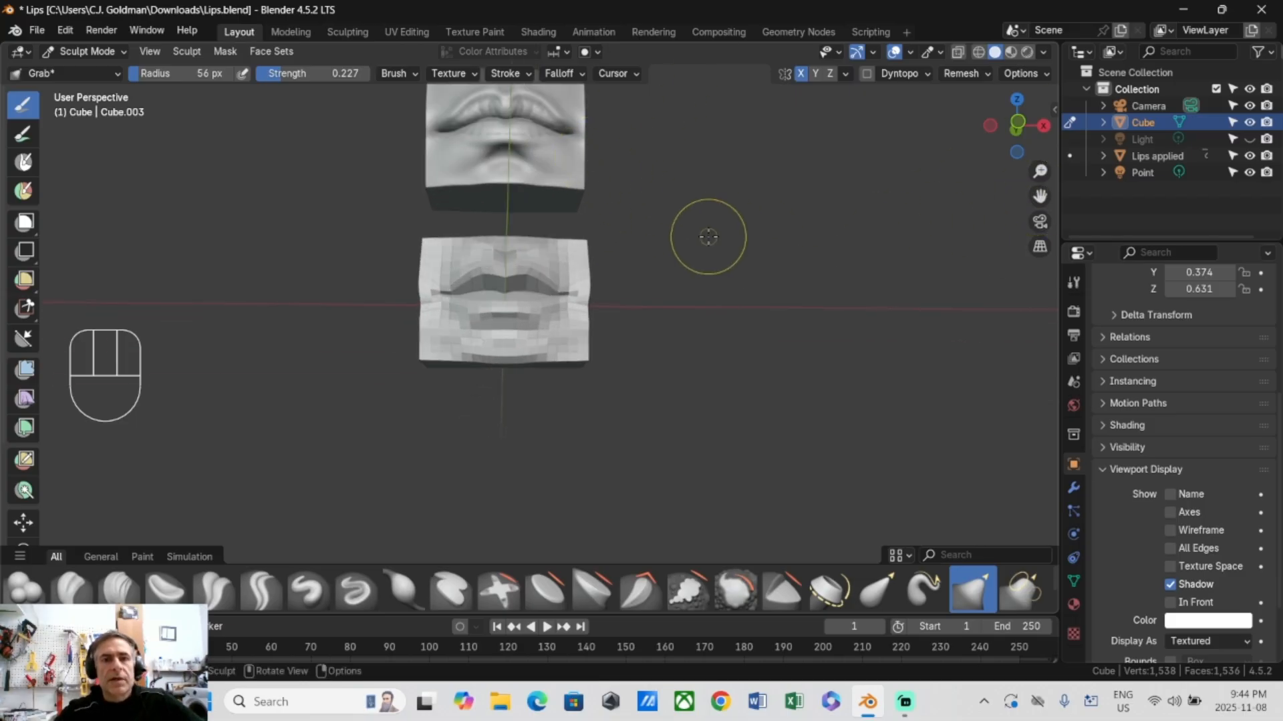
{"action": "left_click_drag", "start_coordinate": [1039, 193], "coordinate": [1031, 322]}
{"action": "scroll", "coordinate": [698, 241], "scroll_direction": "up", "scroll_amount": 2}
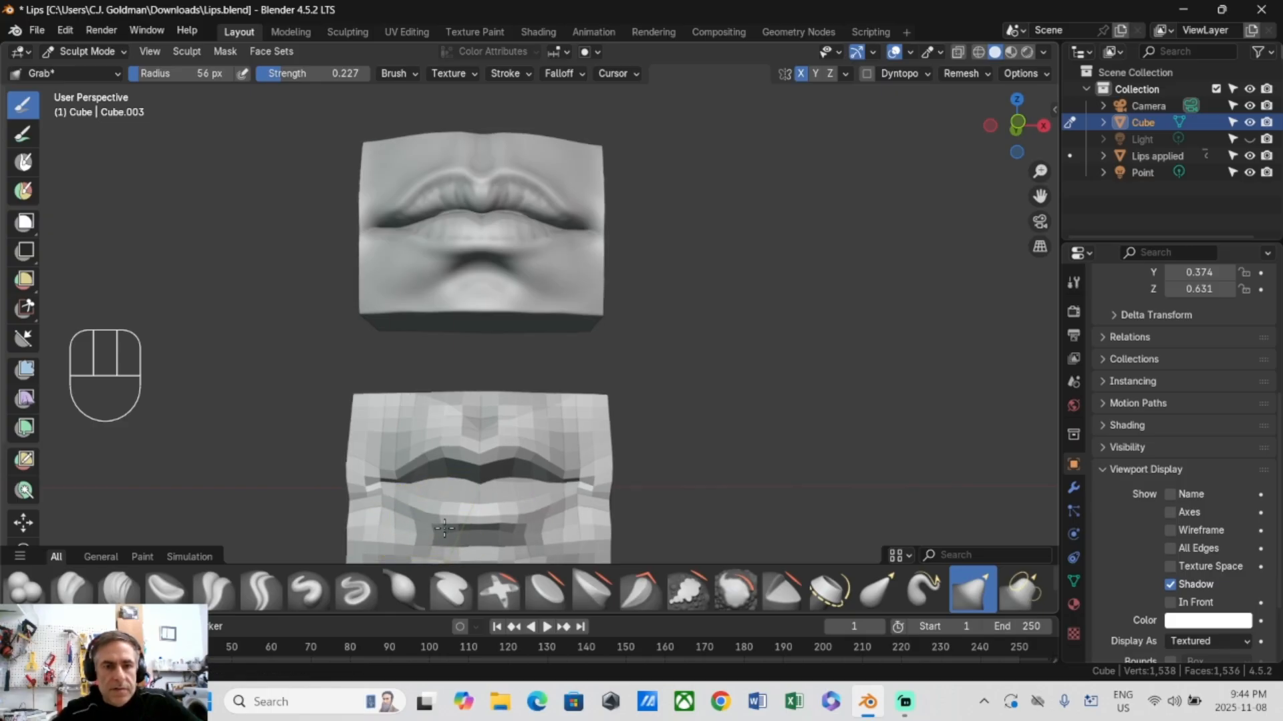
{"action": "mouse_move", "coordinate": [419, 527]}
{"action": "middle_mouse_down"}
{"action": "mouse_move", "coordinate": [412, 449]}
{"action": "mouse_move", "coordinate": [443, 515]}
{"action": "middle_mouse_up"}
Step: Inflate the area below the mouth corners beside the lower lip with the Inflate/Deflate brush at a 56 px radius
{"action": "key", "text": "i"}
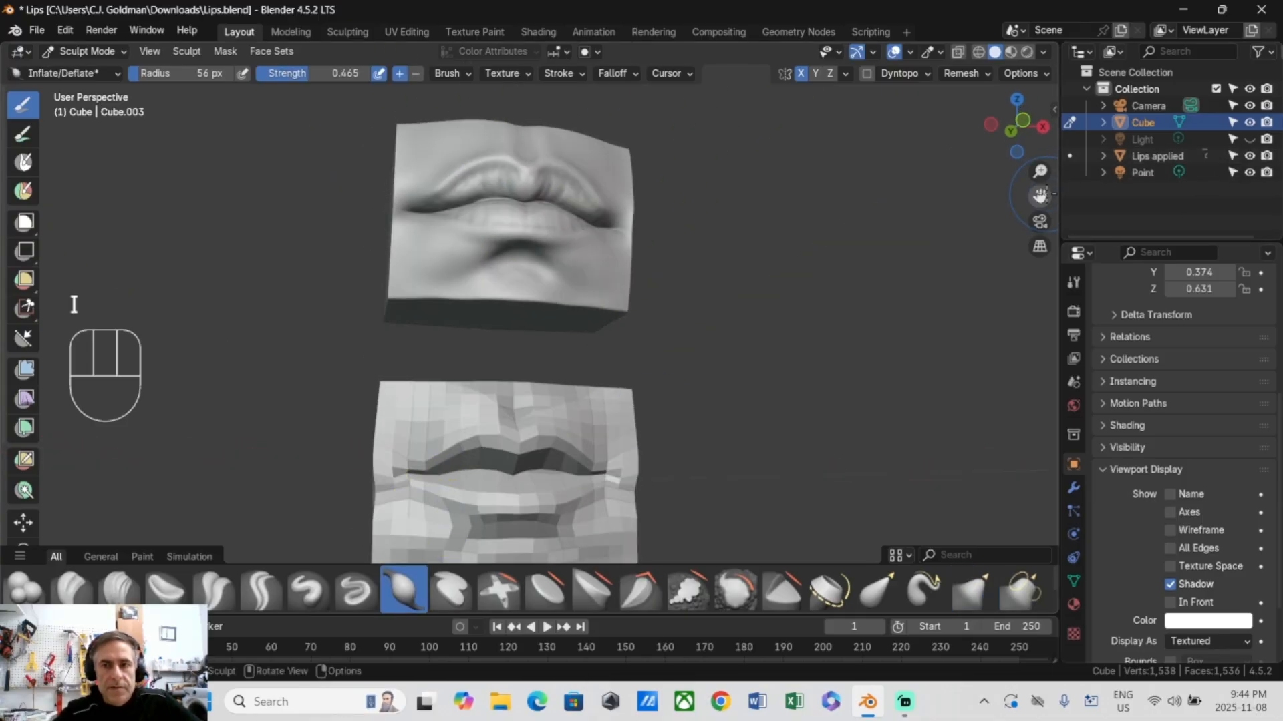
{"action": "left_click_drag", "start_coordinate": [1040, 196], "coordinate": [1041, 51]}
{"action": "scroll", "coordinate": [373, 422], "scroll_direction": "up", "scroll_amount": 4}
{"action": "left_click_drag", "start_coordinate": [341, 415], "coordinate": [300, 407]}
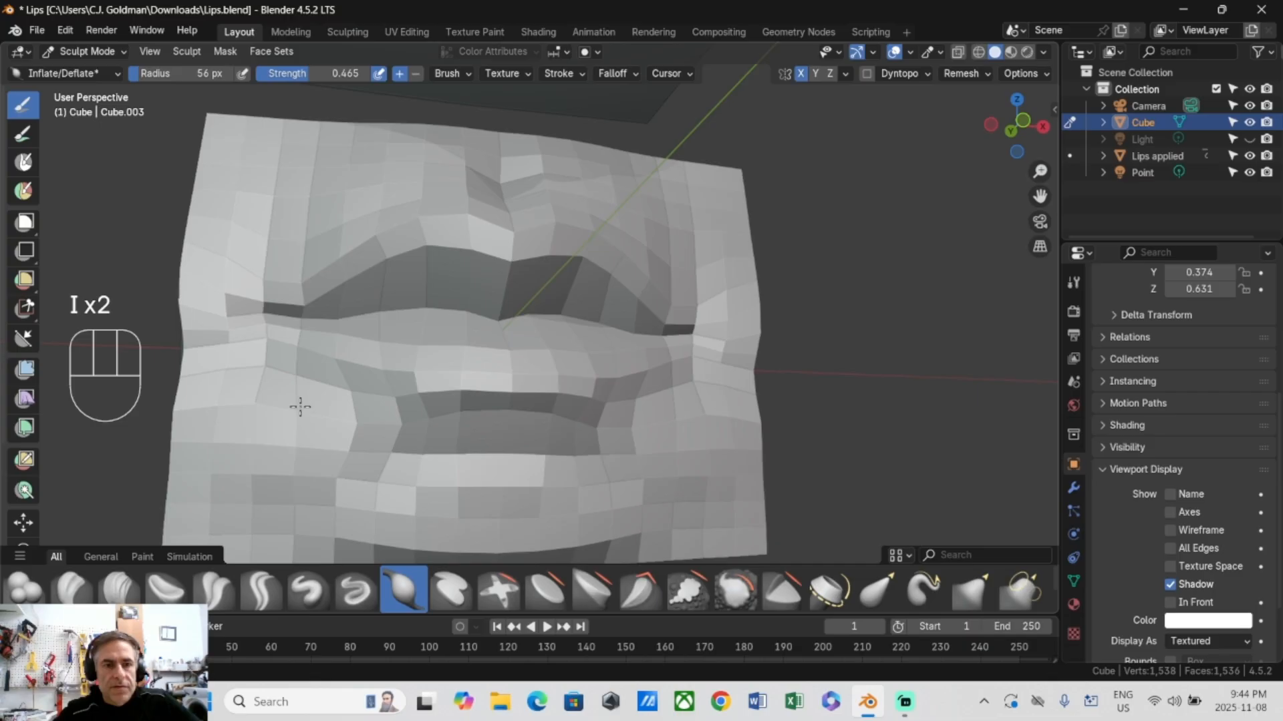
{"action": "middle_click_drag", "start_coordinate": [402, 438], "coordinate": [364, 449]}
Step: Set the brush radius to 87 px and reshape the hollow beneath the lower lip with the Grab brush
{"action": "key", "text": "f"}
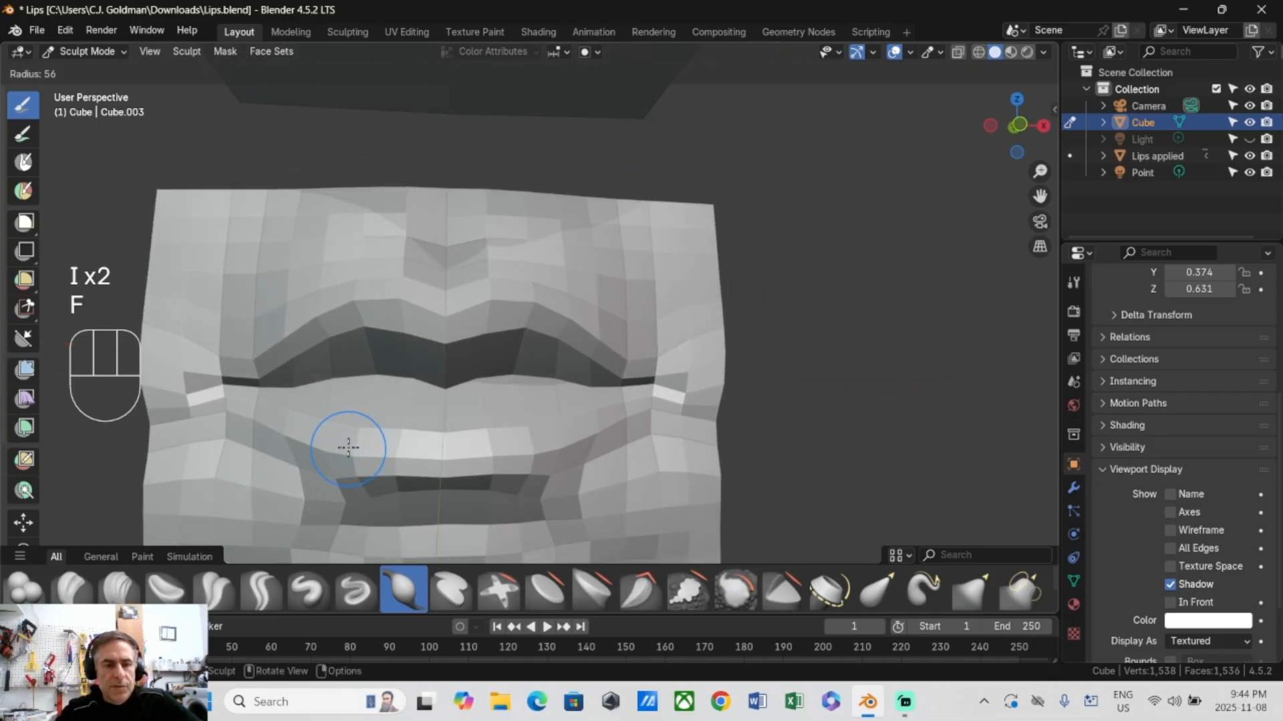
{"action": "left_click", "coordinate": [337, 479]}
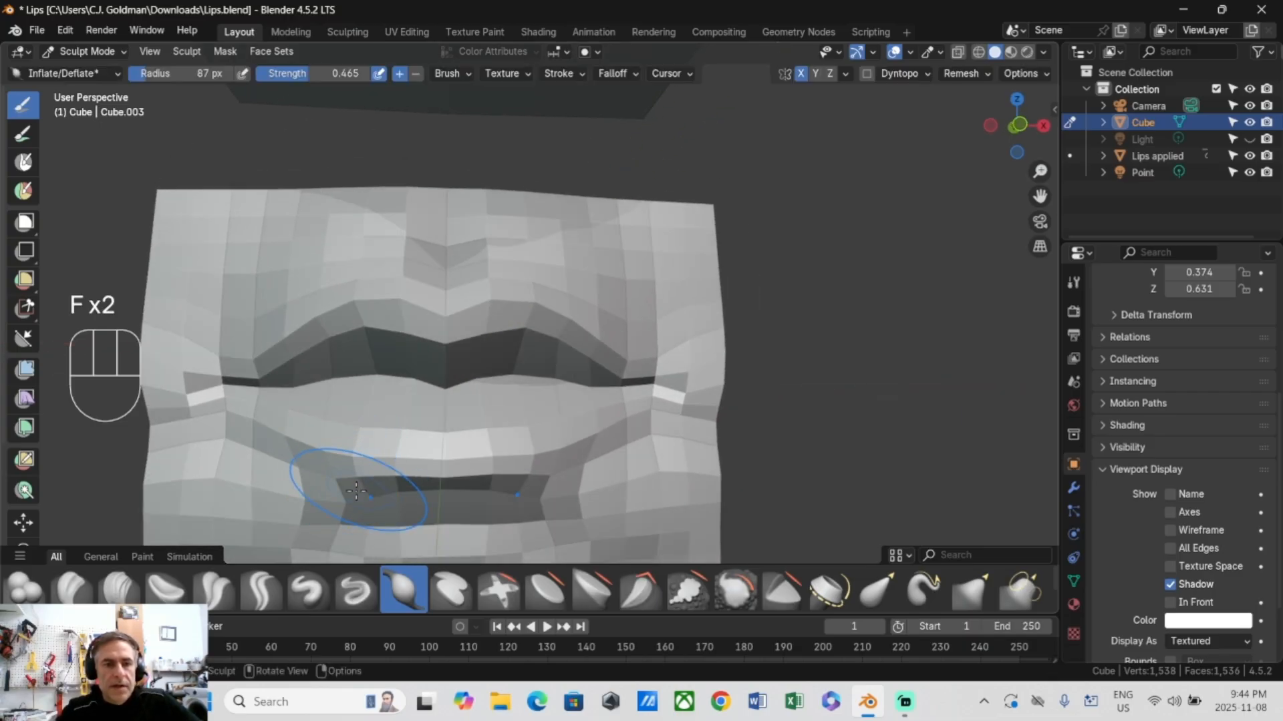
{"action": "key", "text": "g"}
{"action": "mouse_move", "coordinate": [384, 489]}
{"action": "left_mouse_down"}
{"action": "mouse_move", "coordinate": [401, 490]}
{"action": "mouse_move", "coordinate": [302, 472]}
{"action": "mouse_move", "coordinate": [304, 501]}
{"action": "left_mouse_up"}
{"action": "middle_click_drag", "start_coordinate": [386, 515], "coordinate": [218, 437]}
{"action": "left_click_drag", "start_coordinate": [197, 425], "coordinate": [195, 415]}
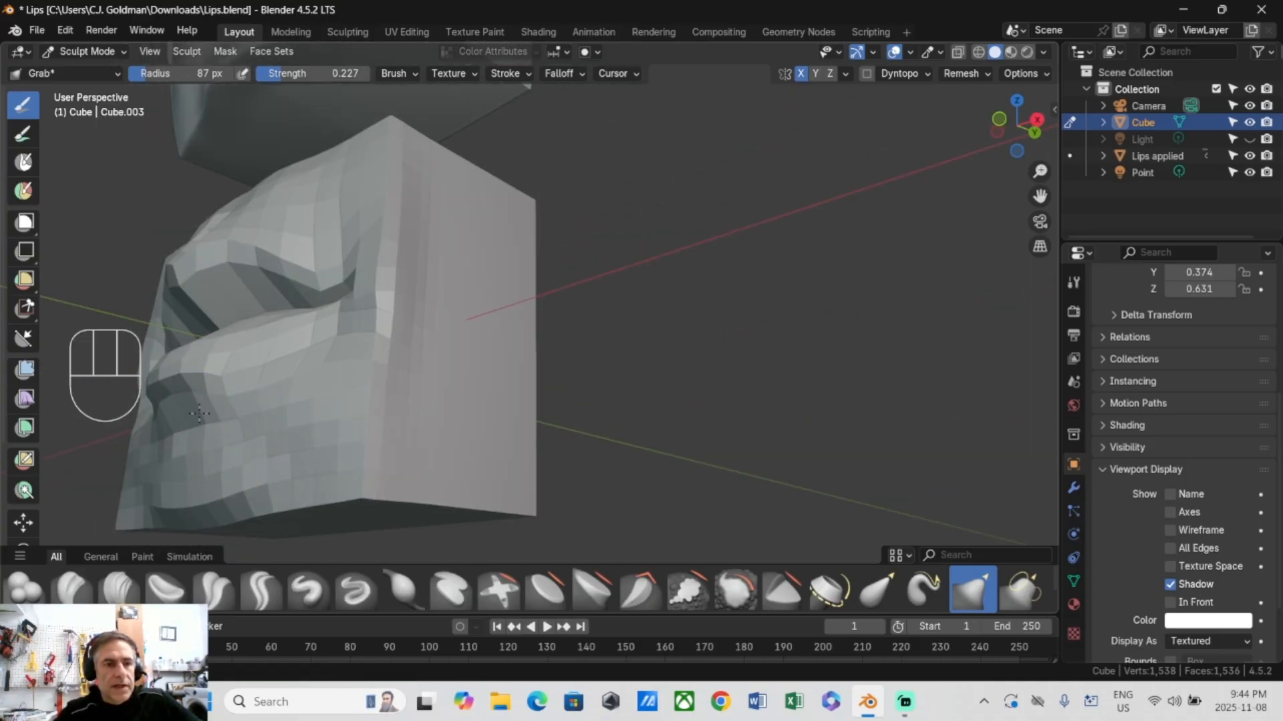
{"action": "key", "text": "g"}
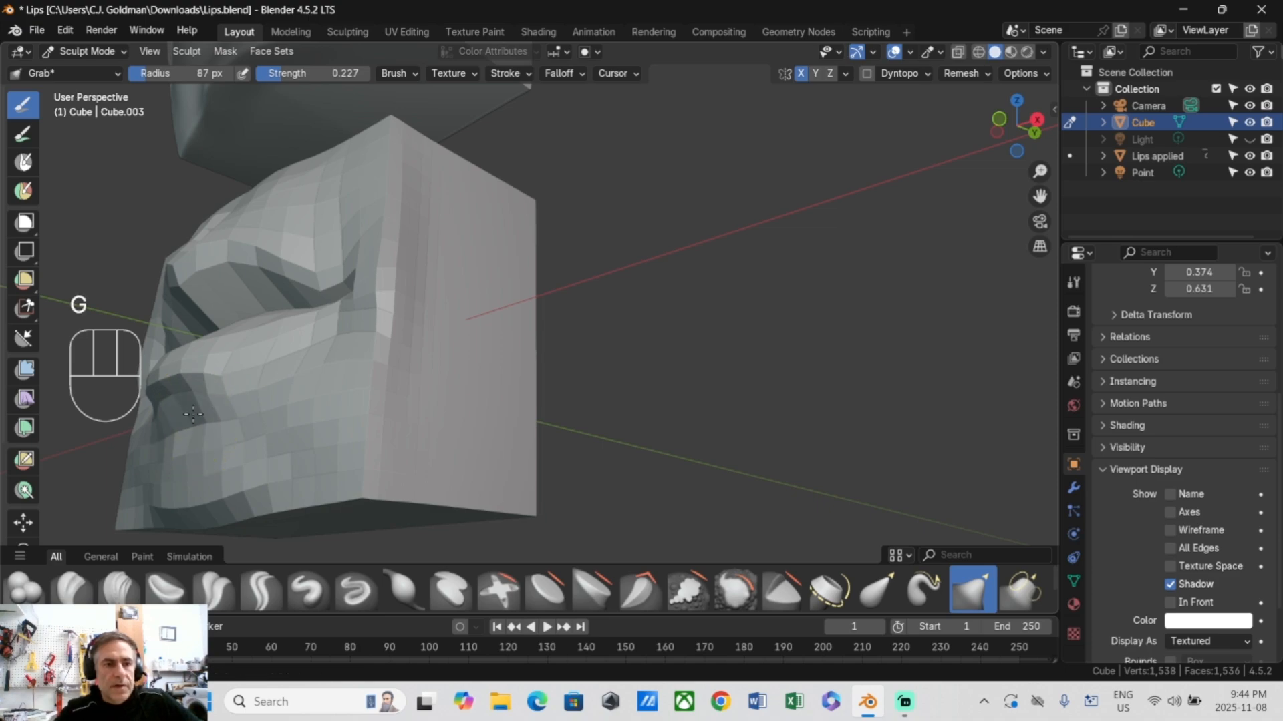
{"action": "mouse_move", "coordinate": [190, 417]}
{"action": "middle_mouse_down"}
{"action": "mouse_move", "coordinate": [304, 432]}
{"action": "mouse_move", "coordinate": [369, 372]}
{"action": "middle_mouse_up"}
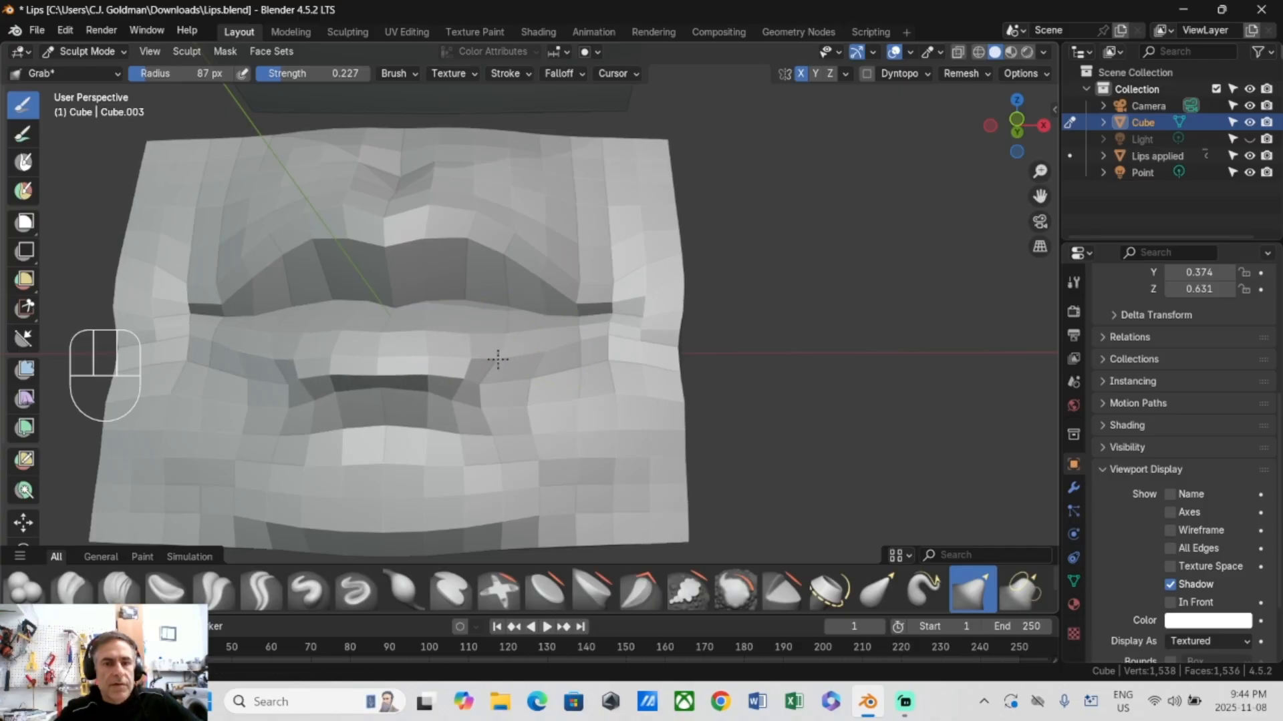
Step: Add volume to the lower lip with the Inflate/Deflate brush at an 87 px radius
{"action": "middle_click_drag", "start_coordinate": [471, 372], "coordinate": [424, 387]}
{"action": "key", "text": "i"}
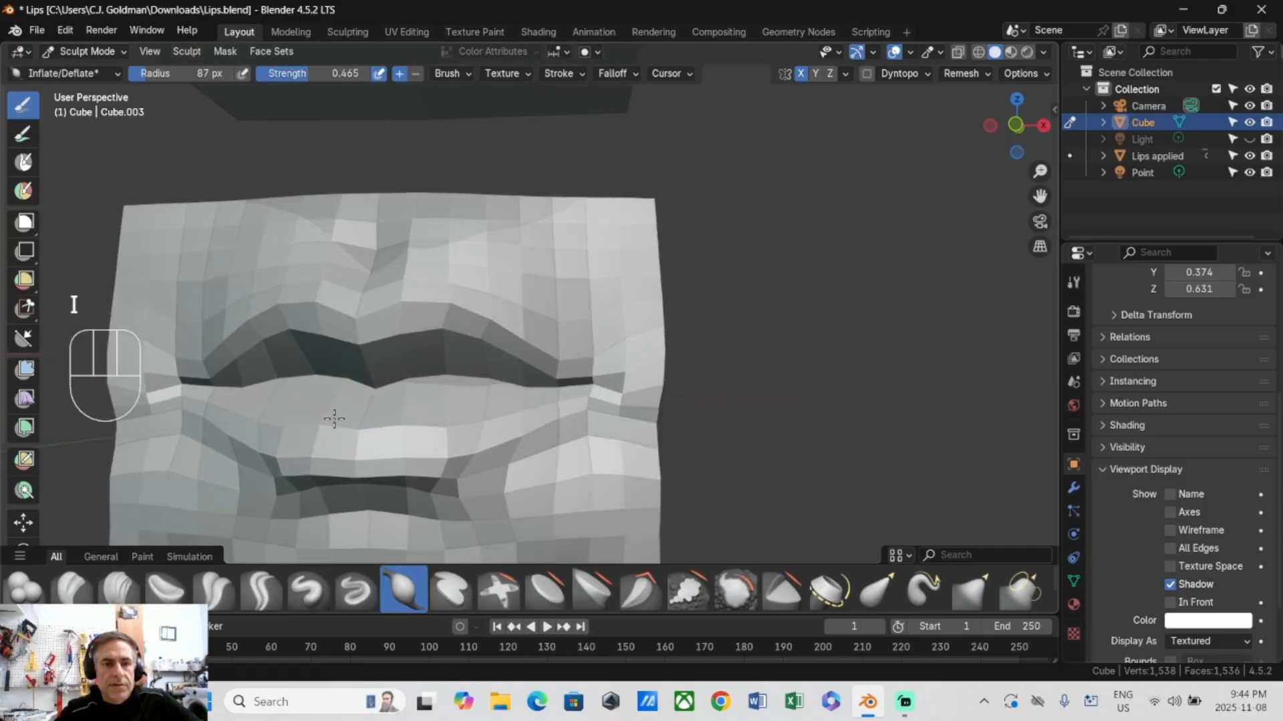
{"action": "left_click_drag", "start_coordinate": [331, 432], "coordinate": [342, 436]}
{"action": "mouse_move", "coordinate": [382, 418]}
{"action": "middle_mouse_down"}
{"action": "mouse_move", "coordinate": [263, 435]}
{"action": "mouse_move", "coordinate": [294, 461]}
{"action": "mouse_move", "coordinate": [362, 359]}
{"action": "middle_mouse_up"}
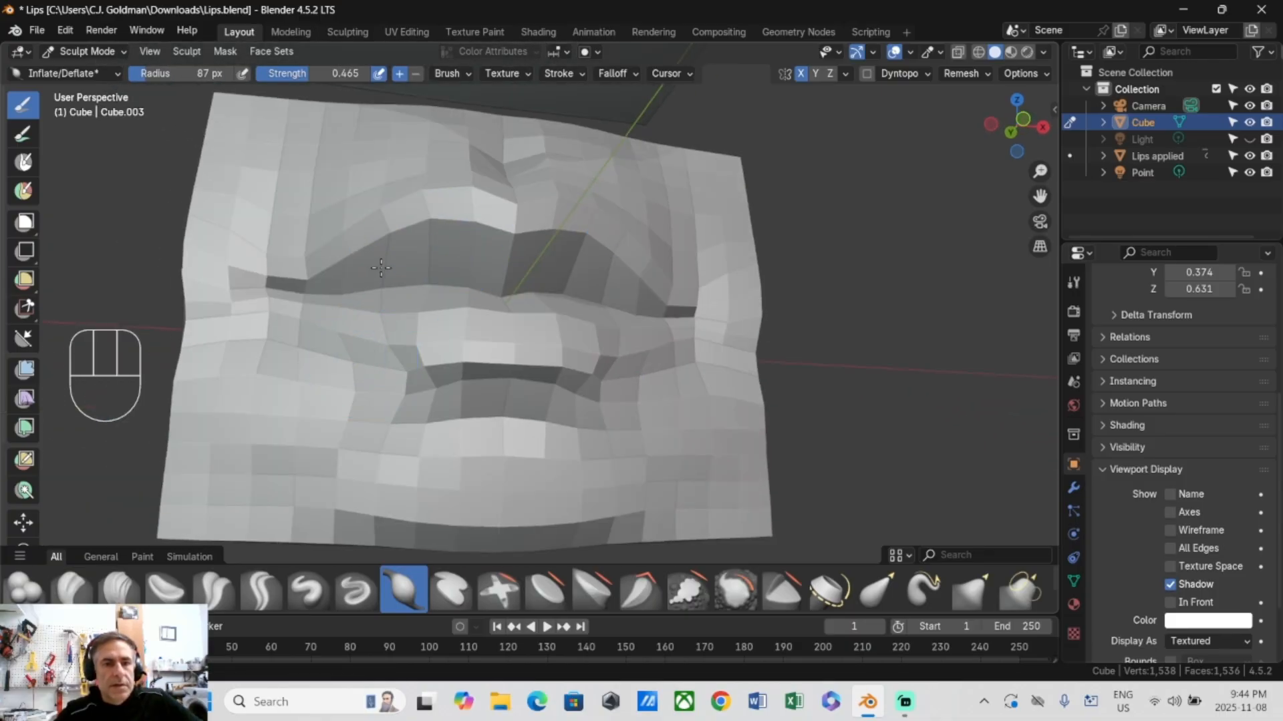
{"action": "middle_click_drag", "start_coordinate": [402, 271], "coordinate": [309, 343]}
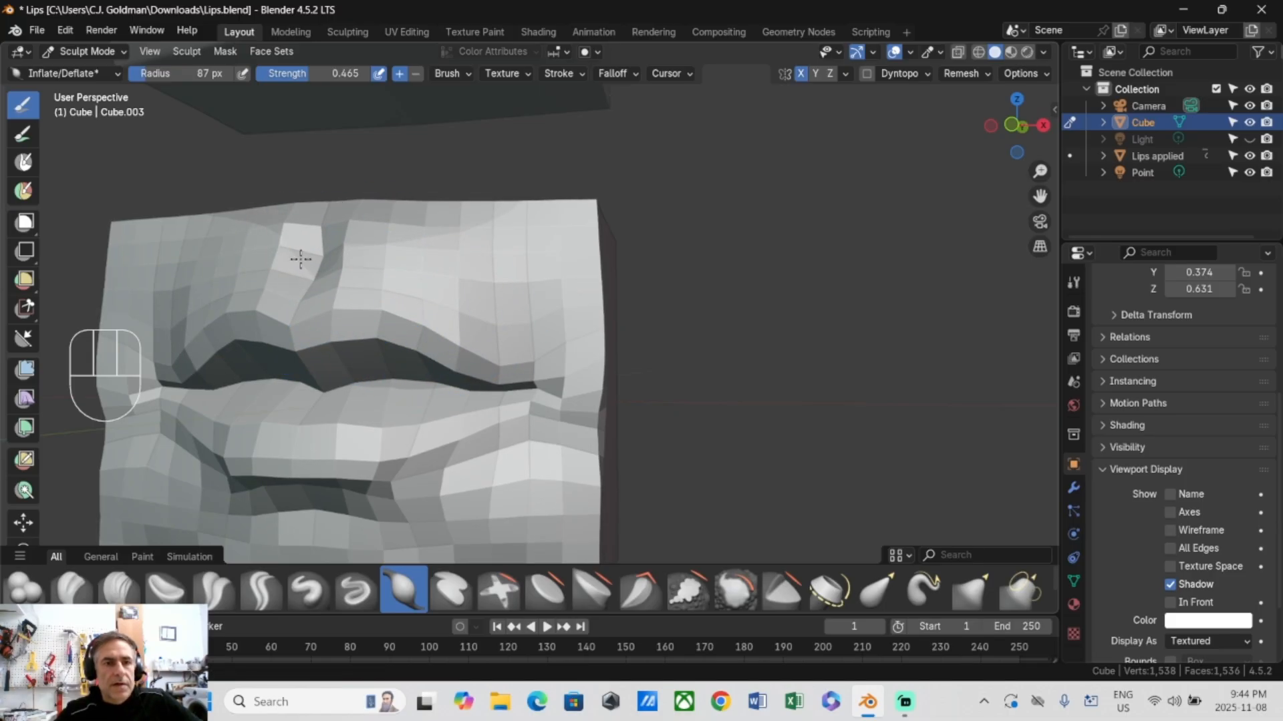
{"action": "mouse_move", "coordinate": [348, 263]}
{"action": "middle_mouse_down"}
{"action": "mouse_move", "coordinate": [114, 240]}
{"action": "mouse_move", "coordinate": [173, 240]}
{"action": "mouse_move", "coordinate": [296, 278]}
{"action": "middle_mouse_up"}
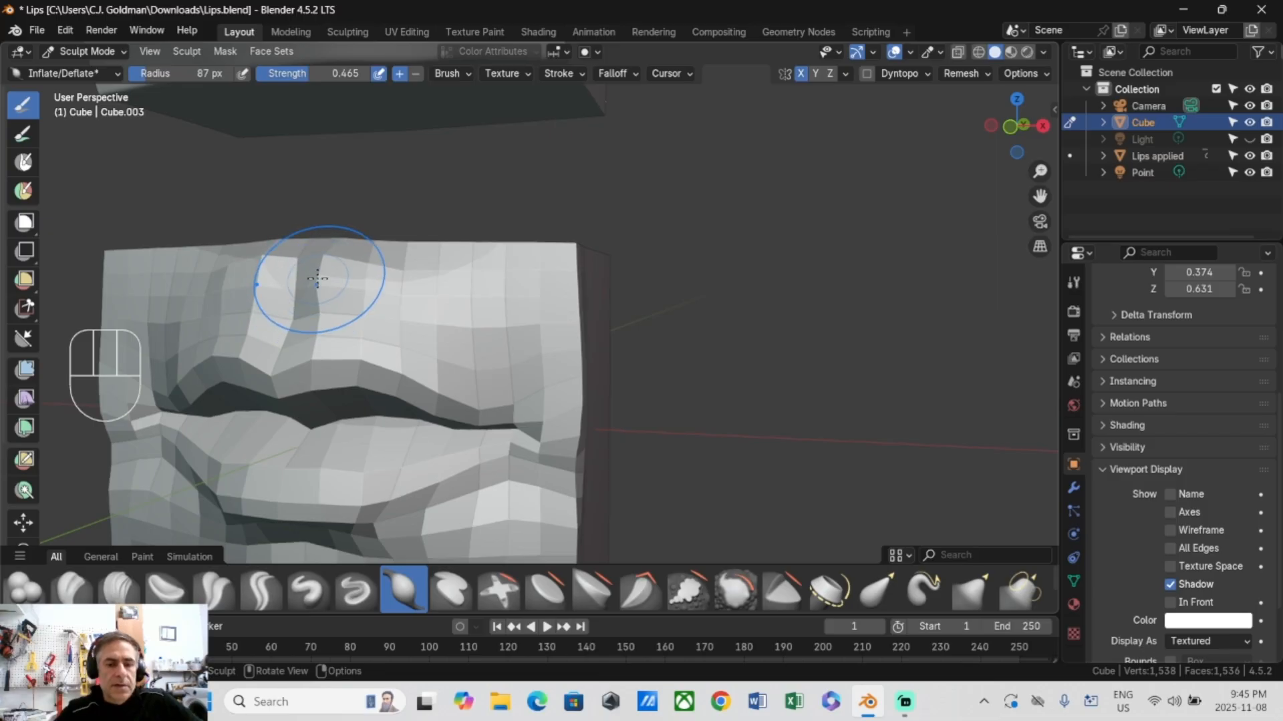
Step: Set the Grab brush's radius to 79 px and refine the philtrum and its ridges above the upper lip
{"action": "key", "text": "f"}
{"action": "left_click", "coordinate": [322, 309]}
{"action": "key", "text": "g"}
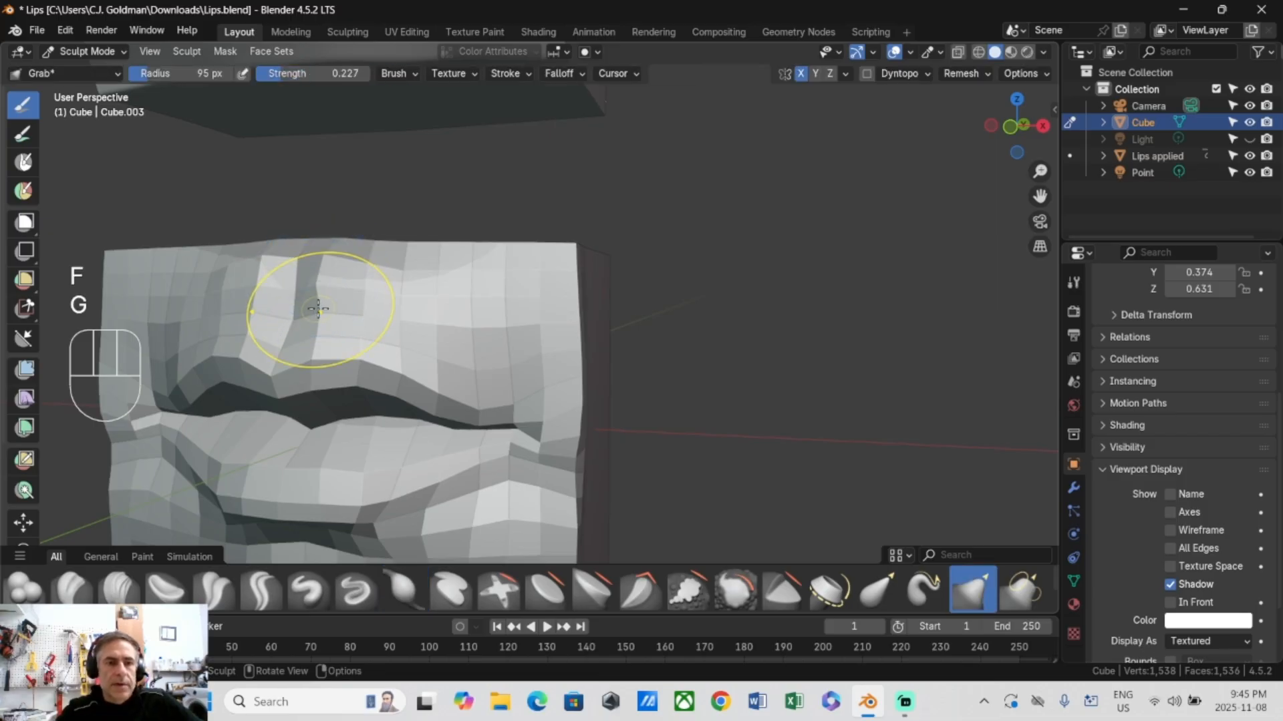
{"action": "key", "text": "f"}
{"action": "left_click", "coordinate": [310, 285]}
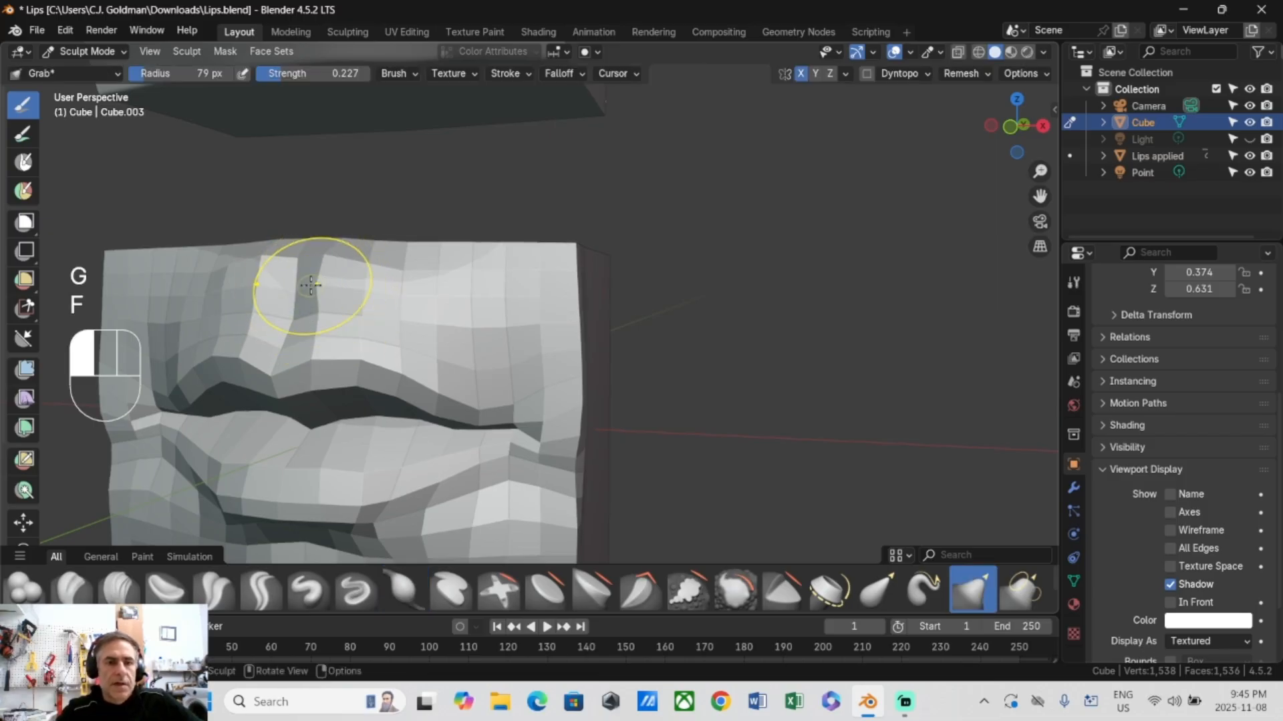
{"action": "middle_click_drag", "start_coordinate": [320, 277], "coordinate": [368, 285]}
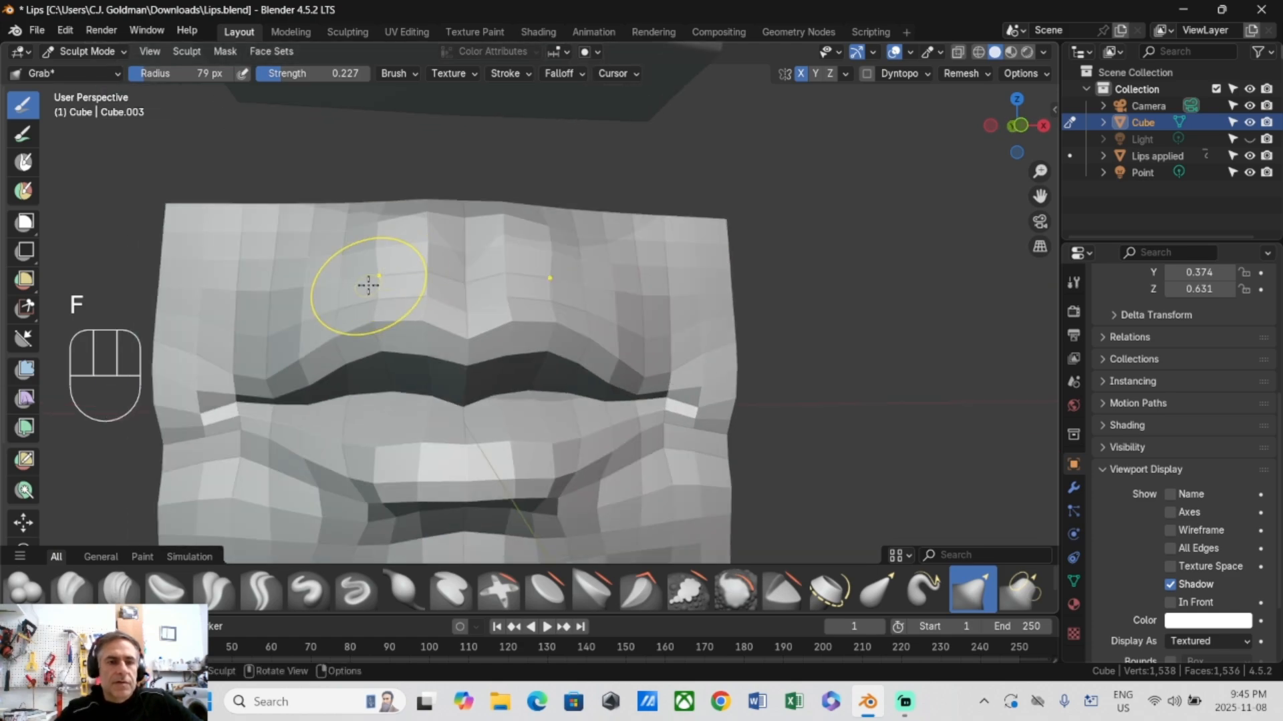
{"action": "key", "text": "shift"}
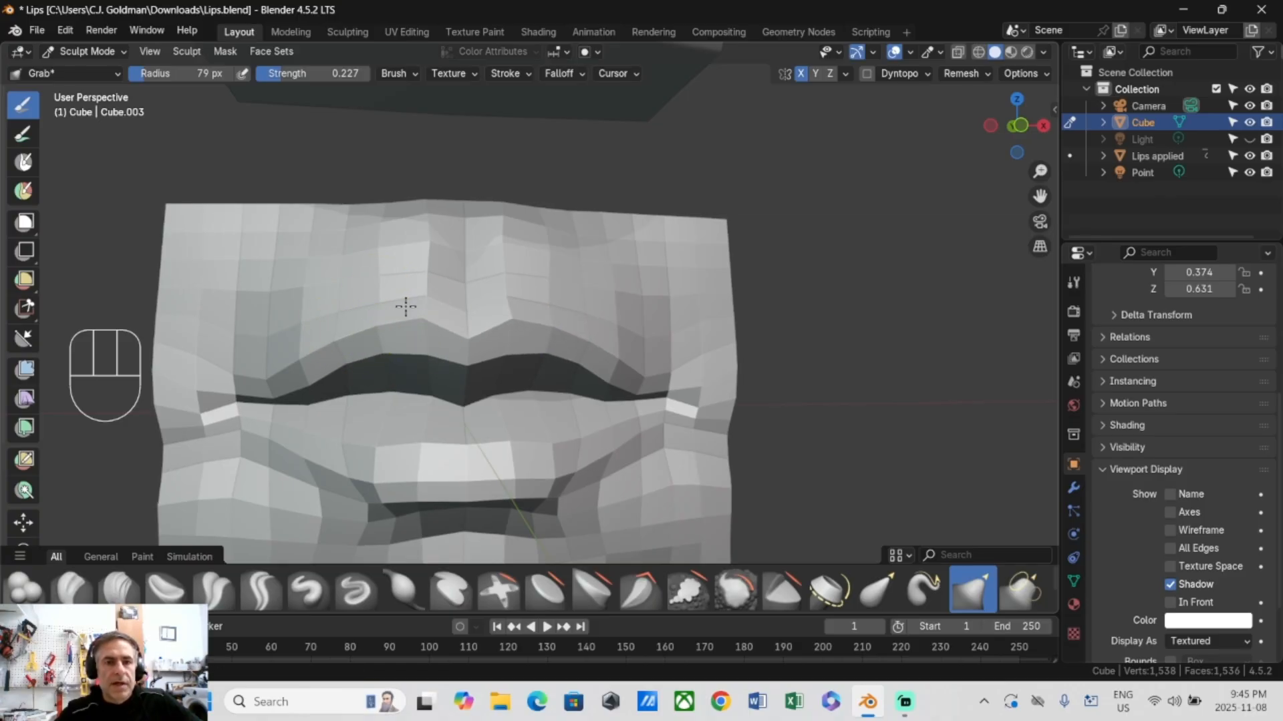
{"action": "middle_click_drag", "start_coordinate": [403, 324], "coordinate": [409, 330]}
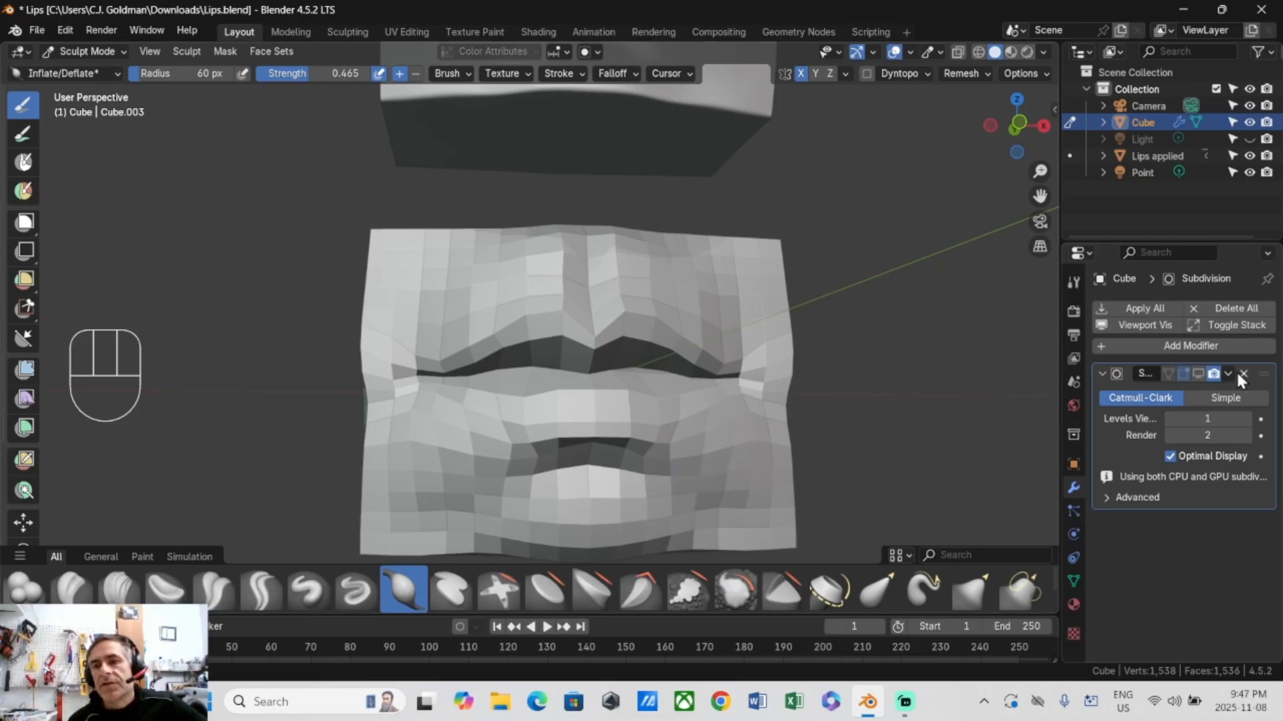
Step: Replace the cube's Subdivision modifier with a Multiresolution modifier and subdivide it once
{"action": "left_click", "coordinate": [1240, 376]}
{"action": "left_click", "coordinate": [1186, 308]}
{"action": "left_click", "coordinate": [1169, 309]}
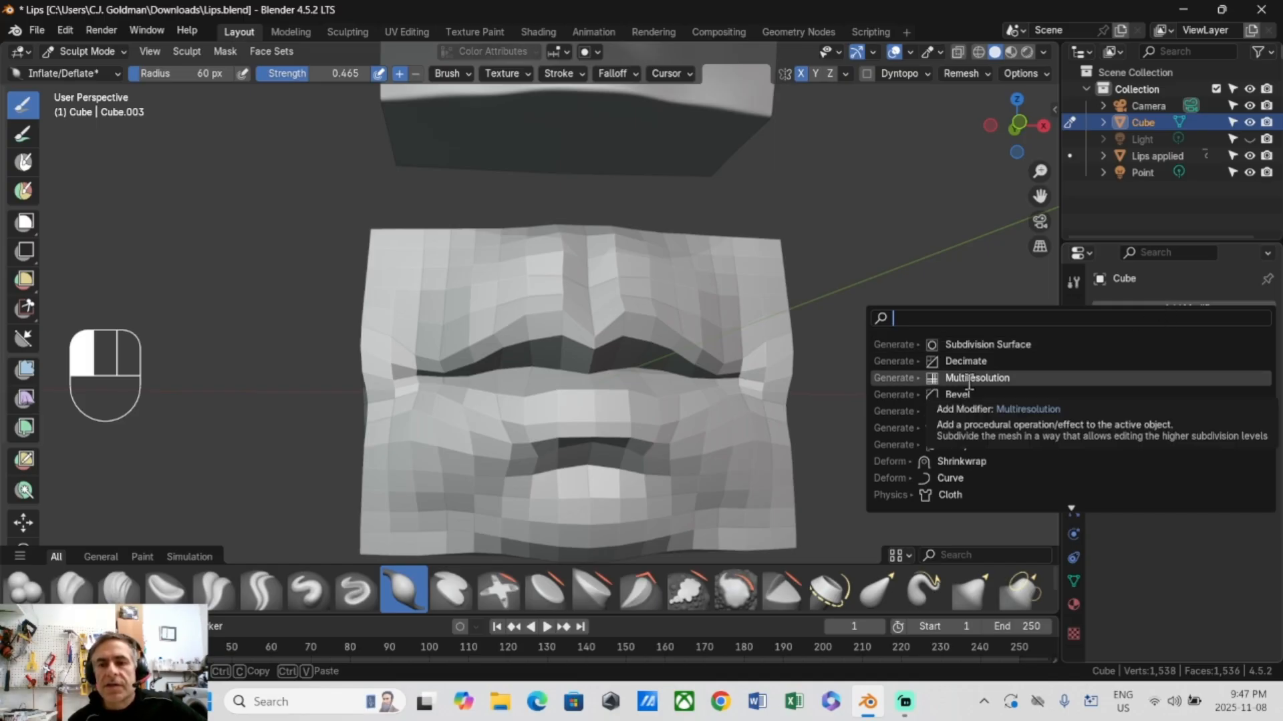
{"action": "left_click", "coordinate": [968, 378]}
{"action": "left_click", "coordinate": [1160, 519]}
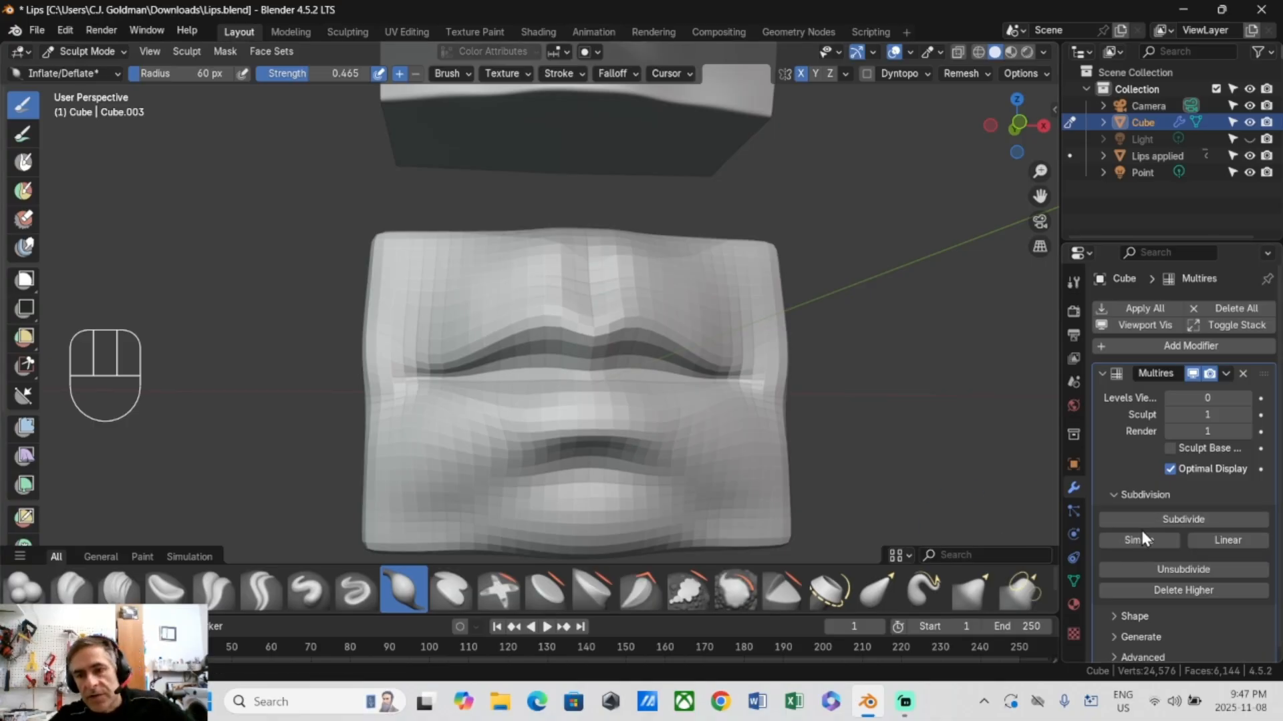
Step: Subdivide the cube's Multiresolution modifier once more to level 2
{"action": "left_click", "coordinate": [1154, 523]}
{"action": "mouse_move", "coordinate": [950, 423]}
{"action": "middle_mouse_down"}
{"action": "mouse_move", "coordinate": [591, 381]}
{"action": "mouse_move", "coordinate": [590, 354]}
{"action": "middle_mouse_up"}
{"action": "scroll", "coordinate": [591, 380], "scroll_direction": "up", "scroll_amount": 2}
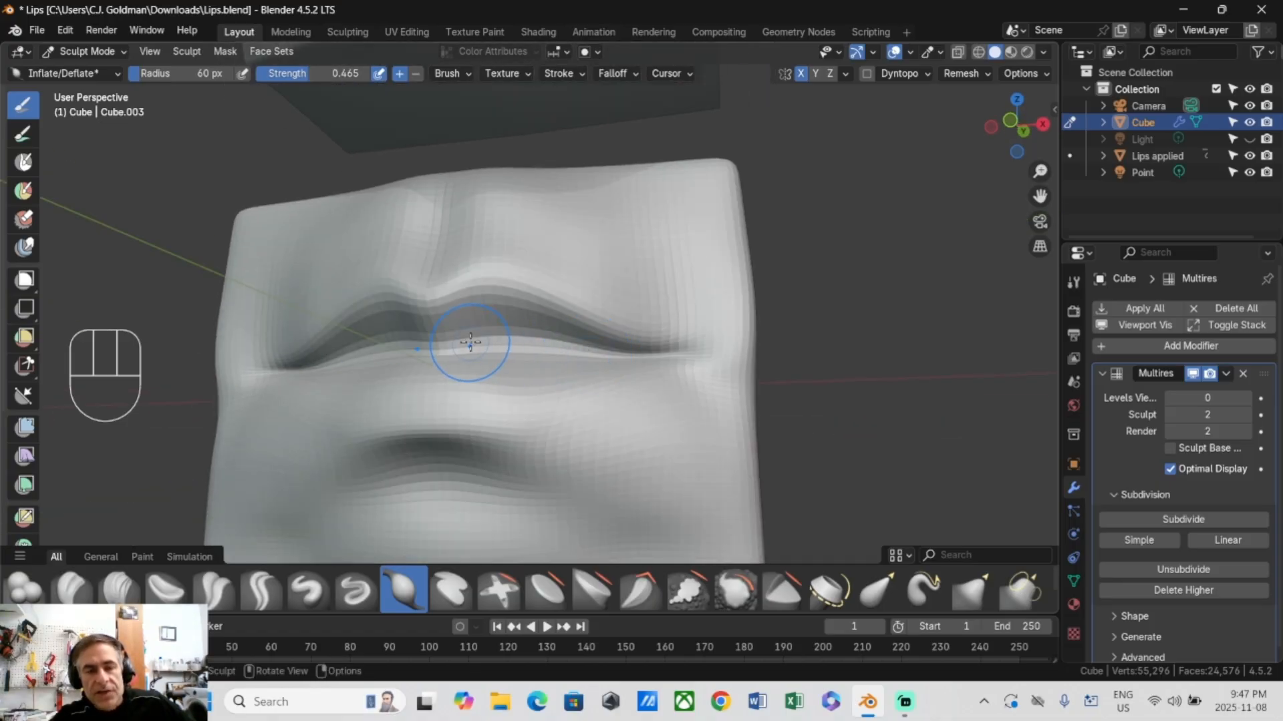
Step: Fill out the upper lip and deepen the mouth line towards the corners with the Inflate/Deflate brush at a 60 px radius
{"action": "scroll", "coordinate": [479, 329], "scroll_direction": "up", "scroll_amount": 2}
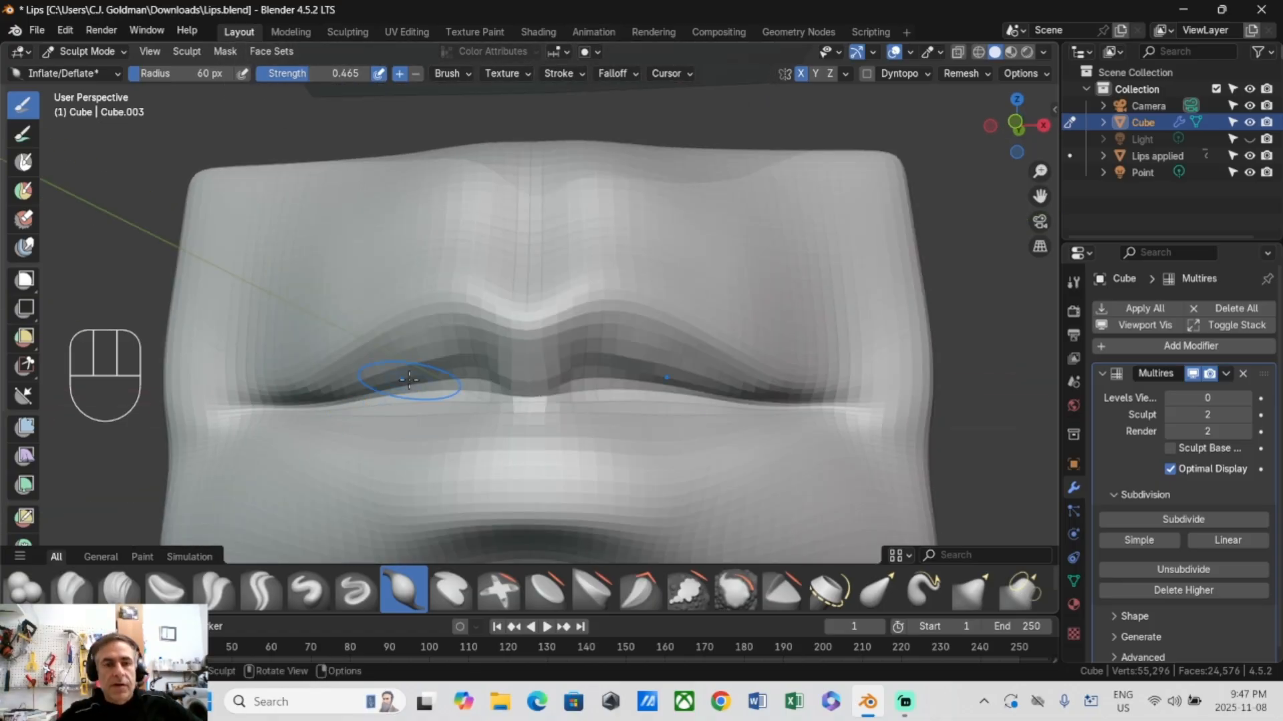
{"action": "middle_click_drag", "start_coordinate": [439, 377], "coordinate": [444, 356]}
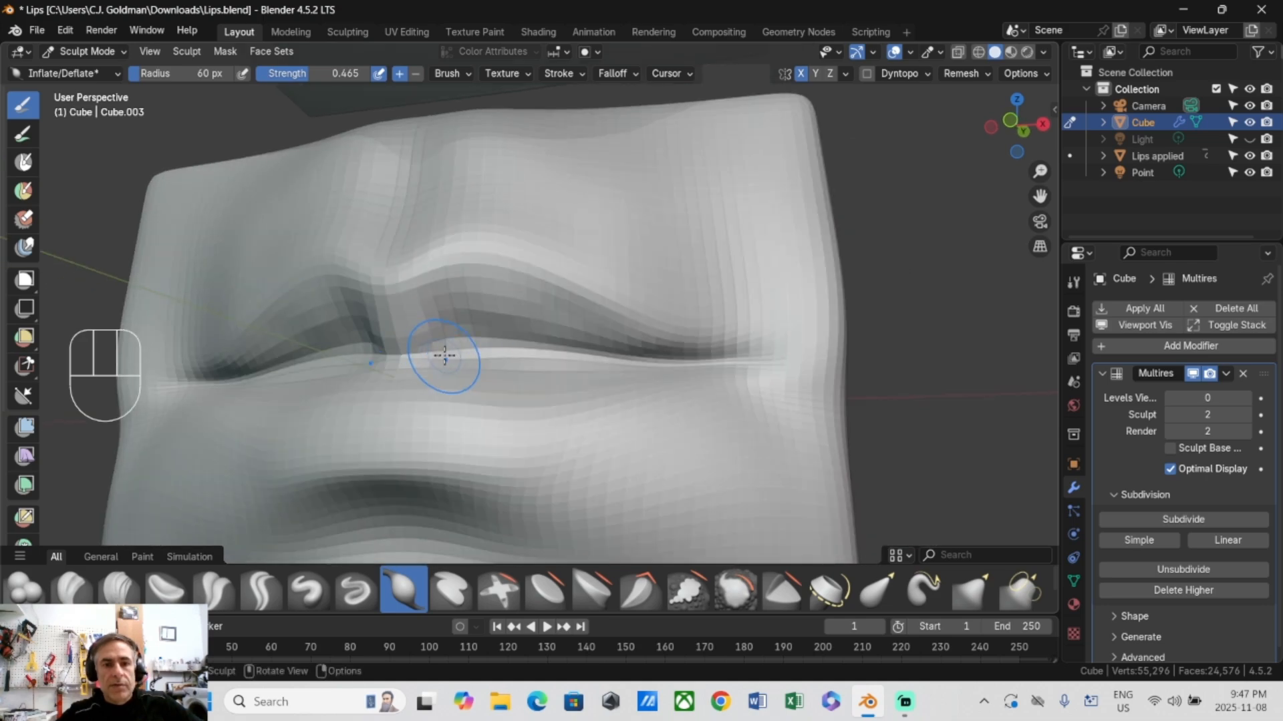
{"action": "left_click_drag", "start_coordinate": [519, 324], "coordinate": [588, 338]}
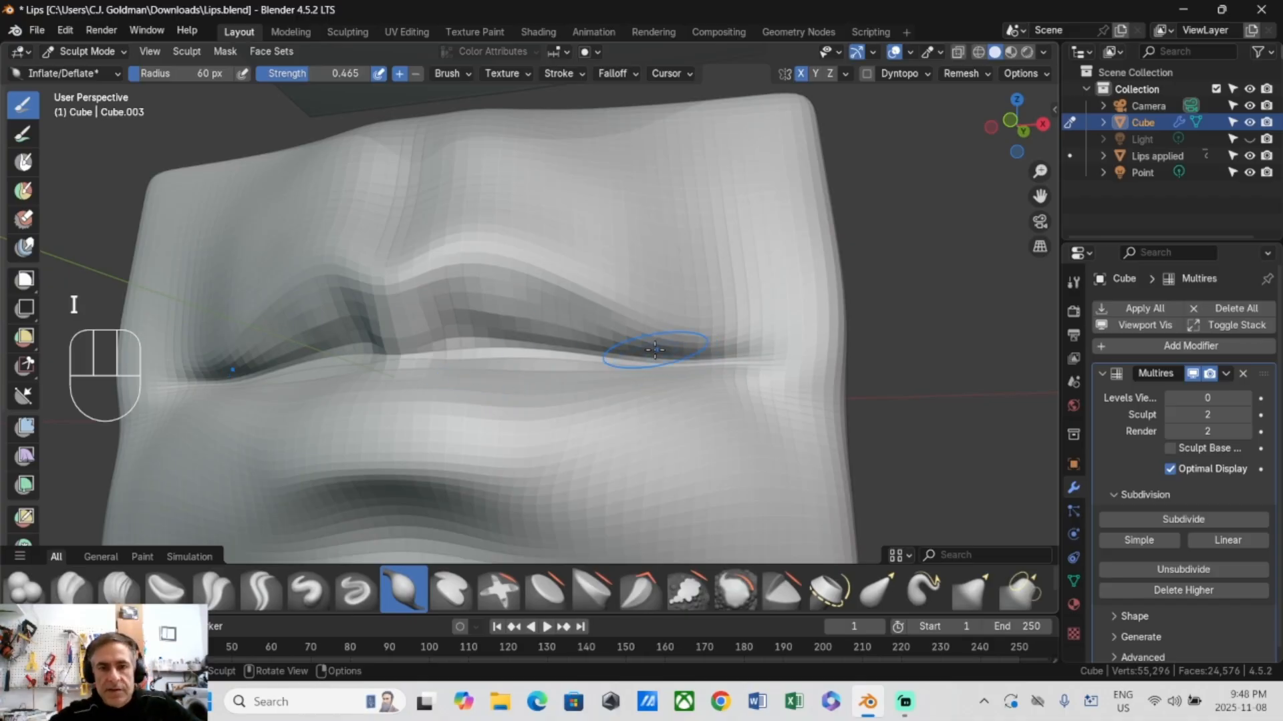
{"action": "mouse_move", "coordinate": [687, 364]}
{"action": "left_mouse_down", "text": "ctrl"}
{"action": "mouse_move", "coordinate": [748, 372]}
{"action": "mouse_move", "coordinate": [700, 363]}
{"action": "mouse_move", "coordinate": [752, 403]}
{"action": "mouse_move", "coordinate": [650, 424]}
{"action": "left_mouse_up", "text": "ctrl"}
{"action": "scroll", "coordinate": [577, 437], "scroll_direction": "down", "scroll_amount": 3}
{"action": "middle_click_drag", "start_coordinate": [576, 437], "coordinate": [510, 435]}
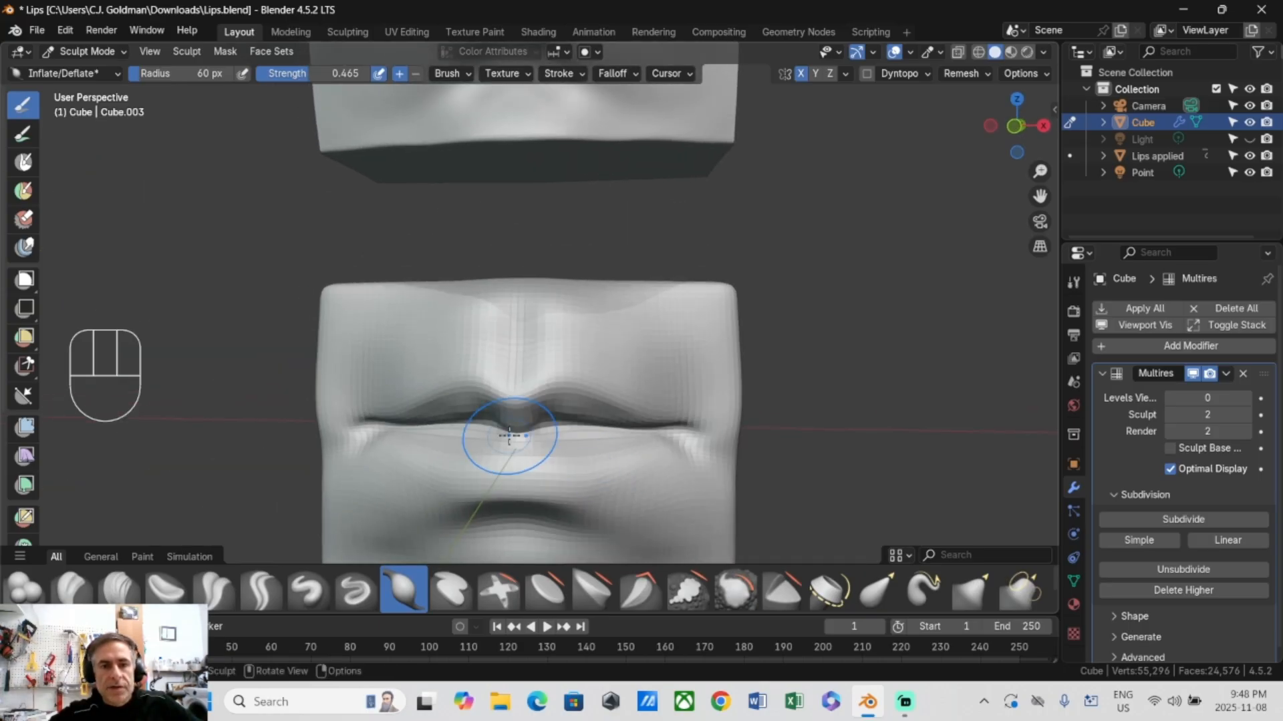
Step: Deepen the philtrum groove with the Inflate/Deflate brush inverted, smooth the skin beside it, and deflate around the mouth corners
{"action": "left_click_drag", "start_coordinate": [515, 344], "coordinate": [516, 364], "text": "ctrl"}
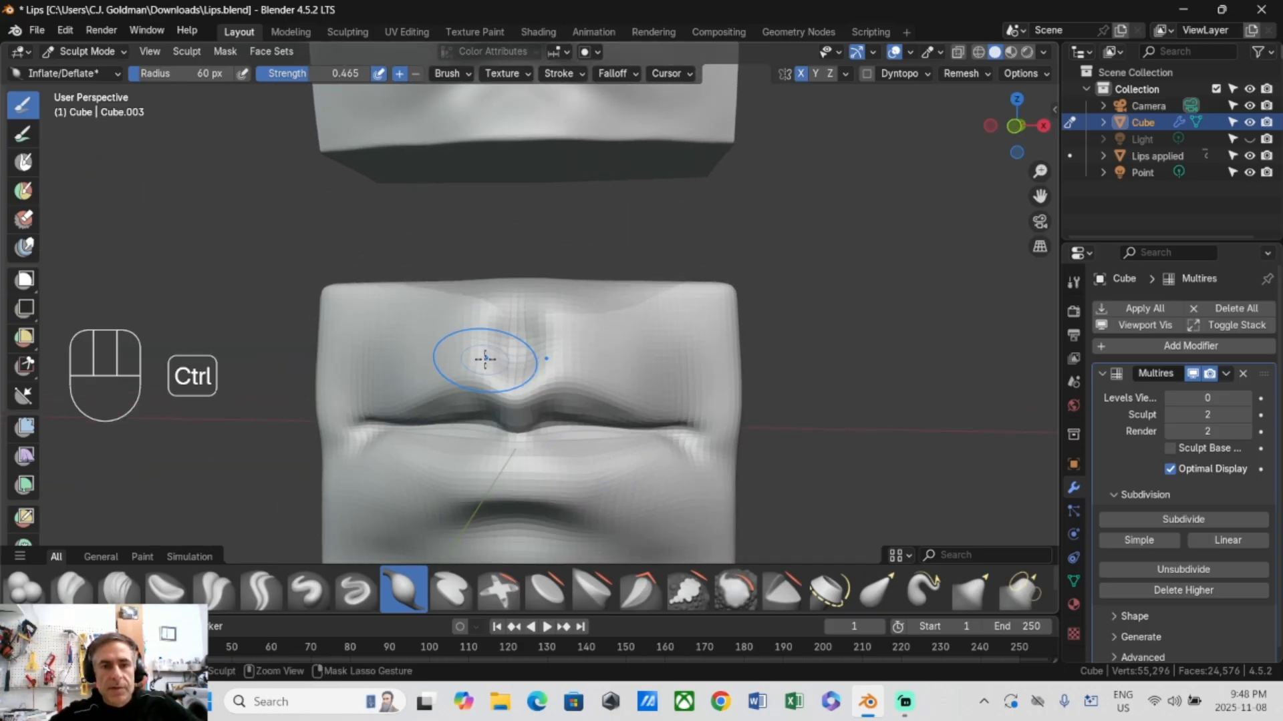
{"action": "scroll", "coordinate": [492, 343], "scroll_direction": "up", "scroll_amount": 2}
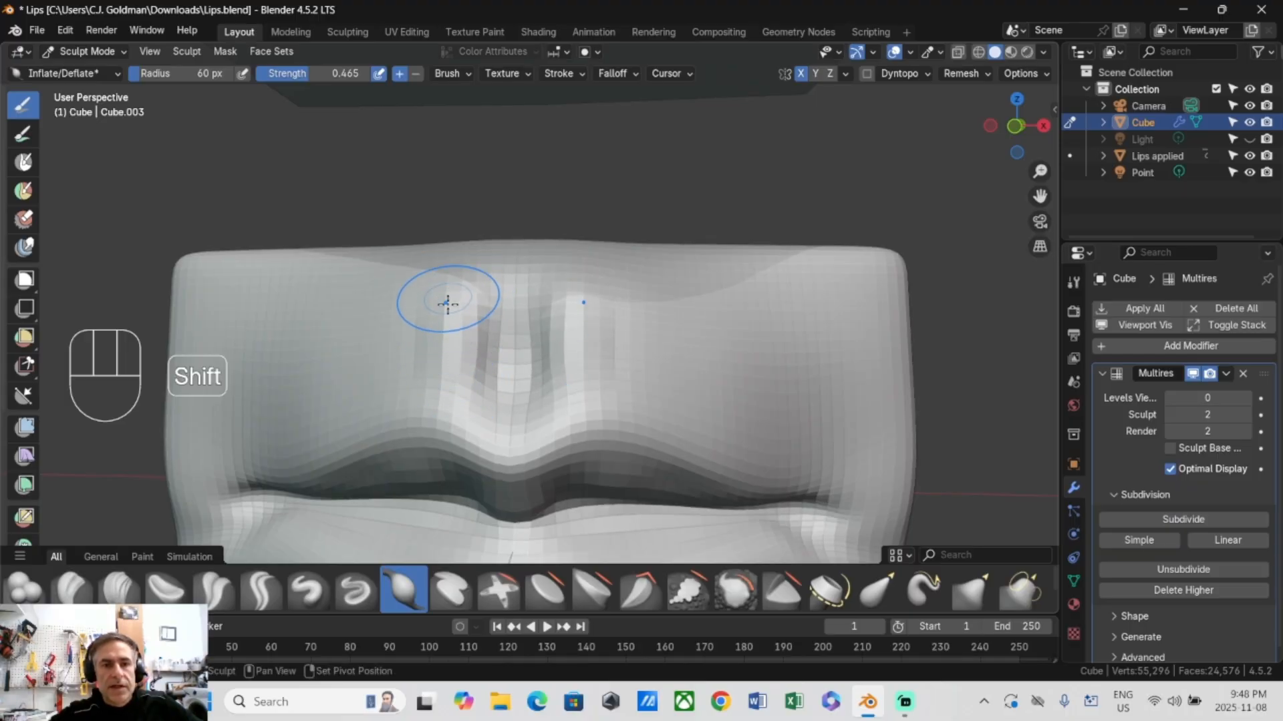
{"action": "mouse_move", "coordinate": [444, 301]}
{"action": "left_mouse_down", "text": "shift"}
{"action": "mouse_move", "coordinate": [472, 350]}
{"action": "mouse_move", "coordinate": [423, 302]}
{"action": "left_mouse_up", "text": "shift"}
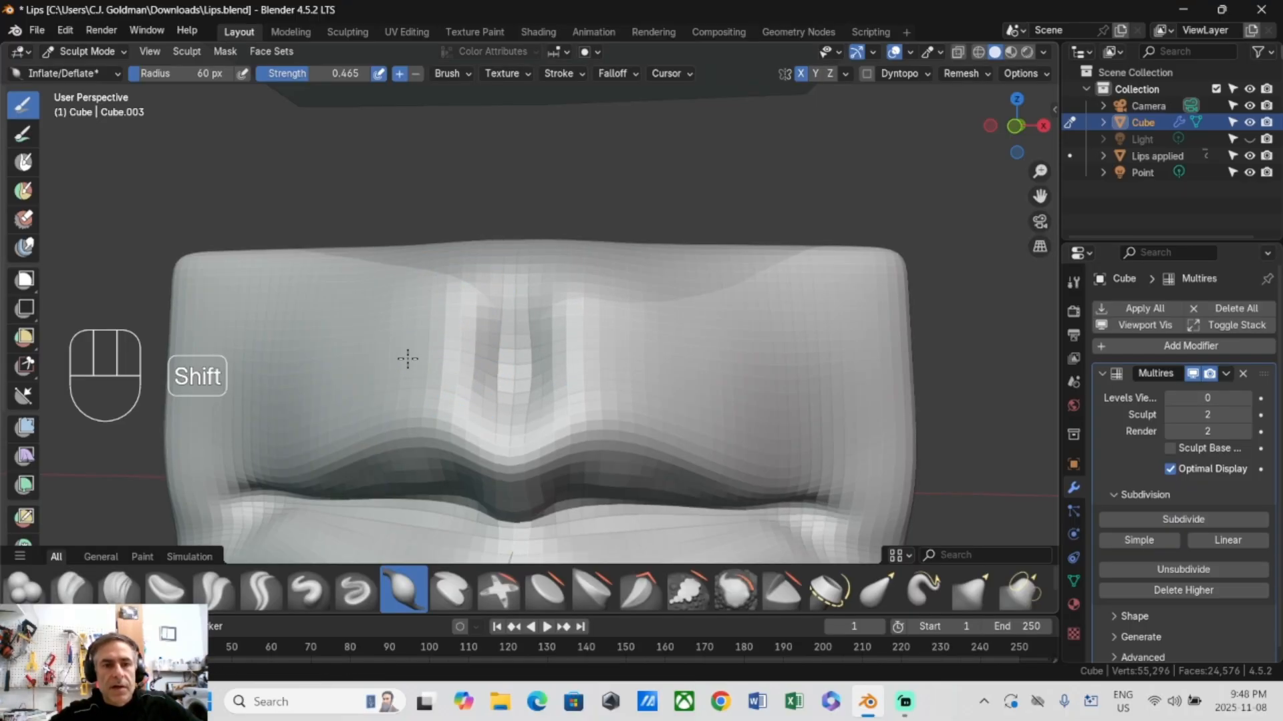
{"action": "left_click_drag", "start_coordinate": [407, 359], "coordinate": [431, 275], "text": "shift"}
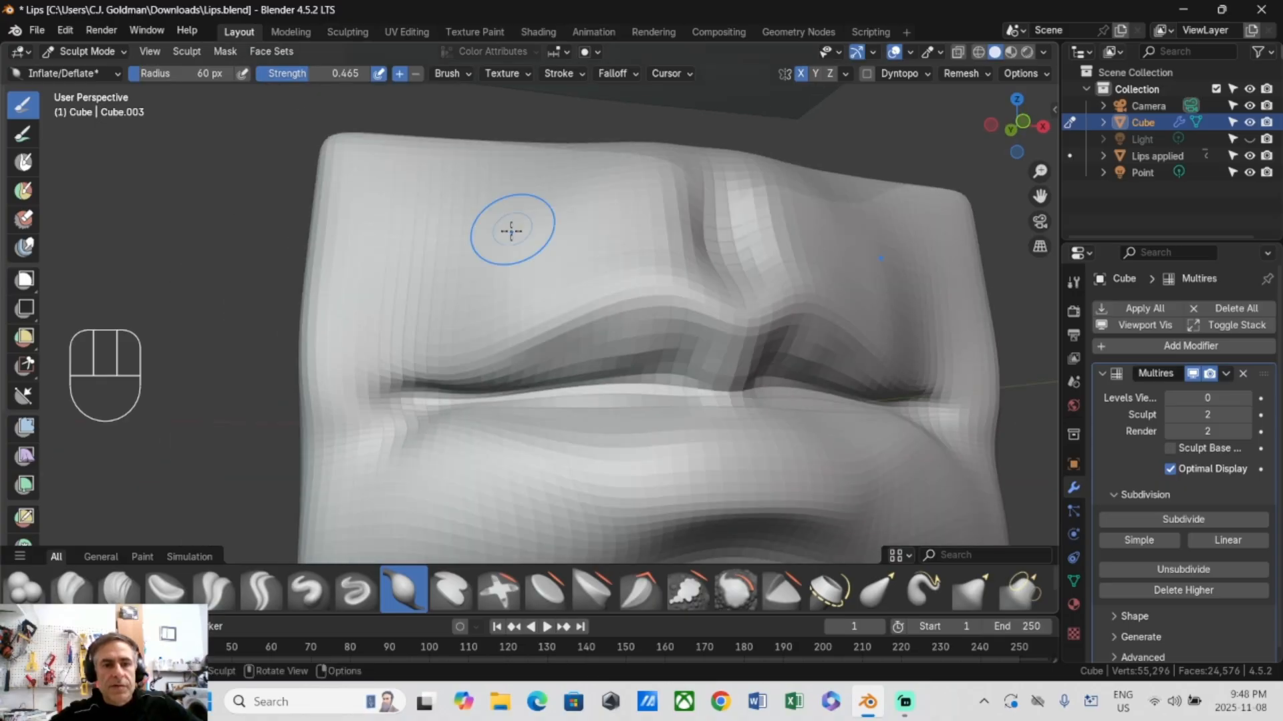
{"action": "left_click_drag", "start_coordinate": [407, 355], "coordinate": [459, 338], "text": "ctrl"}
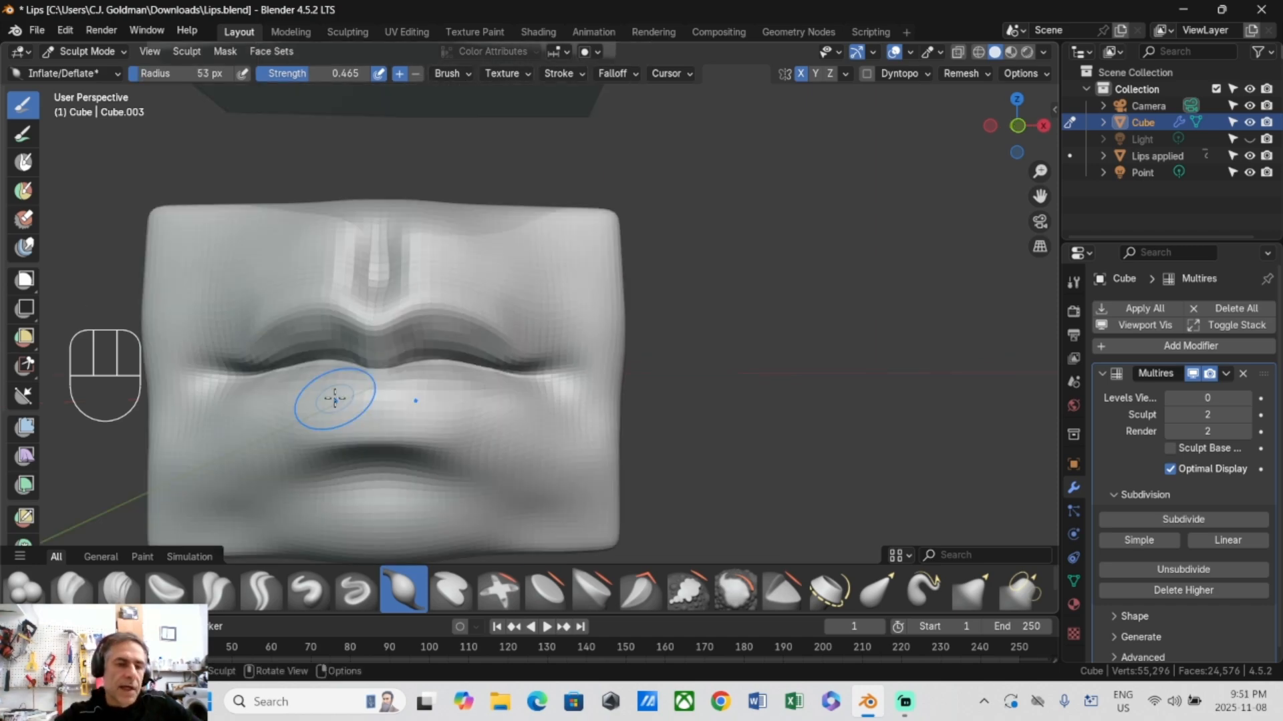
Step: Set the Draw Sharp brush's strength to 0.179, undo the rough strokes, and define the lower edge of the lower lip
{"action": "key", "text": "3"}
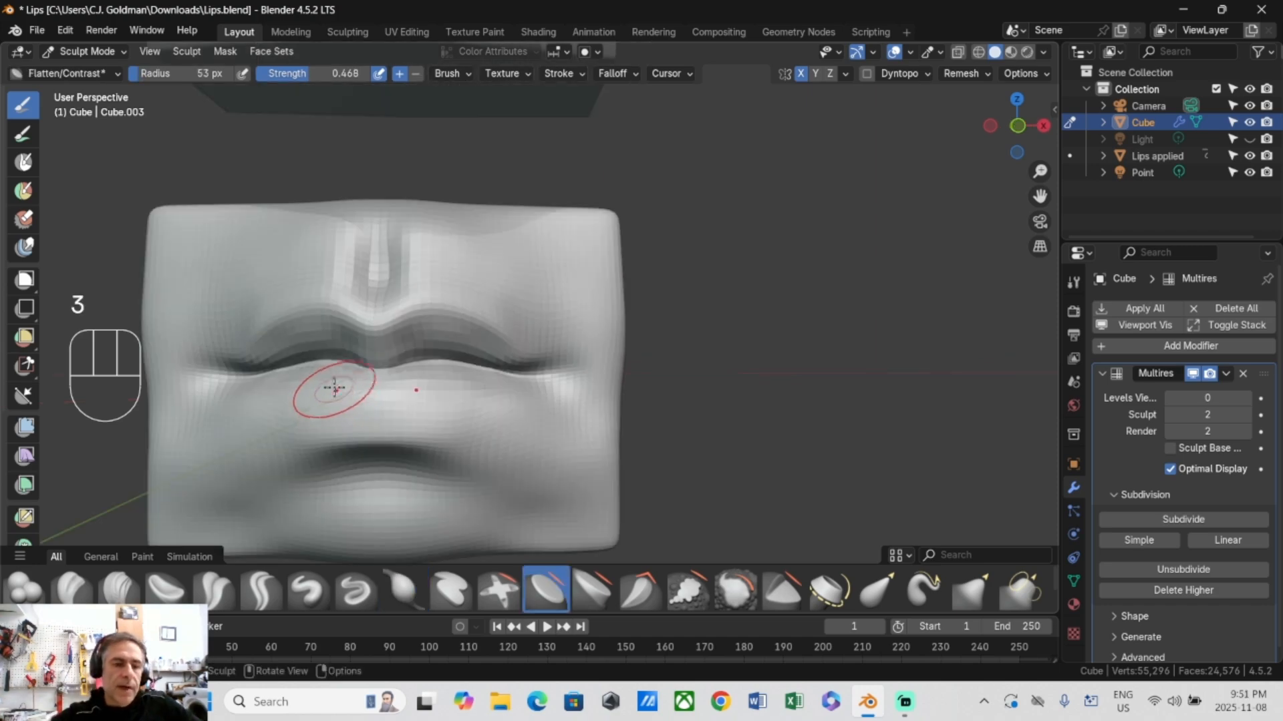
{"action": "key", "text": "2"}
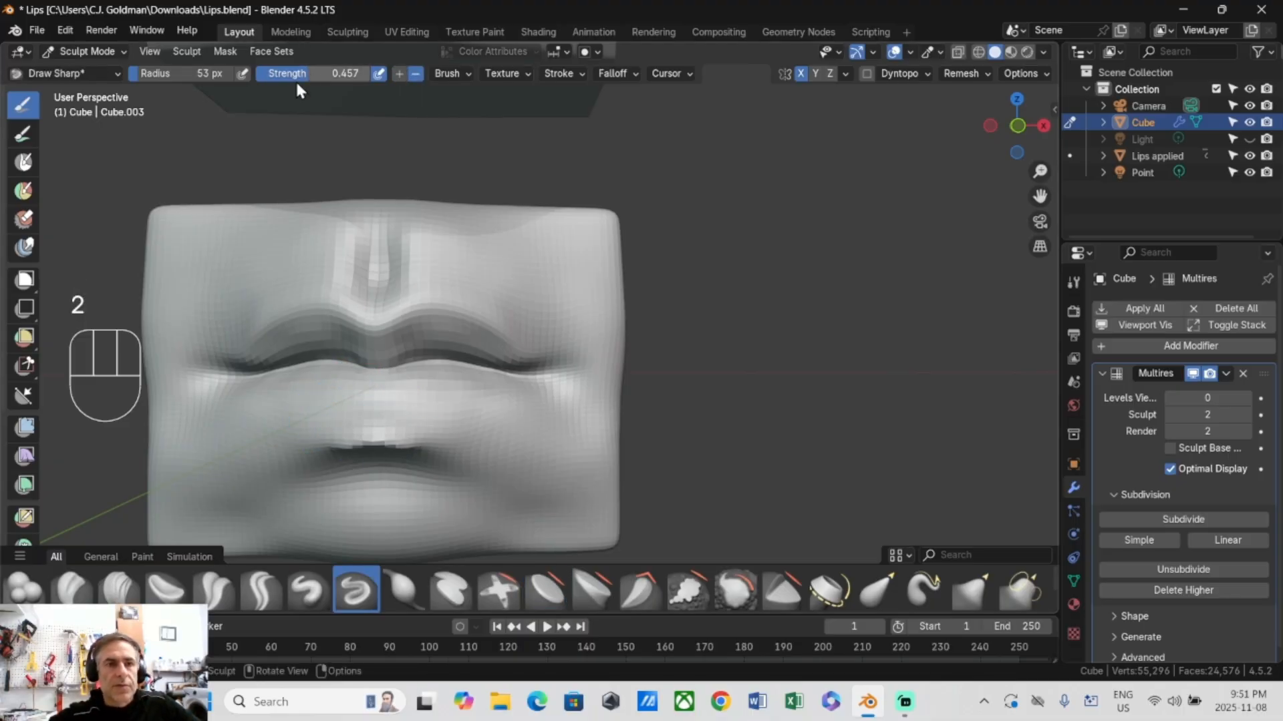
{"action": "left_click_drag", "start_coordinate": [295, 79], "coordinate": [254, 79]}
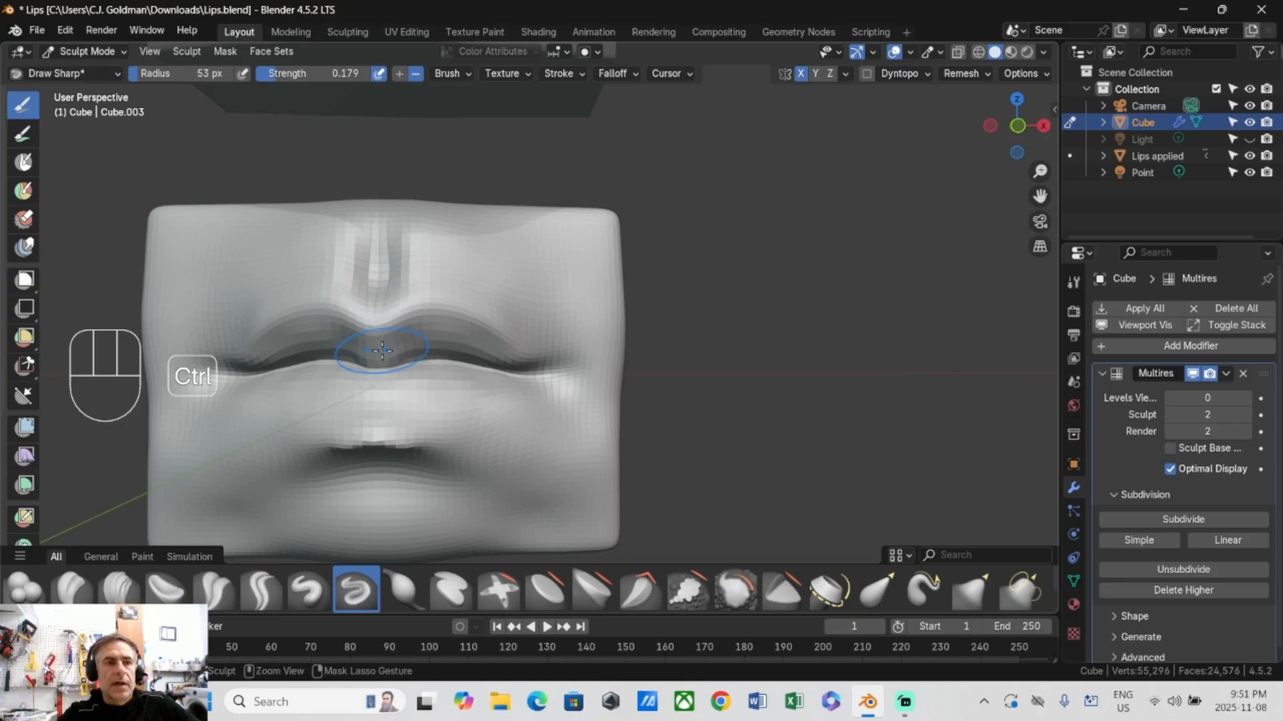
{"action": "key", "text": "ctrl+z"}
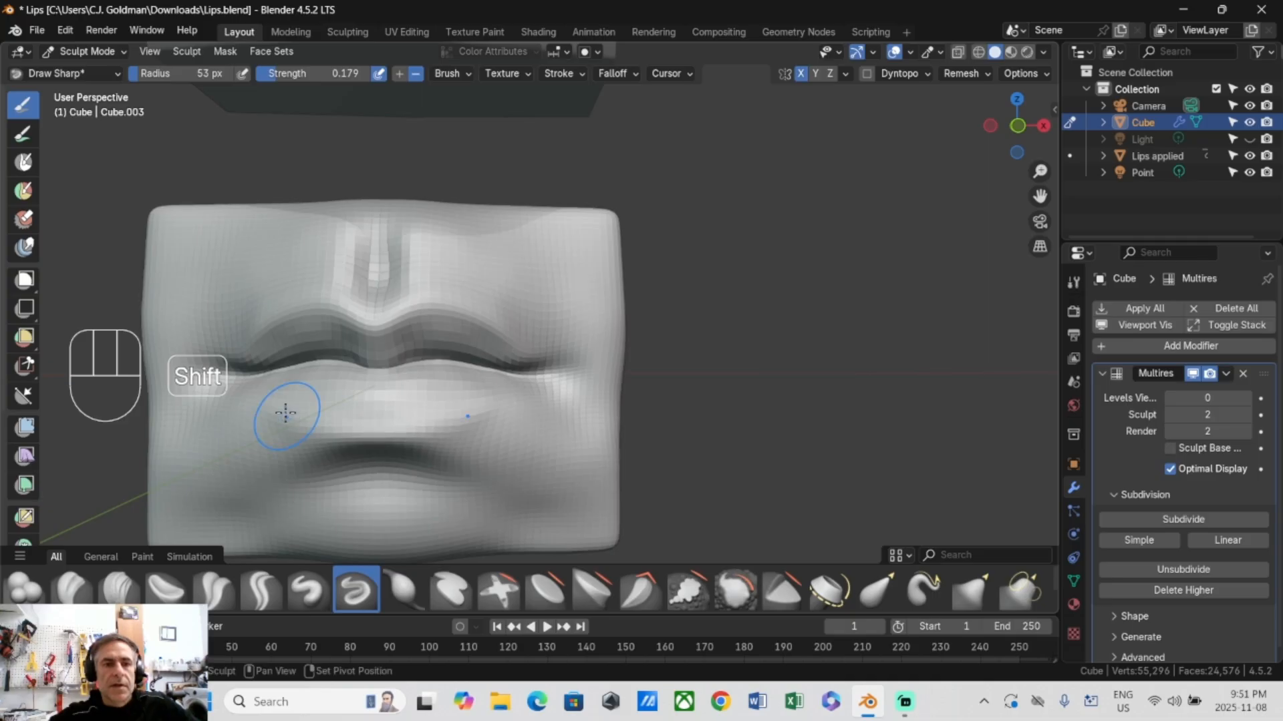
Step: Define the cupid's bow and upper lip border with the Draw Sharp brush at a 53 px radius
{"action": "scroll", "coordinate": [367, 293], "scroll_direction": "up", "scroll_amount": 2}
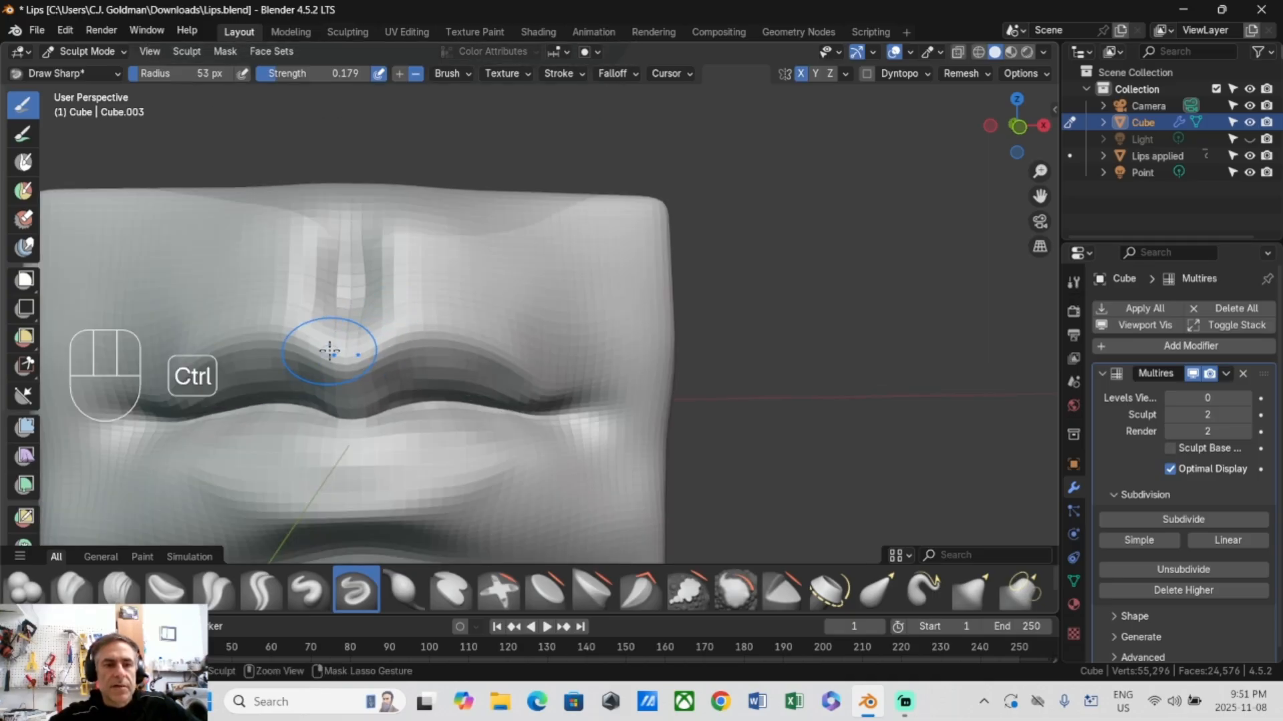
{"action": "left_click_drag", "start_coordinate": [356, 348], "coordinate": [370, 358], "text": "ctrl"}
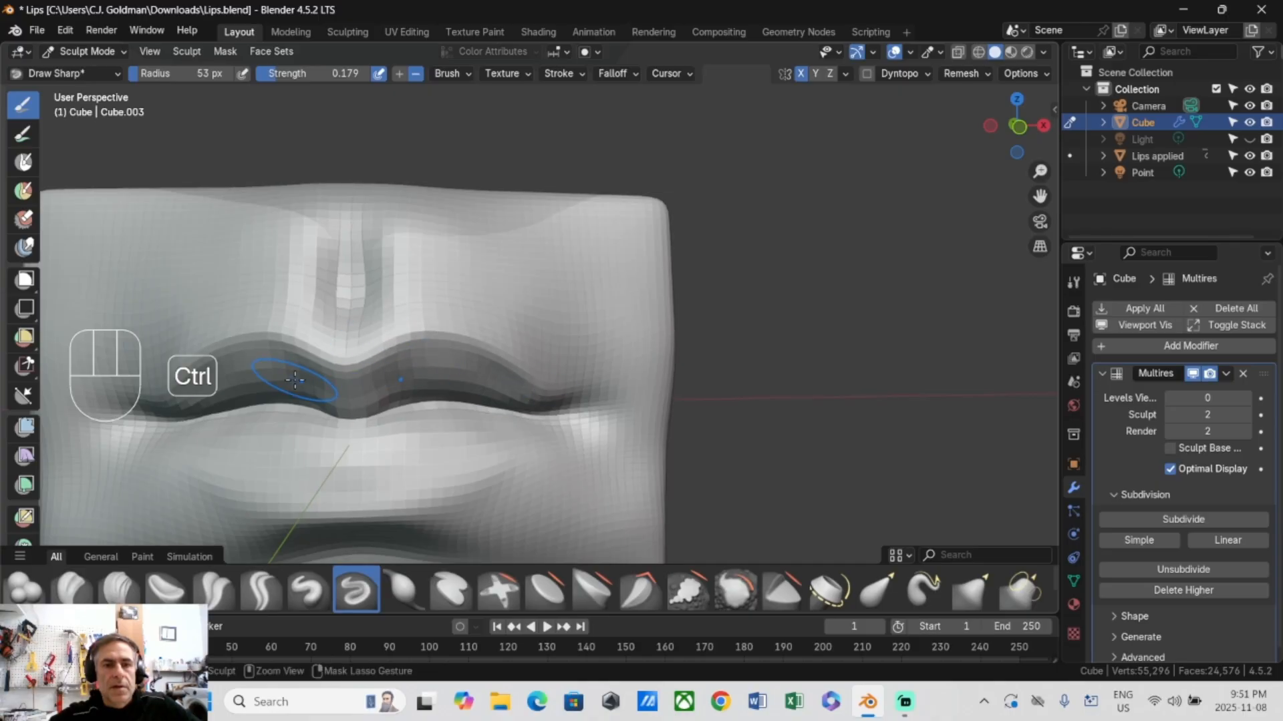
{"action": "left_click", "coordinate": [328, 415]}
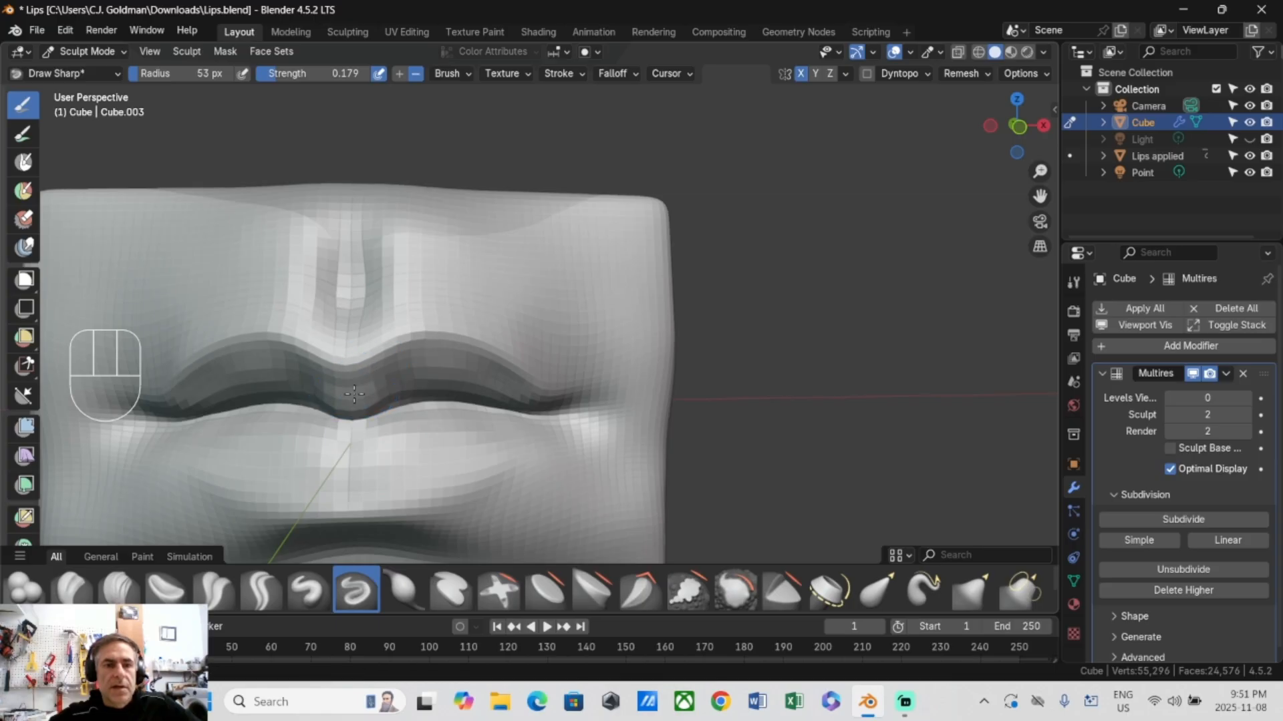
Step: Shape the centre of the upper lip and carve a vertical crease down the middle of the lower lip with Draw Sharp
{"action": "middle_click_drag", "start_coordinate": [358, 399], "coordinate": [268, 329]}
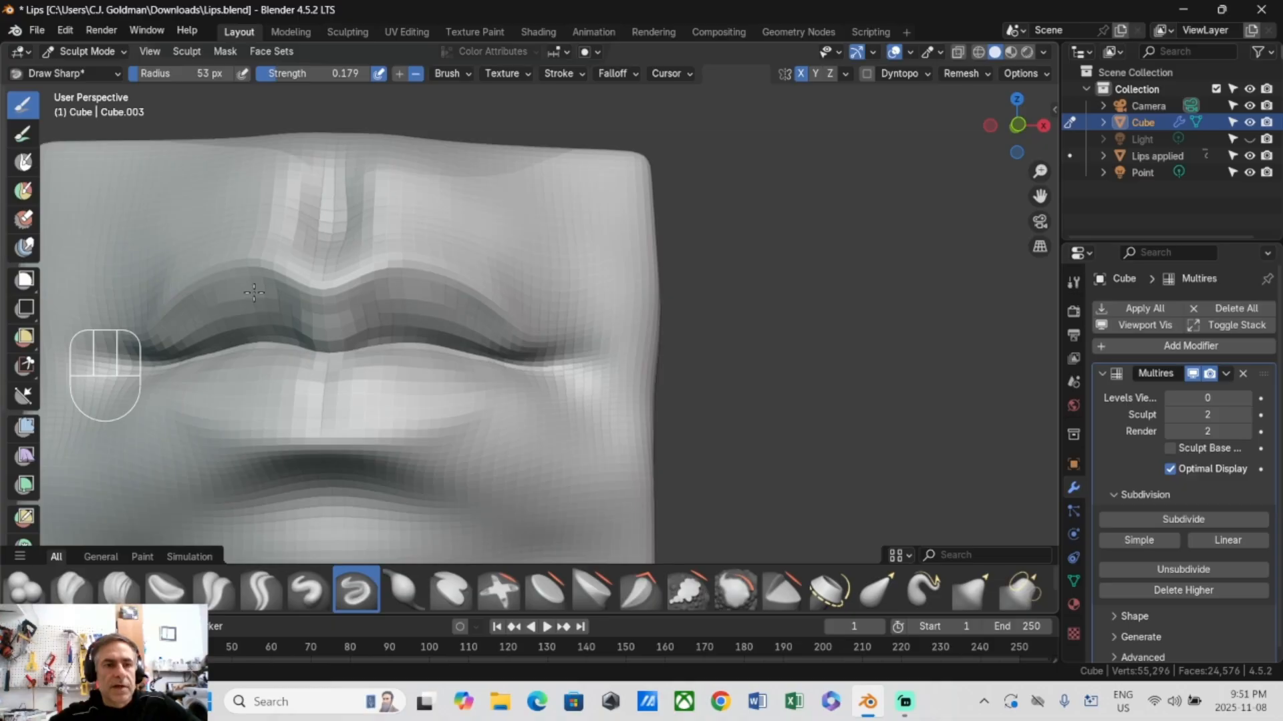
{"action": "middle_click_drag", "start_coordinate": [269, 327], "coordinate": [289, 315]}
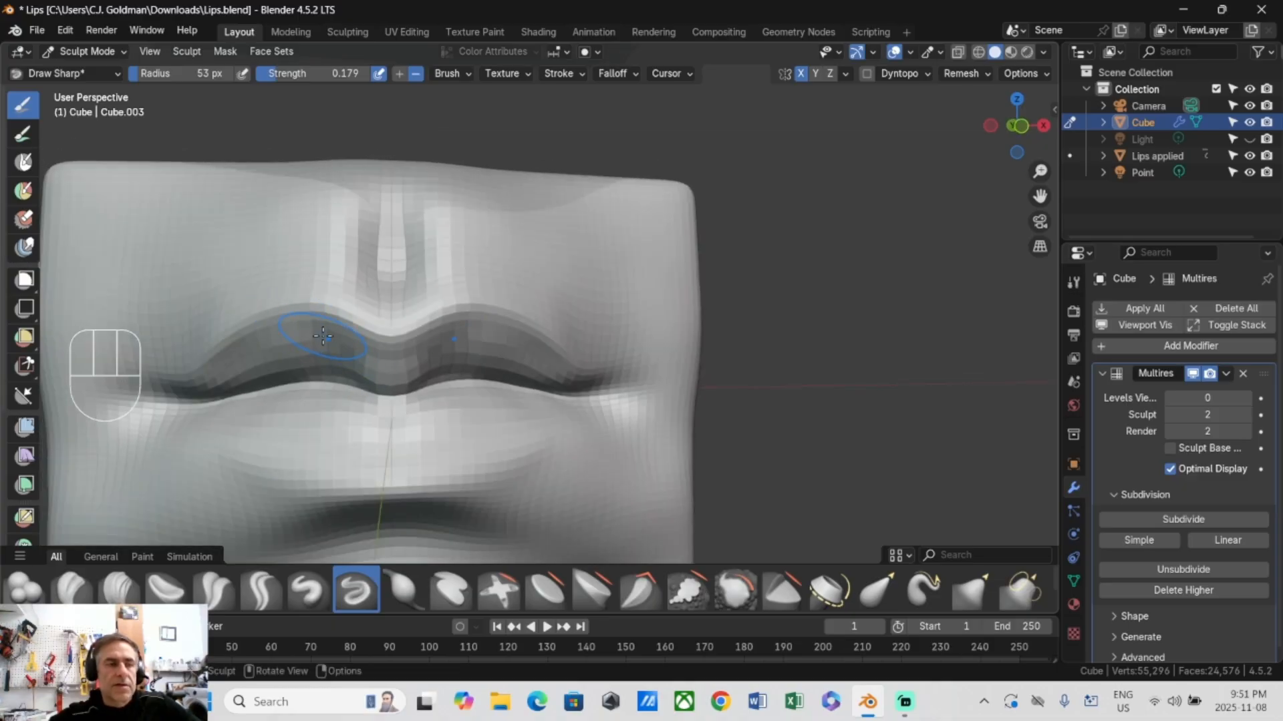
{"action": "key", "text": "ctrl"}
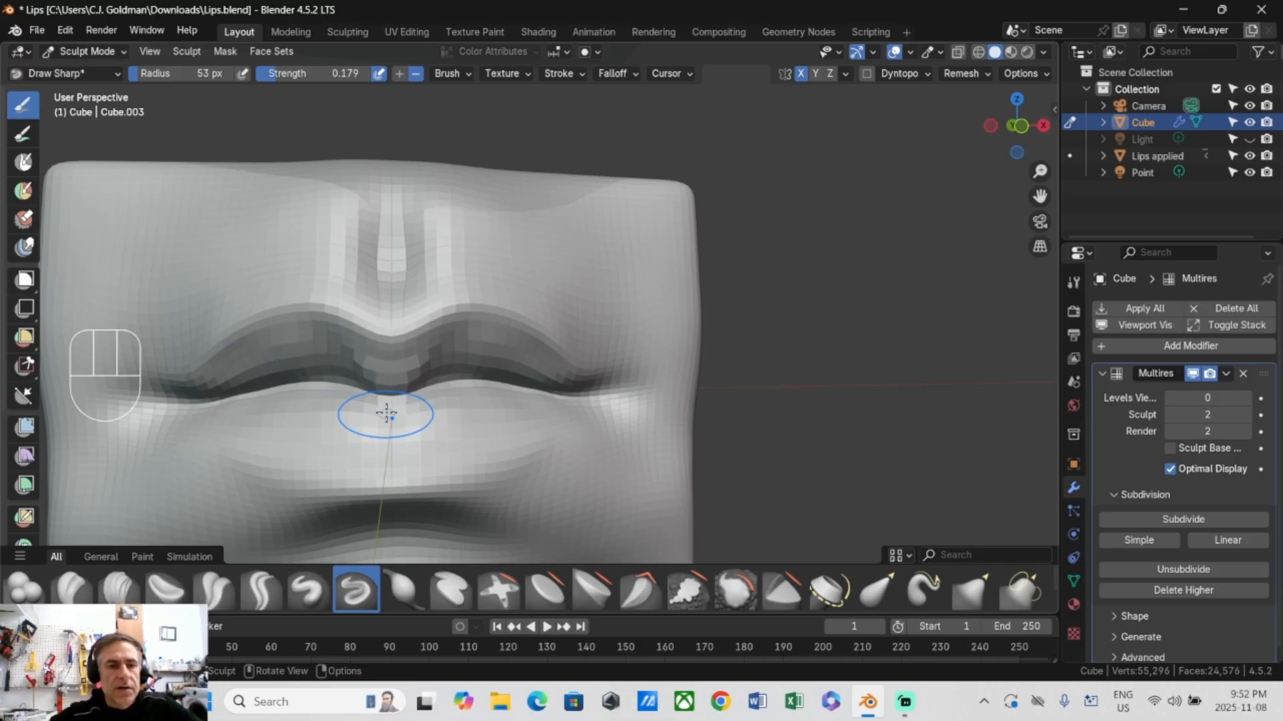
{"action": "left_click_drag", "start_coordinate": [387, 409], "coordinate": [391, 418]}
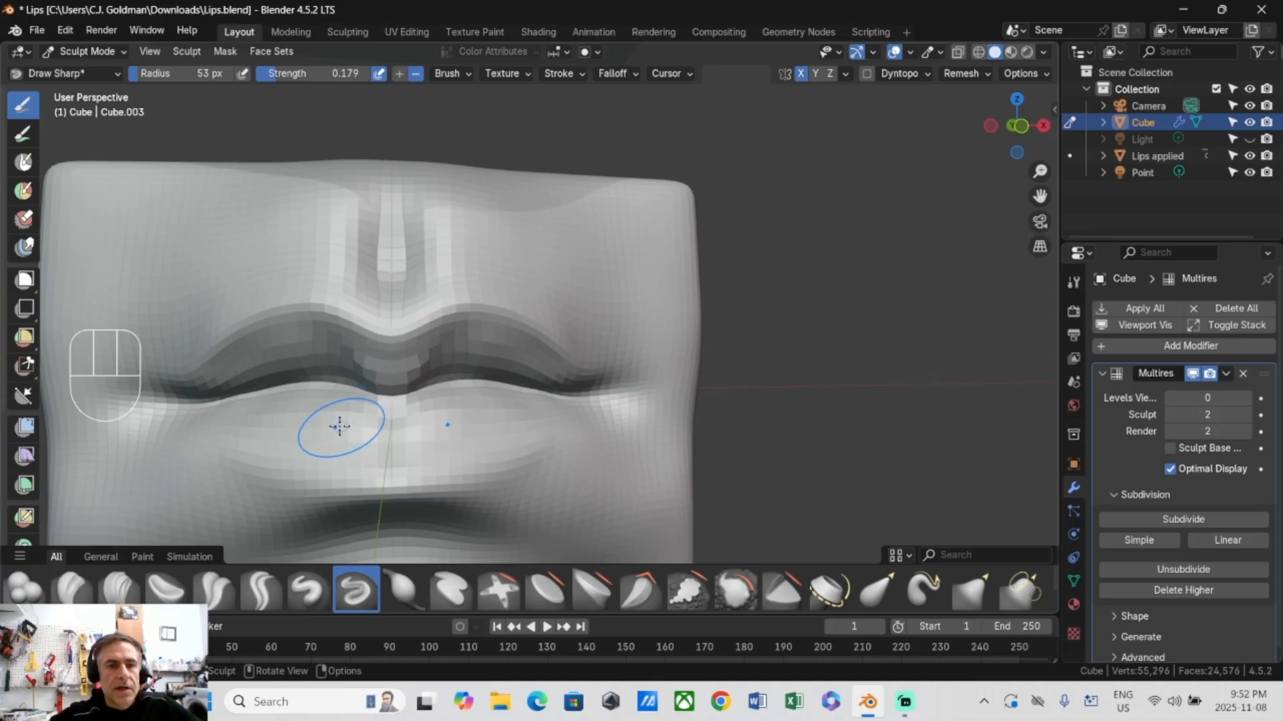
{"action": "middle_click_drag", "start_coordinate": [339, 360], "coordinate": [378, 345]}
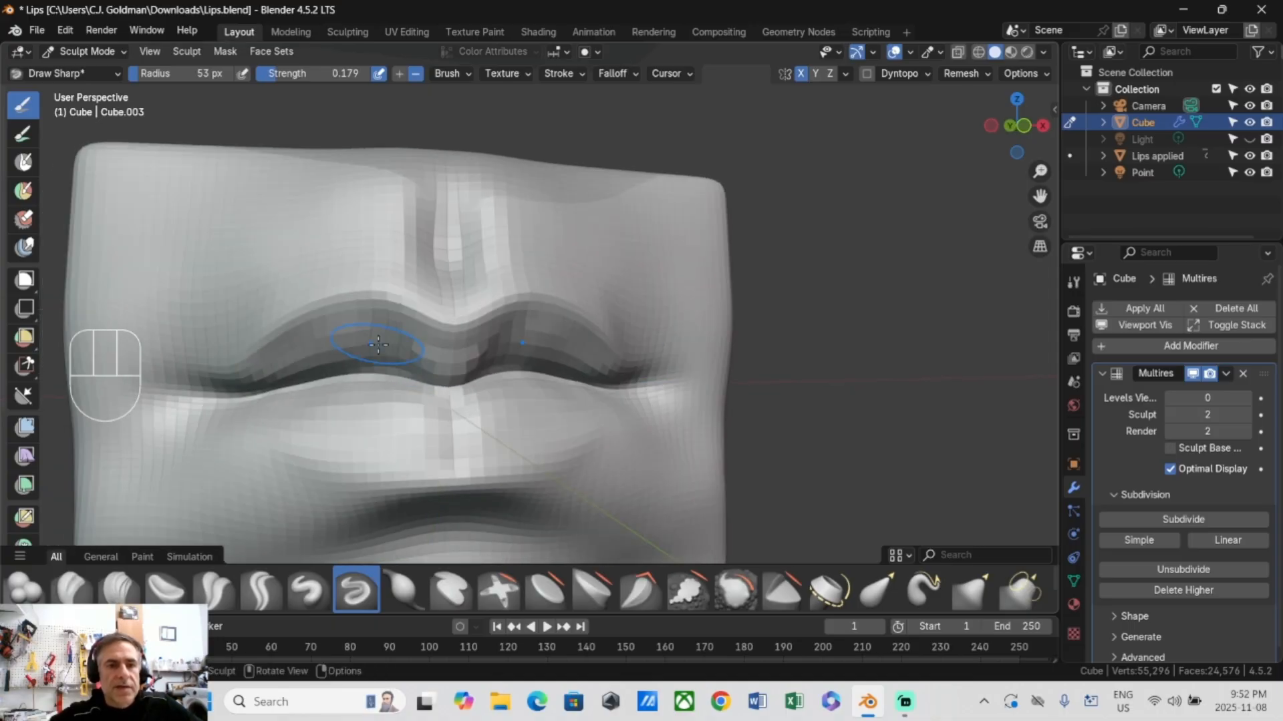
Step: Add volume to the sides of the upper lip with the Inflate/Deflate brush at a 53 px radius
{"action": "key", "text": "i"}
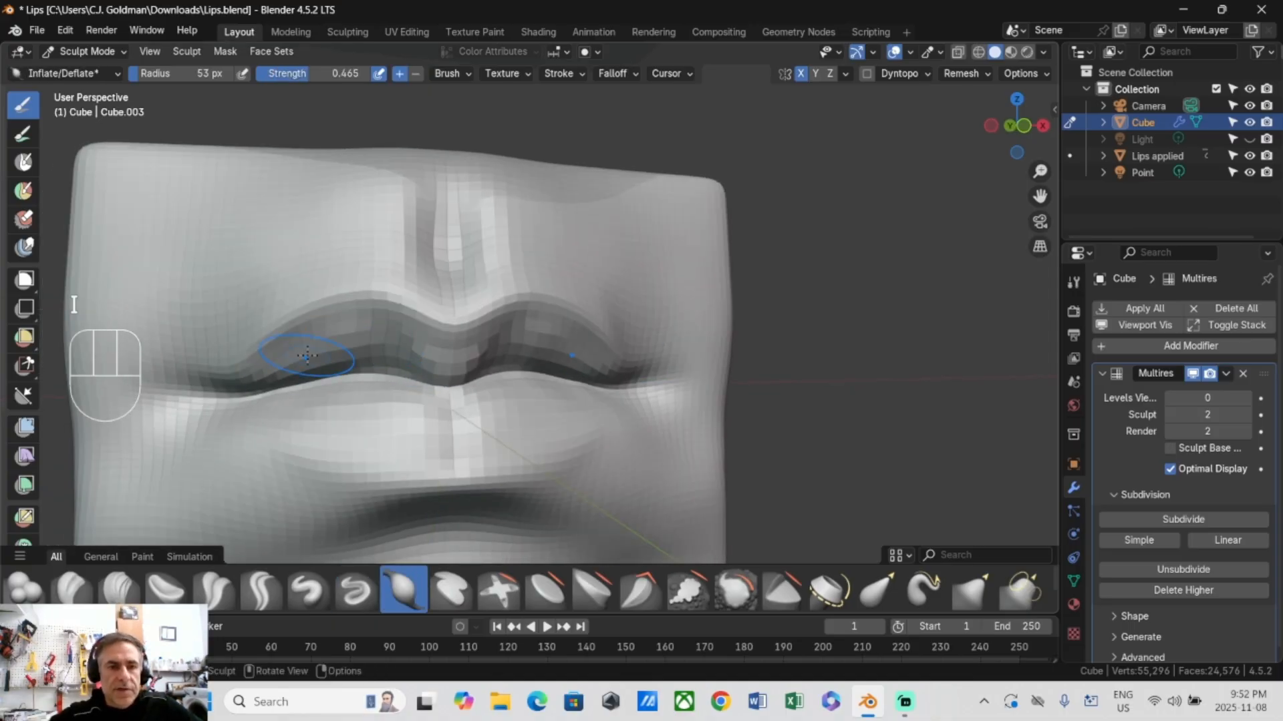
{"action": "mouse_move", "coordinate": [306, 356]}
{"action": "left_mouse_down"}
{"action": "mouse_move", "coordinate": [346, 350]}
{"action": "mouse_move", "coordinate": [334, 347]}
{"action": "mouse_move", "coordinate": [358, 329]}
{"action": "mouse_move", "coordinate": [318, 349]}
{"action": "mouse_move", "coordinate": [340, 356]}
{"action": "left_mouse_up"}
{"action": "scroll", "coordinate": [267, 402], "scroll_direction": "down", "scroll_amount": 3}
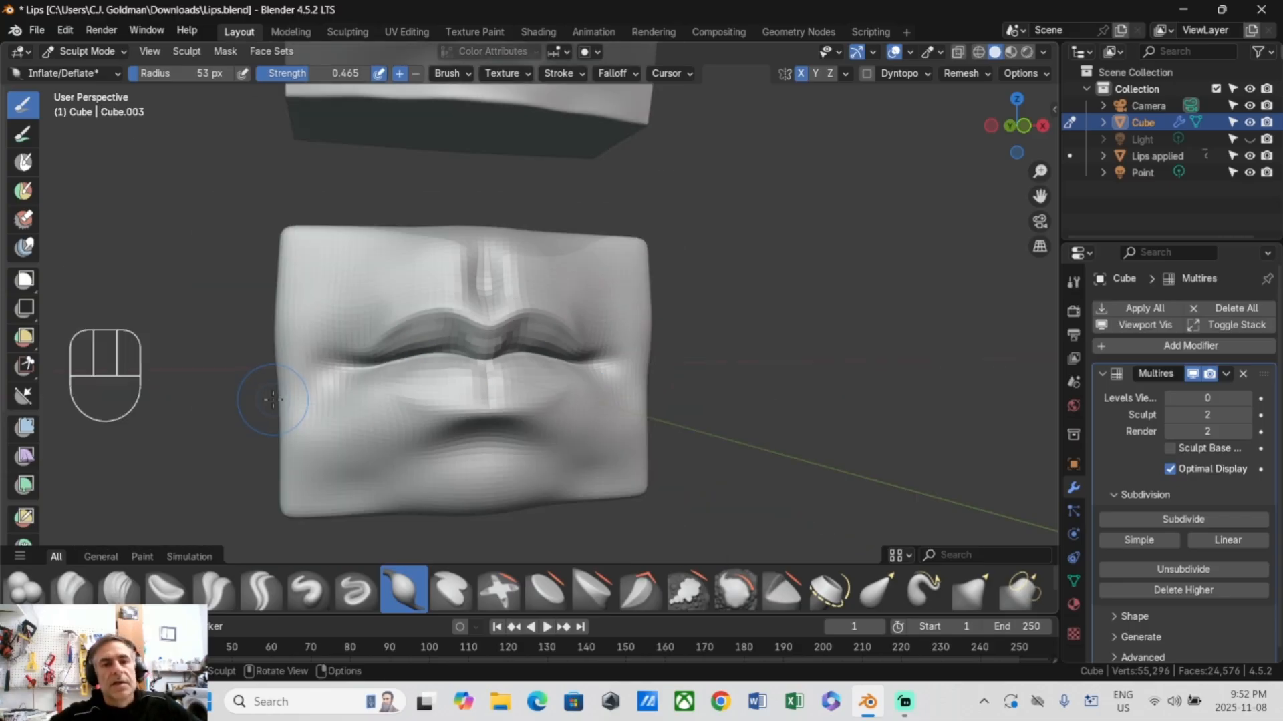
{"action": "middle_click_drag", "start_coordinate": [359, 400], "coordinate": [334, 401]}
{"action": "scroll", "coordinate": [454, 382], "scroll_direction": "up", "scroll_amount": 1}
{"action": "middle_click_drag", "start_coordinate": [452, 381], "coordinate": [391, 321]}
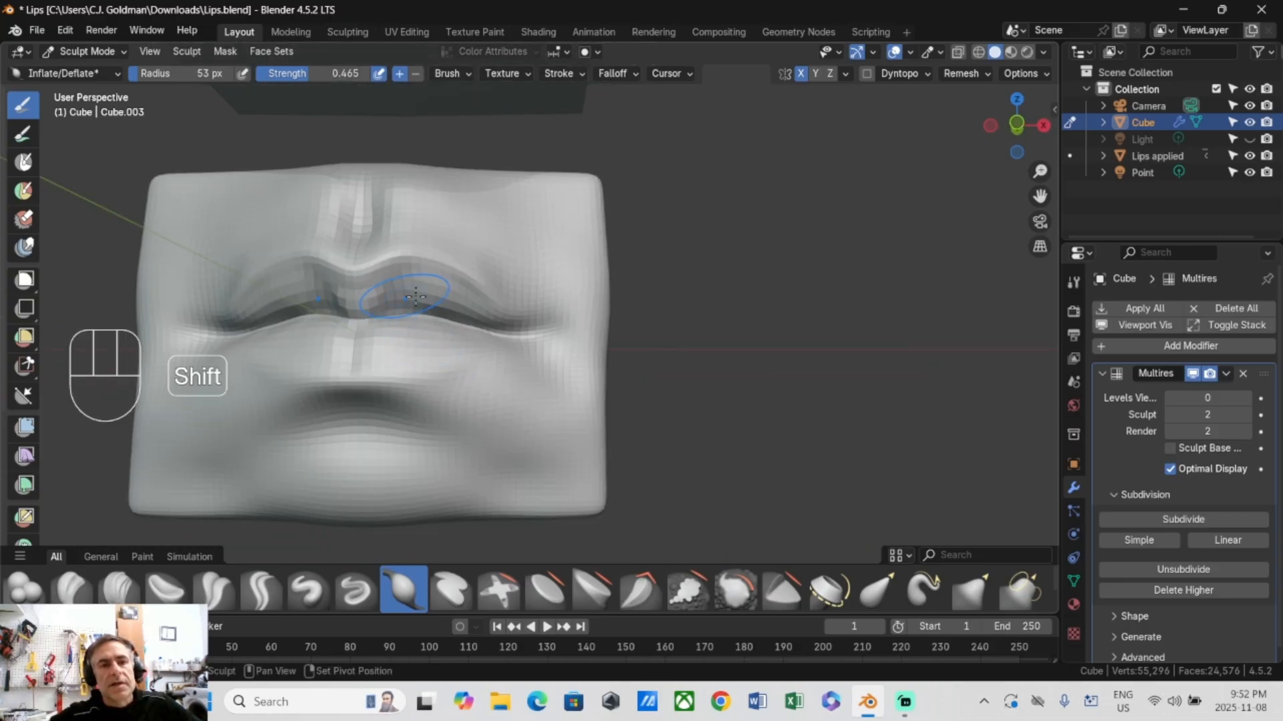
Step: Subdivide the Multiresolution modifier to level 3 and sharpen the philtrum ridges with the Flatten/Contrast brush at a 38 px radius
{"action": "left_click", "coordinate": [1136, 520]}
{"action": "middle_click_drag", "start_coordinate": [278, 325], "coordinate": [288, 304]}
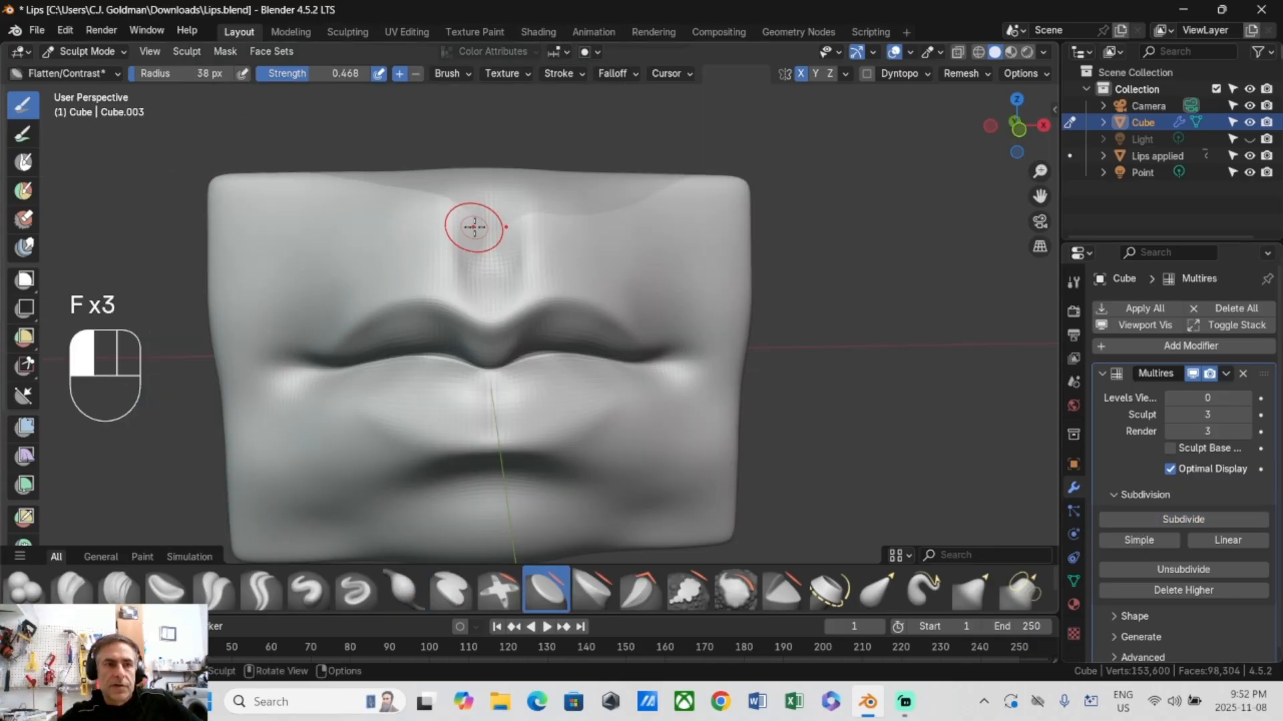
{"action": "key", "text": "f"}
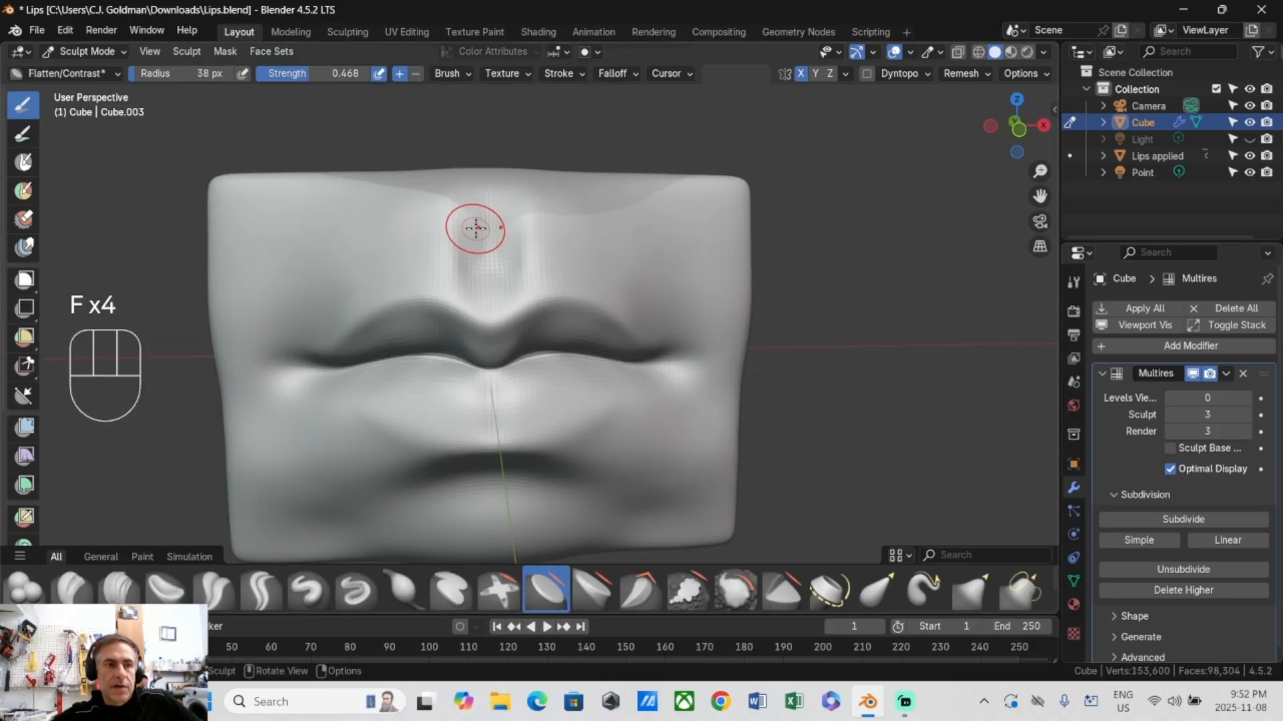
{"action": "middle_click_drag", "start_coordinate": [475, 229], "coordinate": [455, 243]}
{"action": "mouse_move", "coordinate": [434, 248]}
{"action": "left_mouse_down"}
{"action": "mouse_move", "coordinate": [434, 225]}
{"action": "mouse_move", "coordinate": [457, 274]}
{"action": "left_mouse_up"}
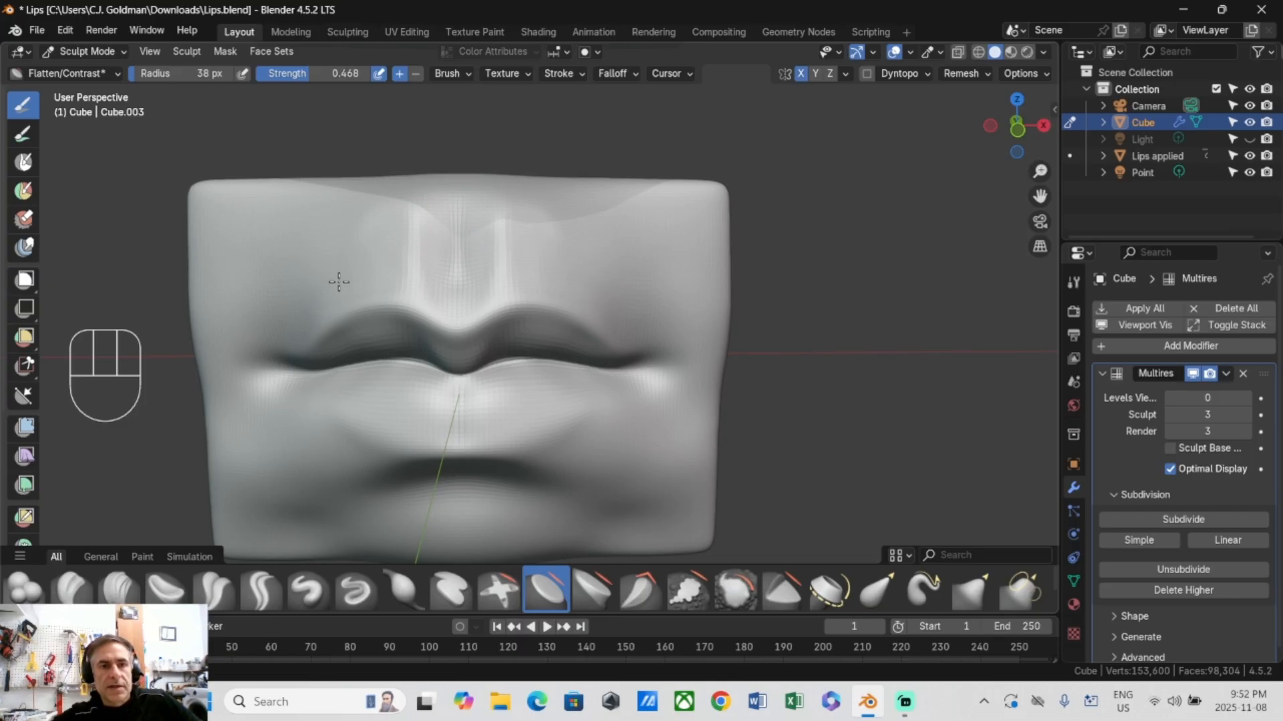
Step: Smooth and flatten the skin on both sides of the philtrum above the upper lip
{"action": "key", "text": "shift"}
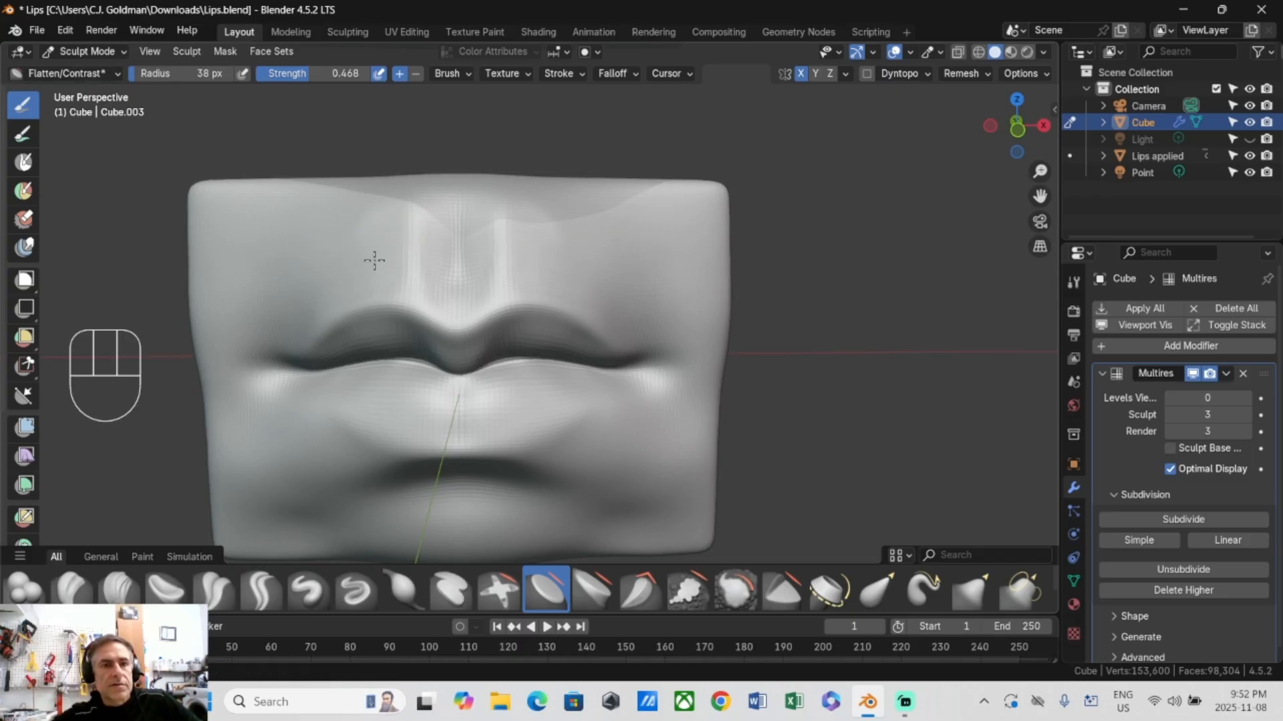
{"action": "key", "text": "shift"}
{"action": "key", "text": "shift"}
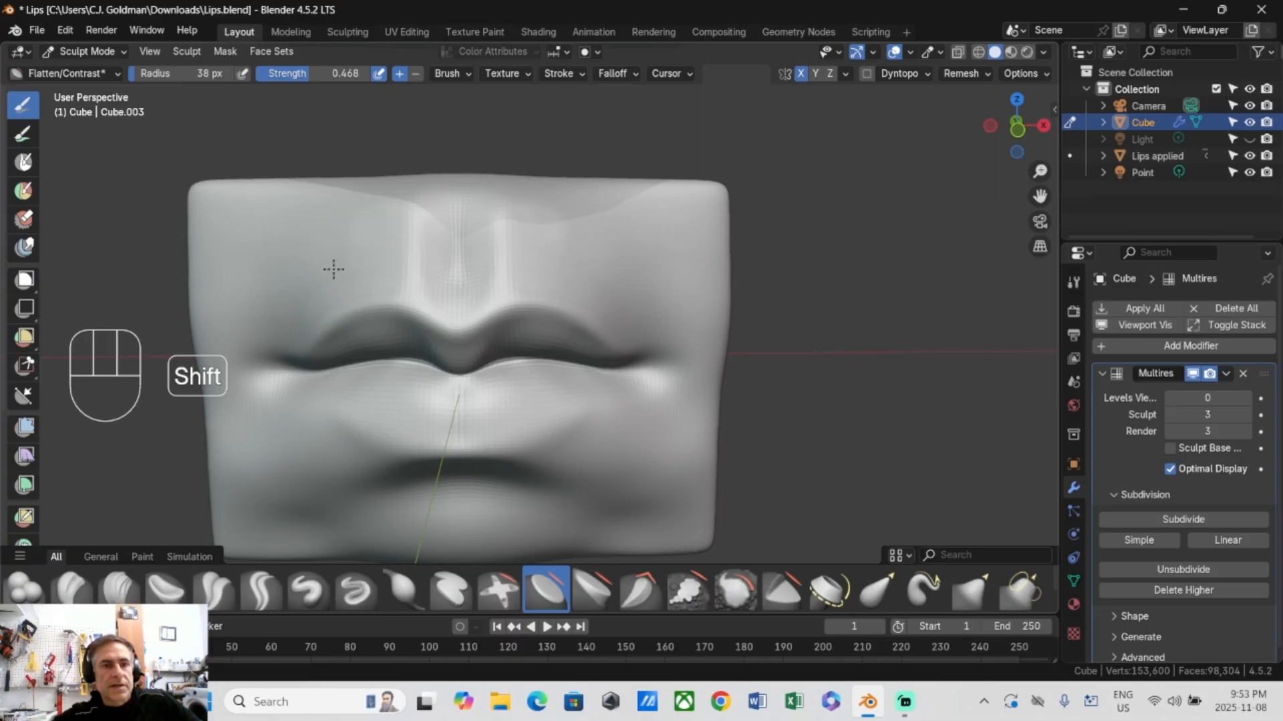
{"action": "middle_click_drag", "start_coordinate": [422, 253], "coordinate": [410, 248]}
{"action": "key", "text": "shift"}
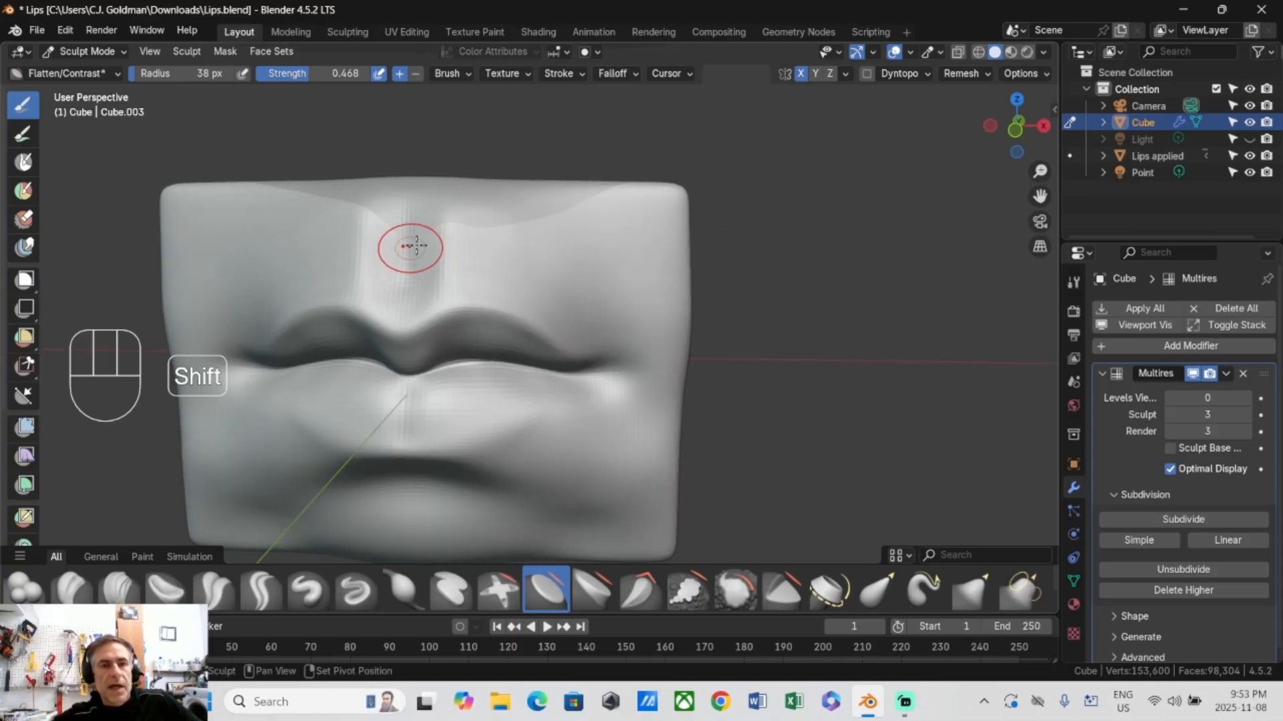
{"action": "left_click_drag", "start_coordinate": [472, 226], "coordinate": [498, 287]}
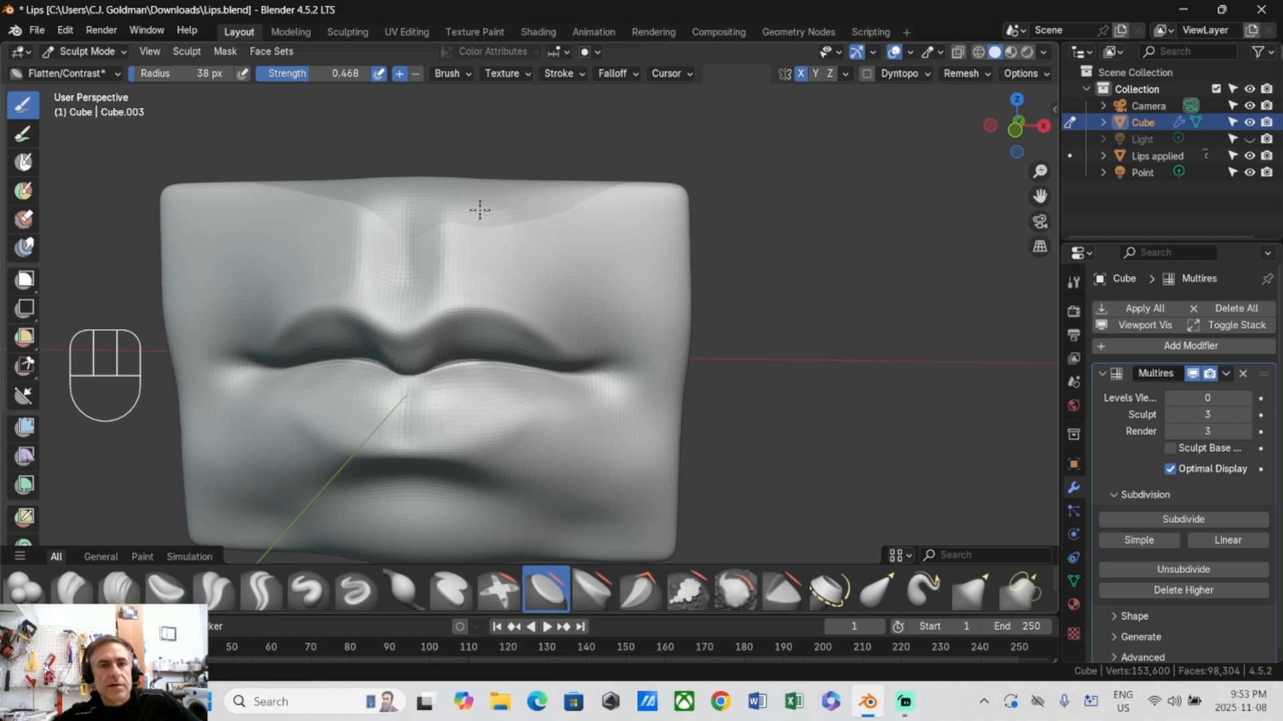
{"action": "key", "text": "shift"}
Step: Refine the form just below the mouth corner with the Flatten/Contrast brush
{"action": "middle_click_drag", "start_coordinate": [435, 246], "coordinate": [488, 272]}
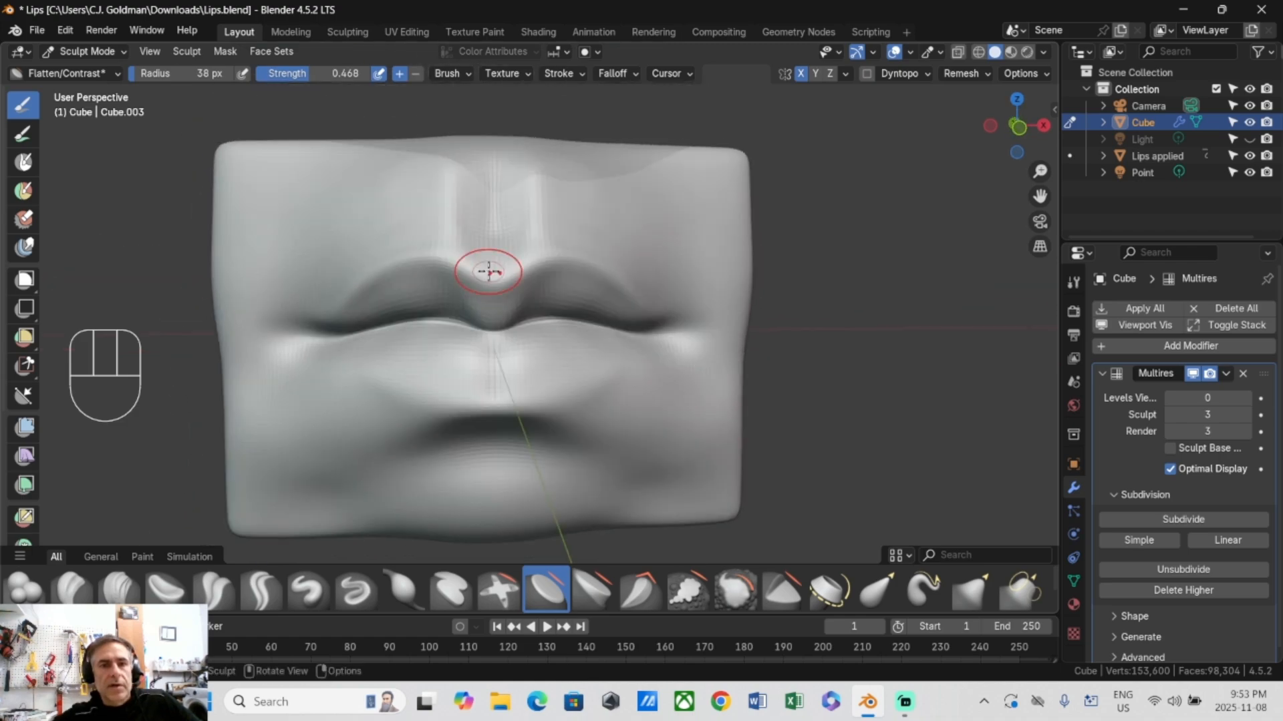
{"action": "mouse_move", "coordinate": [400, 342]}
{"action": "middle_mouse_down"}
{"action": "mouse_move", "coordinate": [370, 354]}
{"action": "mouse_move", "coordinate": [401, 349]}
{"action": "middle_mouse_up"}
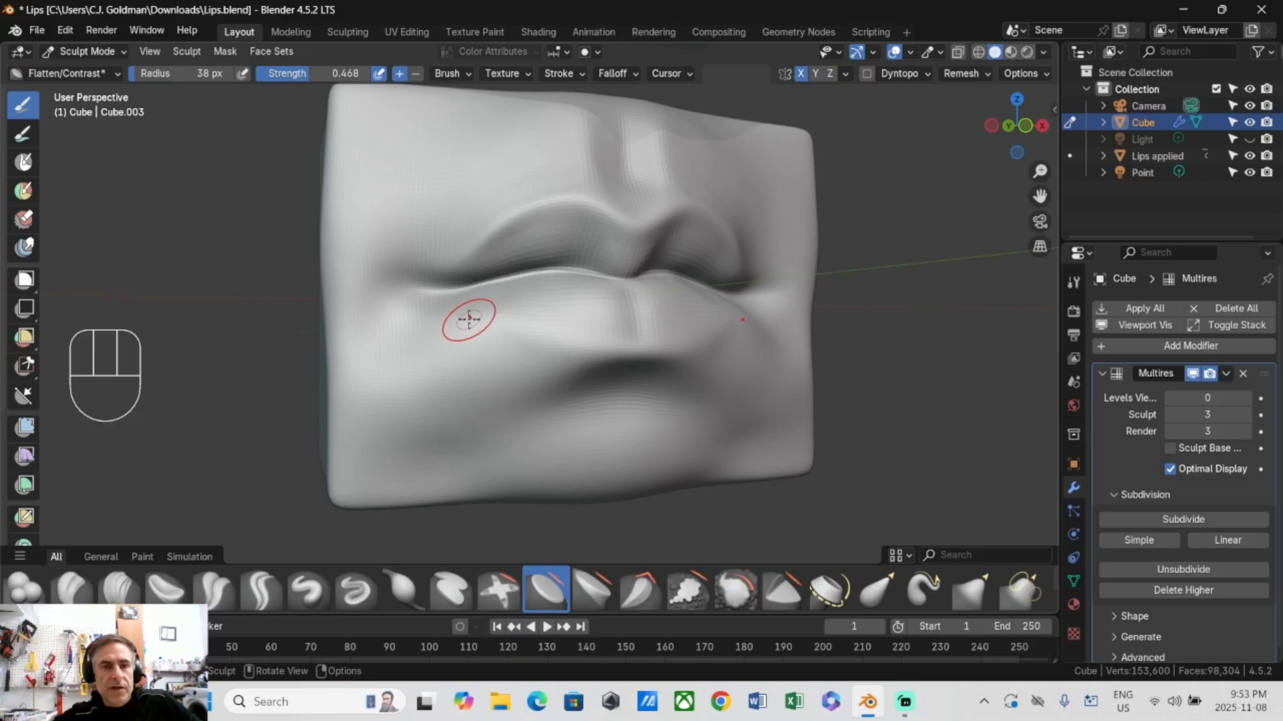
{"action": "left_click_drag", "start_coordinate": [425, 305], "coordinate": [436, 314]}
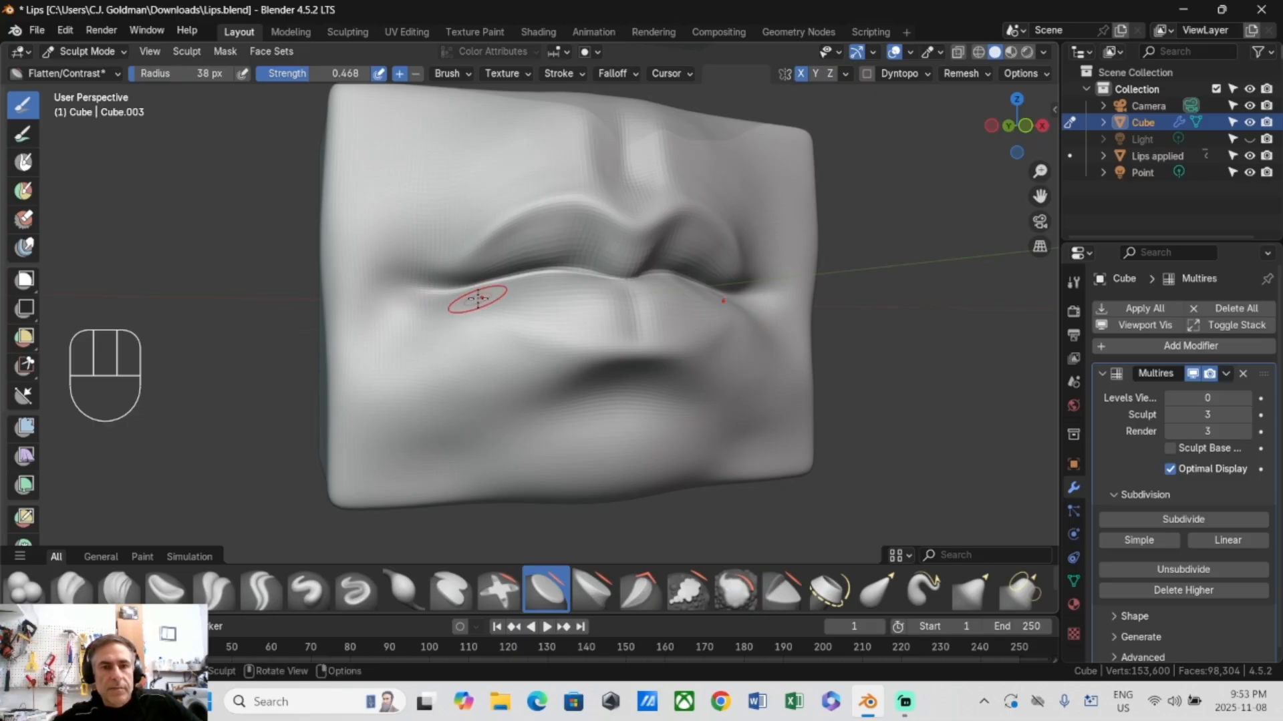
{"action": "key", "text": "2"}
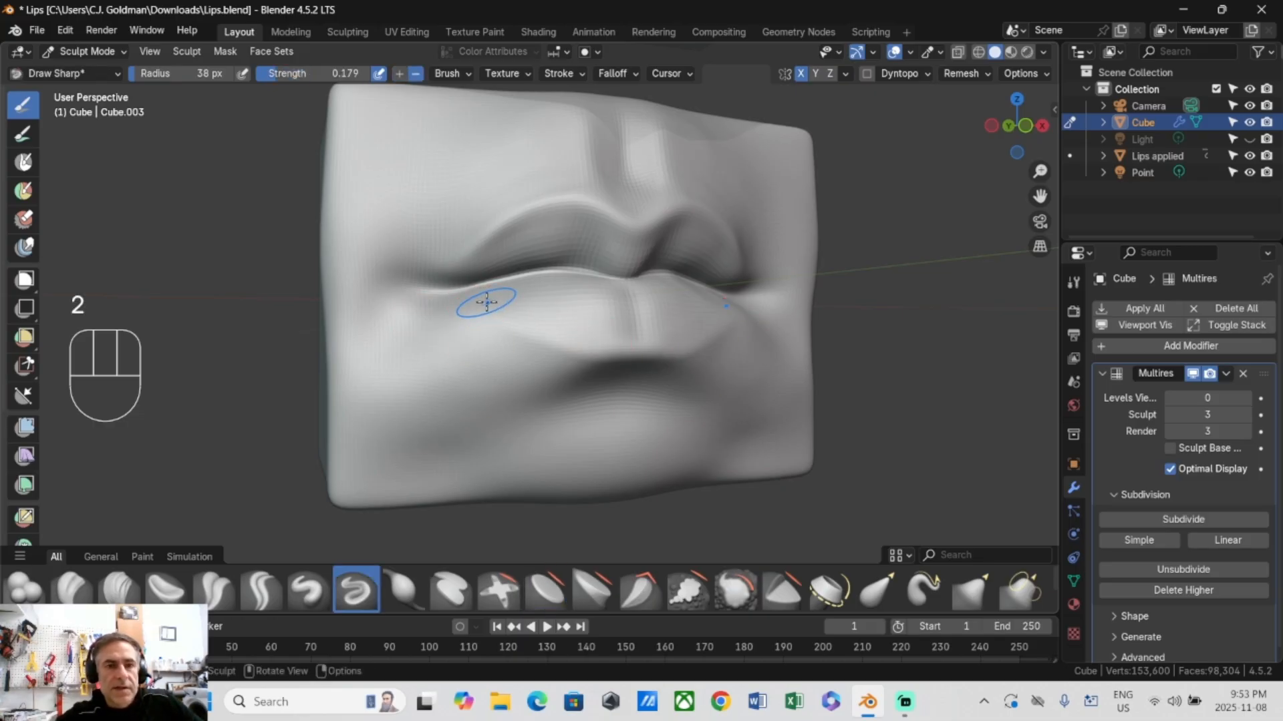
{"action": "left_click_drag", "start_coordinate": [475, 300], "coordinate": [474, 299]}
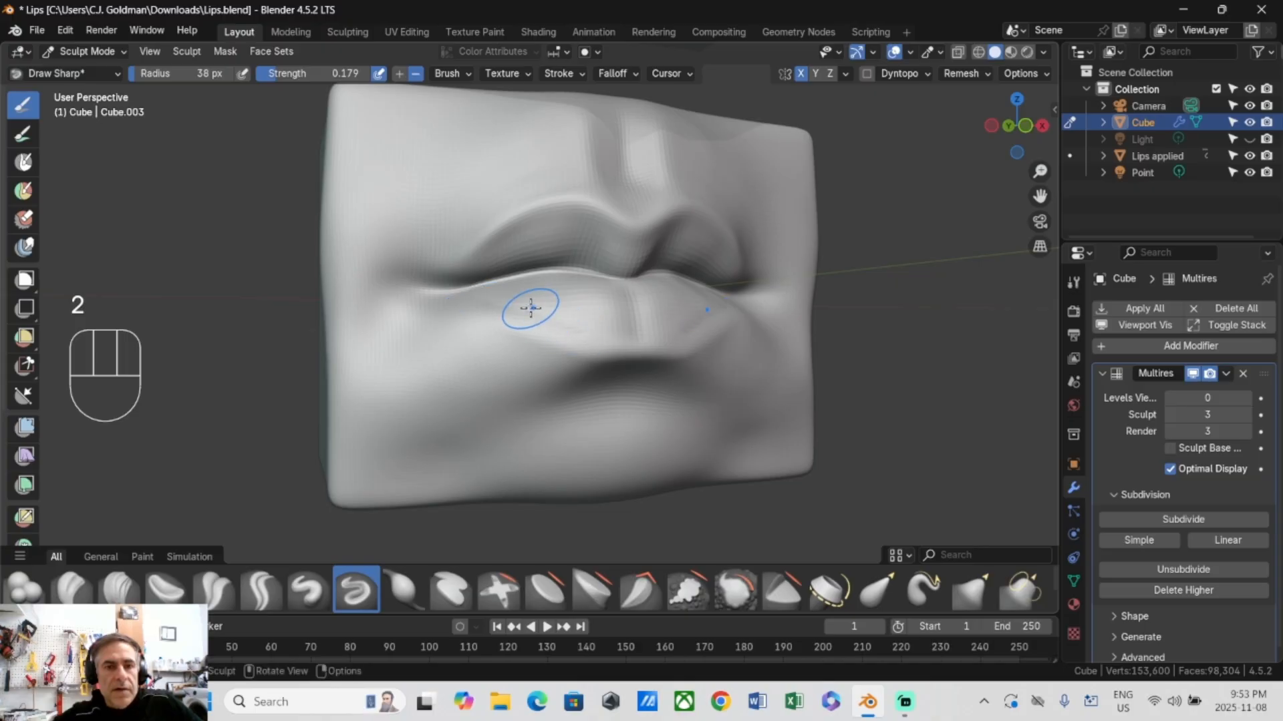
{"action": "key", "text": "ctrl+z"}
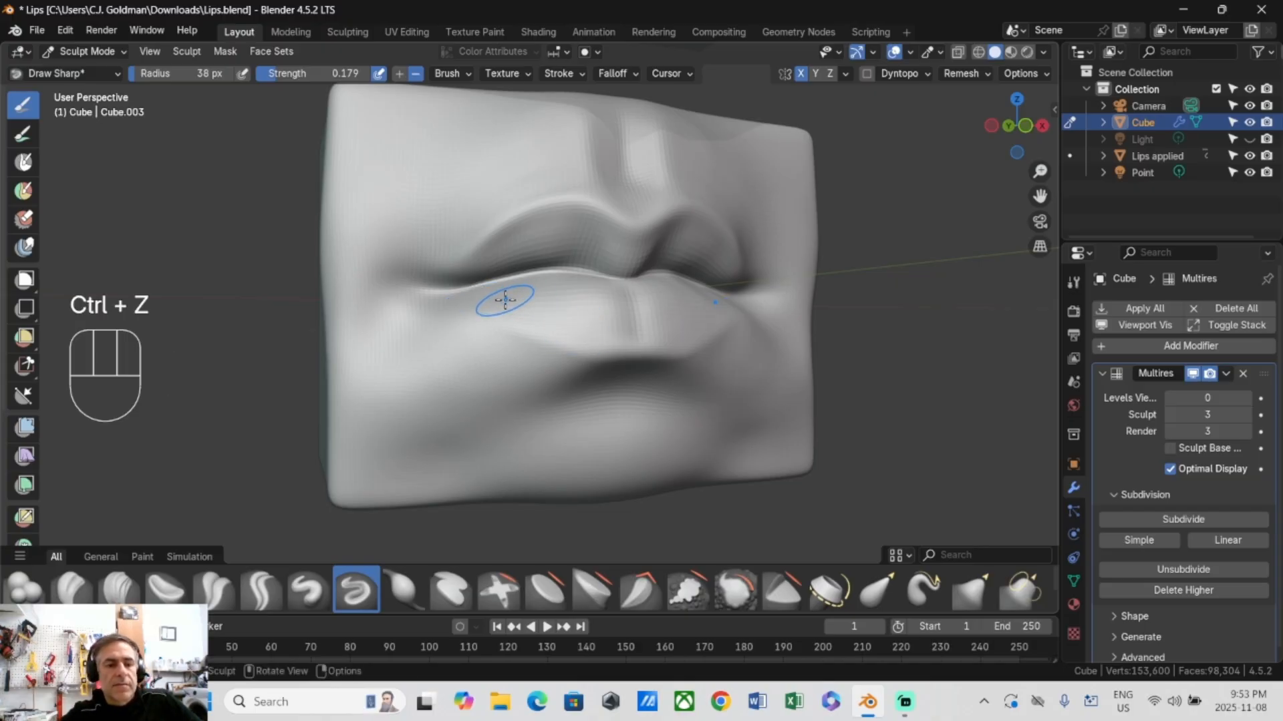
Step: Try building up the area below the mouth corners with the Clay Strips brush at 0.818 strength
{"action": "scroll", "coordinate": [505, 300], "scroll_direction": "up", "scroll_amount": 2}
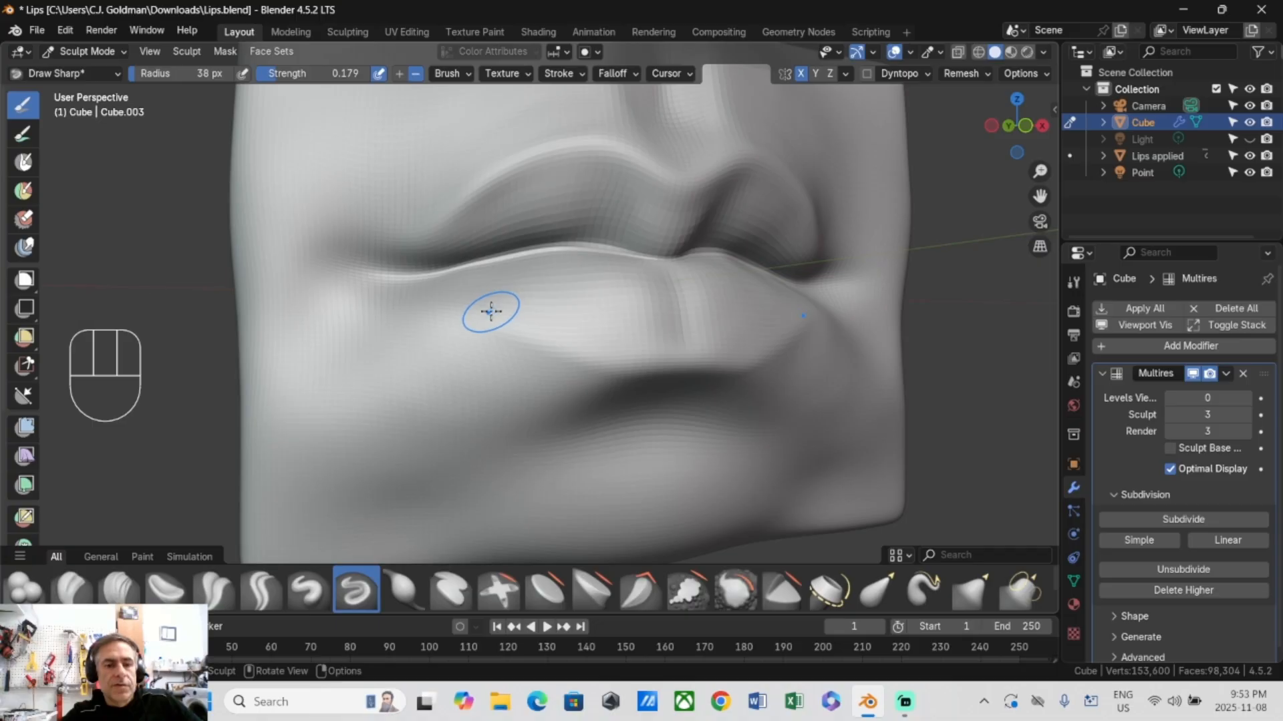
{"action": "key", "text": "4"}
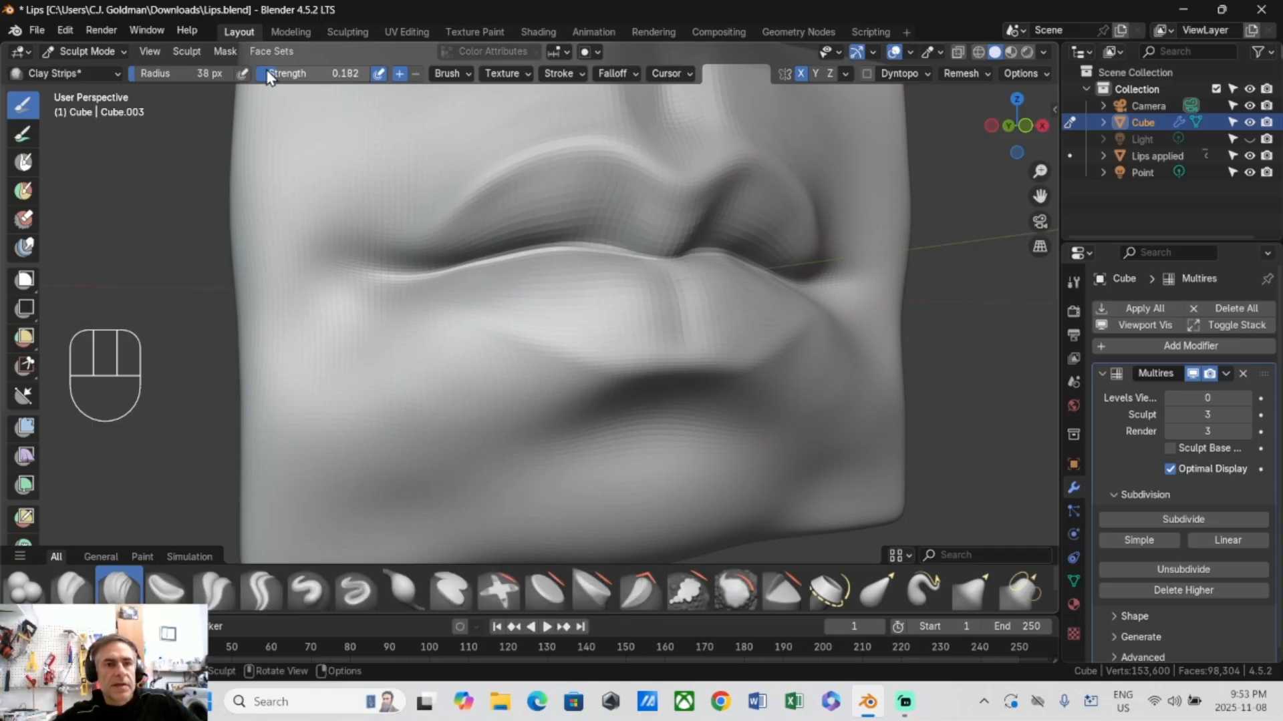
{"action": "left_click_drag", "start_coordinate": [288, 73], "coordinate": [351, 72]}
{"action": "mouse_move", "coordinate": [343, 357]}
{"action": "left_mouse_down"}
{"action": "mouse_move", "coordinate": [413, 412]}
{"action": "mouse_move", "coordinate": [464, 428]}
{"action": "left_mouse_up"}
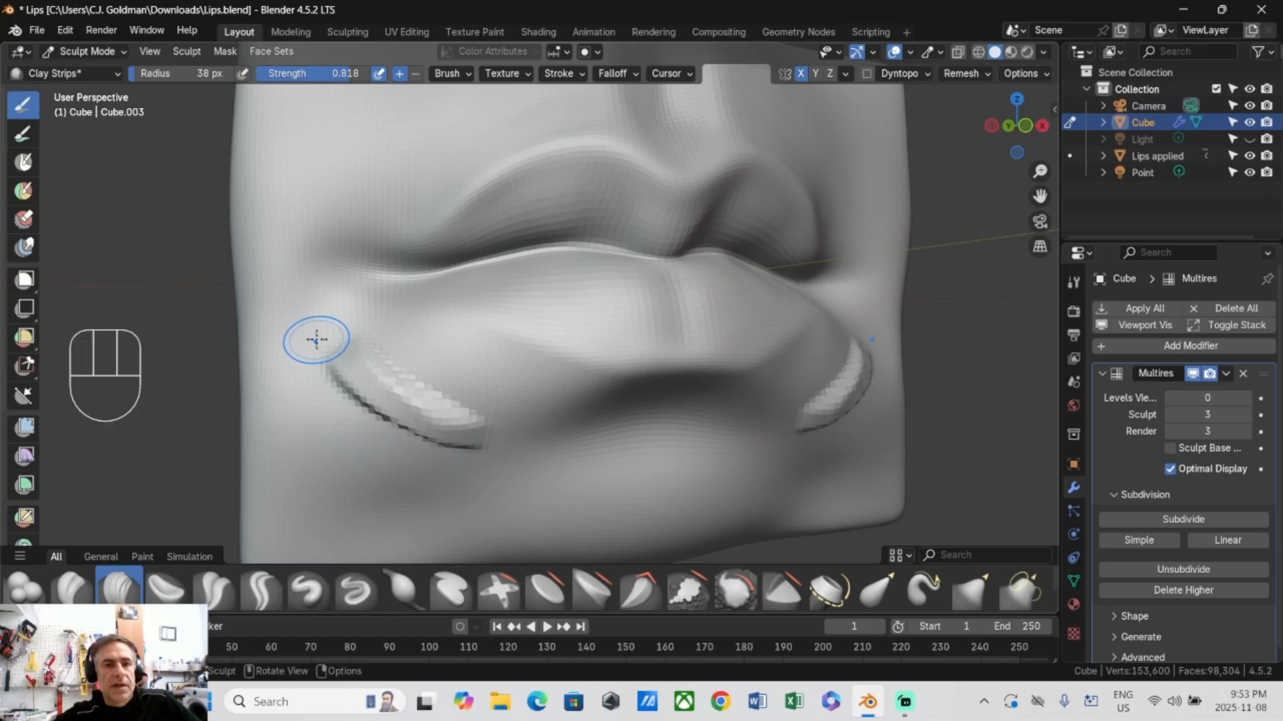
{"action": "left_click_drag", "start_coordinate": [317, 339], "coordinate": [433, 399]}
{"action": "key", "text": "ctrl+z"}
{"action": "key", "text": "ctrl+z"}
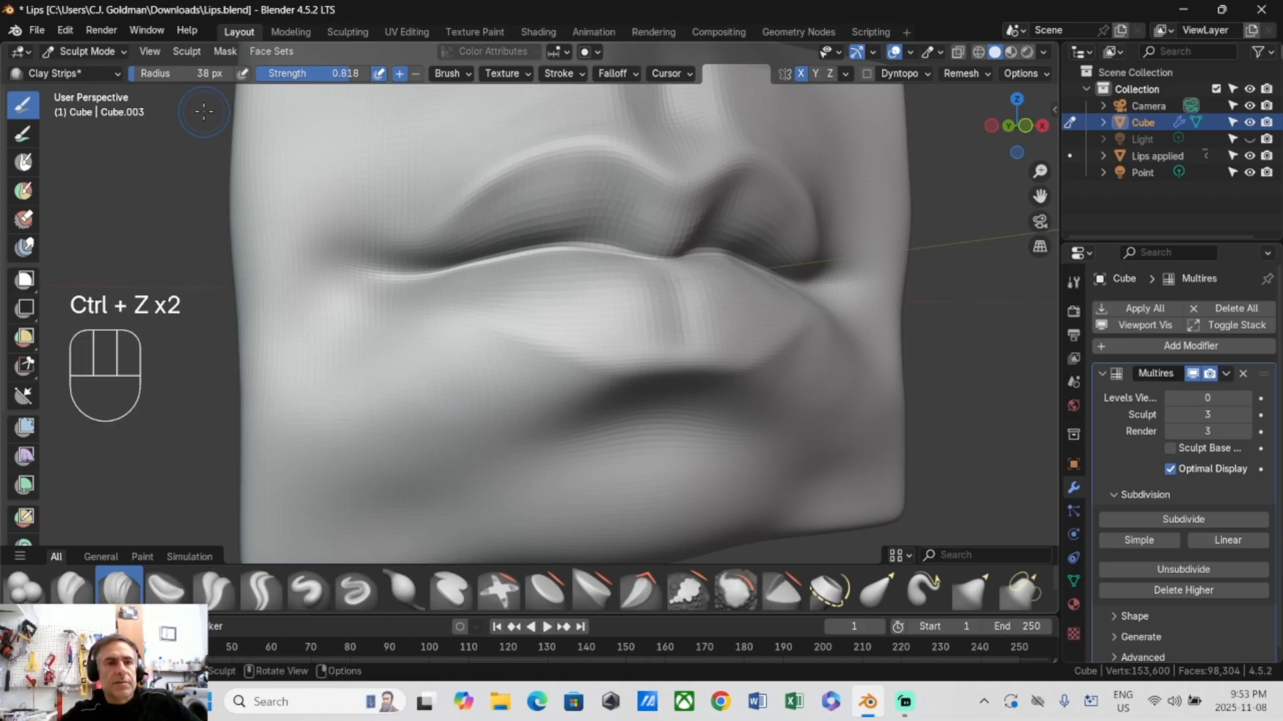
Step: Set the Clay Strips strength to 0.332 and try building up the side of the lower lip
{"action": "mouse_move", "coordinate": [343, 74]}
{"action": "left_mouse_down"}
{"action": "mouse_move", "coordinate": [279, 74]}
{"action": "mouse_move", "coordinate": [297, 74]}
{"action": "left_mouse_up"}
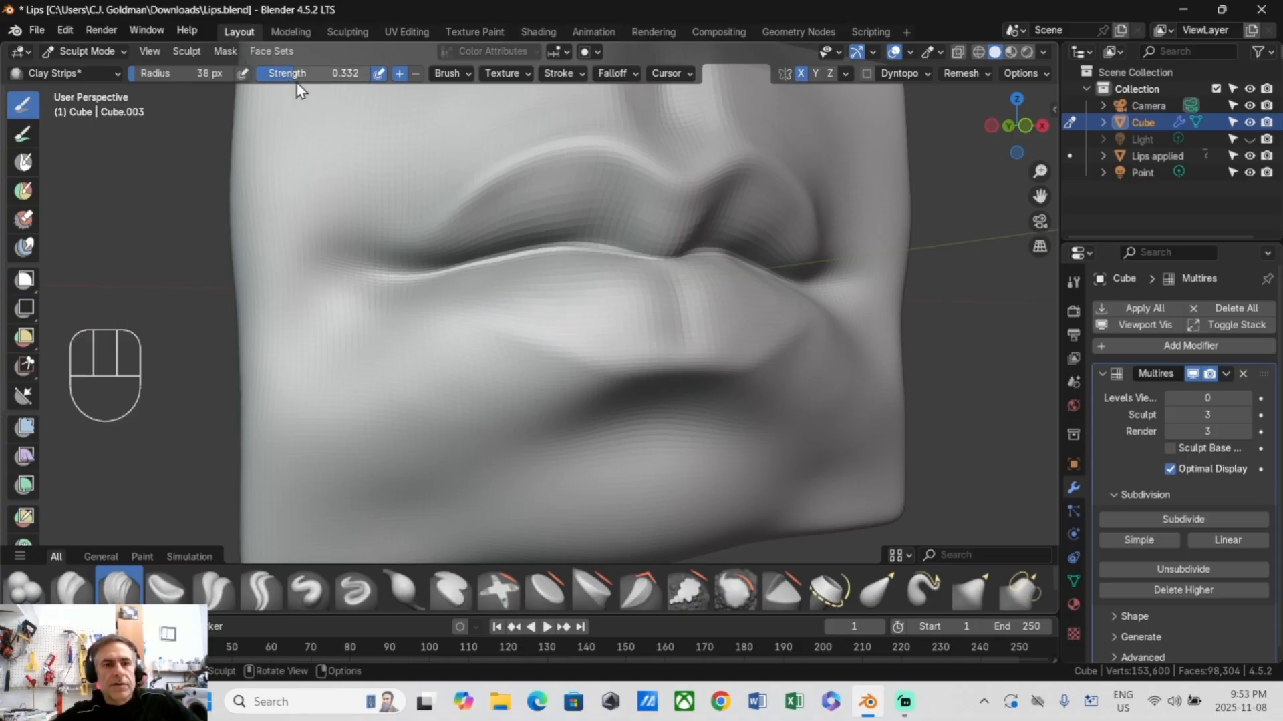
{"action": "mouse_move", "coordinate": [484, 287]}
{"action": "left_mouse_down"}
{"action": "mouse_move", "coordinate": [587, 320]}
{"action": "mouse_move", "coordinate": [553, 278]}
{"action": "left_mouse_up"}
{"action": "left_click", "coordinate": [567, 74]}
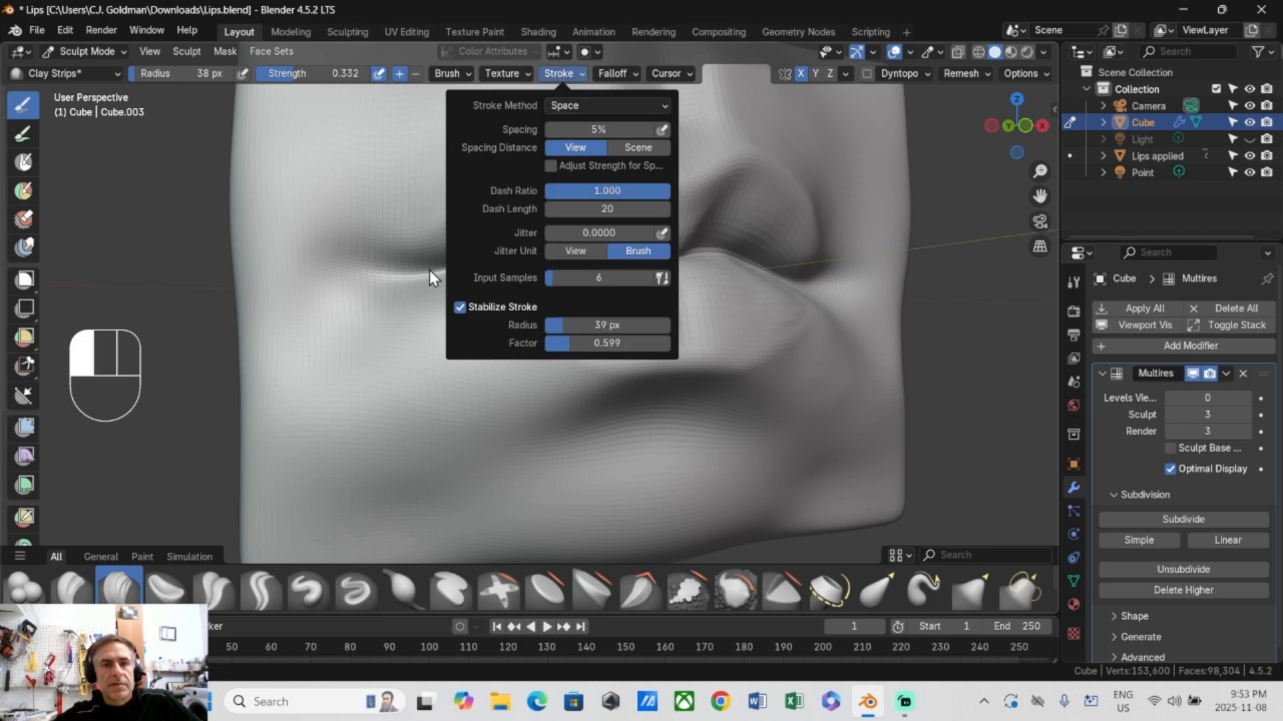
{"action": "key", "text": "shift"}
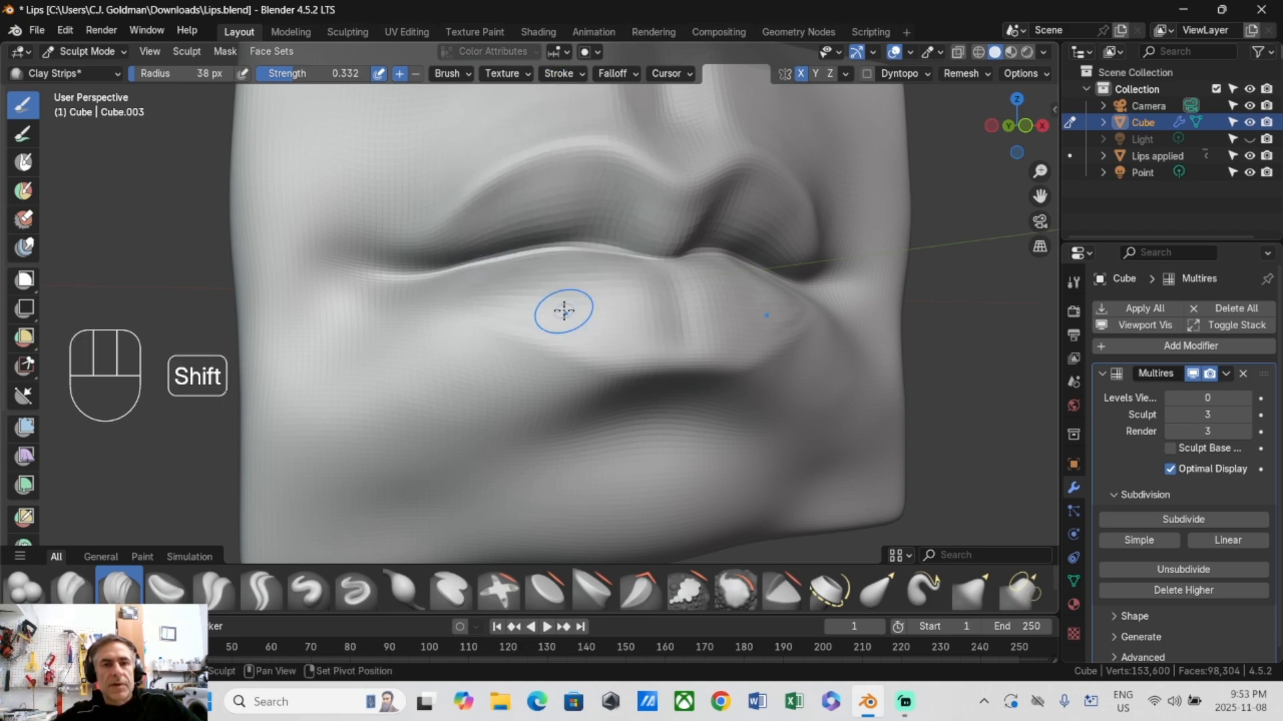
{"action": "left_click_drag", "start_coordinate": [440, 329], "coordinate": [549, 361]}
{"action": "key", "text": "ctrl+z"}
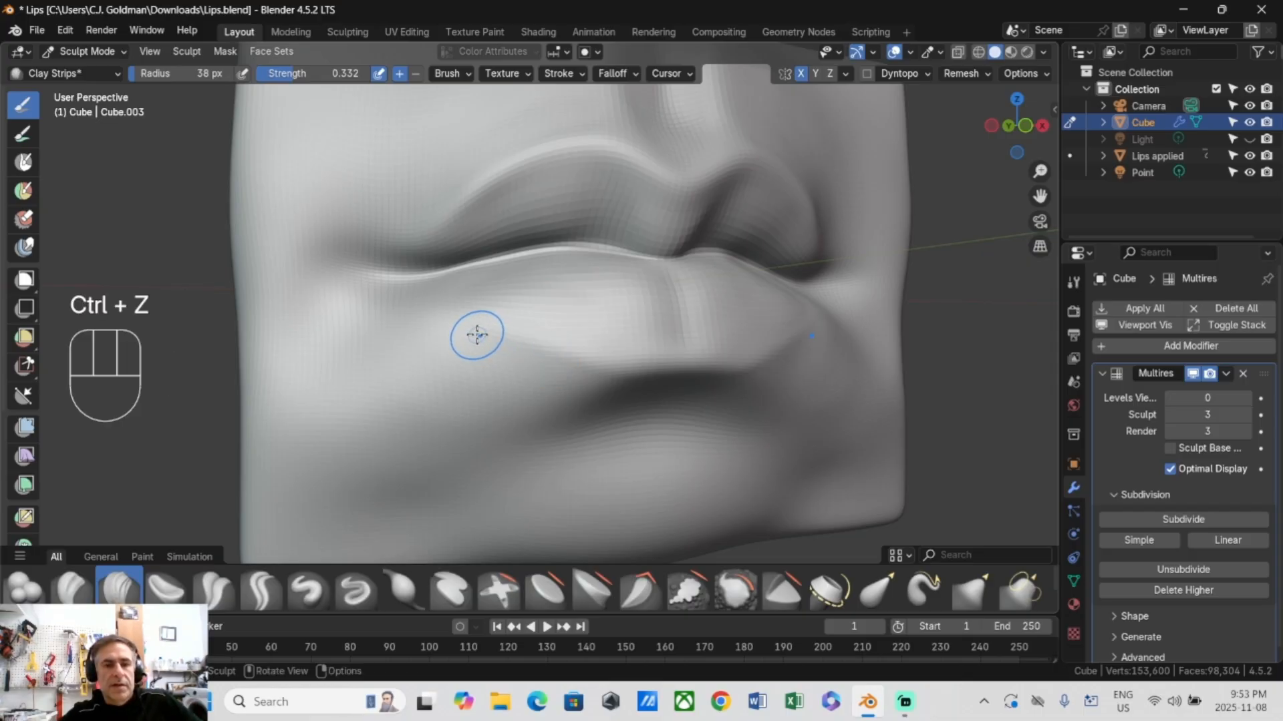
Step: Build up the outer part of the lower lip's bottom edge with Clay Strips at a 27 px radius and smooth it
{"action": "key", "text": "f"}
{"action": "left_click", "coordinate": [478, 334]}
{"action": "left_click_drag", "start_coordinate": [478, 334], "coordinate": [601, 371]}
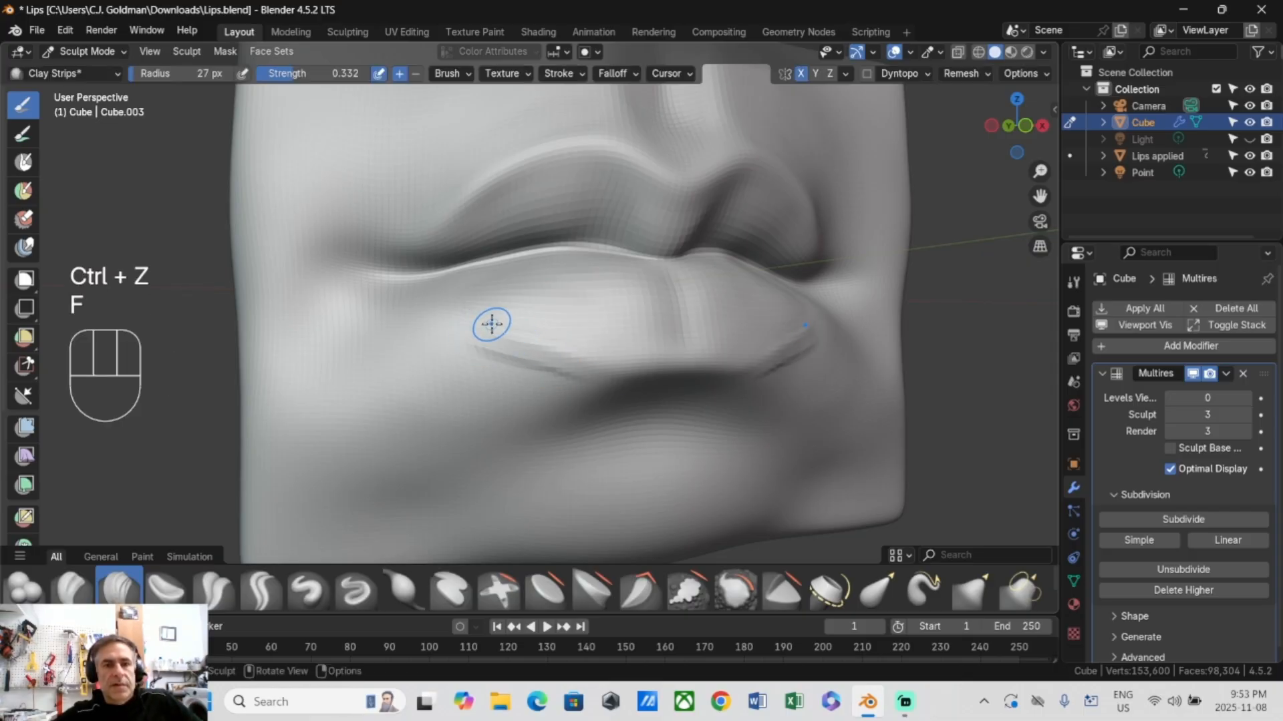
{"action": "key", "text": "shift"}
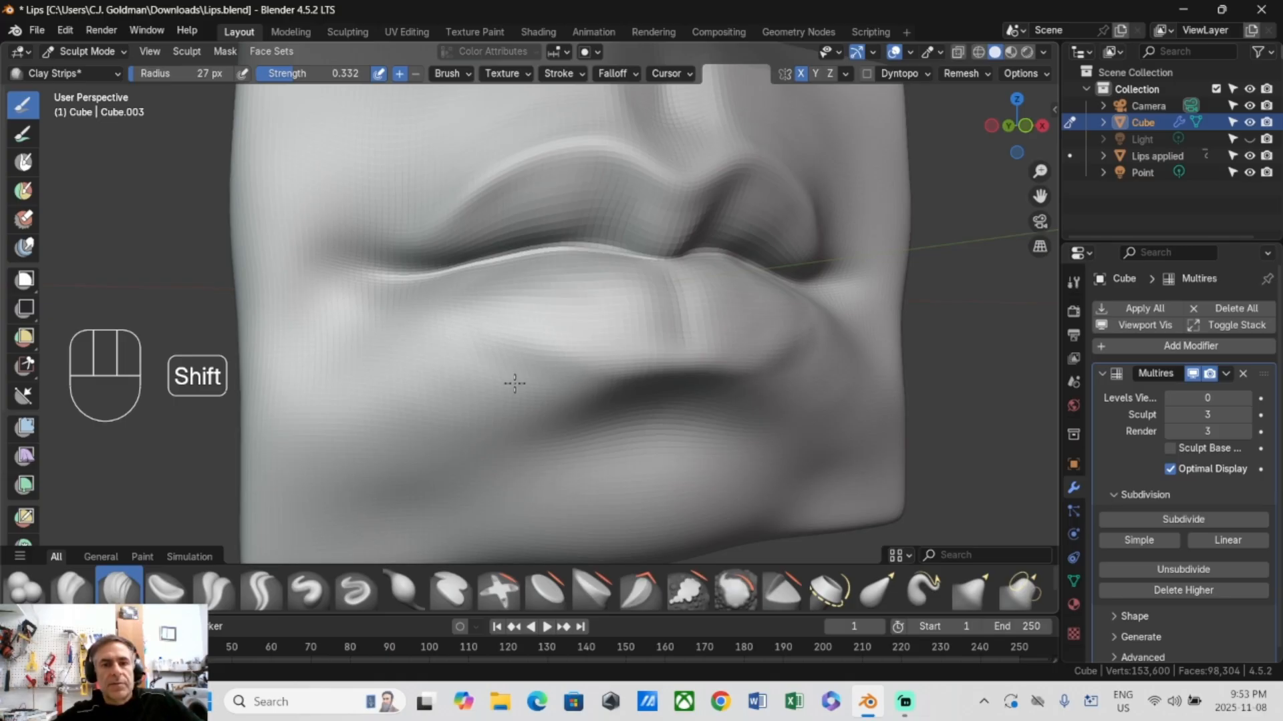
Step: Thicken the lower lip's bottom border across the middle with Clay Strips and smooth the strokes
{"action": "middle_click_drag", "start_coordinate": [514, 383], "coordinate": [355, 337]}
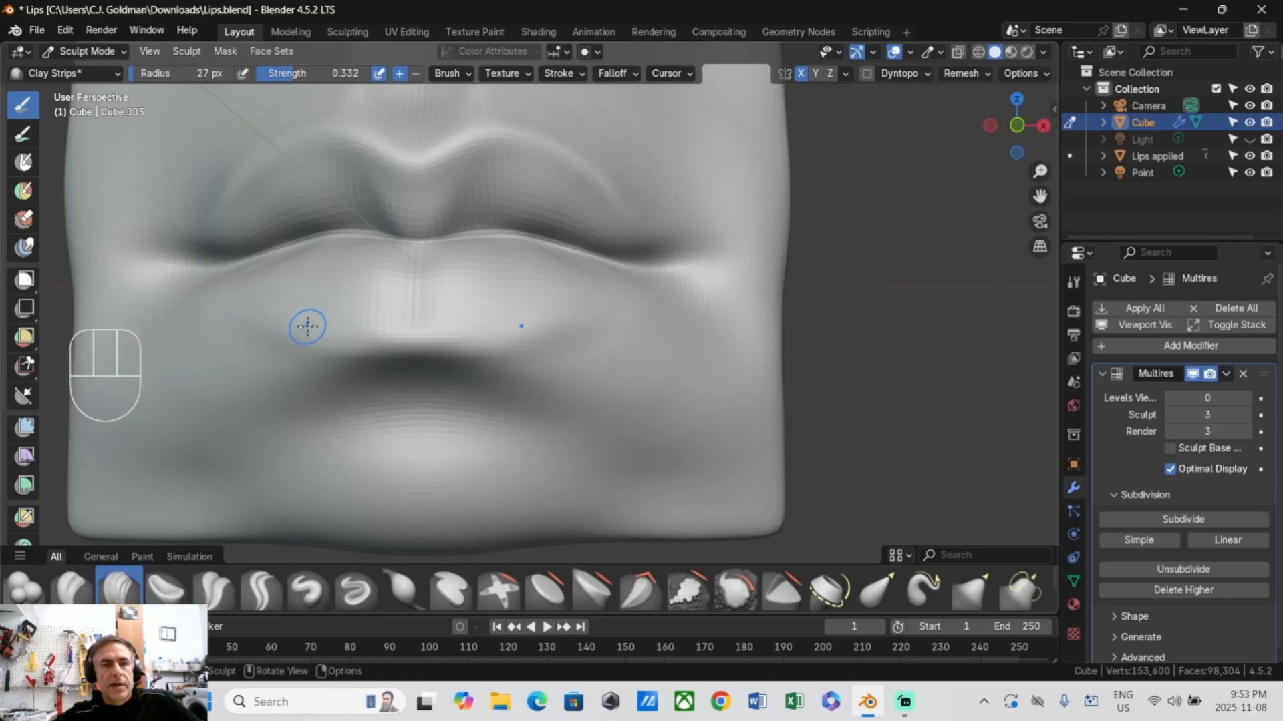
{"action": "mouse_move", "coordinate": [307, 327]}
{"action": "left_mouse_down"}
{"action": "mouse_move", "coordinate": [398, 335]}
{"action": "mouse_move", "coordinate": [291, 334]}
{"action": "left_mouse_up"}
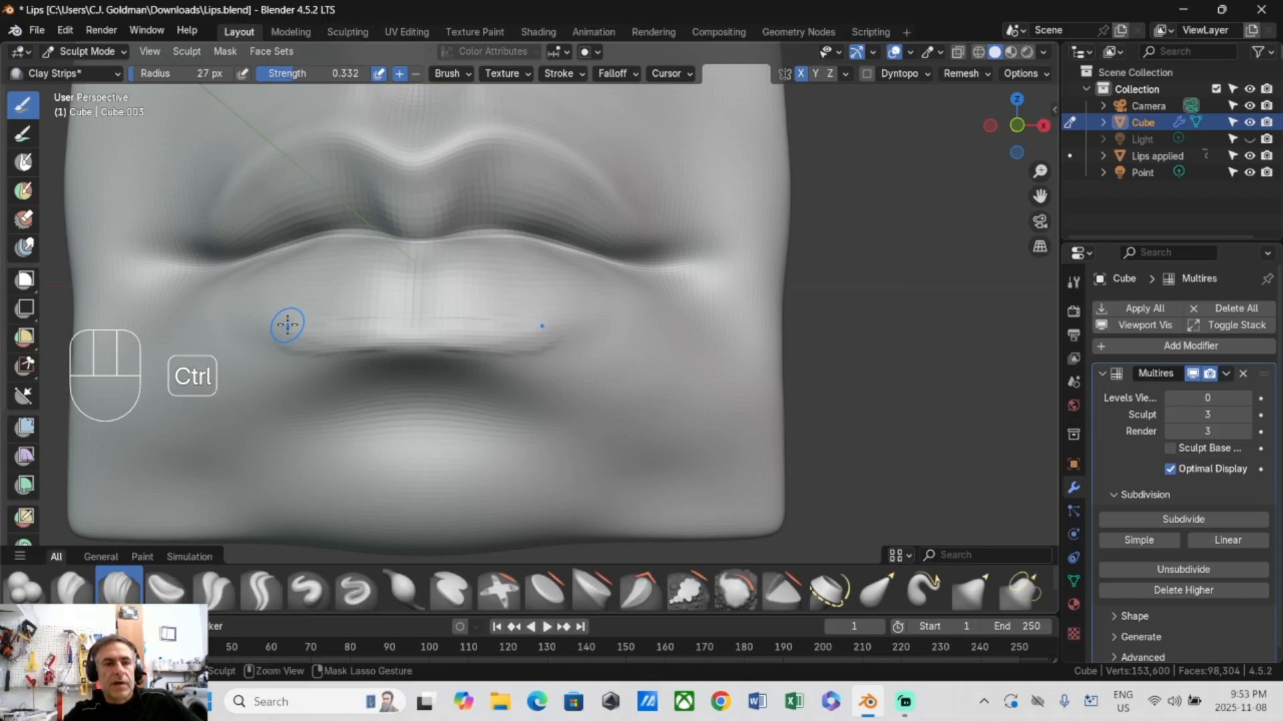
{"action": "key", "text": "ctrl+z"}
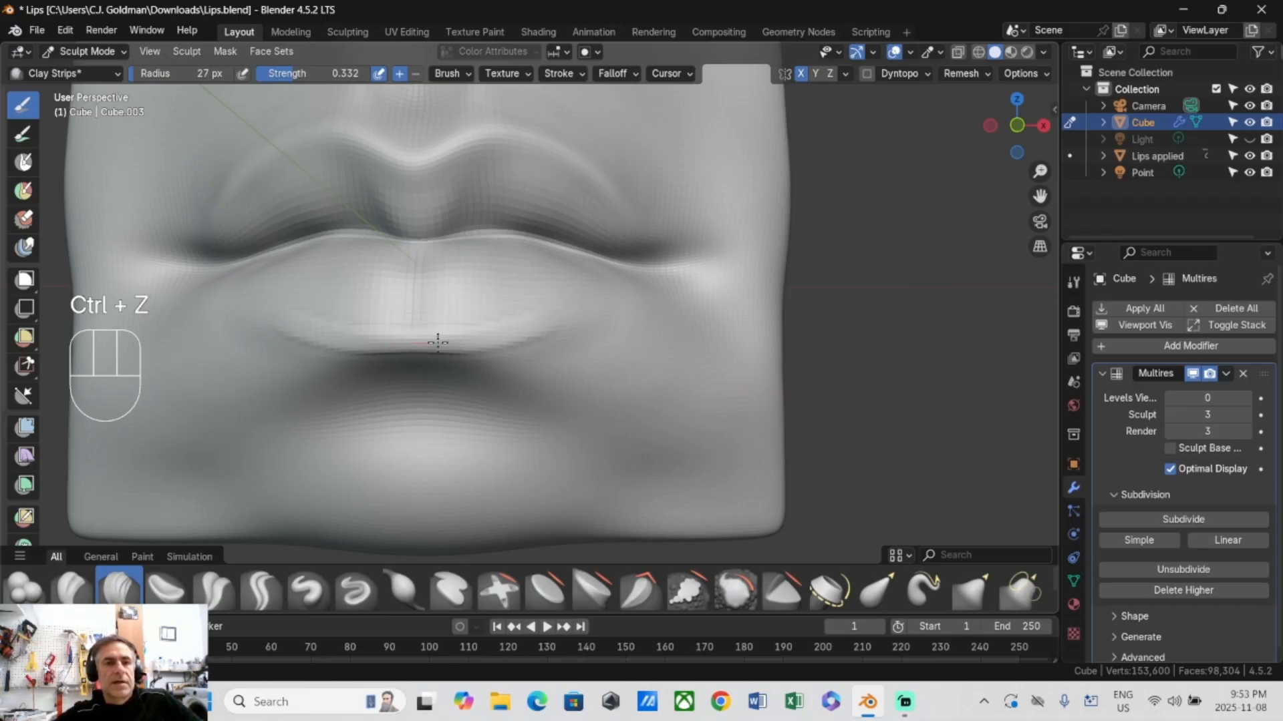
{"action": "key", "text": "shift"}
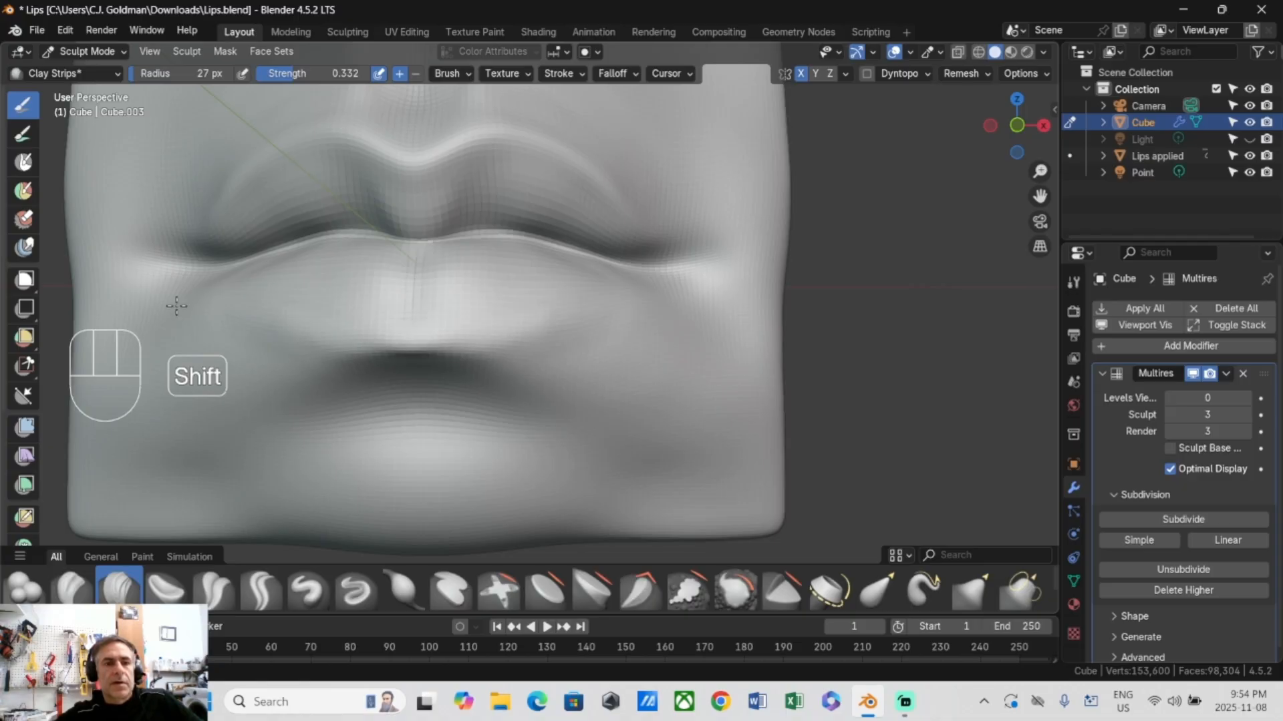
Step: Carve lightly along the lower lip near the mouth corner and build up its outer bottom edge with Clay Strips
{"action": "scroll", "coordinate": [268, 309], "scroll_direction": "down", "scroll_amount": 5}
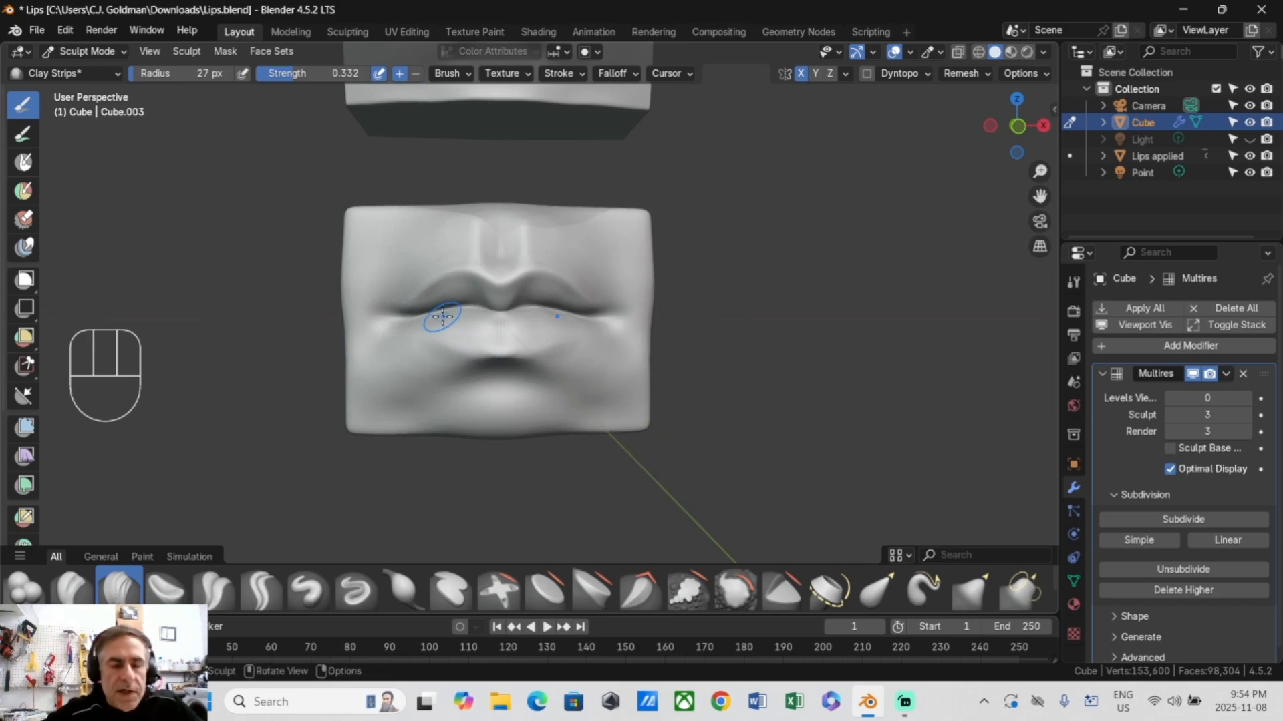
{"action": "scroll", "coordinate": [461, 327], "scroll_direction": "down", "scroll_amount": 3}
{"action": "scroll", "coordinate": [574, 357], "scroll_direction": "up", "scroll_amount": 2}
{"action": "middle_click_drag", "start_coordinate": [584, 335], "coordinate": [577, 369]}
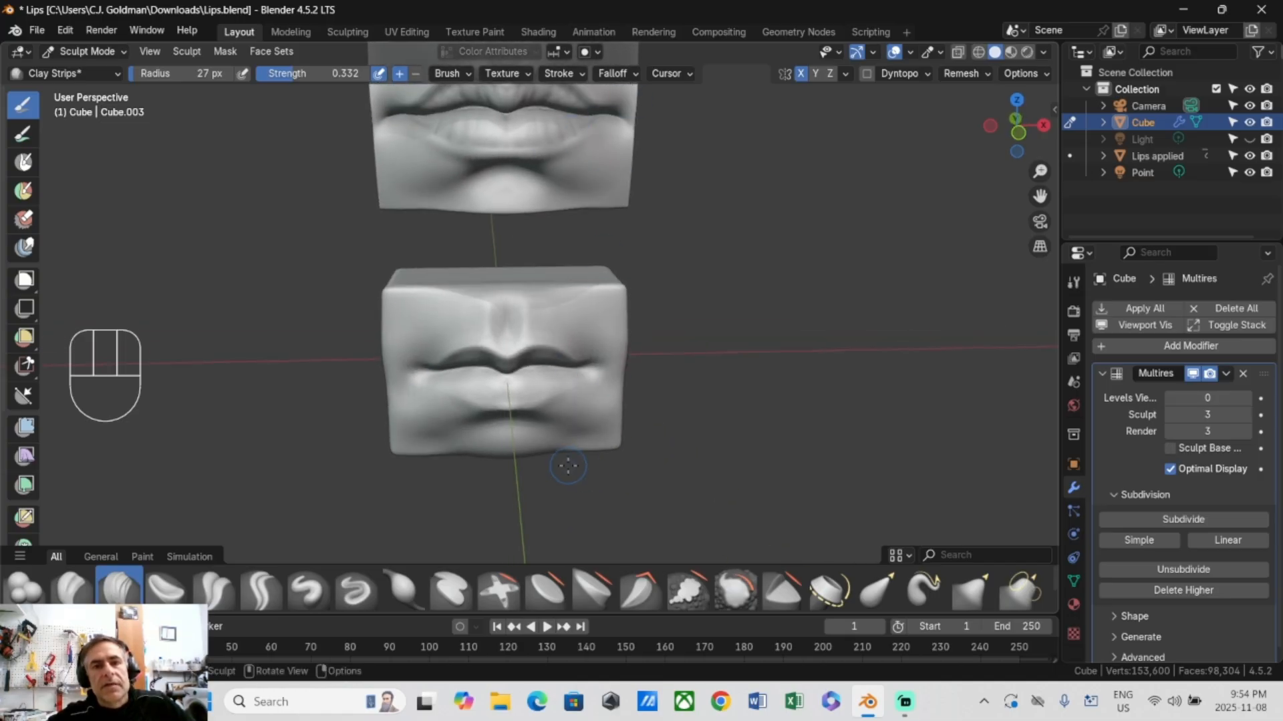
{"action": "scroll", "coordinate": [559, 400], "scroll_direction": "up", "scroll_amount": 6}
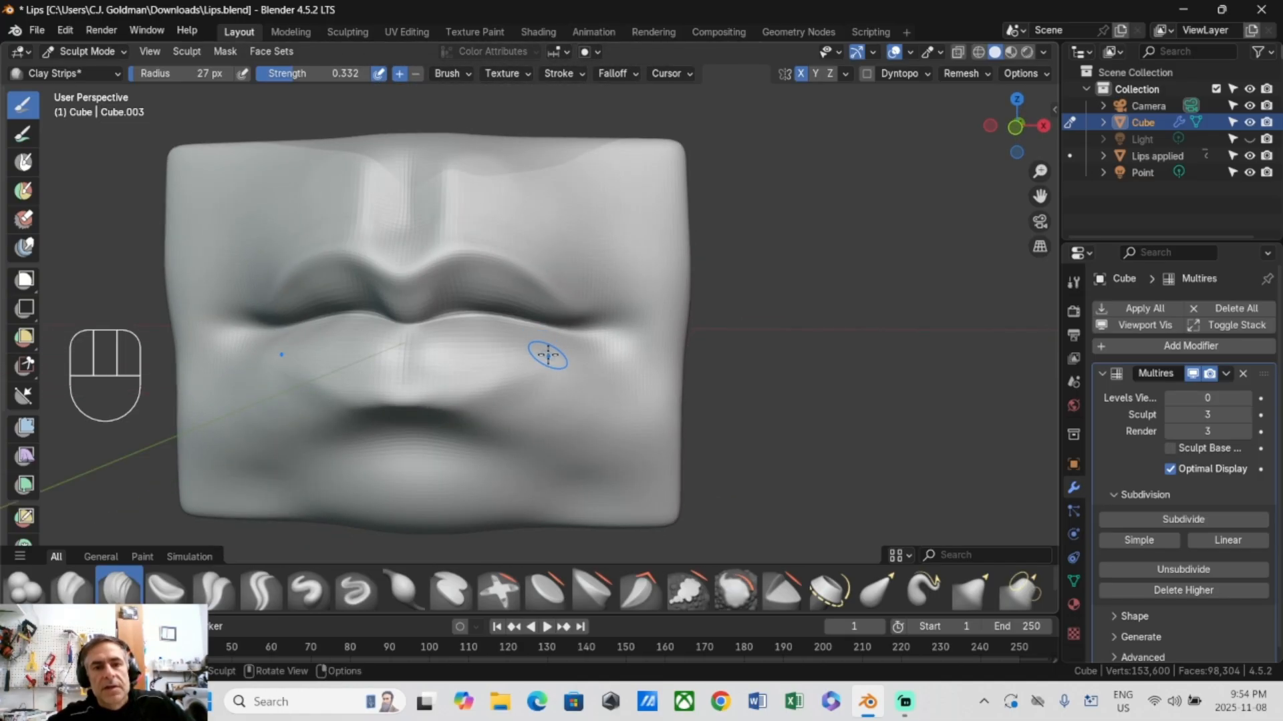
{"action": "scroll", "coordinate": [548, 354], "scroll_direction": "up", "scroll_amount": 3}
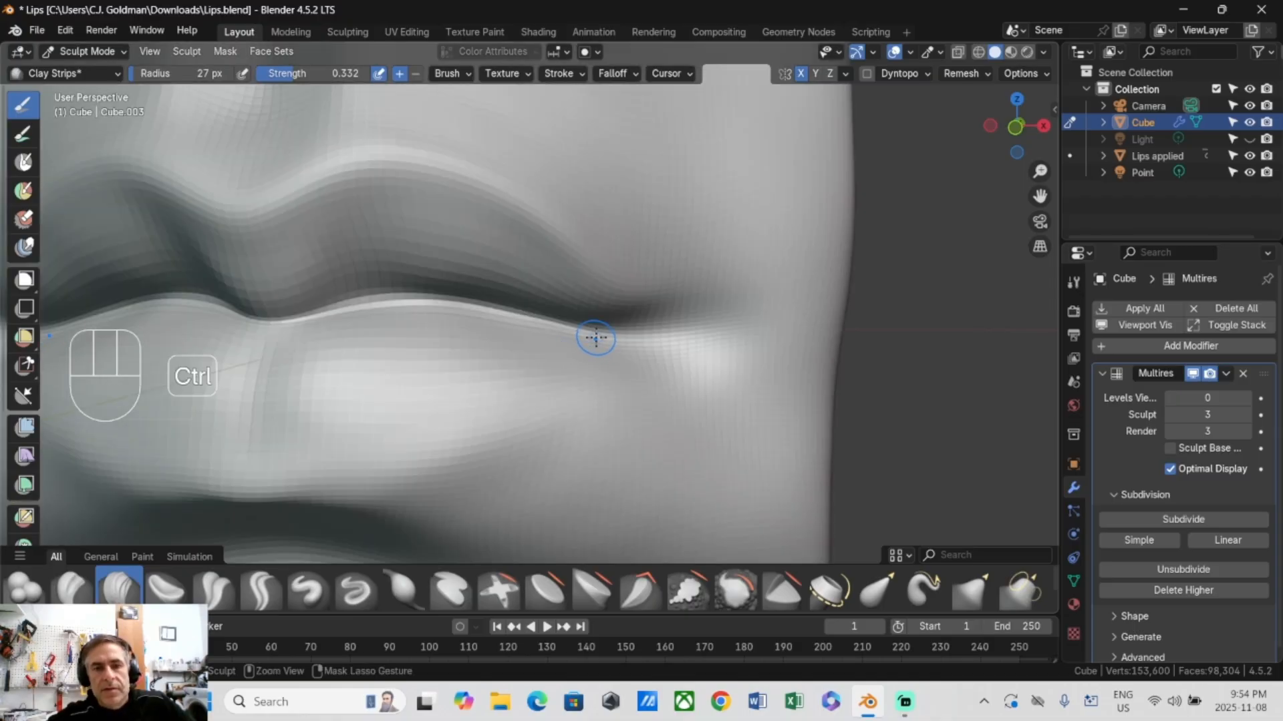
{"action": "left_click_drag", "start_coordinate": [592, 336], "coordinate": [598, 340], "text": "ctrl"}
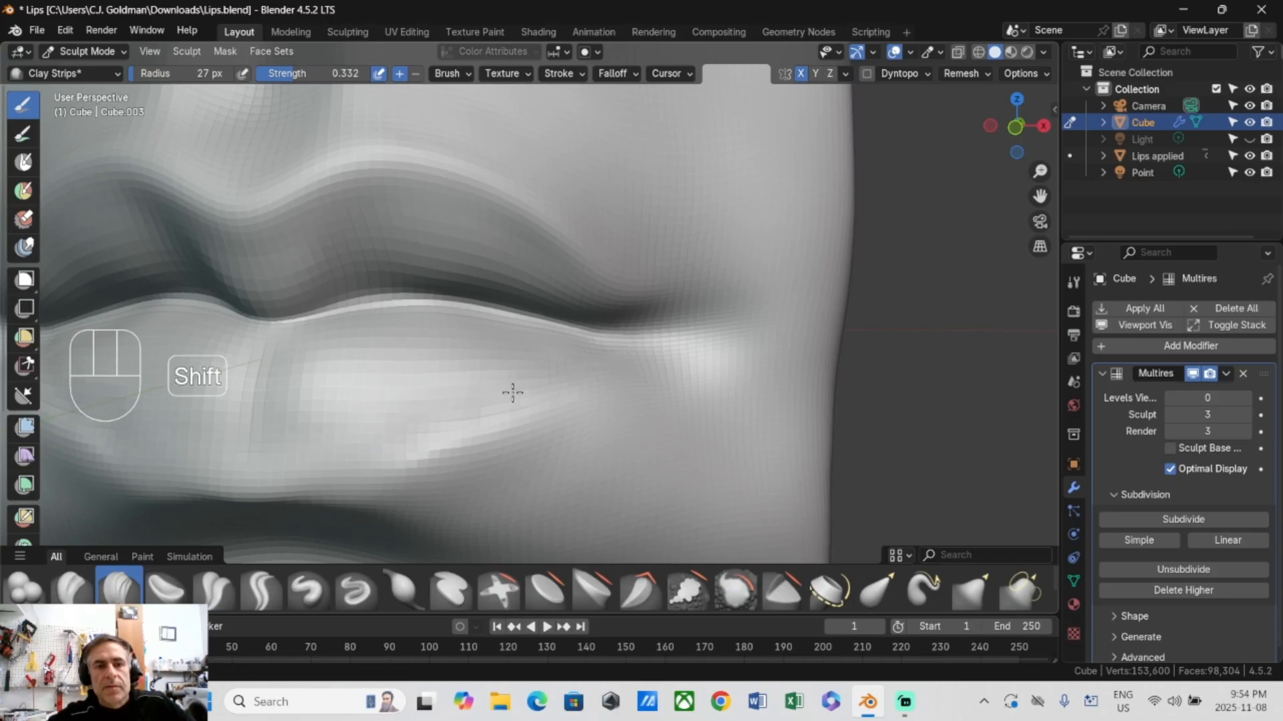
Step: Subdivide the Multiresolution modifier to level 4
{"action": "scroll", "coordinate": [374, 401], "scroll_direction": "down", "scroll_amount": 6}
{"action": "middle_click_drag", "start_coordinate": [375, 401], "coordinate": [430, 364]}
{"action": "scroll", "coordinate": [451, 389], "scroll_direction": "up", "scroll_amount": 2}
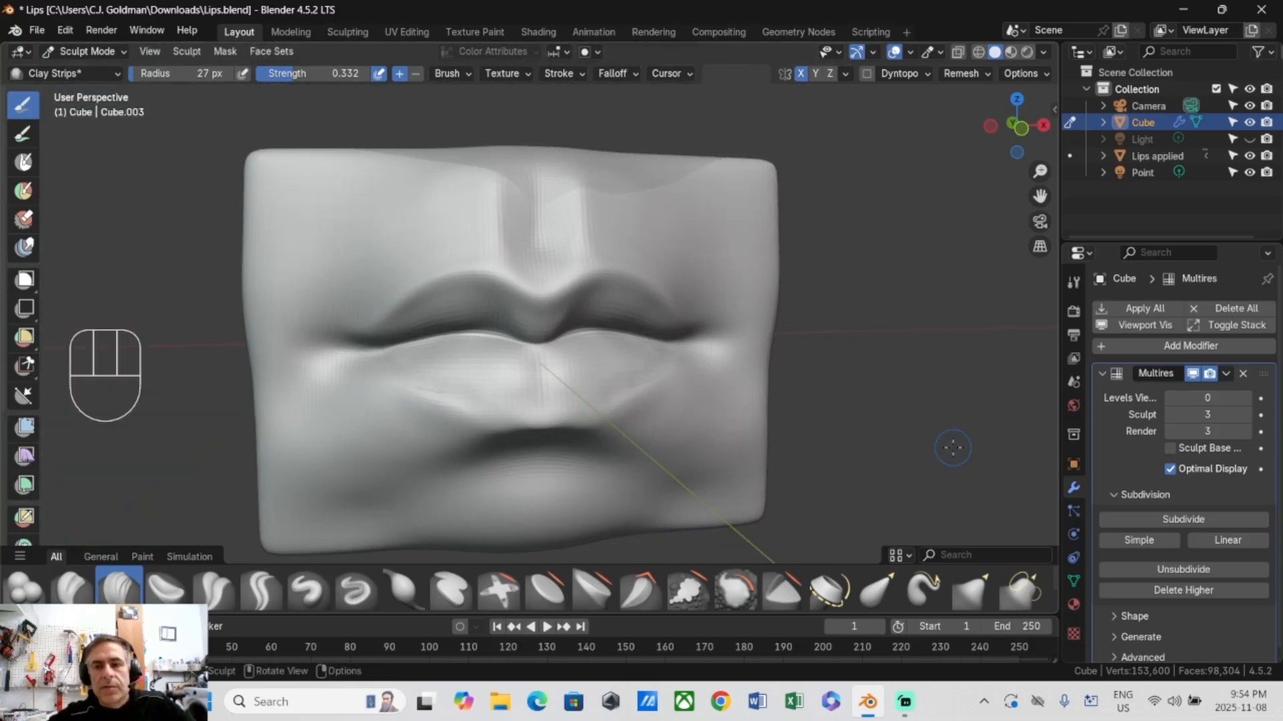
{"action": "left_click", "coordinate": [1167, 519]}
{"action": "scroll", "coordinate": [394, 420], "scroll_direction": "up", "scroll_amount": 3}
{"action": "scroll", "coordinate": [401, 427], "scroll_direction": "down", "scroll_amount": 2}
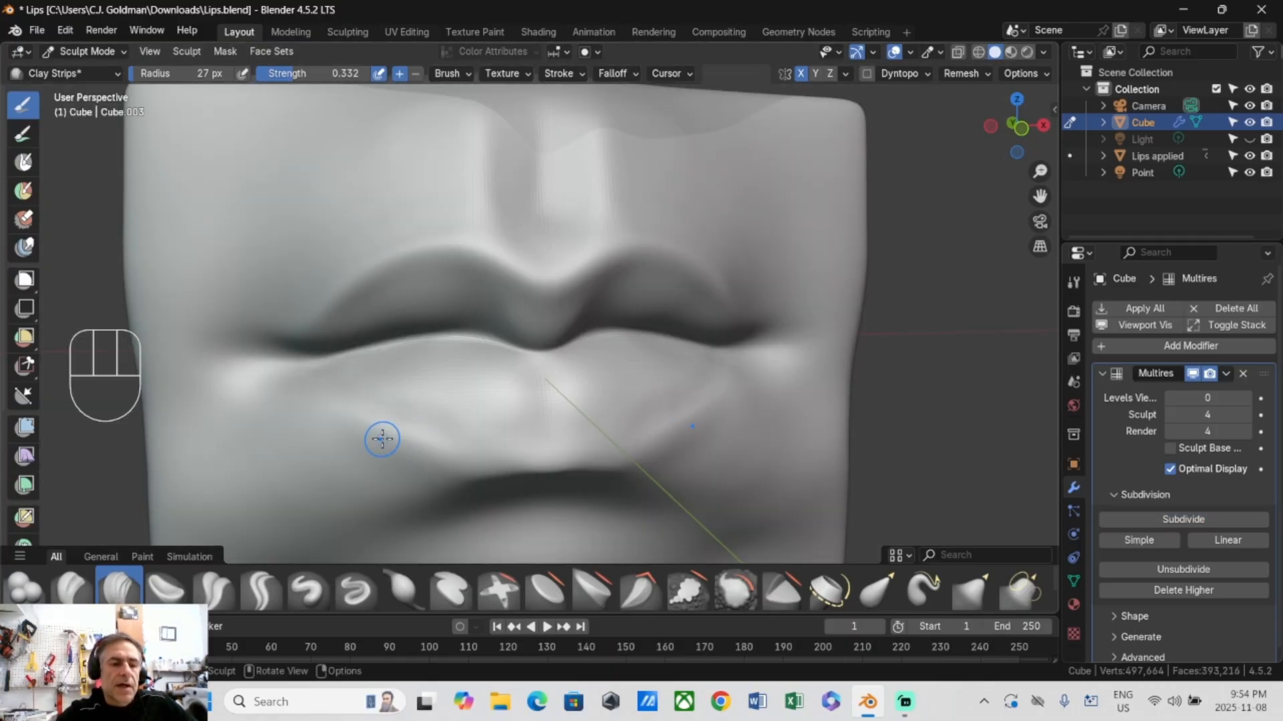
Step: Define the lower lip's bottom edge and the crease beneath it with the Draw brush at 48 px radius and 0.090 strength
{"action": "key", "text": "1"}
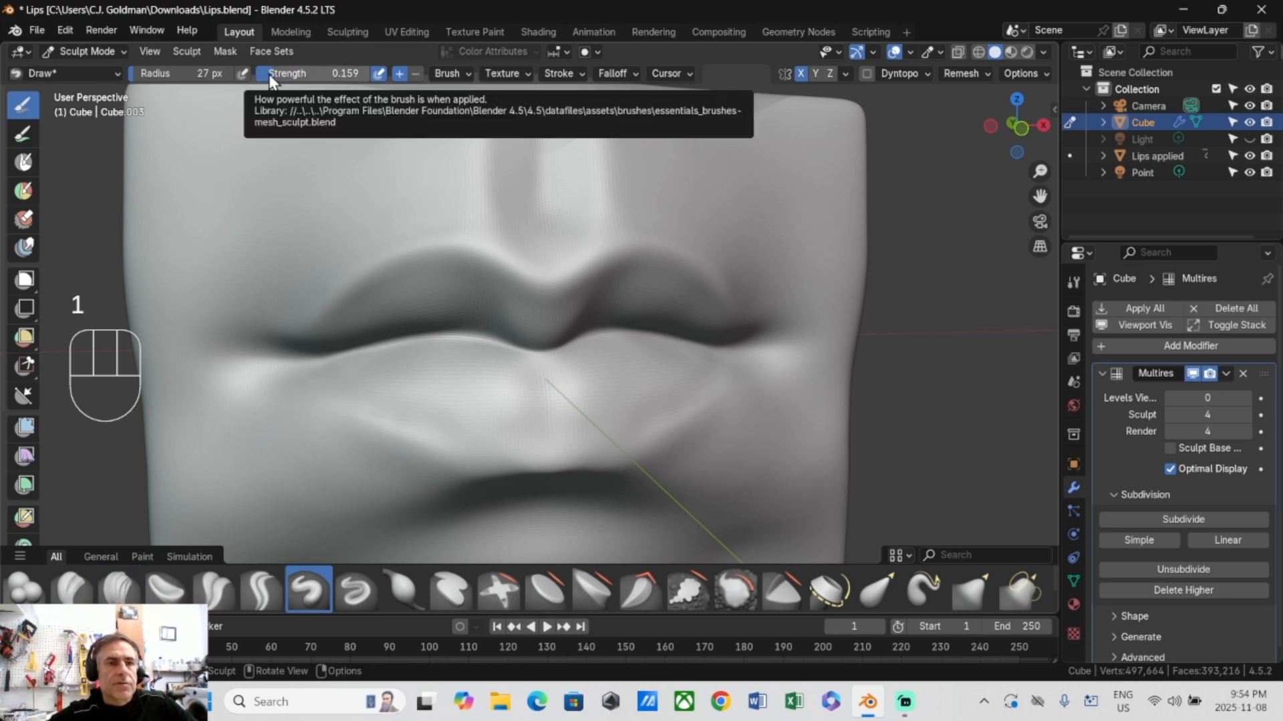
{"action": "left_click", "coordinate": [284, 114]}
{"action": "key", "text": "f"}
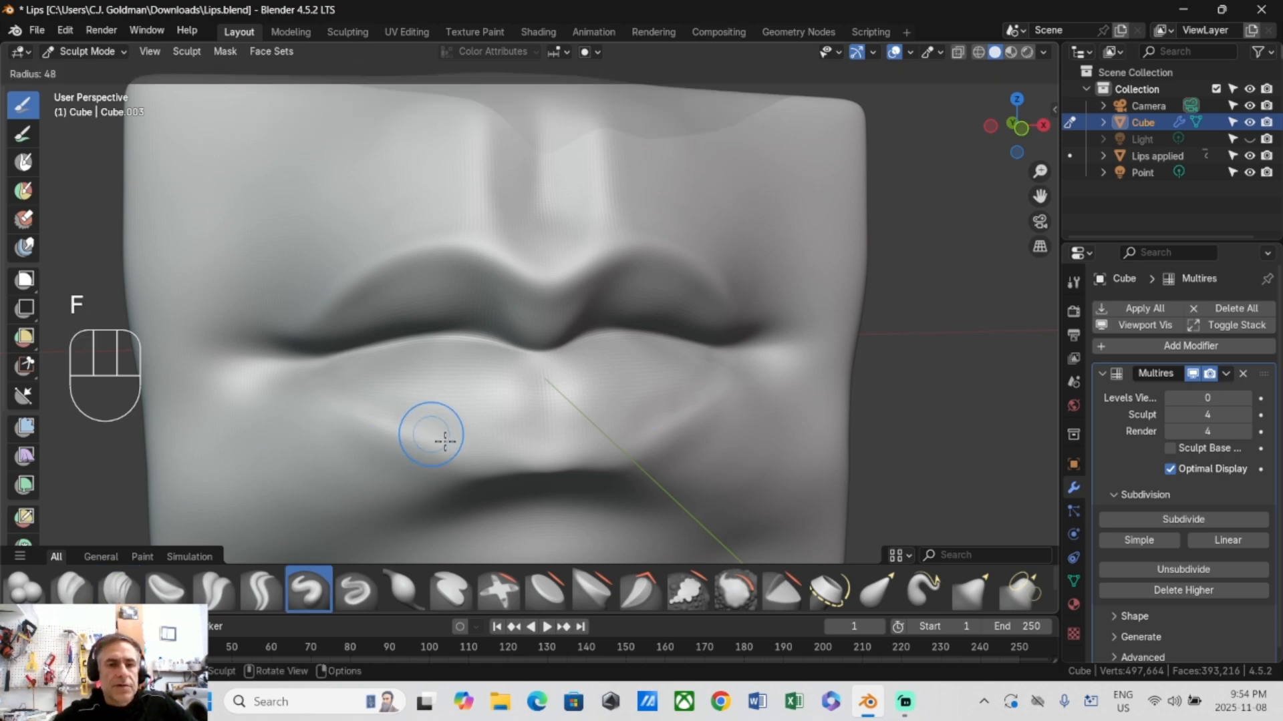
{"action": "left_click", "coordinate": [449, 449]}
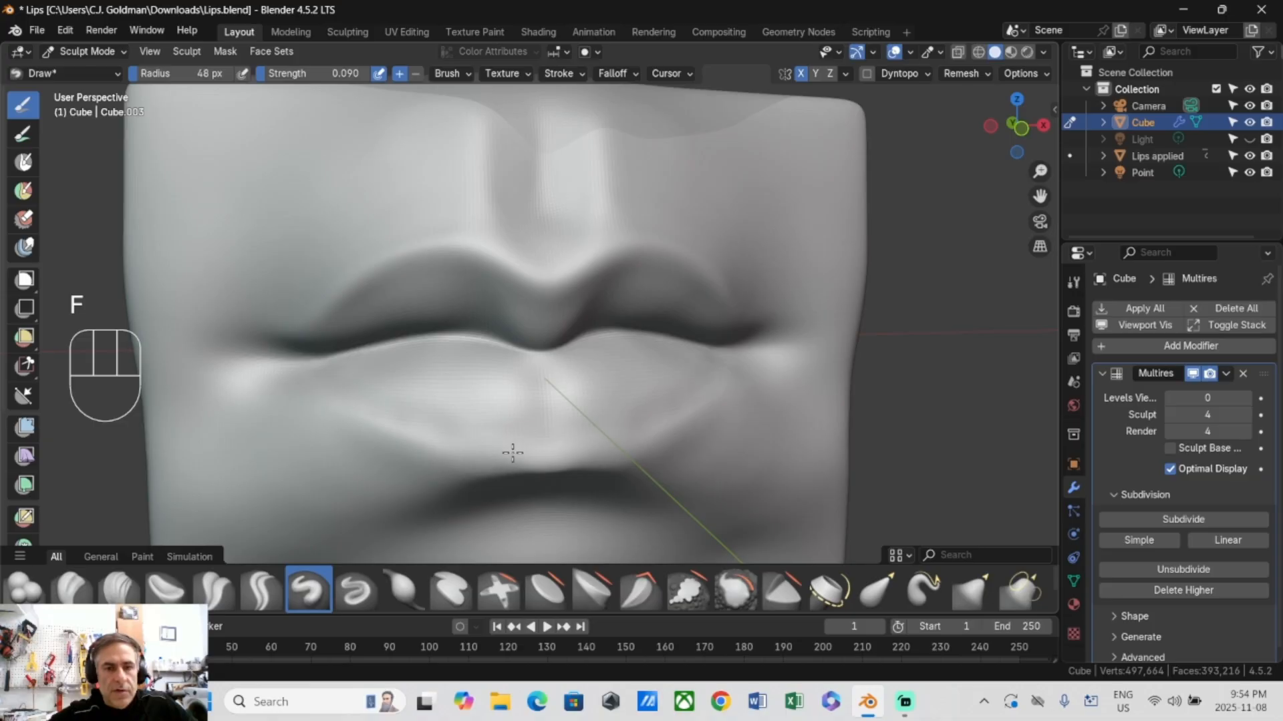
{"action": "middle_click_drag", "start_coordinate": [523, 465], "coordinate": [421, 310], "text": "shift"}
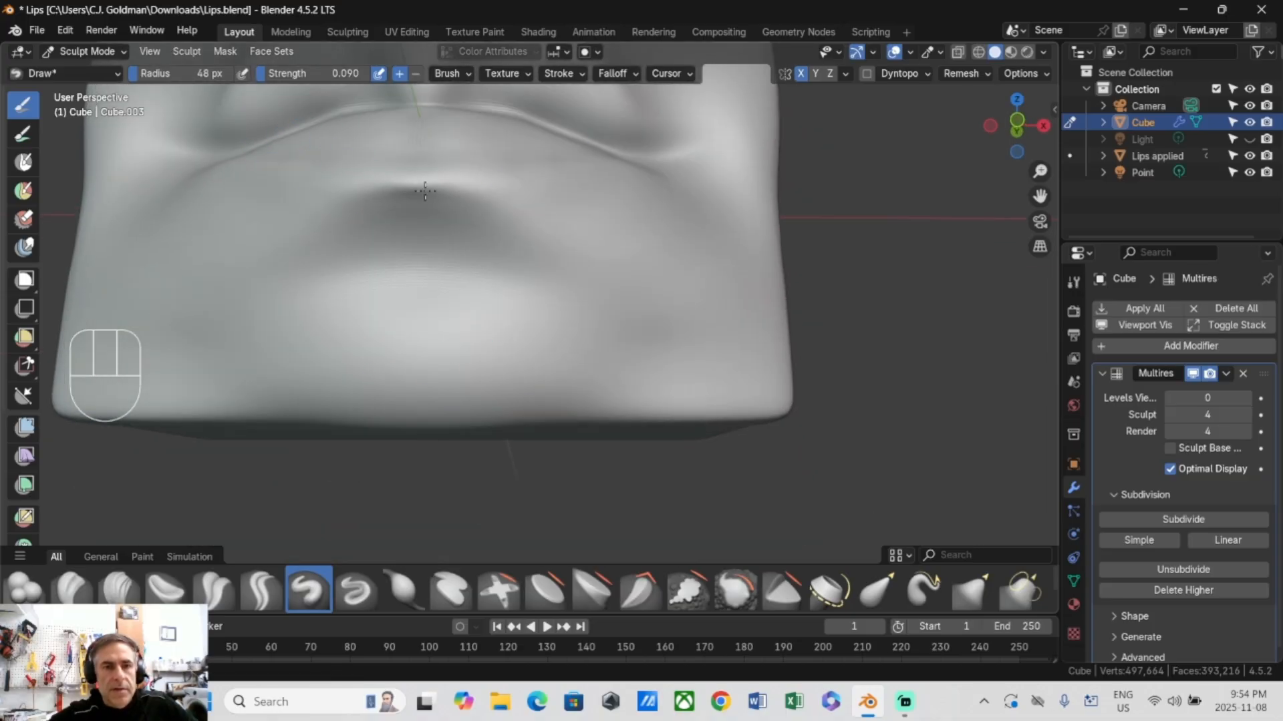
{"action": "key", "text": "shift"}
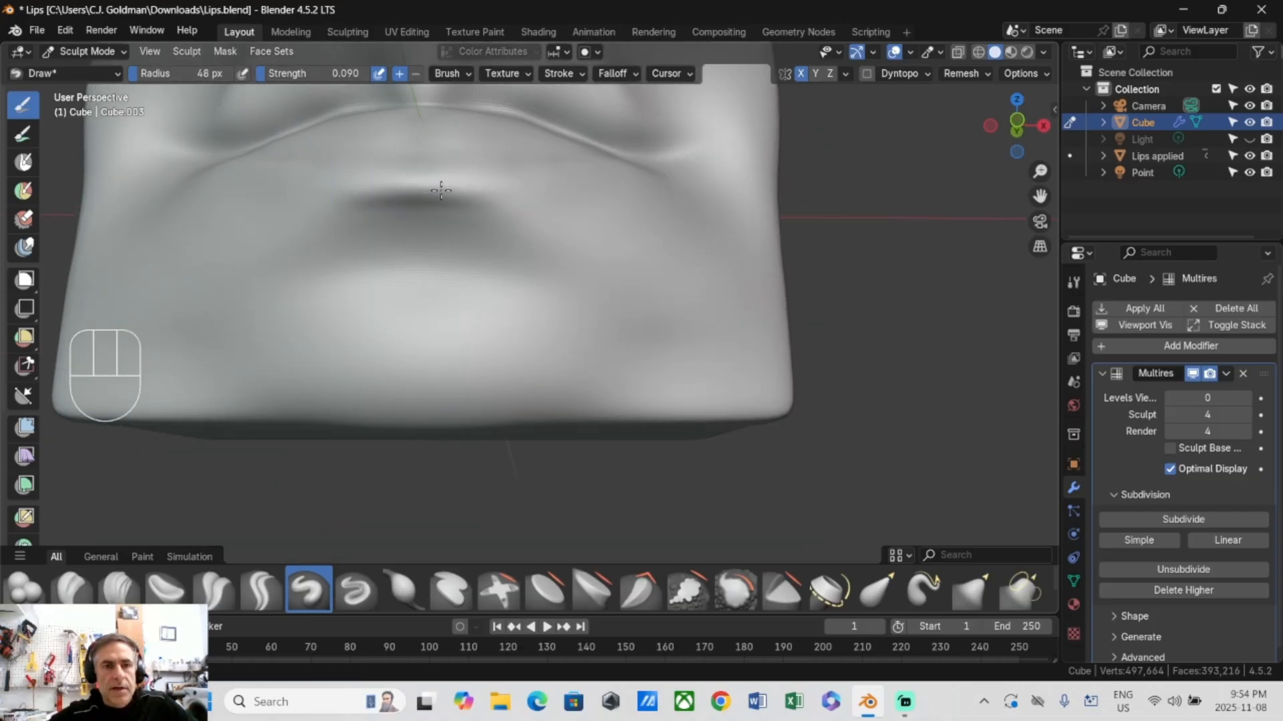
Step: Carve a shallow hollow in the lower lip beside the mouth corner with the Draw brush and smooth the lip surface
{"action": "middle_click_drag", "start_coordinate": [279, 194], "coordinate": [387, 284]}
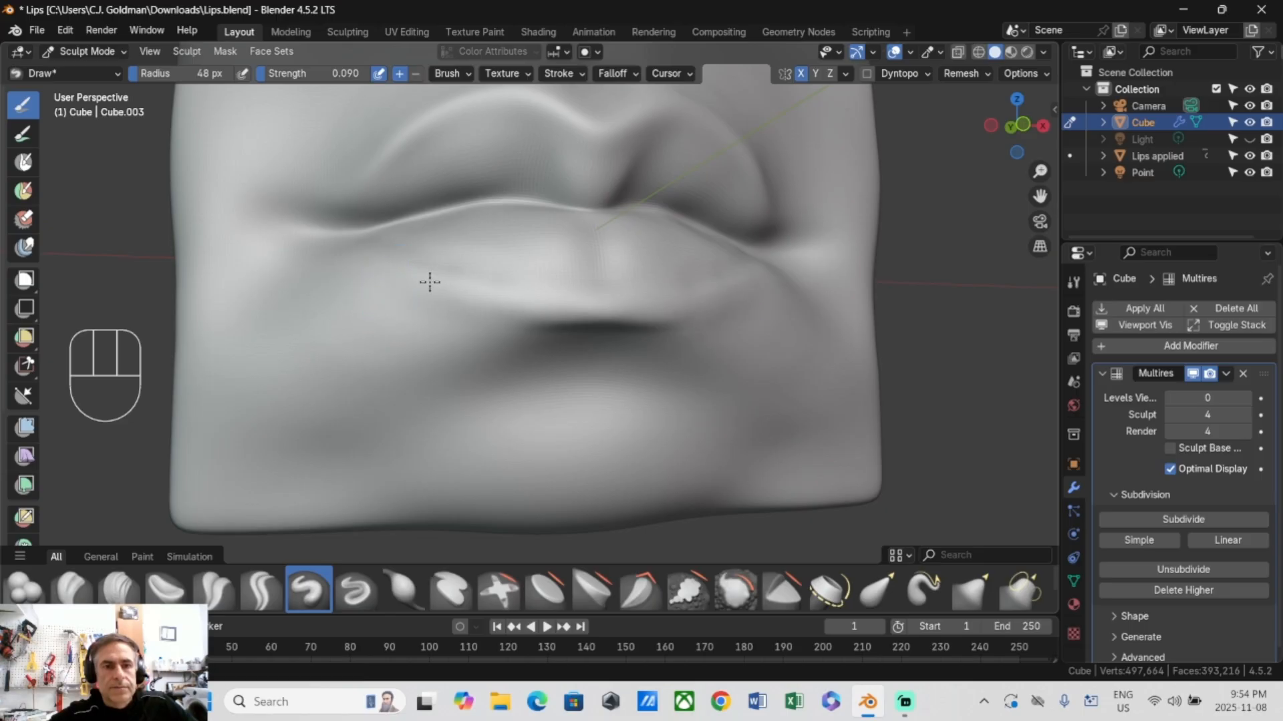
{"action": "middle_click_drag", "start_coordinate": [493, 300], "coordinate": [407, 329]}
{"action": "key", "text": "shift"}
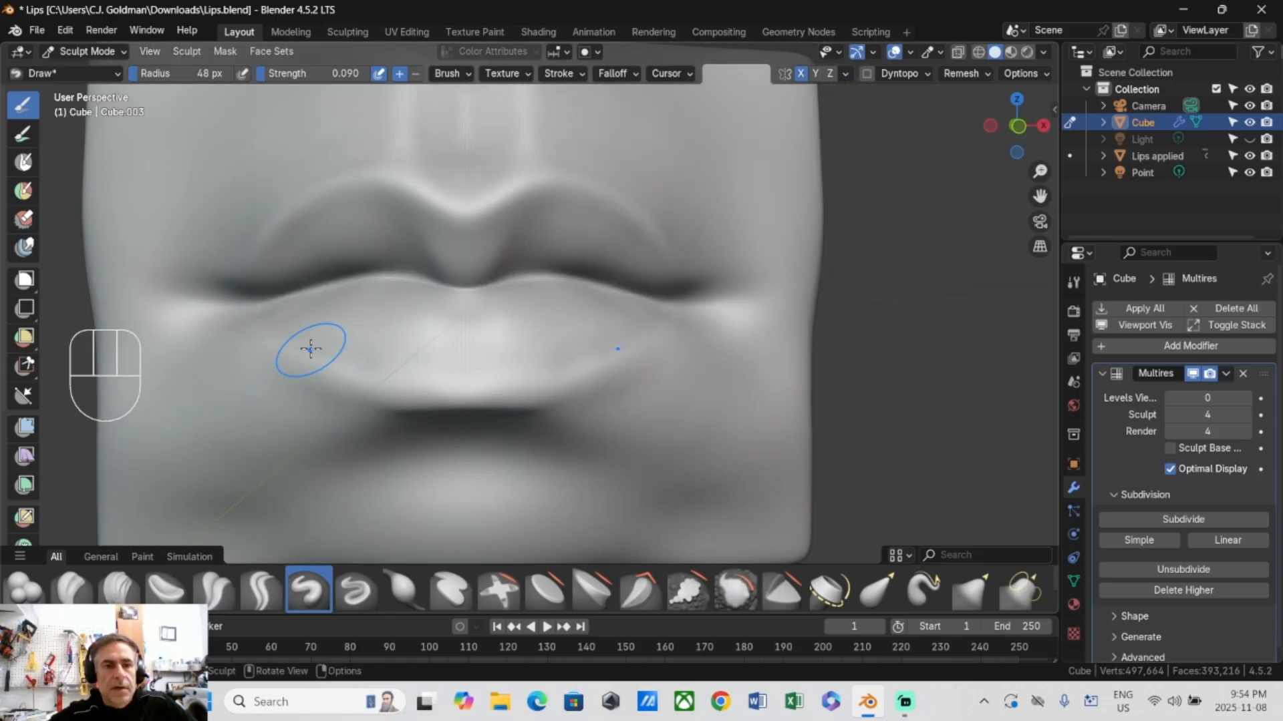
{"action": "middle_click_drag", "start_coordinate": [310, 349], "coordinate": [381, 358]}
{"action": "key", "text": "ctrl"}
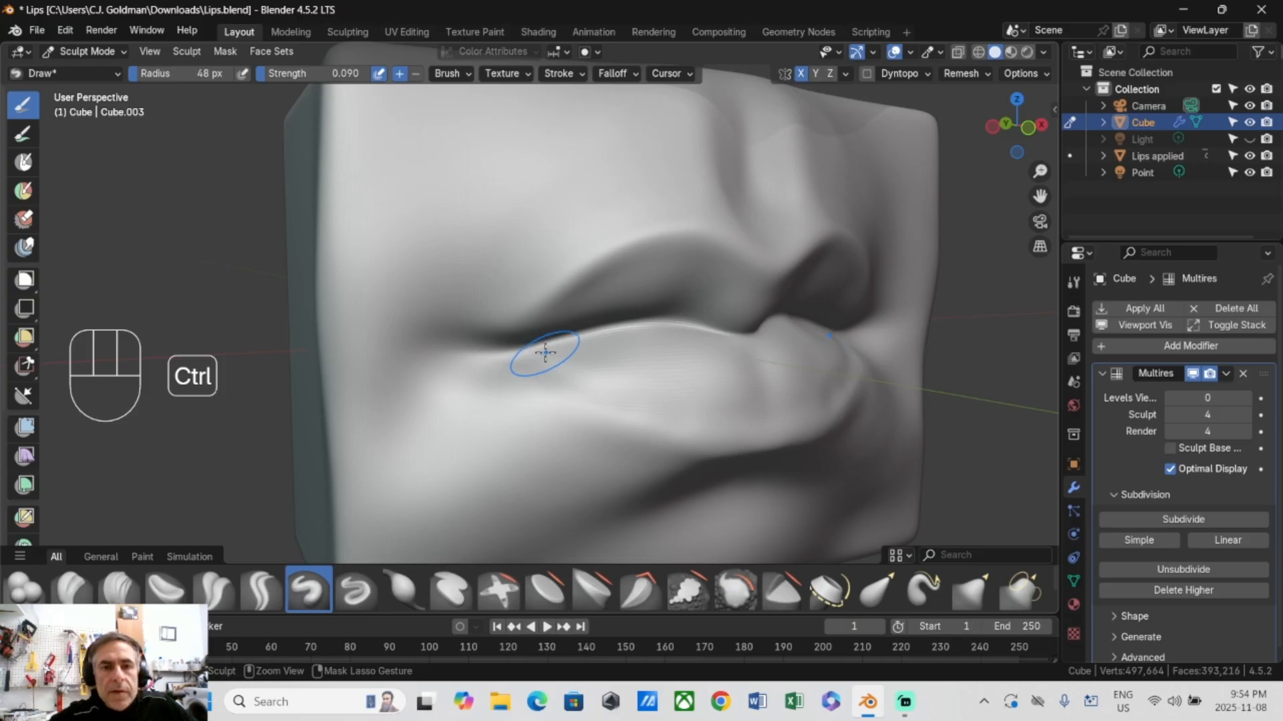
{"action": "middle_click_drag", "start_coordinate": [545, 353], "coordinate": [660, 405], "text": "ctrl"}
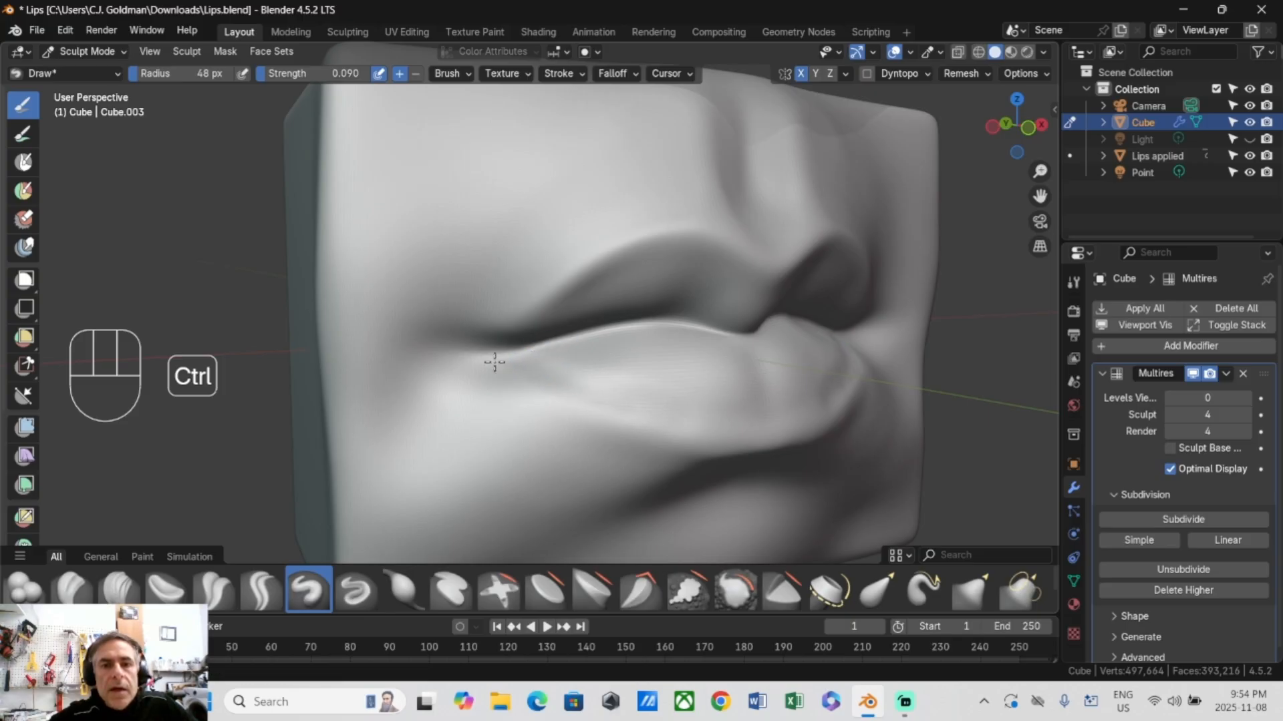
{"action": "key", "text": "shift"}
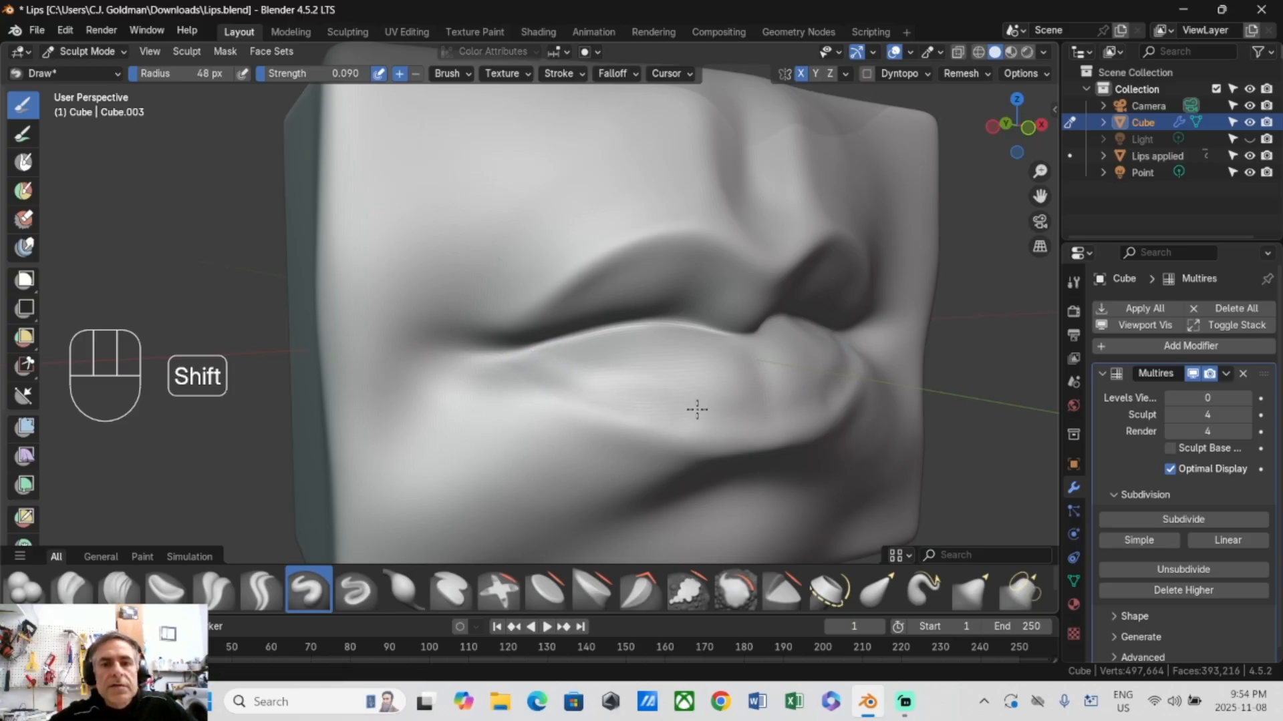
{"action": "mouse_move", "coordinate": [697, 409]}
{"action": "middle_mouse_down"}
{"action": "mouse_move", "coordinate": [472, 350]}
{"action": "mouse_move", "coordinate": [415, 366]}
{"action": "middle_mouse_up"}
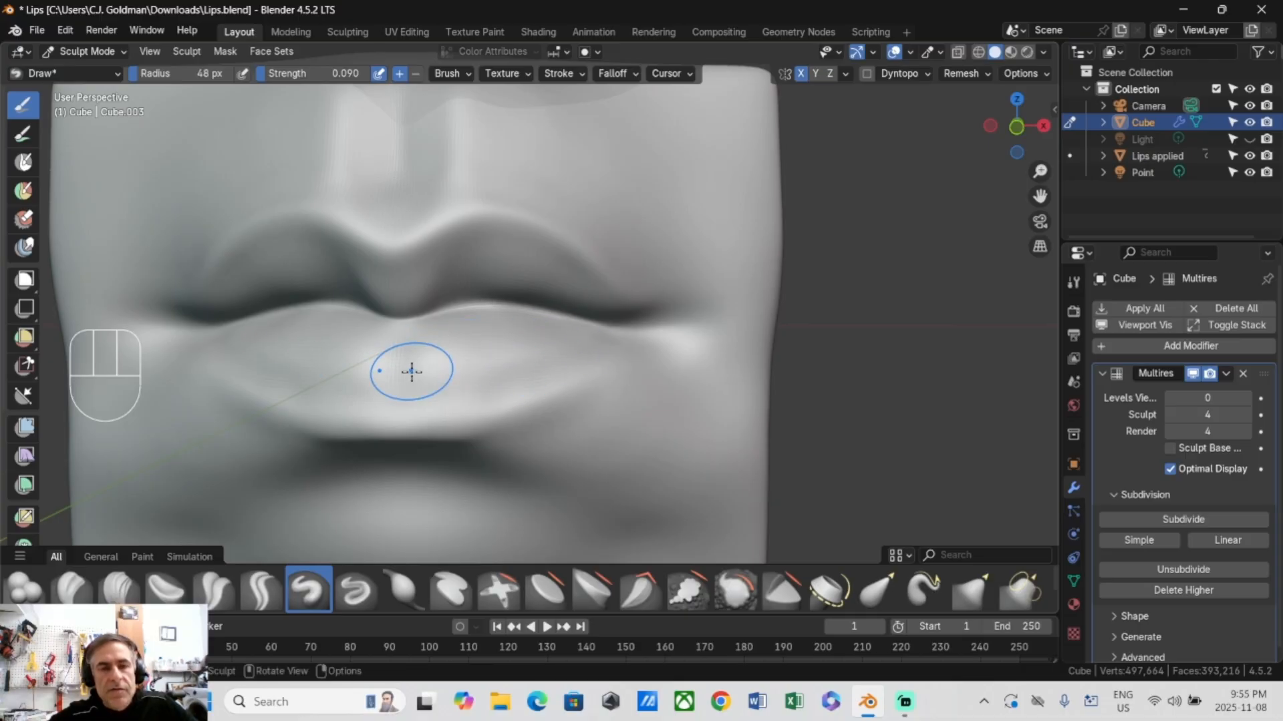
Step: Smooth the lower lip's upper surface near the mouth corner, using the Inflate/Deflate brush at 113 px radius
{"action": "scroll", "coordinate": [412, 371], "scroll_direction": "up", "scroll_amount": 2}
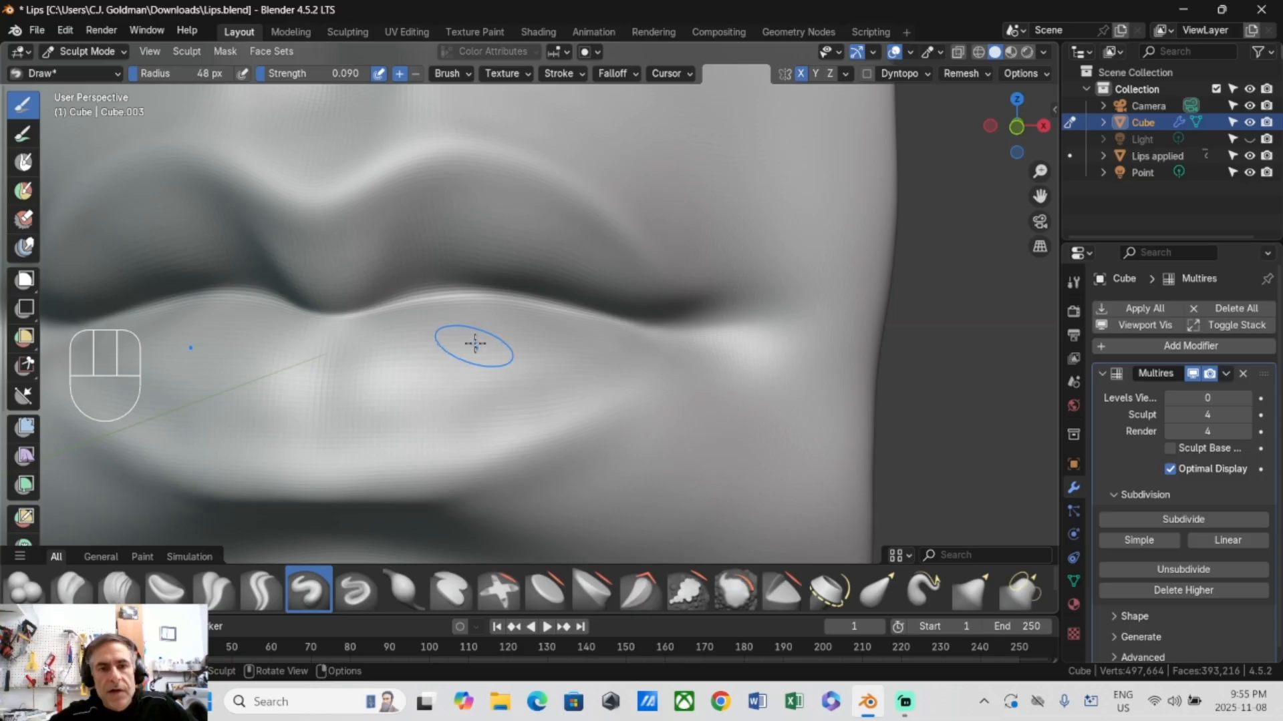
{"action": "key", "text": "f"}
{"action": "key", "text": "f"}
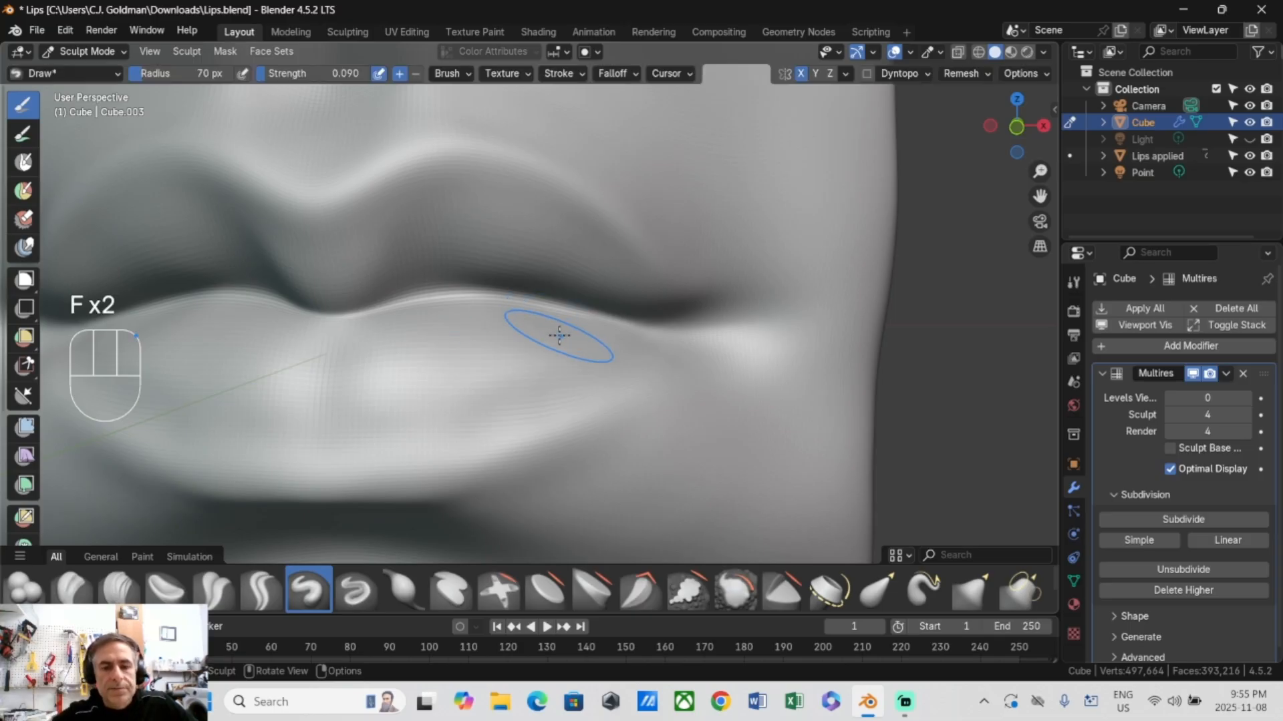
{"action": "key", "text": "i"}
{"action": "key", "text": "shift"}
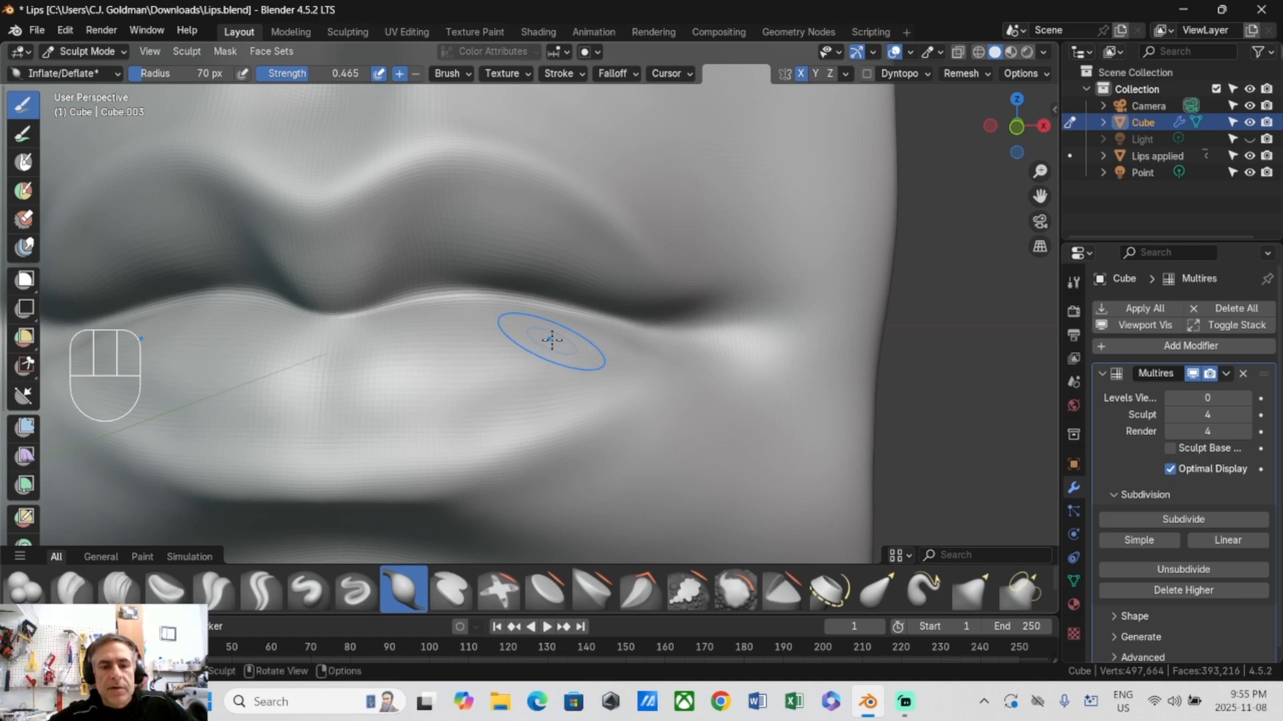
{"action": "key", "text": "f"}
{"action": "left_click", "coordinate": [602, 338]}
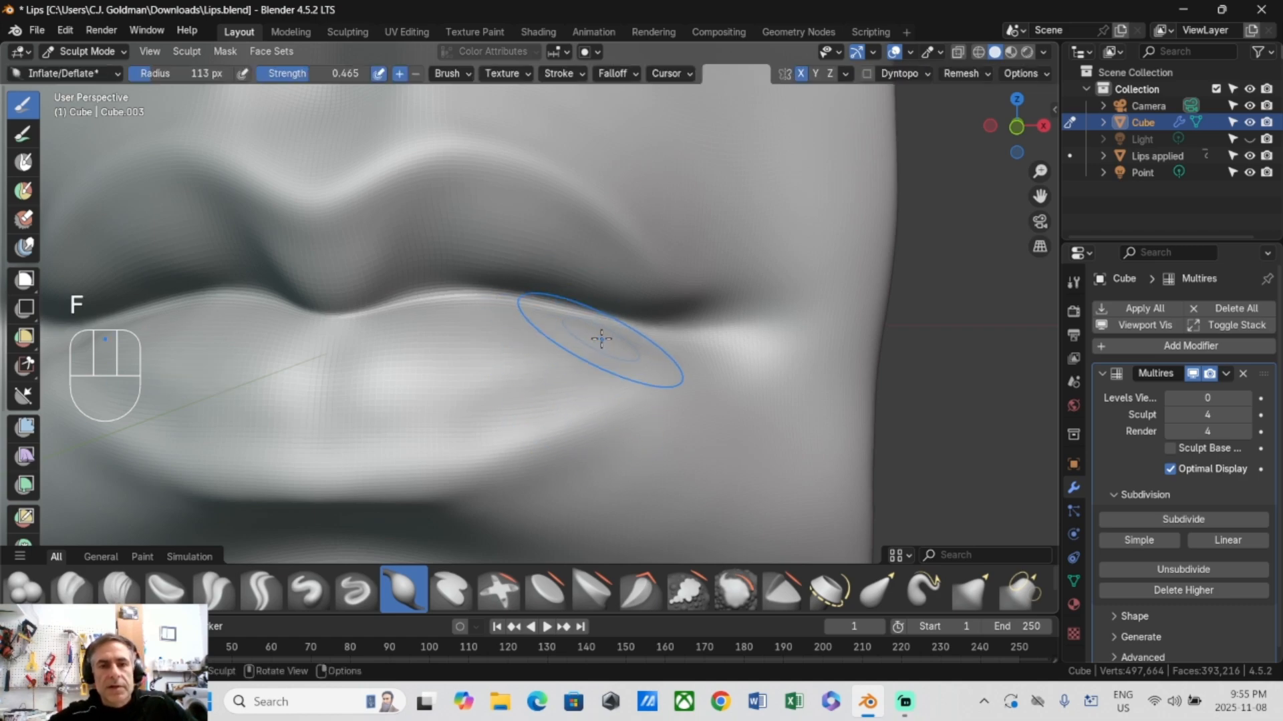
{"action": "left_click_drag", "start_coordinate": [635, 332], "coordinate": [560, 335], "text": "shift"}
Step: Deflate a hollow just inside the lower lip's outer border with Inflate/Deflate at 45 px radius and smooth it
{"action": "scroll", "coordinate": [431, 400], "scroll_direction": "down", "scroll_amount": 4}
{"action": "middle_click_drag", "start_coordinate": [431, 400], "coordinate": [484, 427]}
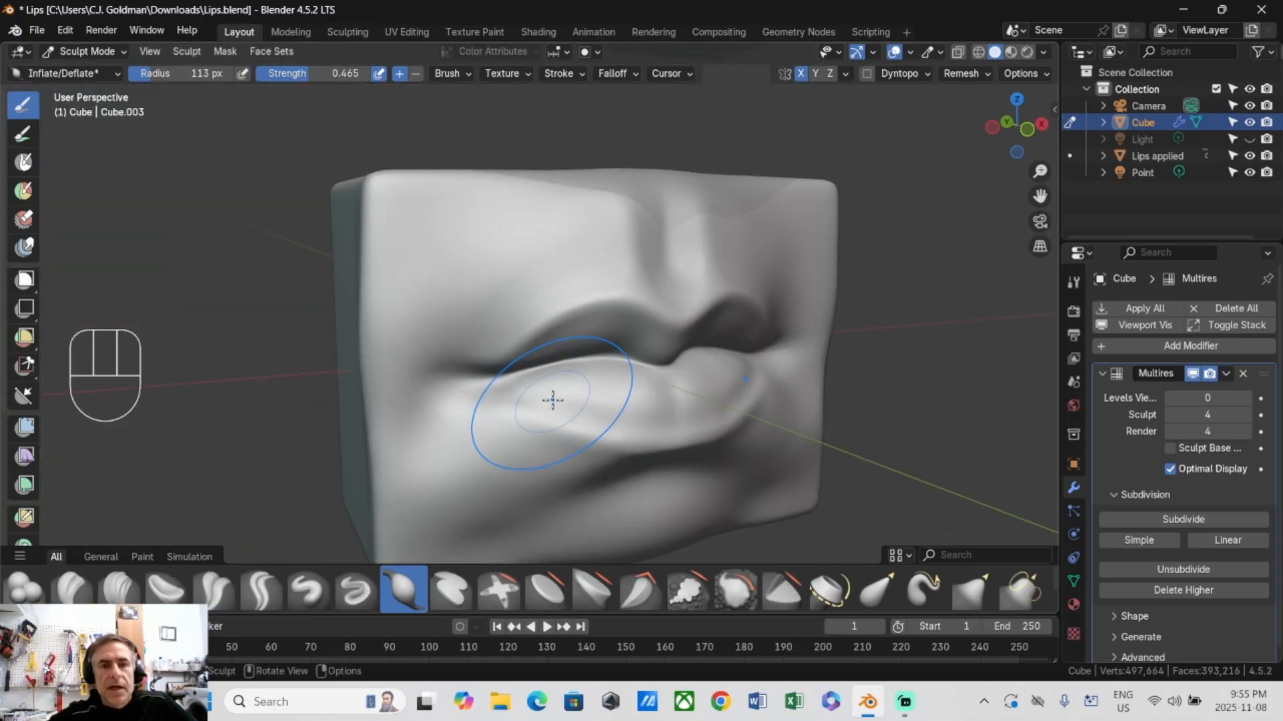
{"action": "scroll", "coordinate": [547, 391], "scroll_direction": "up", "scroll_amount": 2}
{"action": "key", "text": "f"}
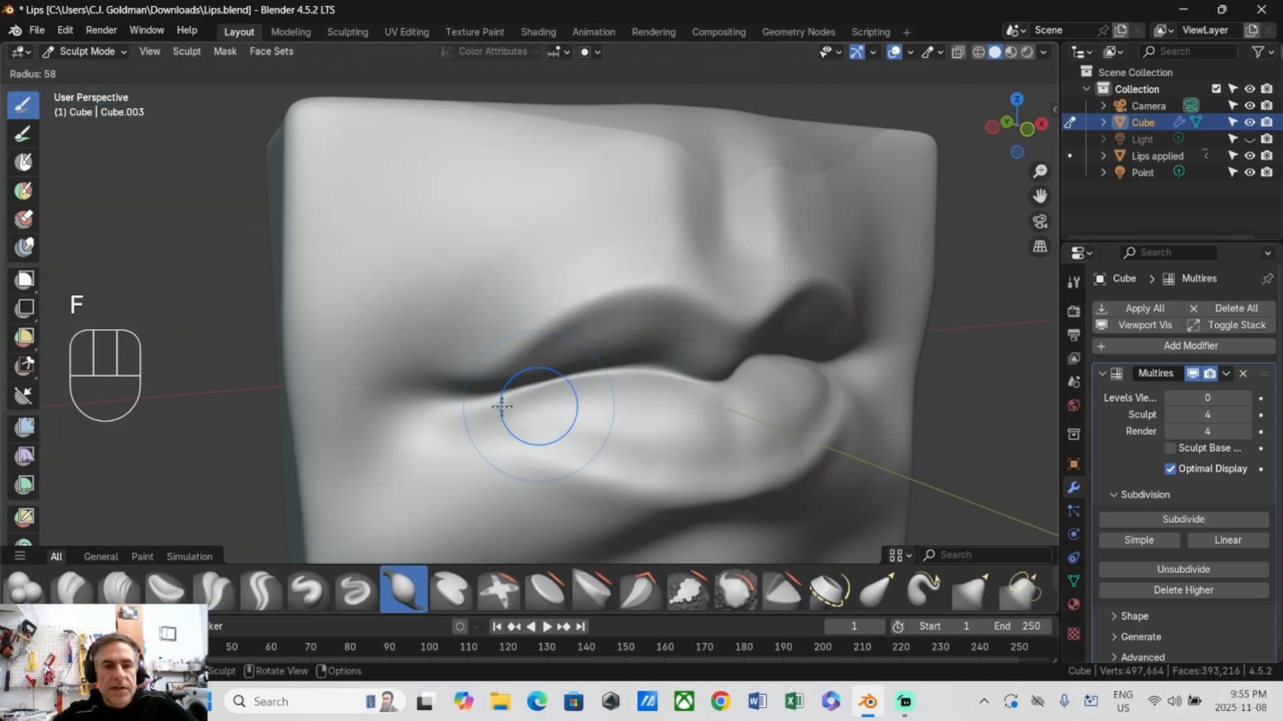
{"action": "left_click", "coordinate": [493, 409]}
{"action": "middle_click_drag", "start_coordinate": [494, 438], "coordinate": [486, 430]}
{"action": "scroll", "coordinate": [476, 428], "scroll_direction": "up", "scroll_amount": 3}
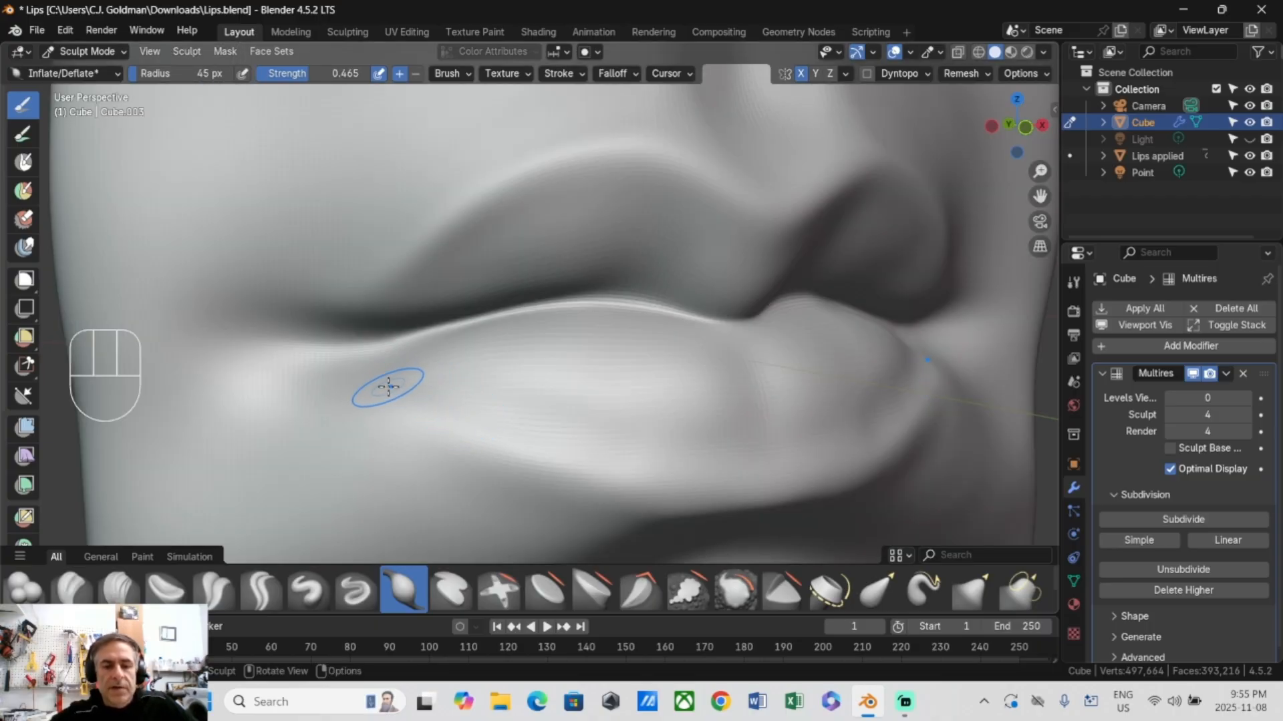
{"action": "key", "text": "ctrl"}
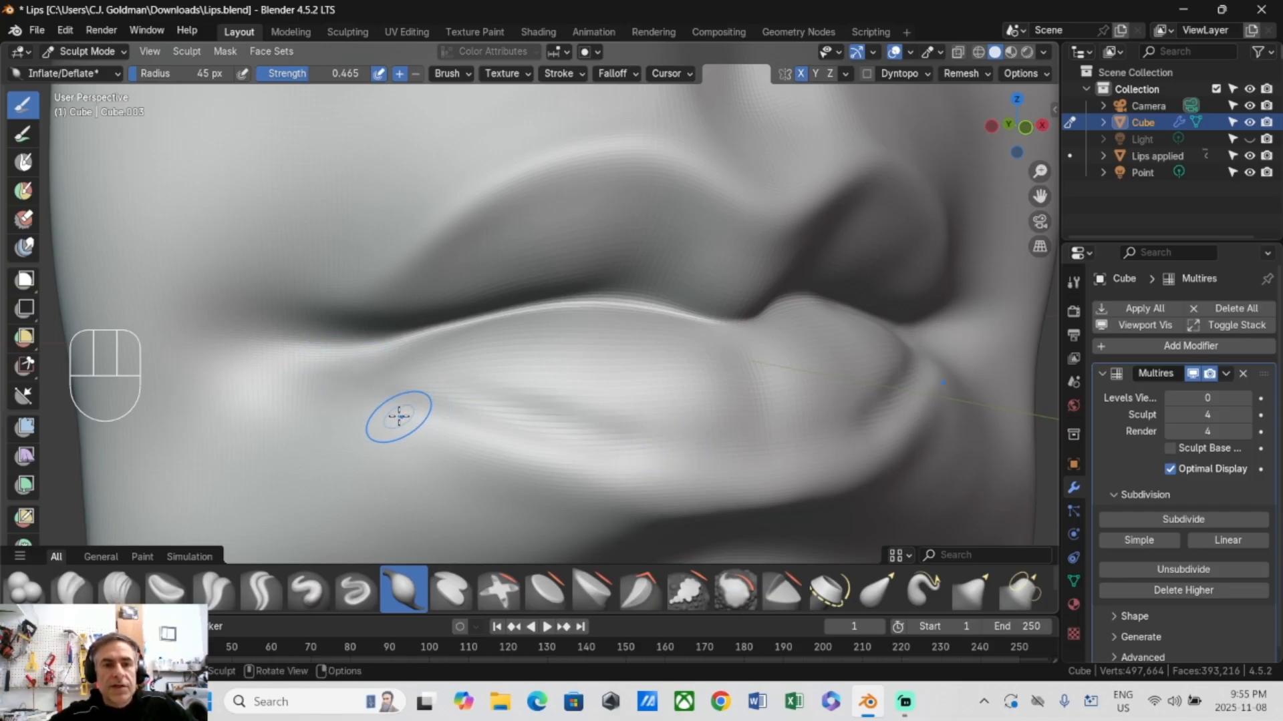
{"action": "key", "text": "shift"}
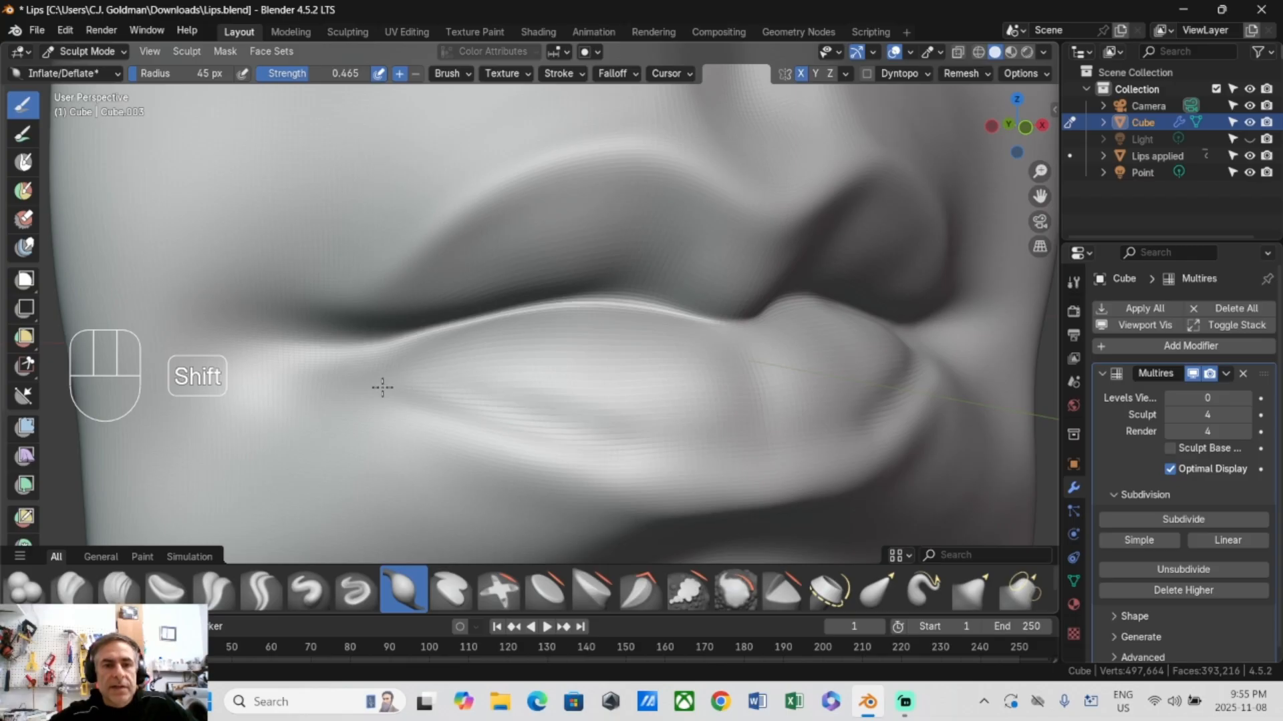
{"action": "mouse_move", "coordinate": [606, 432]}
{"action": "left_mouse_down", "text": "shift"}
{"action": "mouse_move", "coordinate": [632, 464]}
{"action": "mouse_move", "coordinate": [374, 394]}
{"action": "left_mouse_up", "text": "shift"}
Step: Deflate the lower lip lightly above its bottom edge again and blend the surface toward the lip's centre
{"action": "middle_click_drag", "start_coordinate": [225, 357], "coordinate": [215, 354]}
{"action": "mouse_move", "coordinate": [467, 420]}
{"action": "left_mouse_down", "text": "ctrl"}
{"action": "mouse_move", "coordinate": [649, 459]}
{"action": "mouse_move", "coordinate": [532, 420]}
{"action": "left_mouse_up", "text": "ctrl"}
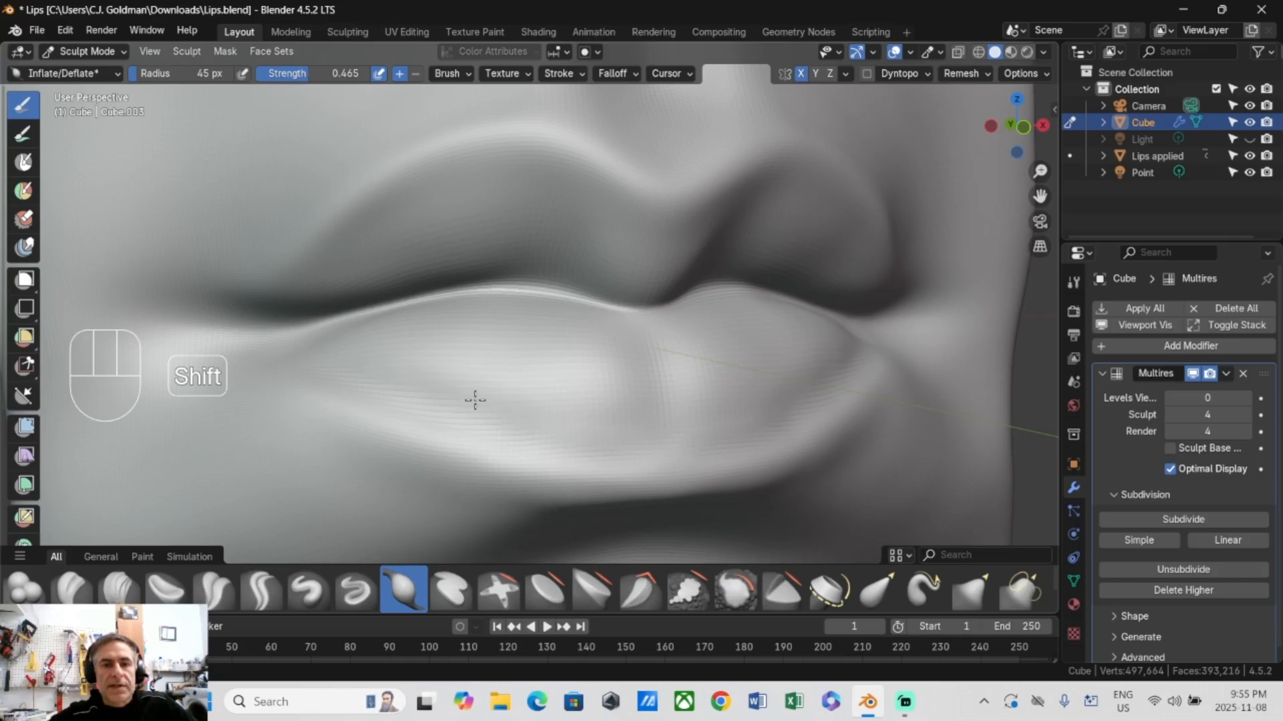
{"action": "scroll", "coordinate": [475, 399], "scroll_direction": "down", "scroll_amount": 8}
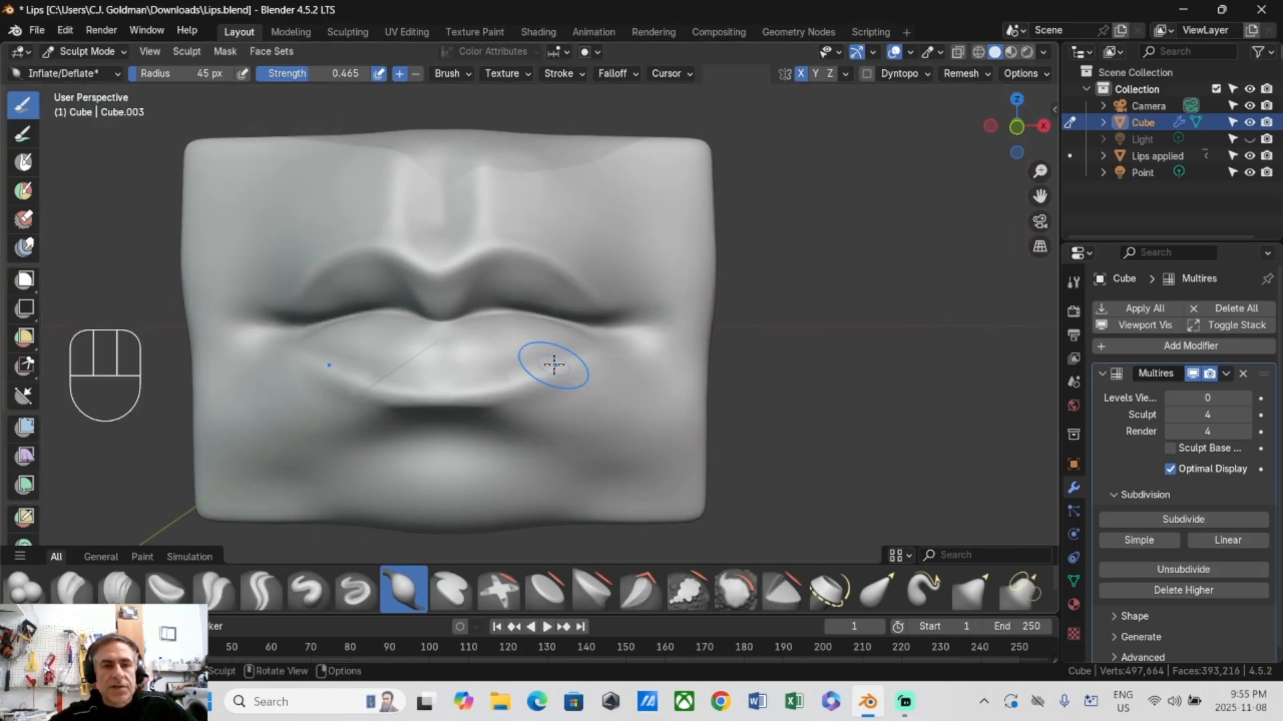
{"action": "left_click_drag", "start_coordinate": [554, 364], "coordinate": [483, 375], "text": "shift"}
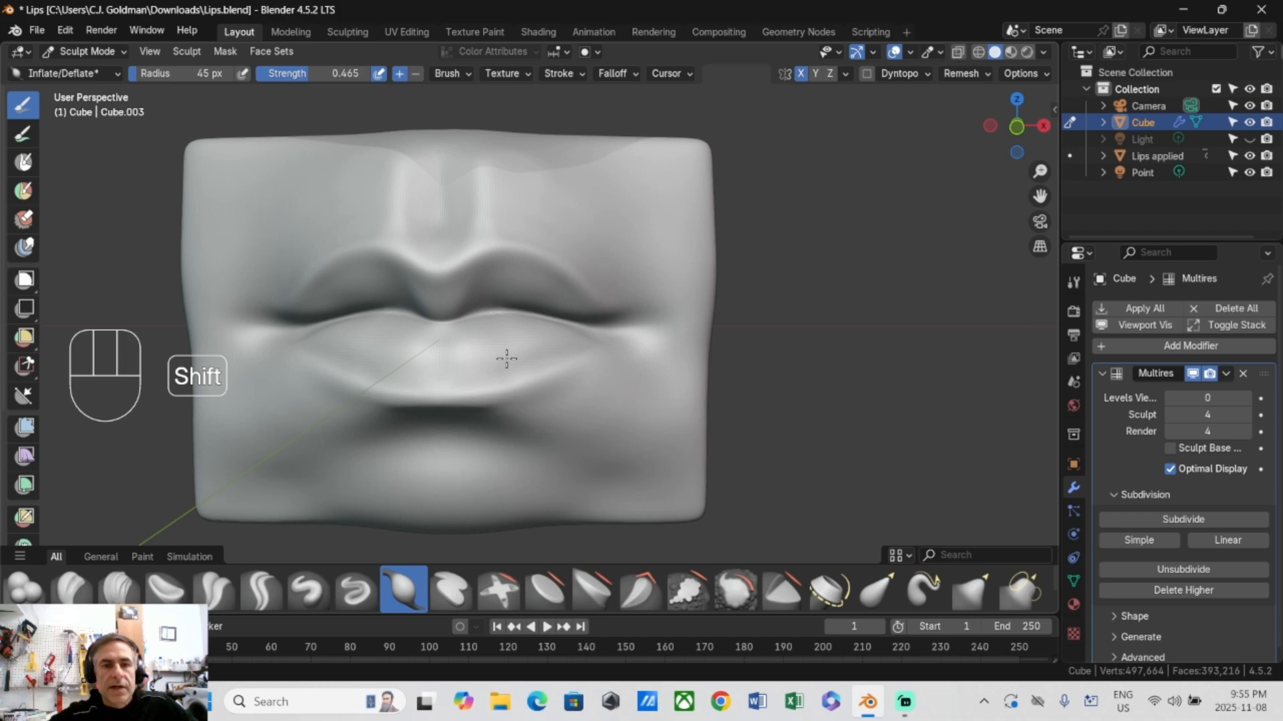
Step: Inflate the upper lip's border ridge toward the cupid's bow at 40 px radius and smooth the skin above it
{"action": "middle_click_drag", "start_coordinate": [460, 352], "coordinate": [392, 372]}
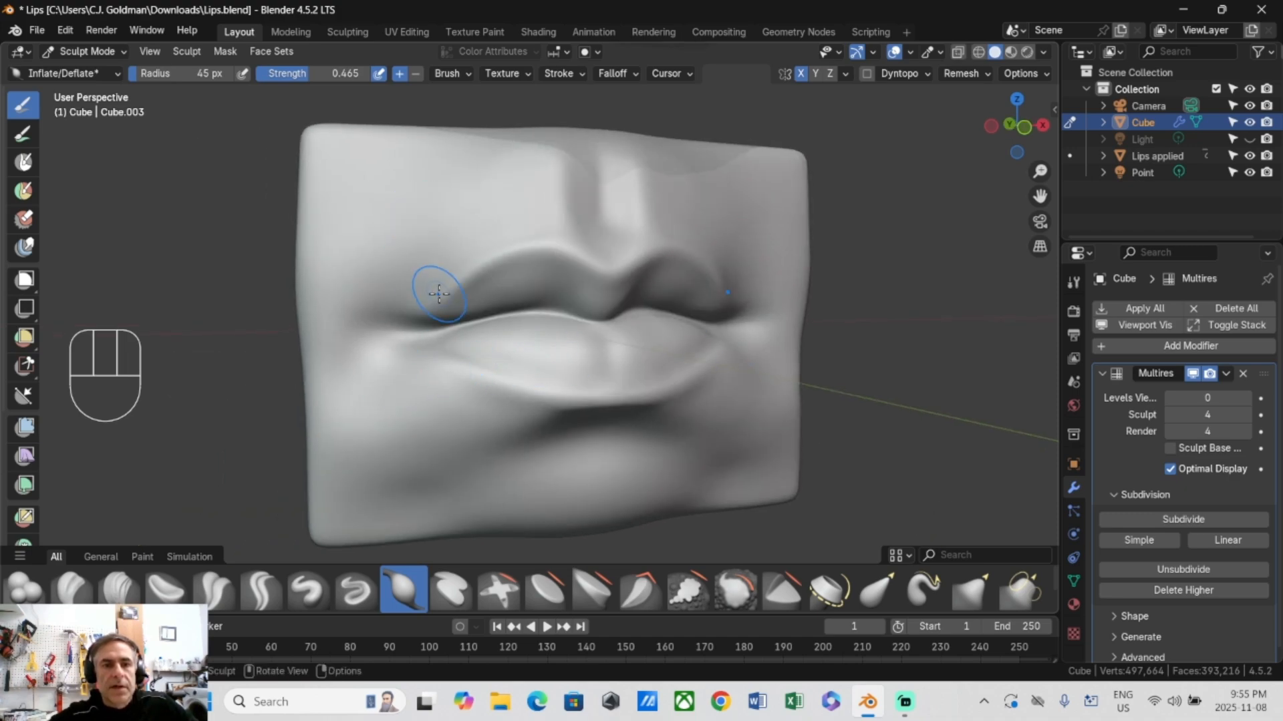
{"action": "scroll", "coordinate": [435, 286], "scroll_direction": "up", "scroll_amount": 3}
{"action": "key", "text": "f"}
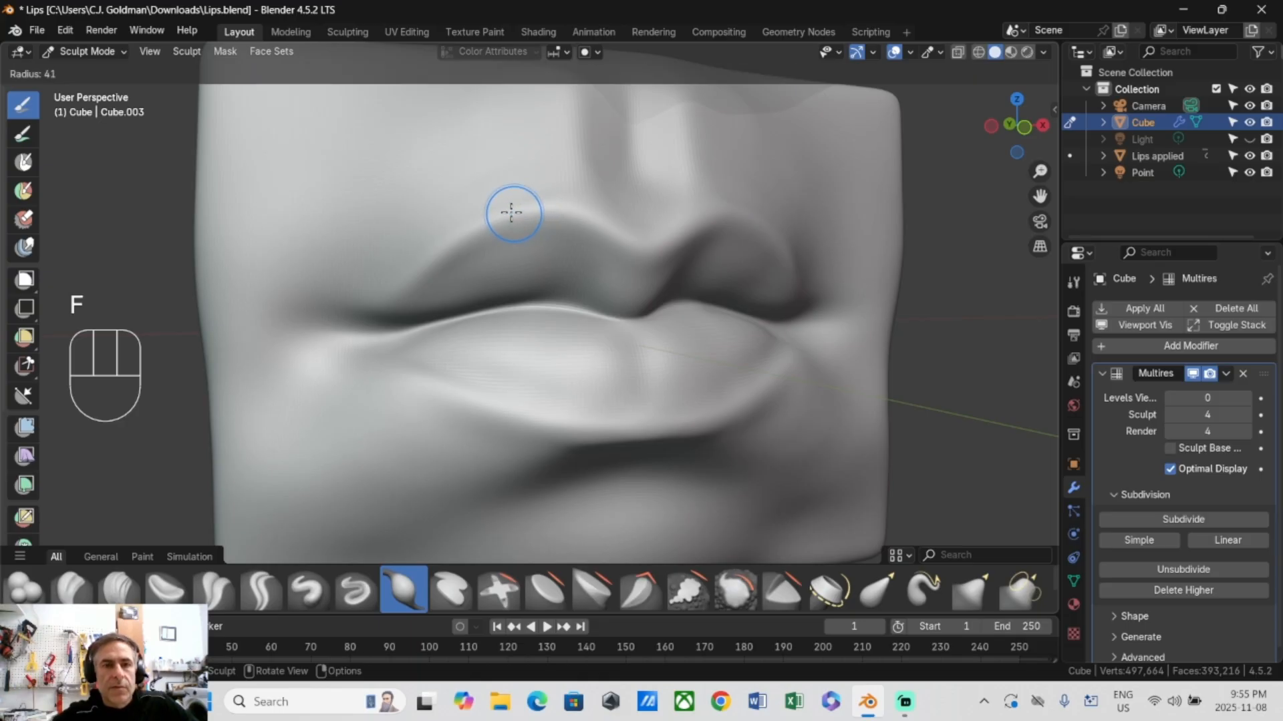
{"action": "left_click", "coordinate": [513, 215]}
{"action": "left_click_drag", "start_coordinate": [502, 211], "coordinate": [515, 210]}
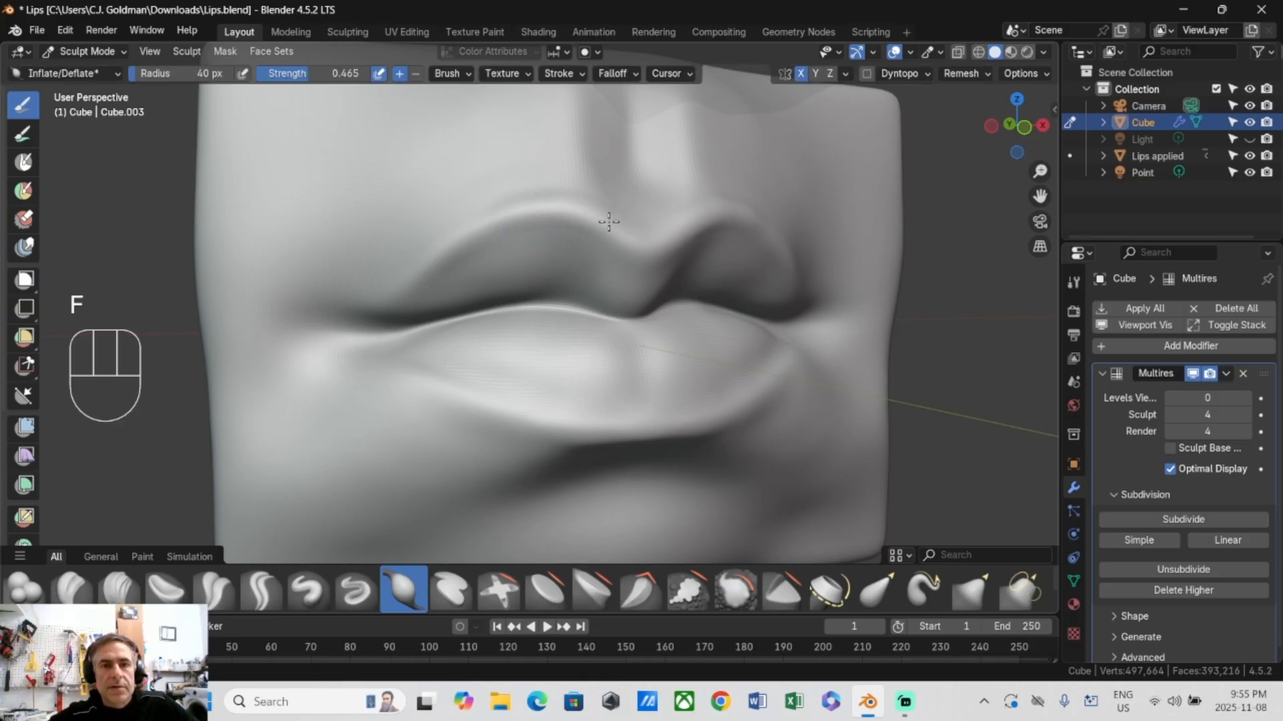
{"action": "left_click_drag", "start_coordinate": [609, 222], "coordinate": [631, 235]}
{"action": "left_click_drag", "start_coordinate": [567, 189], "coordinate": [505, 189], "text": "shift"}
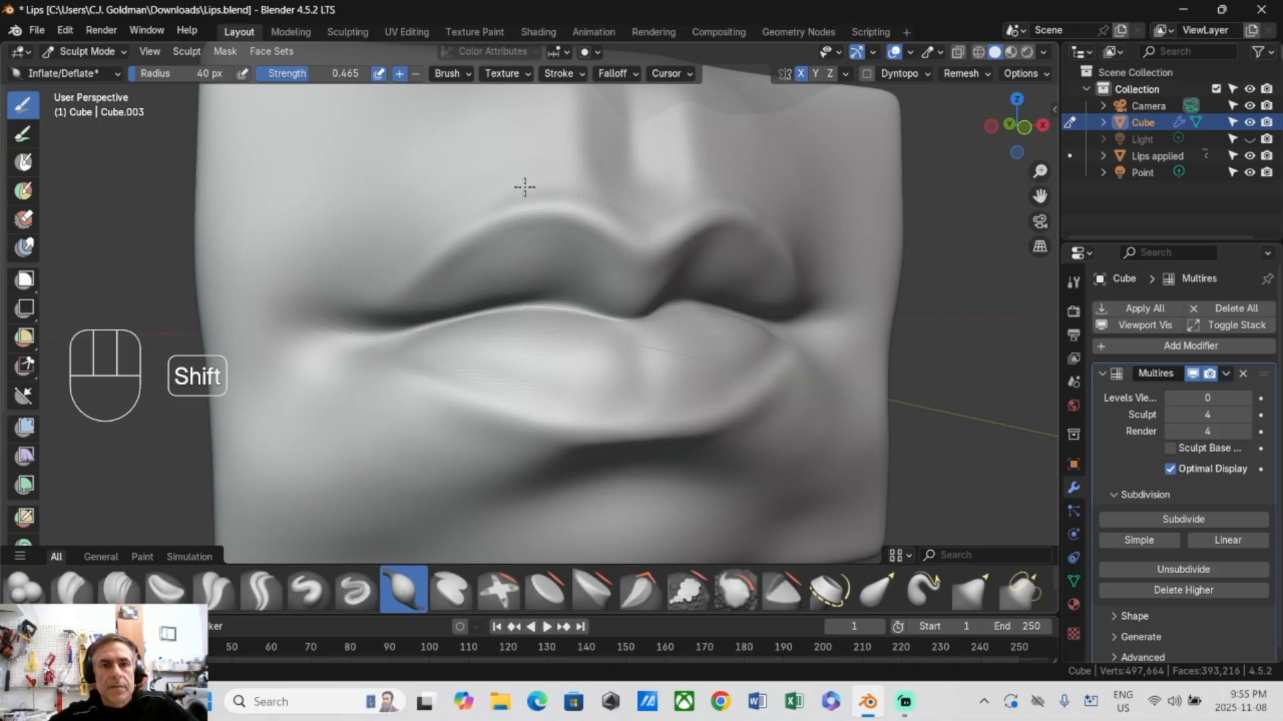
Step: Inflate the cupid's bow dip and the philtrum ridges, and smooth the skin along the upper lip's border
{"action": "middle_click_drag", "start_coordinate": [539, 187], "coordinate": [475, 220]}
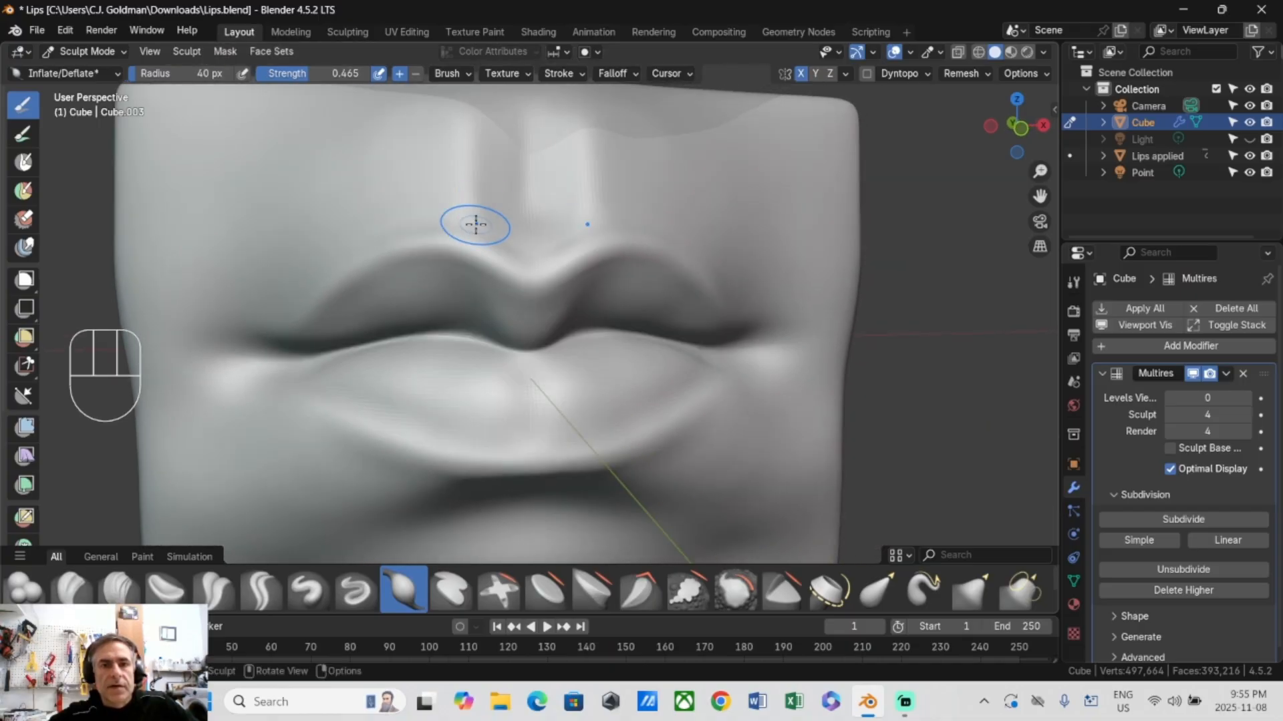
{"action": "left_click_drag", "start_coordinate": [513, 270], "coordinate": [530, 280]}
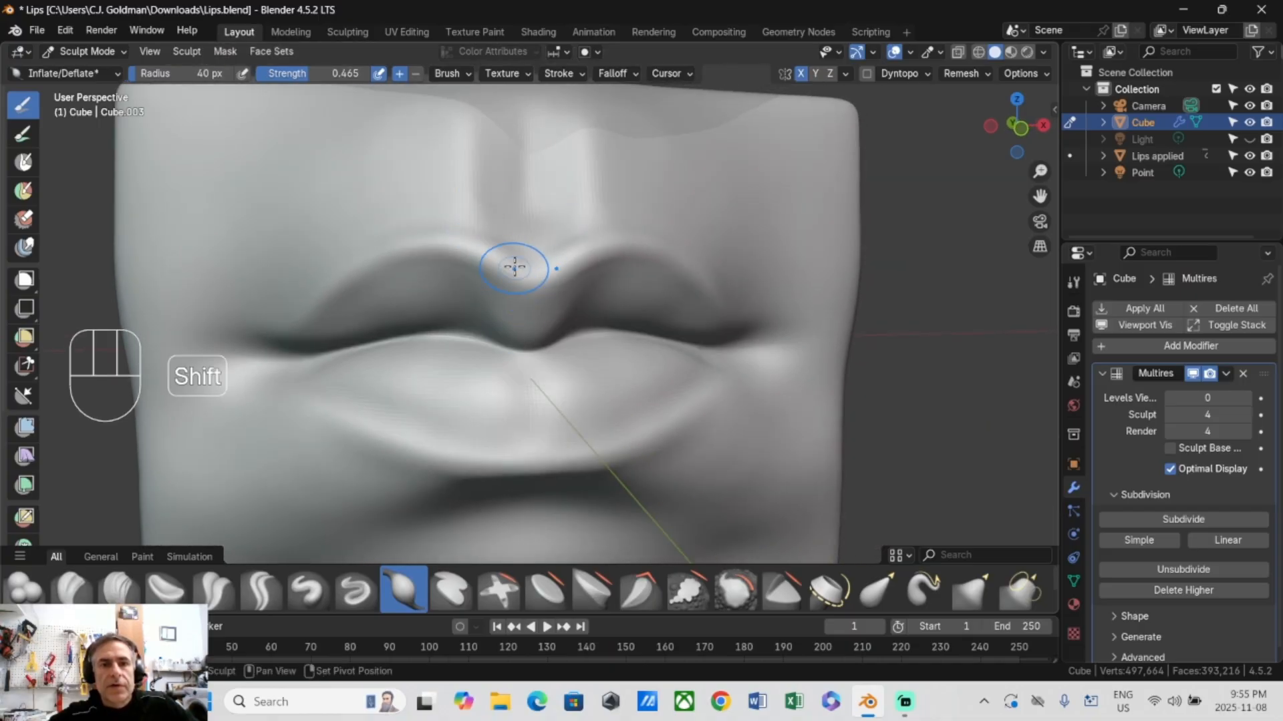
{"action": "left_click_drag", "start_coordinate": [476, 117], "coordinate": [477, 145]}
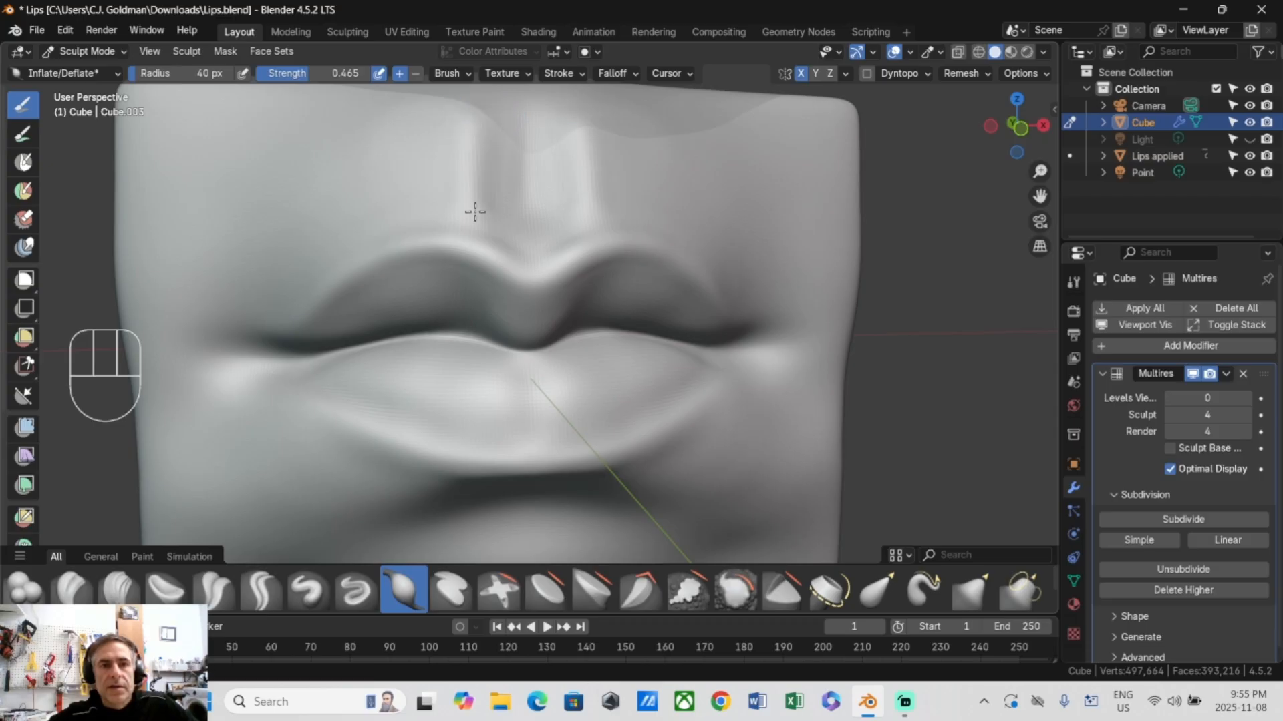
{"action": "key", "text": "shift"}
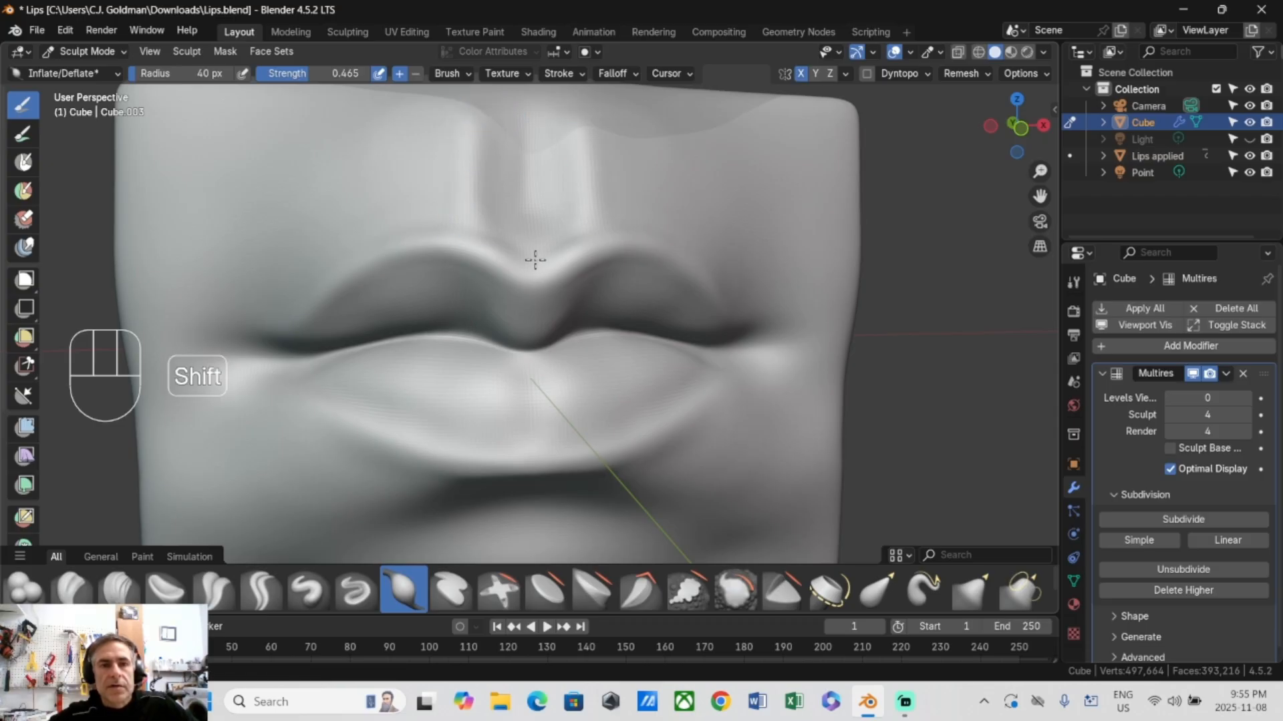
{"action": "left_click_drag", "start_coordinate": [409, 242], "coordinate": [319, 281], "text": "shift"}
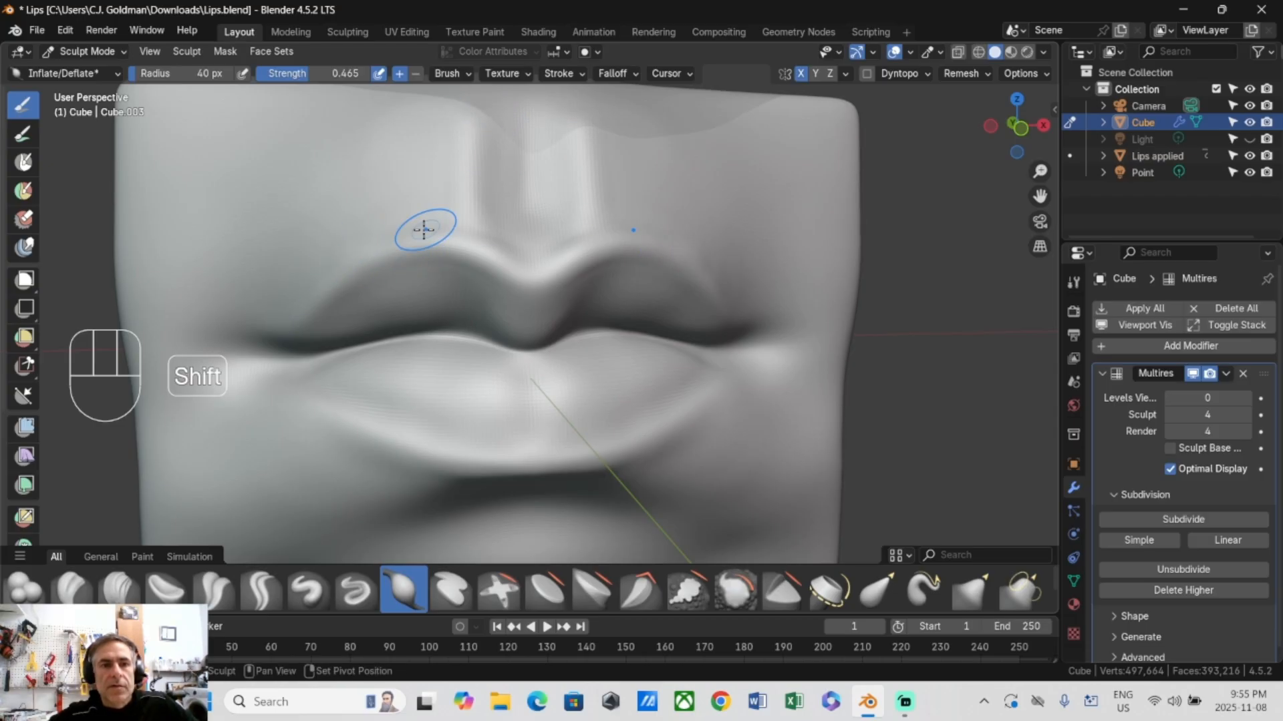
{"action": "mouse_move", "coordinate": [409, 241]}
{"action": "left_mouse_down", "text": "shift"}
{"action": "mouse_move", "coordinate": [255, 286]}
{"action": "mouse_move", "coordinate": [347, 417]}
{"action": "mouse_move", "coordinate": [413, 469]}
{"action": "mouse_move", "coordinate": [527, 478]}
{"action": "left_mouse_up", "text": "shift"}
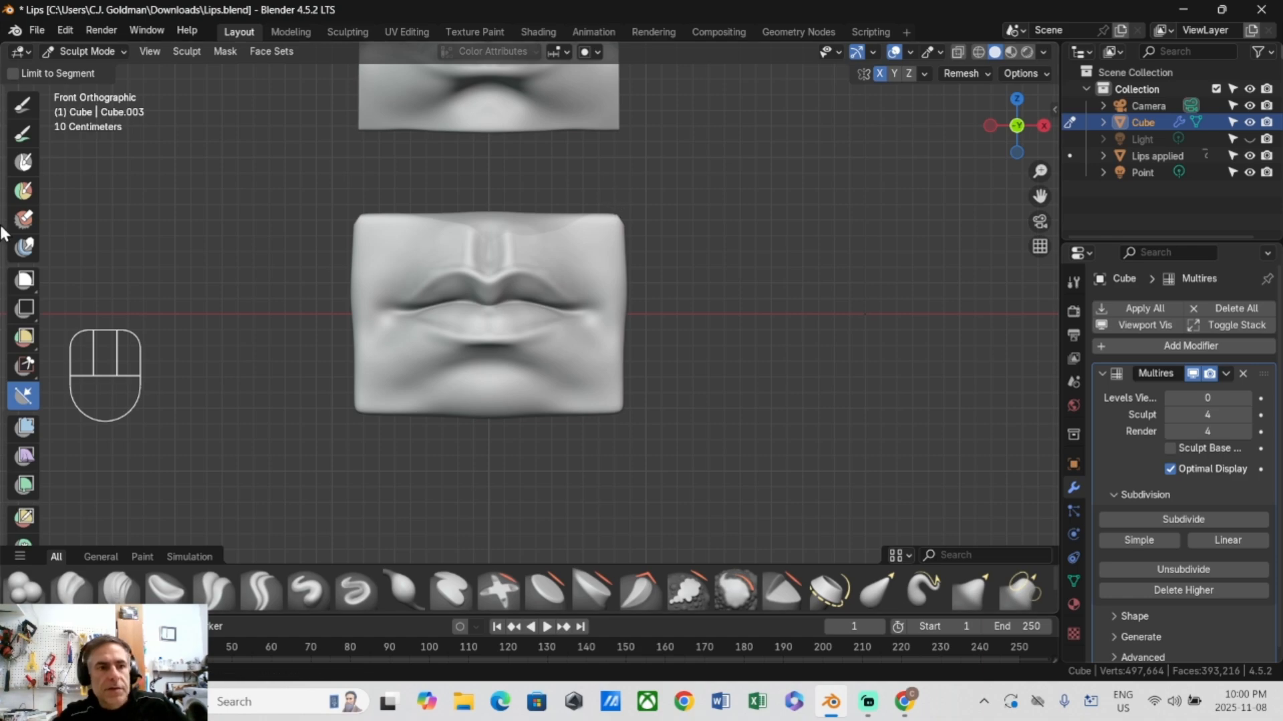
Step: Flatten both rounded sides of the block into straight edges with a mirrored vertical Line Project cut
{"action": "left_click", "coordinate": [36, 398]}
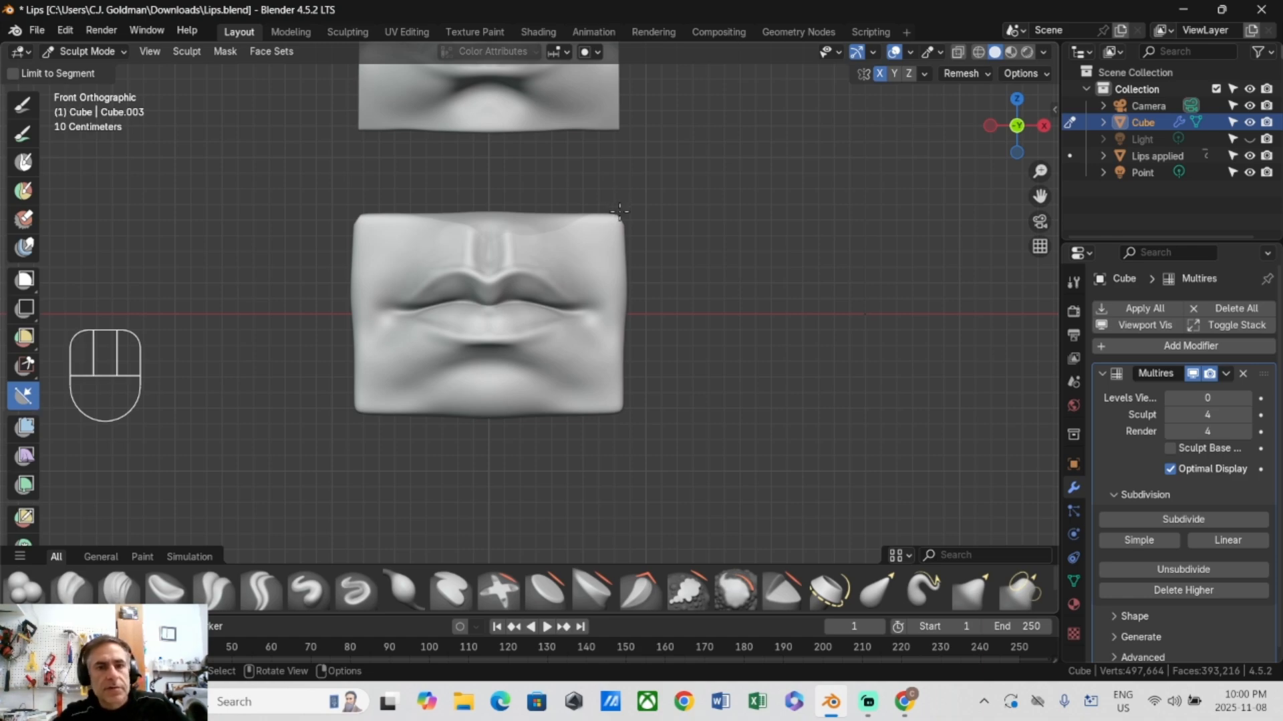
{"action": "left_click_drag", "start_coordinate": [609, 196], "coordinate": [610, 461]}
{"action": "key", "text": "f"}
{"action": "key", "text": "f"}
{"action": "key", "text": "f"}
{"action": "key", "text": "f"}
{"action": "key", "text": "f"}
{"action": "key", "text": "f"}
{"action": "key", "text": "f"}
{"action": "key", "text": "f"}
{"action": "key", "text": "f"}
{"action": "key", "text": "f"}
{"action": "key", "text": "f"}
{"action": "key", "text": "f"}
{"action": "key", "text": "f"}
{"action": "key", "text": "f"}
{"action": "key", "text": "f"}
{"action": "key", "text": "f"}
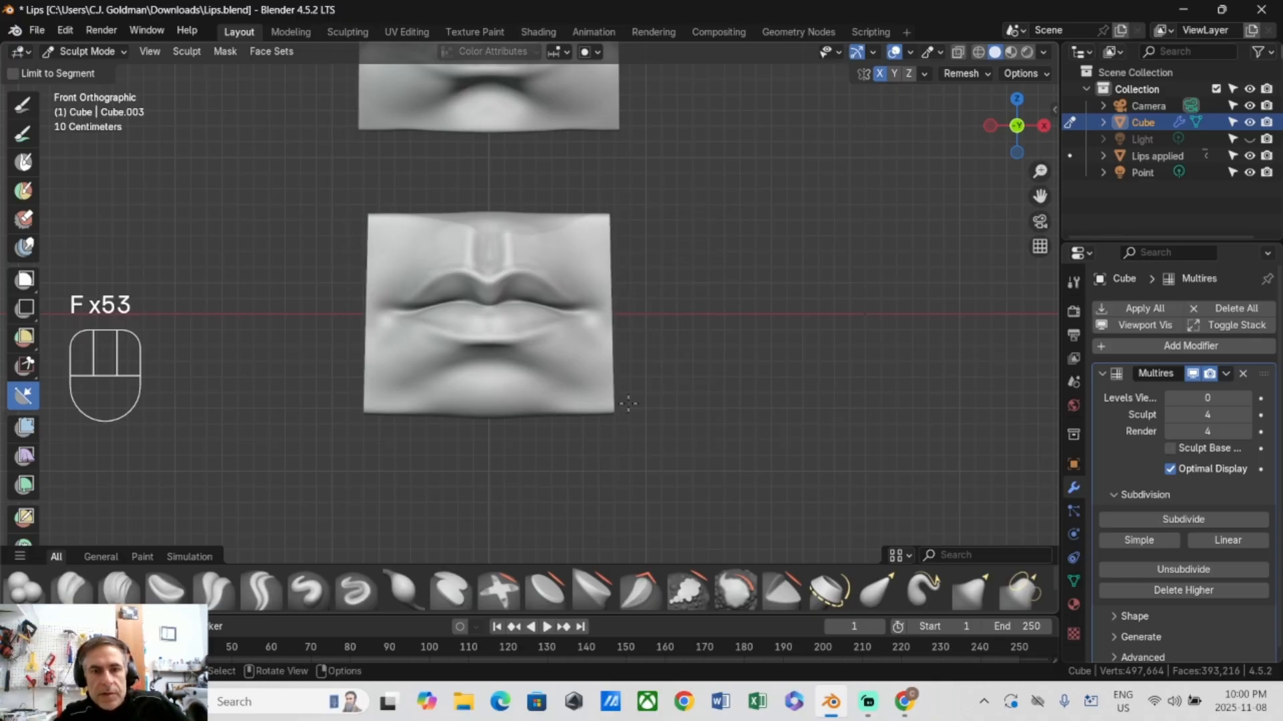
Step: Flatten the block's bottom edge with a horizontal Line Project cut
{"action": "left_click_drag", "start_coordinate": [628, 404], "coordinate": [326, 403]}
{"action": "key", "text": "f"}
{"action": "key", "text": "f"}
{"action": "key", "text": "f"}
{"action": "key", "text": "f"}
{"action": "key", "text": "f"}
{"action": "key", "text": "f"}
{"action": "key", "text": "f"}
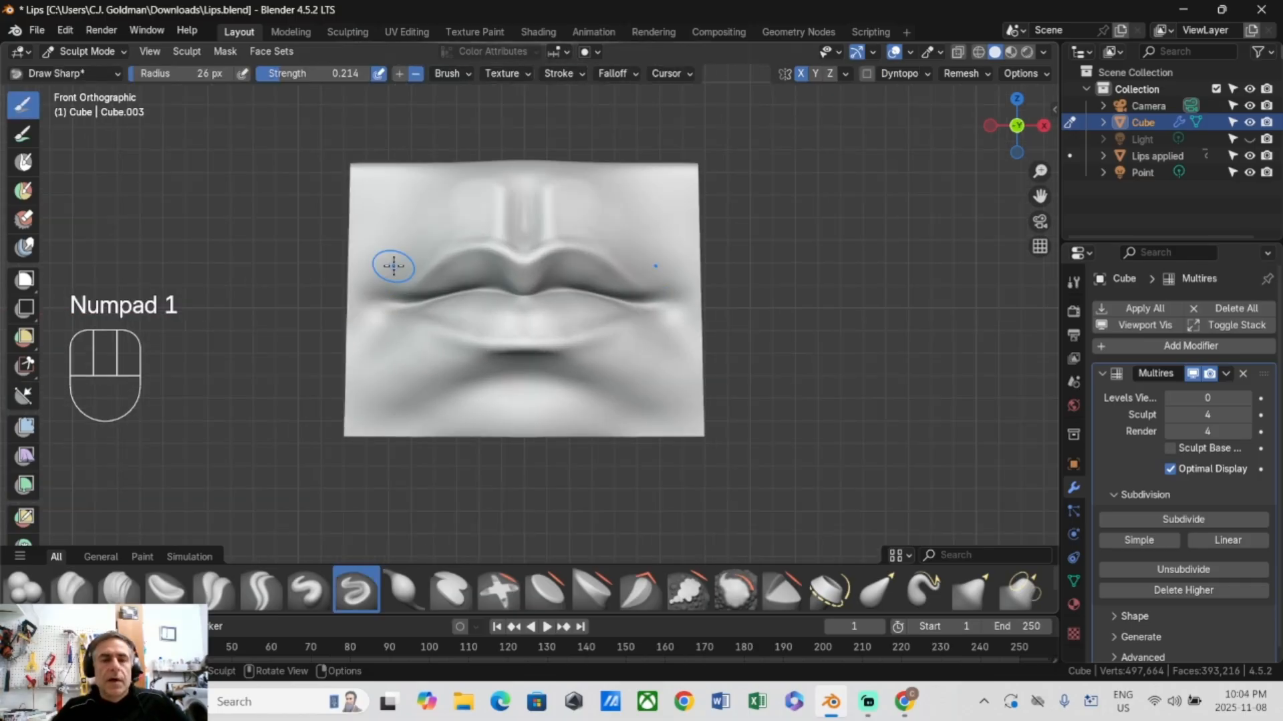
Step: Set the Draw Sharp brush to 52 px radius and 0.341 strength for work on the upper lip
{"action": "scroll", "coordinate": [581, 286], "scroll_direction": "up", "scroll_amount": 4}
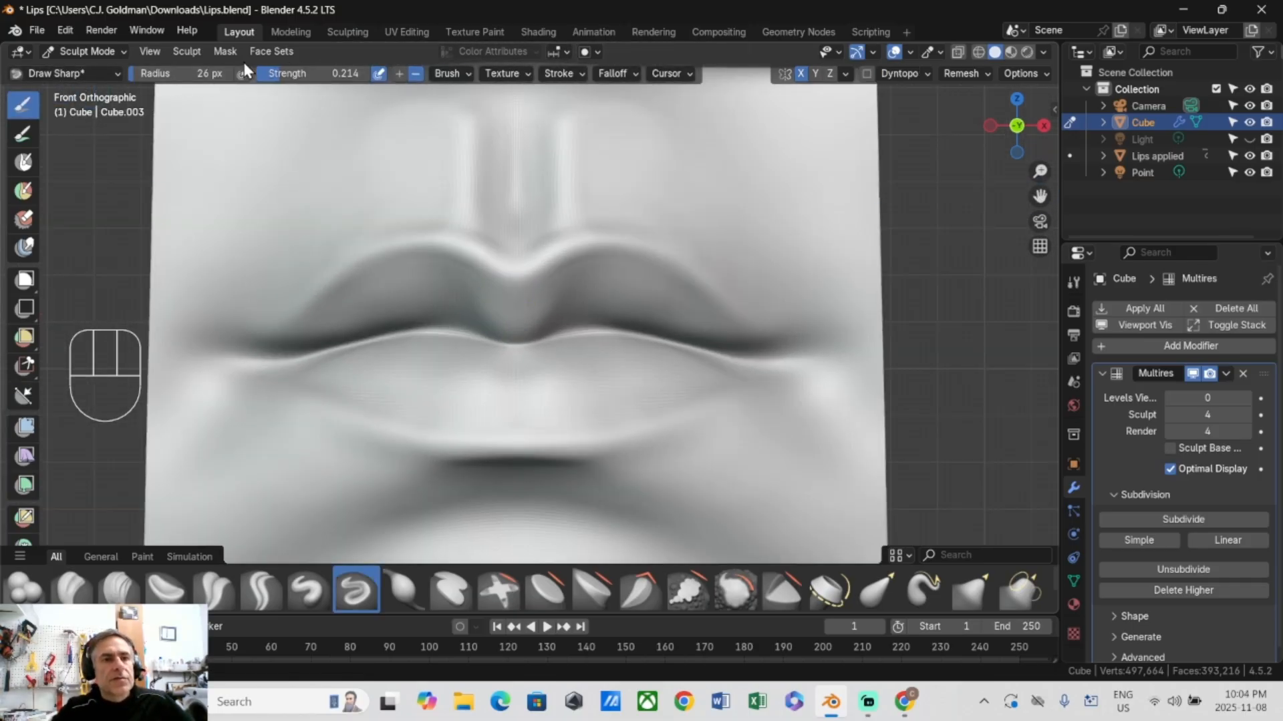
{"action": "left_click_drag", "start_coordinate": [281, 75], "coordinate": [295, 74]}
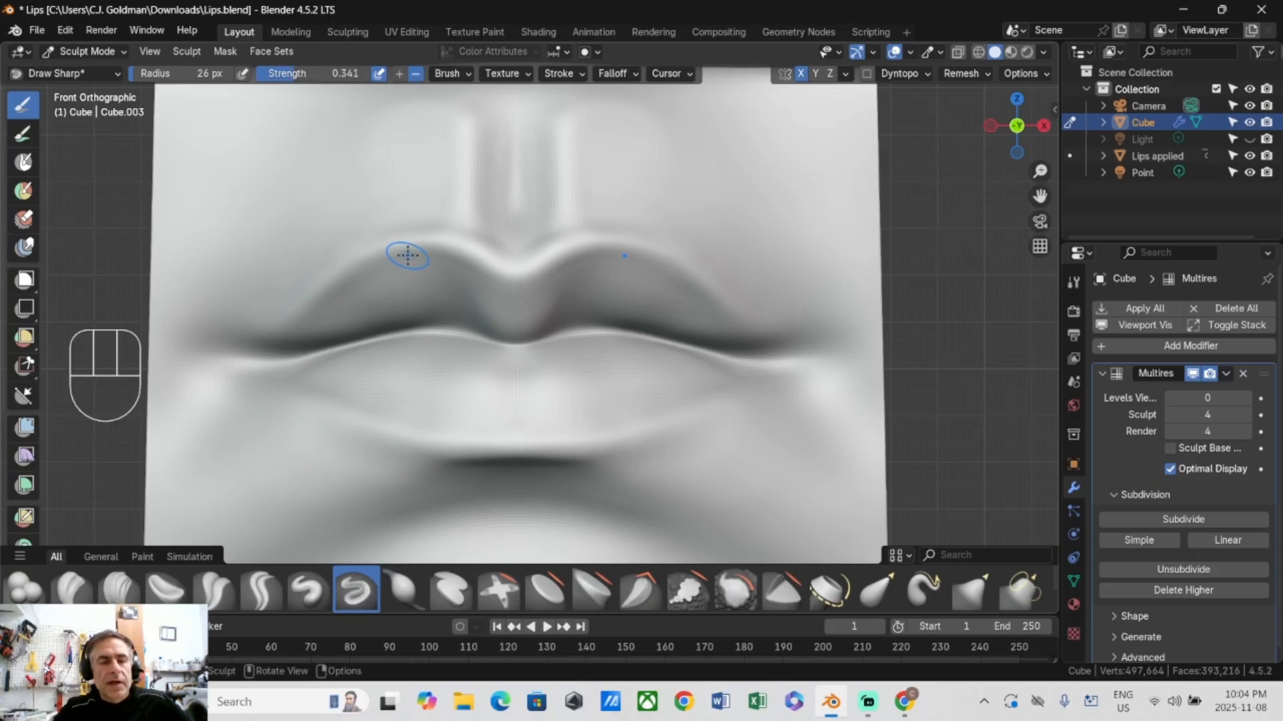
{"action": "key", "text": "f"}
{"action": "middle_click_drag", "start_coordinate": [425, 258], "coordinate": [479, 293]}
{"action": "scroll", "coordinate": [509, 273], "scroll_direction": "up", "scroll_amount": 3}
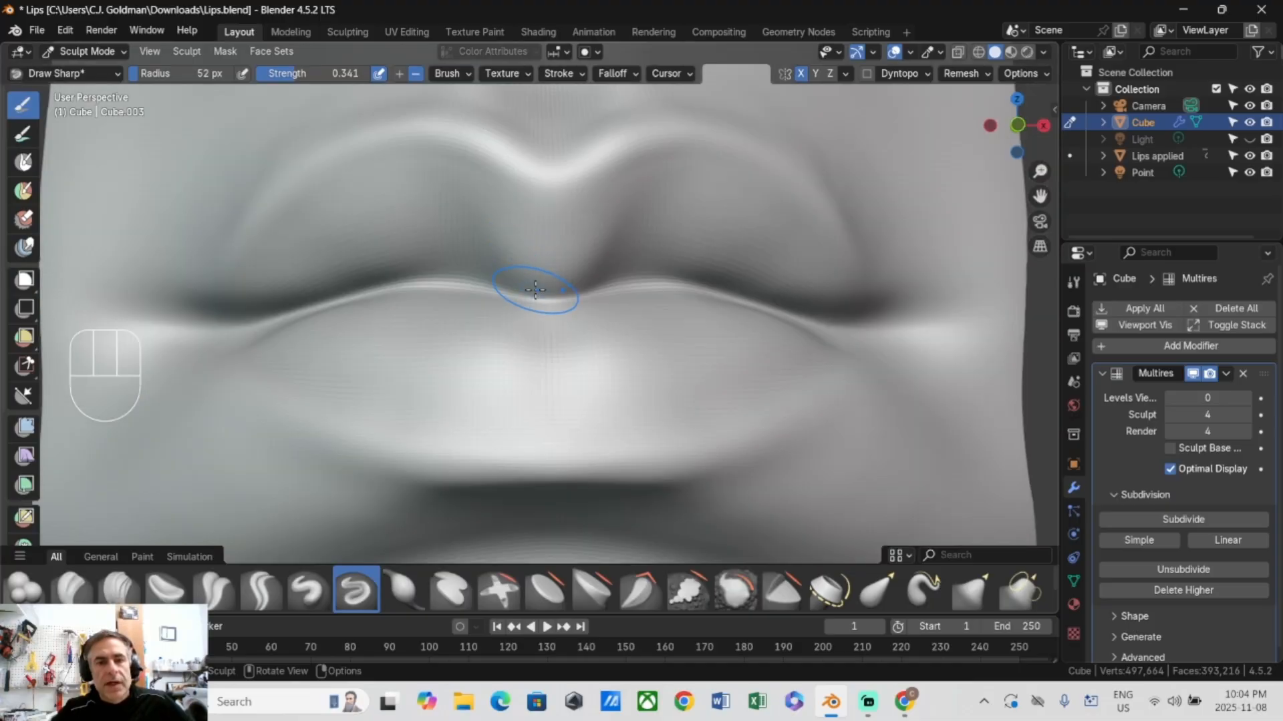
Step: Try to carve vertical creases up the centre of the upper lip with Draw Sharp at 0.341 strength
{"action": "left_click_drag", "start_coordinate": [535, 290], "coordinate": [537, 225]}
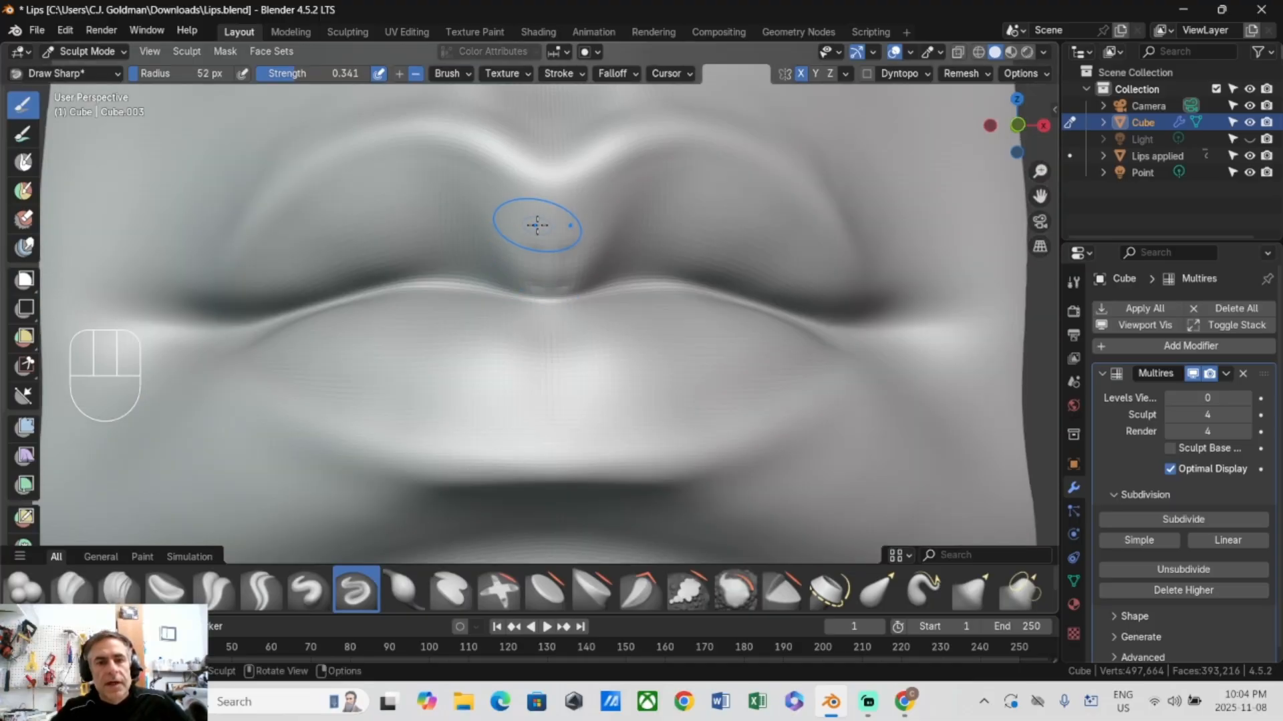
{"action": "key", "text": "ctrl+z"}
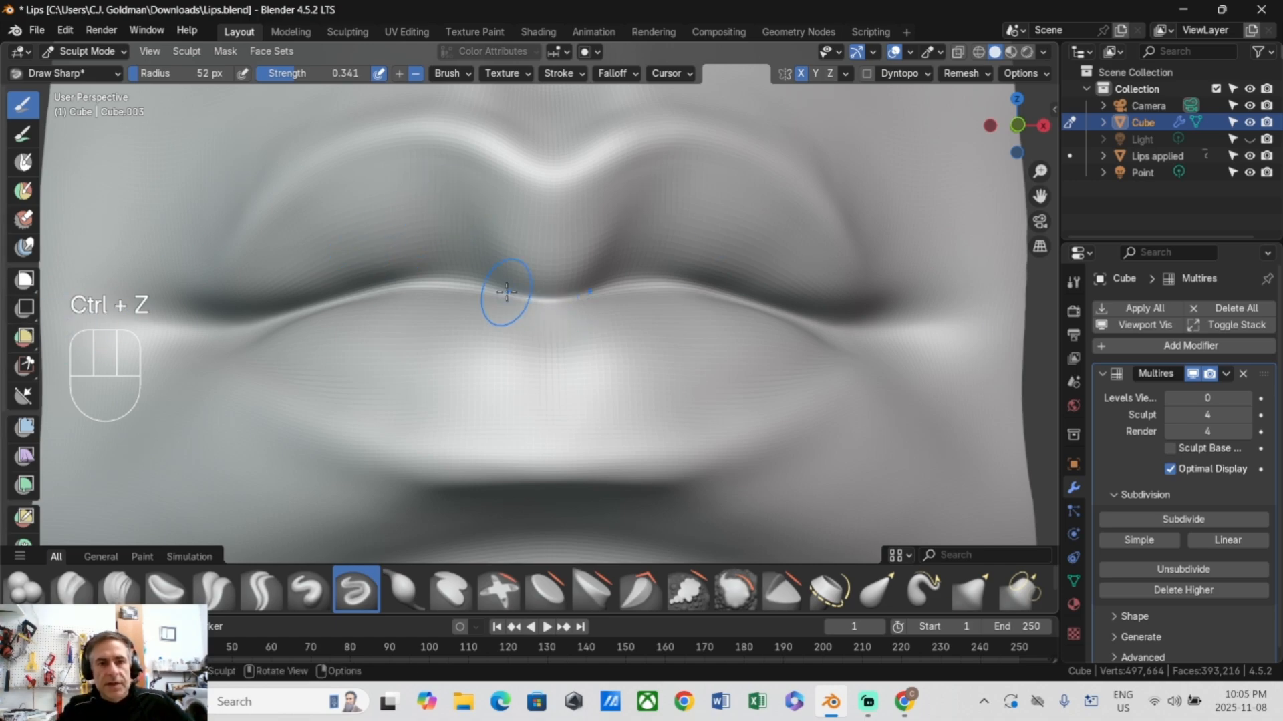
{"action": "key", "text": "ctrl+z"}
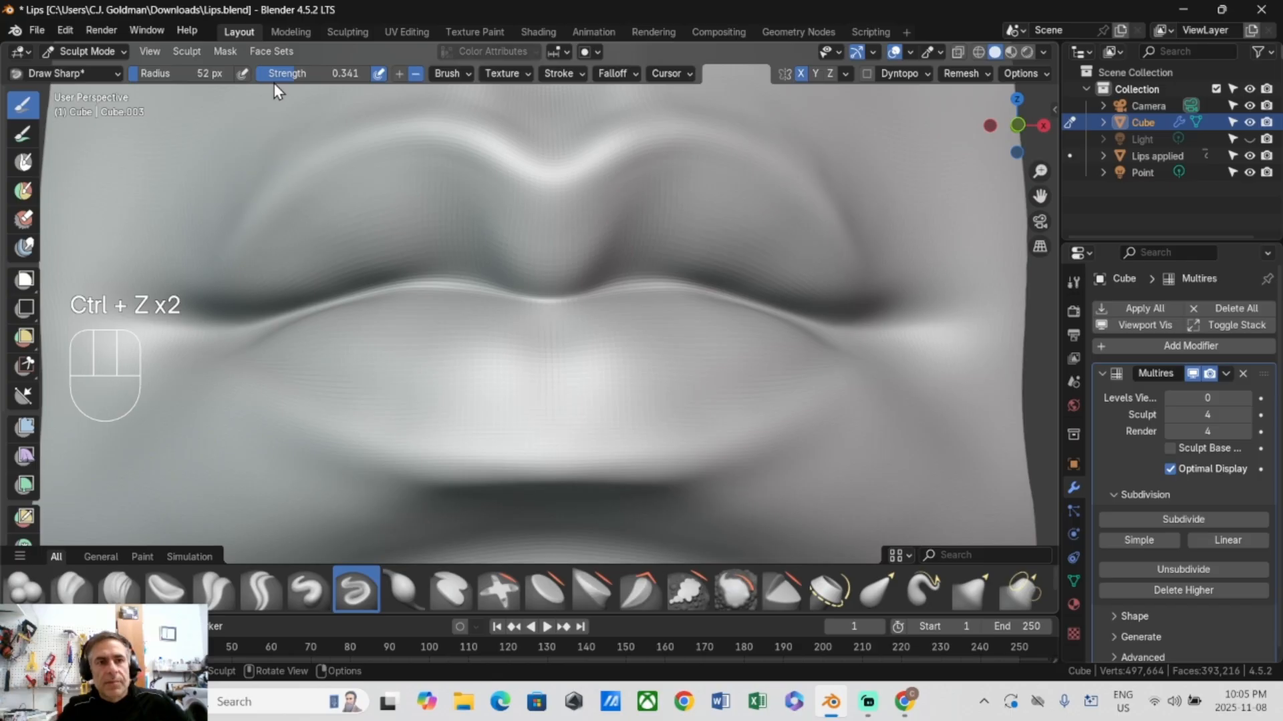
Step: Carve wrinkles fanning upward across the upper lip from its centre to the mouth corners with Draw Sharp at 0.185 strength
{"action": "left_click_drag", "start_coordinate": [275, 75], "coordinate": [257, 75]}
{"action": "left_click_drag", "start_coordinate": [499, 294], "coordinate": [454, 147]}
{"action": "mouse_move", "coordinate": [530, 279]}
{"action": "left_mouse_down"}
{"action": "mouse_move", "coordinate": [543, 290]}
{"action": "mouse_move", "coordinate": [521, 198]}
{"action": "left_mouse_up"}
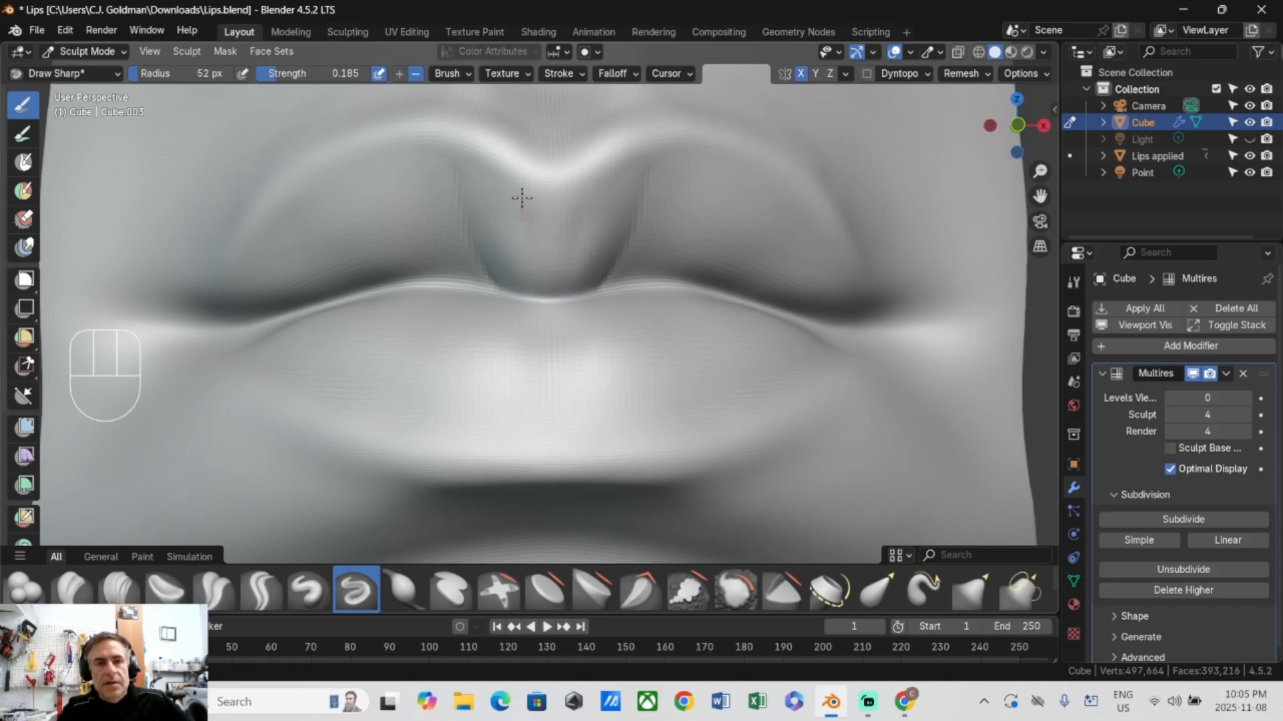
{"action": "left_click_drag", "start_coordinate": [536, 298], "coordinate": [532, 273]}
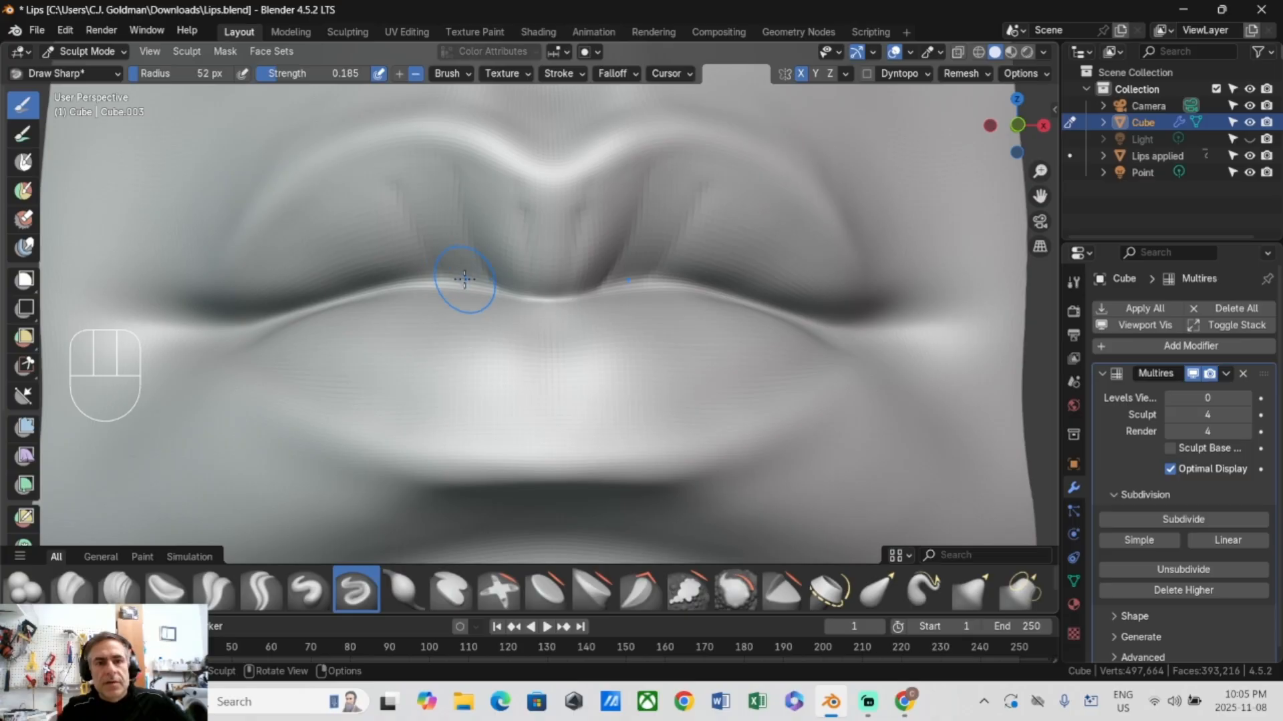
{"action": "left_click_drag", "start_coordinate": [463, 282], "coordinate": [378, 175]}
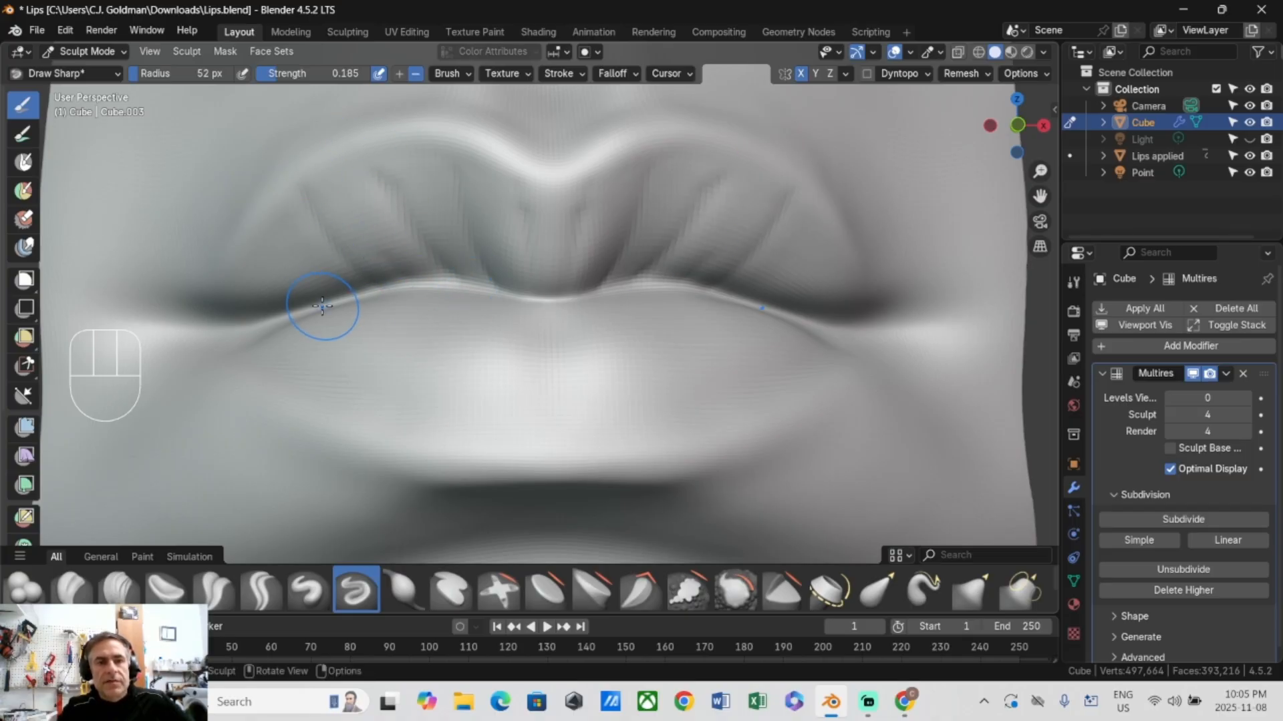
{"action": "left_click_drag", "start_coordinate": [290, 310], "coordinate": [260, 235]}
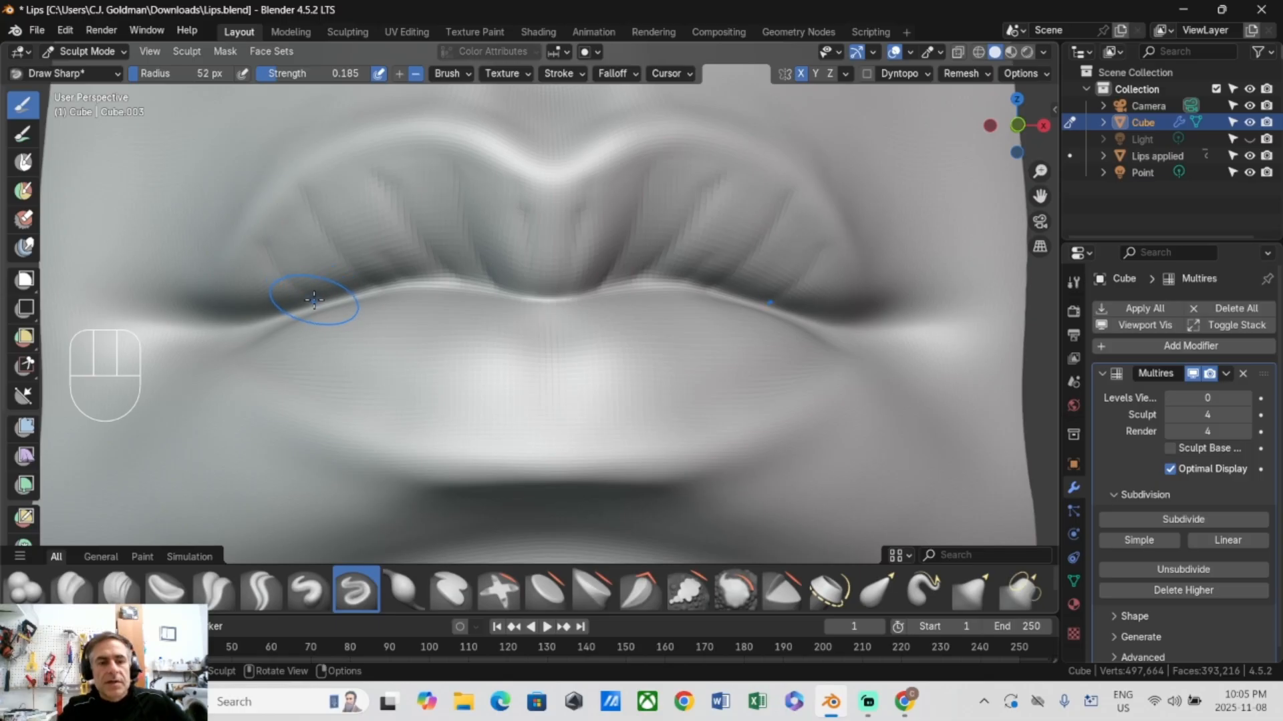
Step: Carve a wrinkle near the upper lip's corner with Draw Sharp at 65 px radius, and smooth the upper-lip wrinkles
{"action": "key", "text": "f"}
{"action": "left_click", "coordinate": [257, 248]}
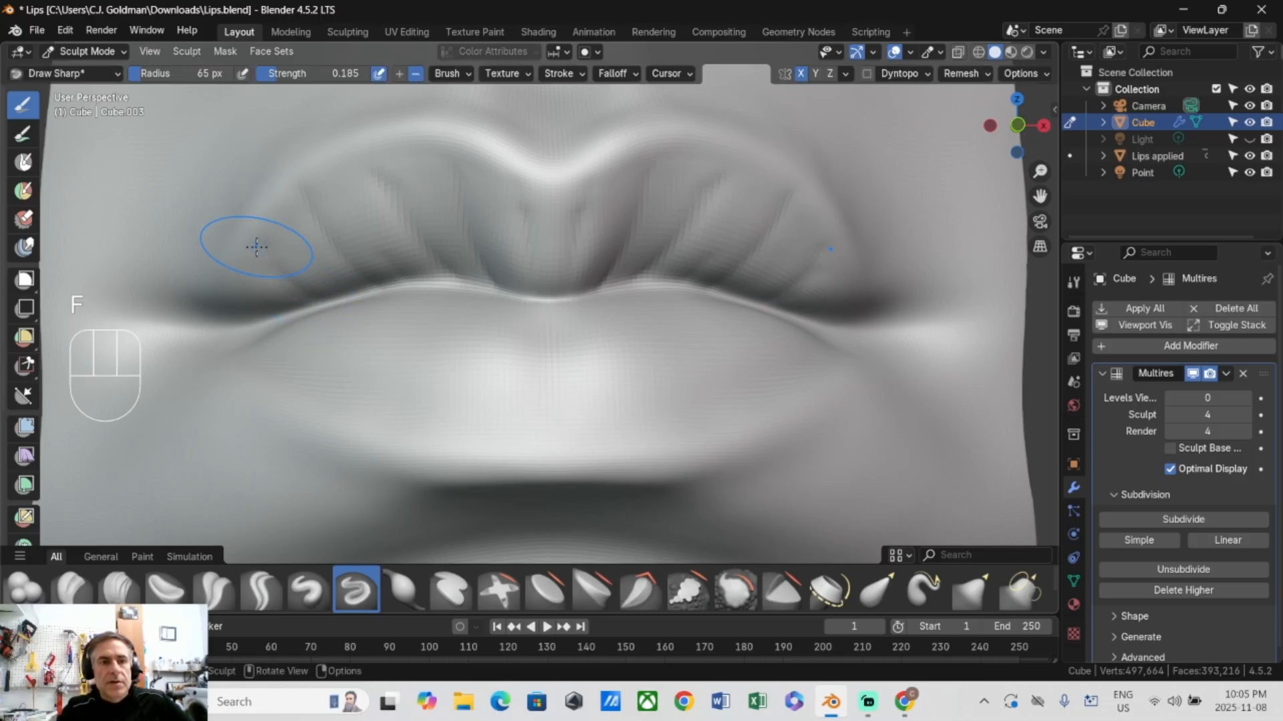
{"action": "mouse_move", "coordinate": [264, 313]}
{"action": "left_mouse_down"}
{"action": "mouse_move", "coordinate": [210, 240]}
{"action": "mouse_move", "coordinate": [213, 263]}
{"action": "left_mouse_up"}
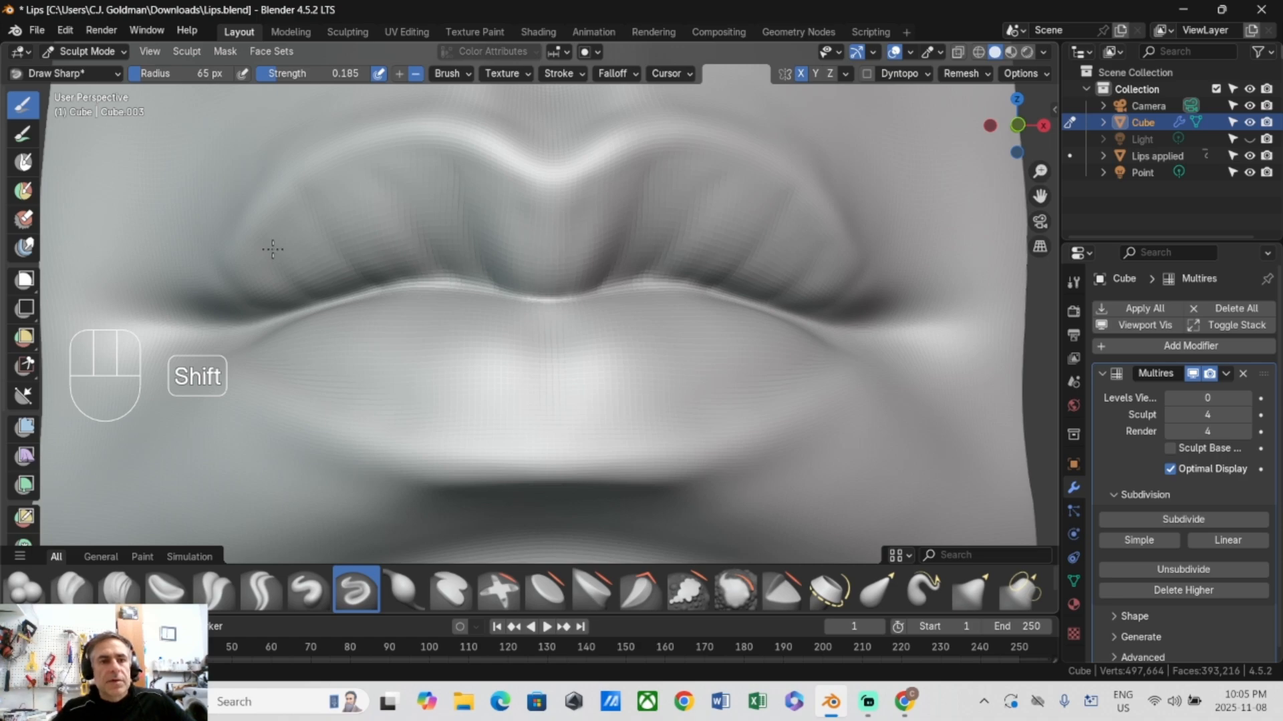
{"action": "scroll", "coordinate": [229, 287], "scroll_direction": "down", "scroll_amount": 5}
{"action": "scroll", "coordinate": [478, 342], "scroll_direction": "up", "scroll_amount": 5}
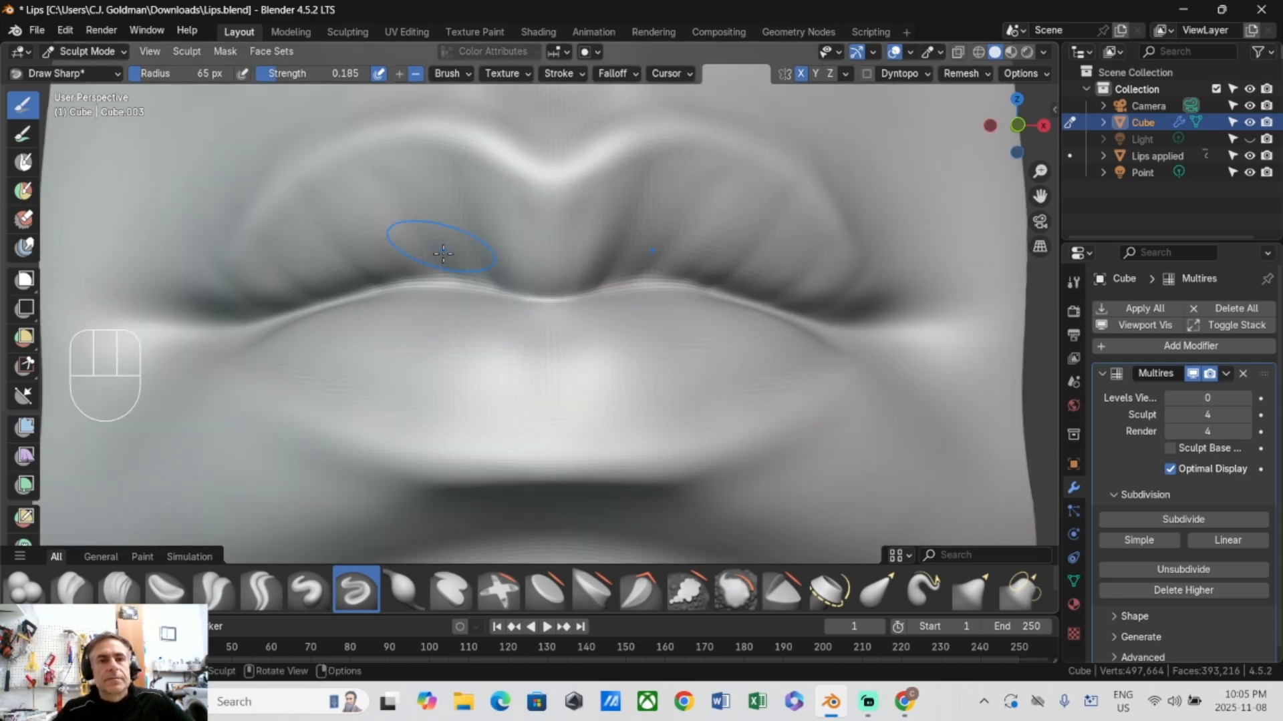
{"action": "left_click_drag", "start_coordinate": [438, 194], "coordinate": [456, 189], "text": "shift"}
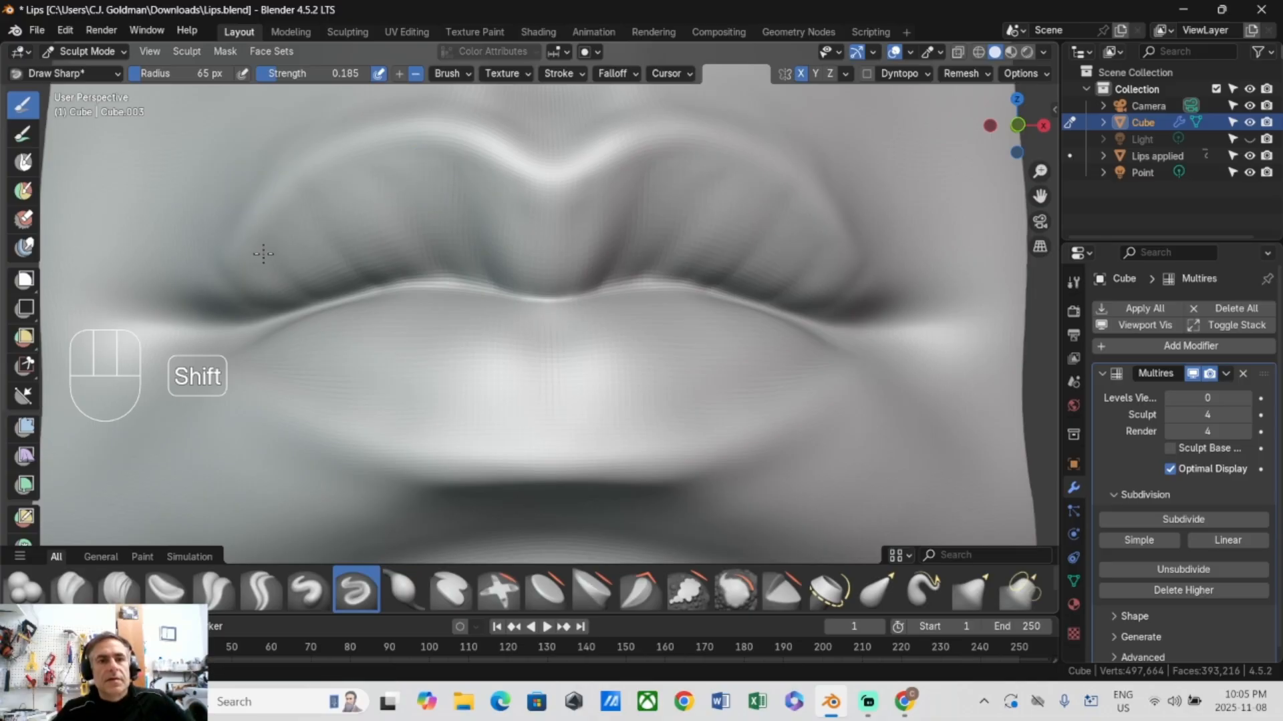
{"action": "scroll", "coordinate": [358, 295], "scroll_direction": "down", "scroll_amount": 6}
{"action": "scroll", "coordinate": [679, 321], "scroll_direction": "up", "scroll_amount": 3}
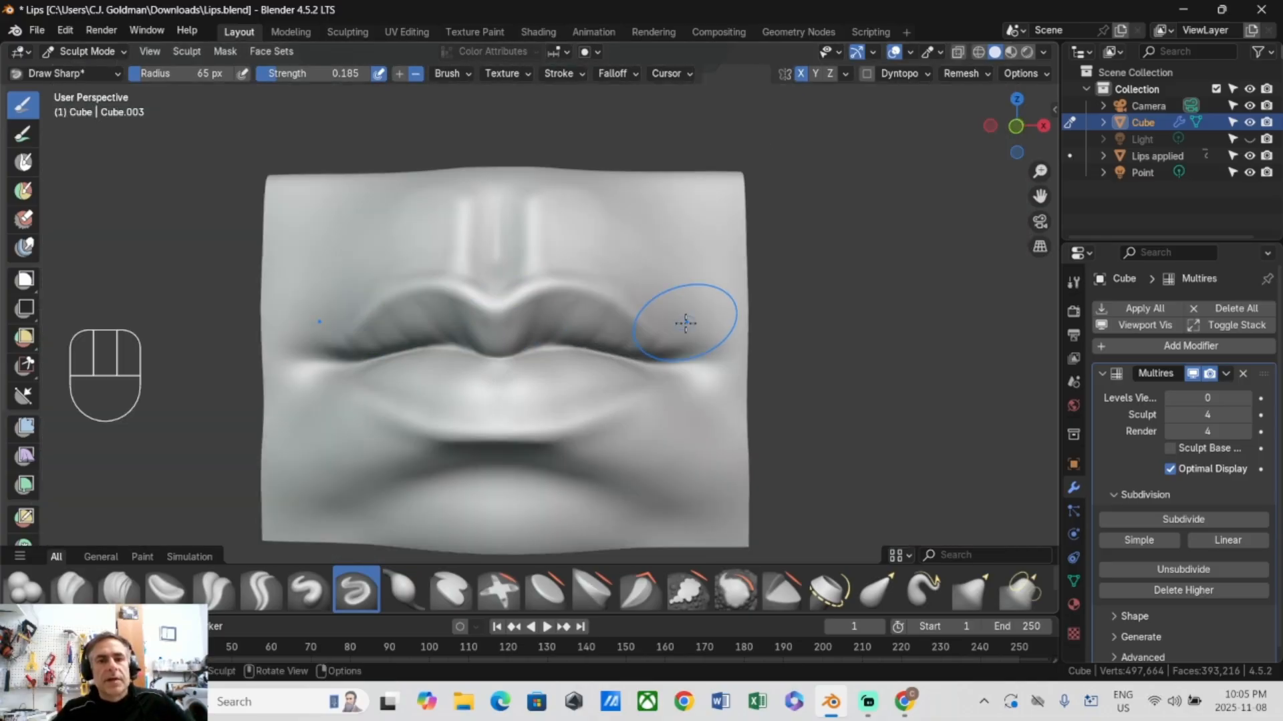
Step: Carve a vertical crease down the centre of the lower lip with Draw Sharp at 39 px radius and soften it
{"action": "scroll", "coordinate": [625, 339], "scroll_direction": "down", "scroll_amount": 2}
{"action": "scroll", "coordinate": [626, 340], "scroll_direction": "up", "scroll_amount": 2}
{"action": "key", "text": "f"}
{"action": "left_click", "coordinate": [604, 330]}
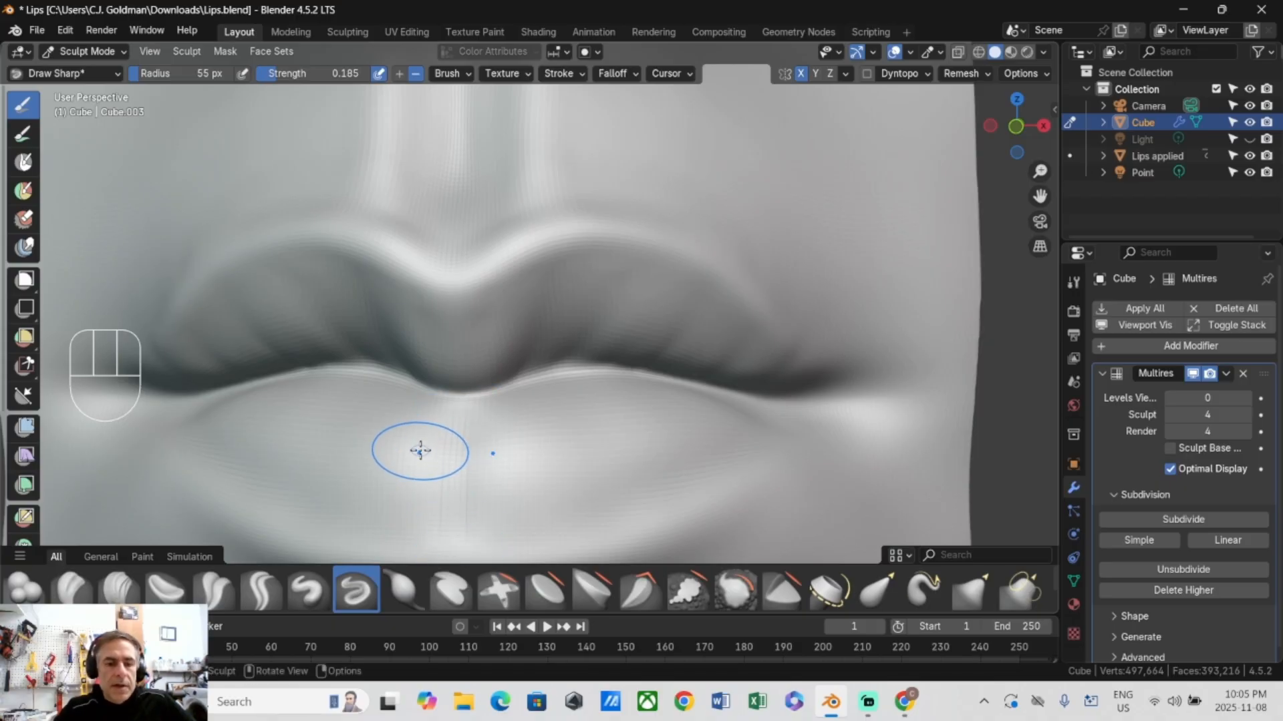
{"action": "key", "text": "f"}
{"action": "key", "text": "f"}
{"action": "key", "text": "f"}
{"action": "key", "text": "f"}
{"action": "key", "text": "f"}
{"action": "key", "text": "f"}
{"action": "key", "text": "f"}
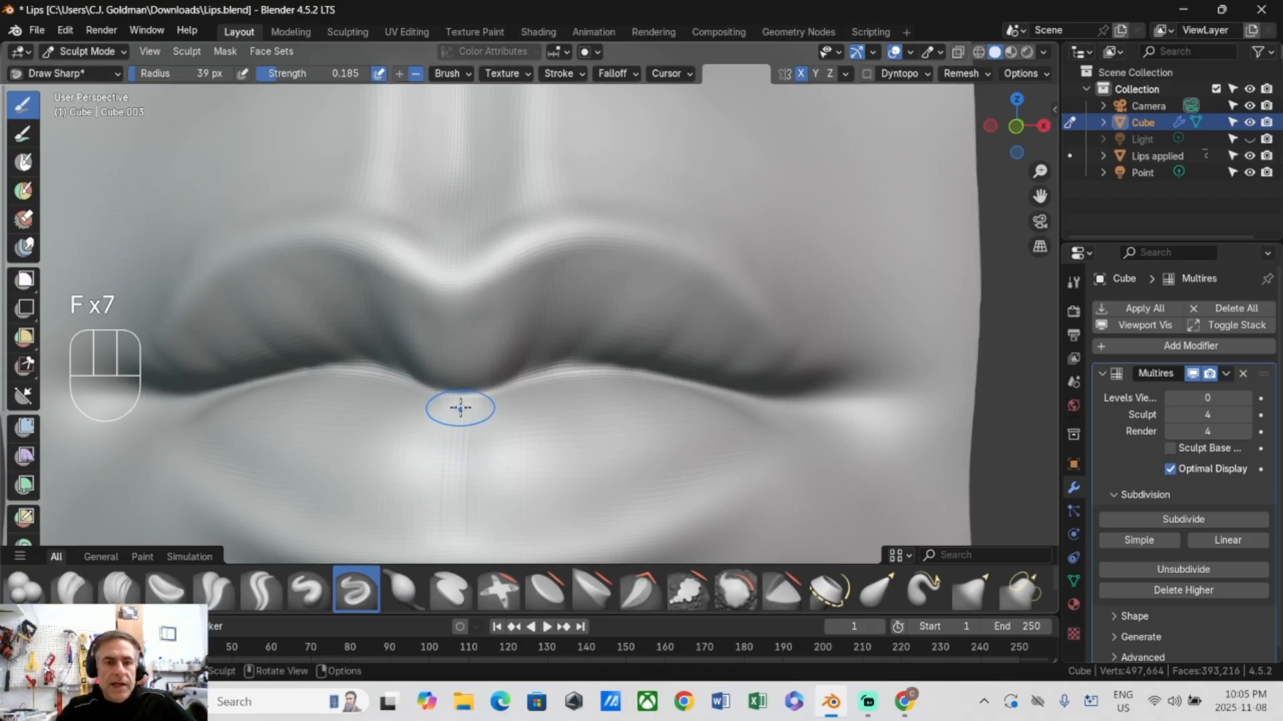
{"action": "left_click", "coordinate": [461, 403]}
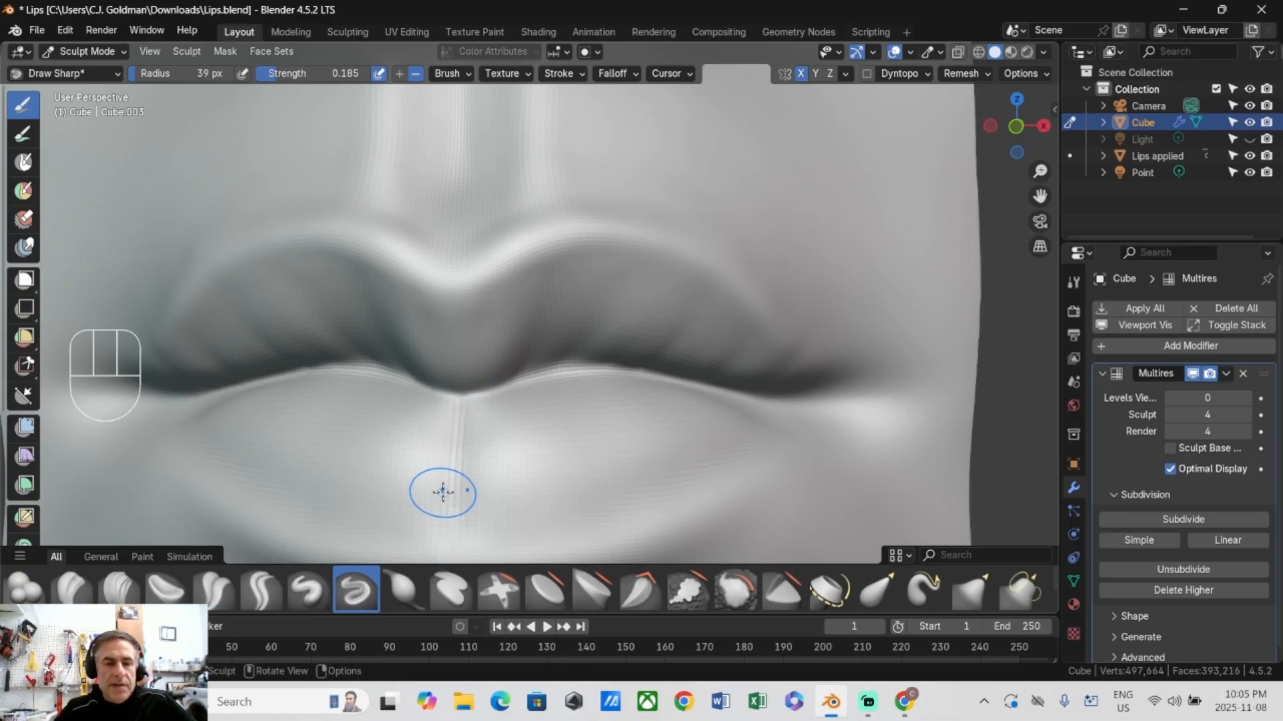
{"action": "scroll", "coordinate": [444, 493], "scroll_direction": "down", "scroll_amount": 3}
{"action": "mouse_move", "coordinate": [495, 362]}
{"action": "left_mouse_down"}
{"action": "mouse_move", "coordinate": [485, 423]}
{"action": "mouse_move", "coordinate": [488, 382]}
{"action": "left_mouse_up"}
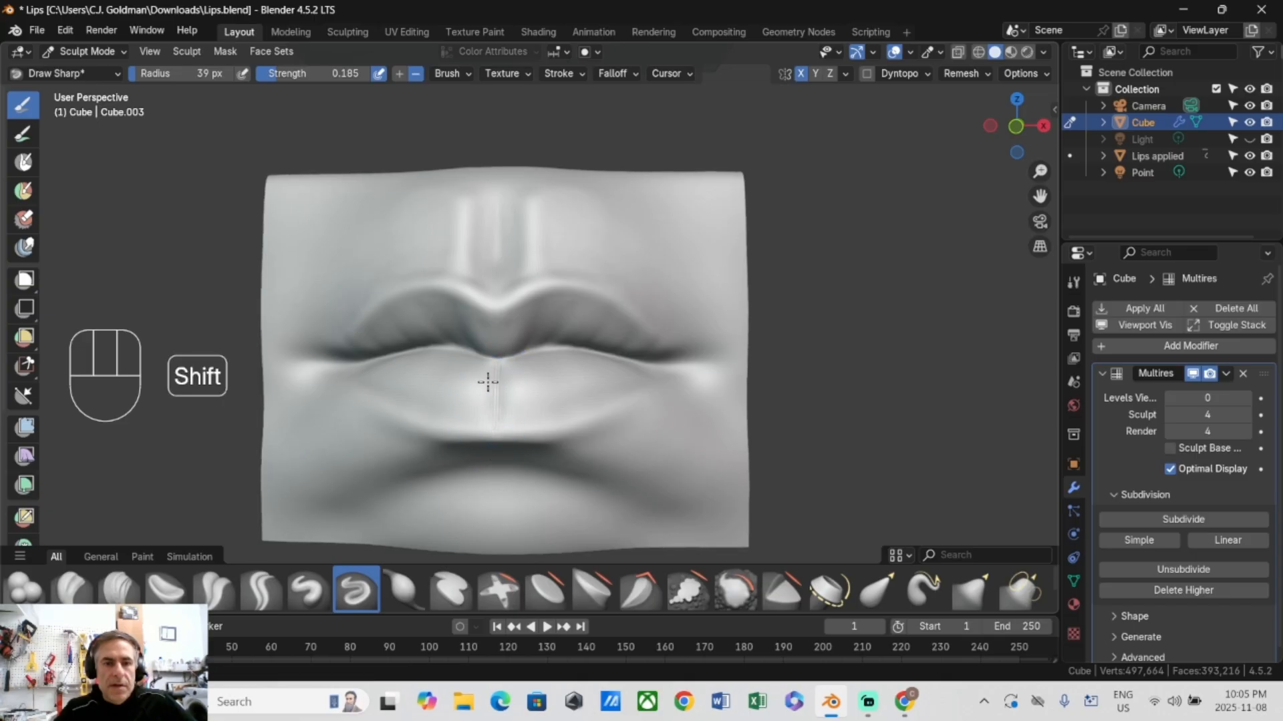
{"action": "scroll", "coordinate": [501, 410], "scroll_direction": "up", "scroll_amount": 3}
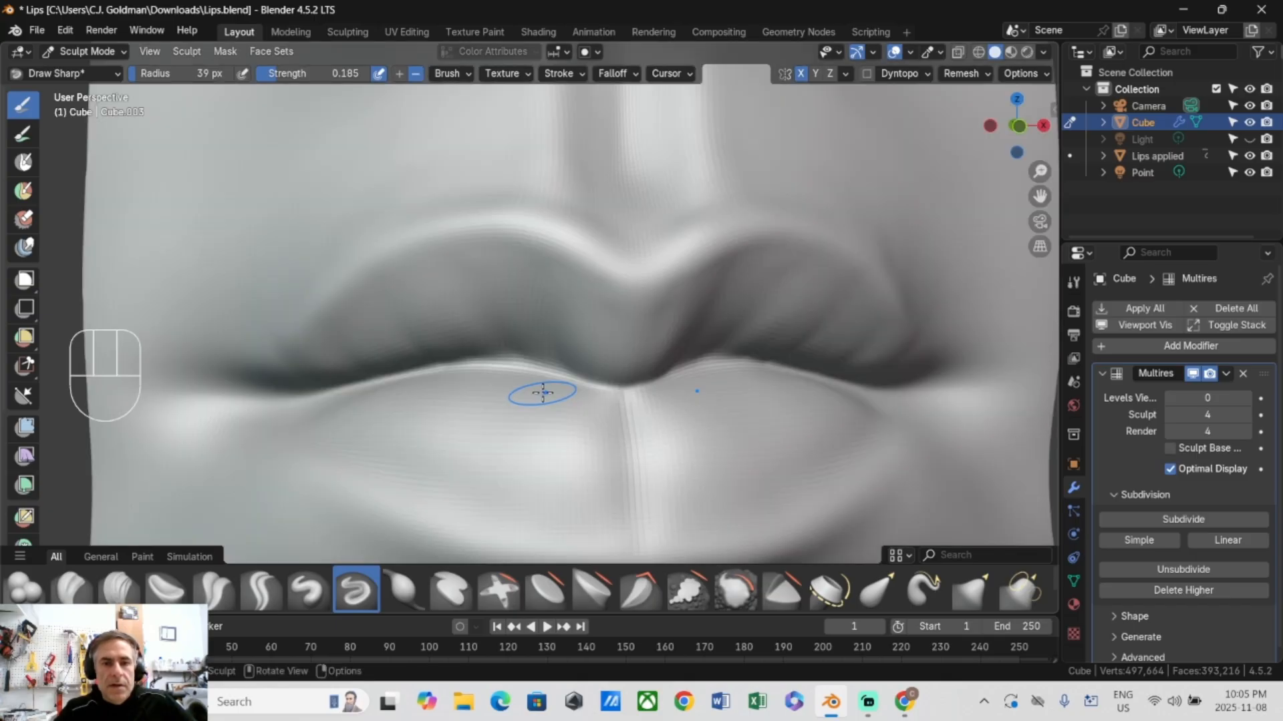
Step: Tighten the lower lip's central crease with the Pinch/Magnify brush at 89 px radius and 0.500 strength
{"action": "key", "text": "f"}
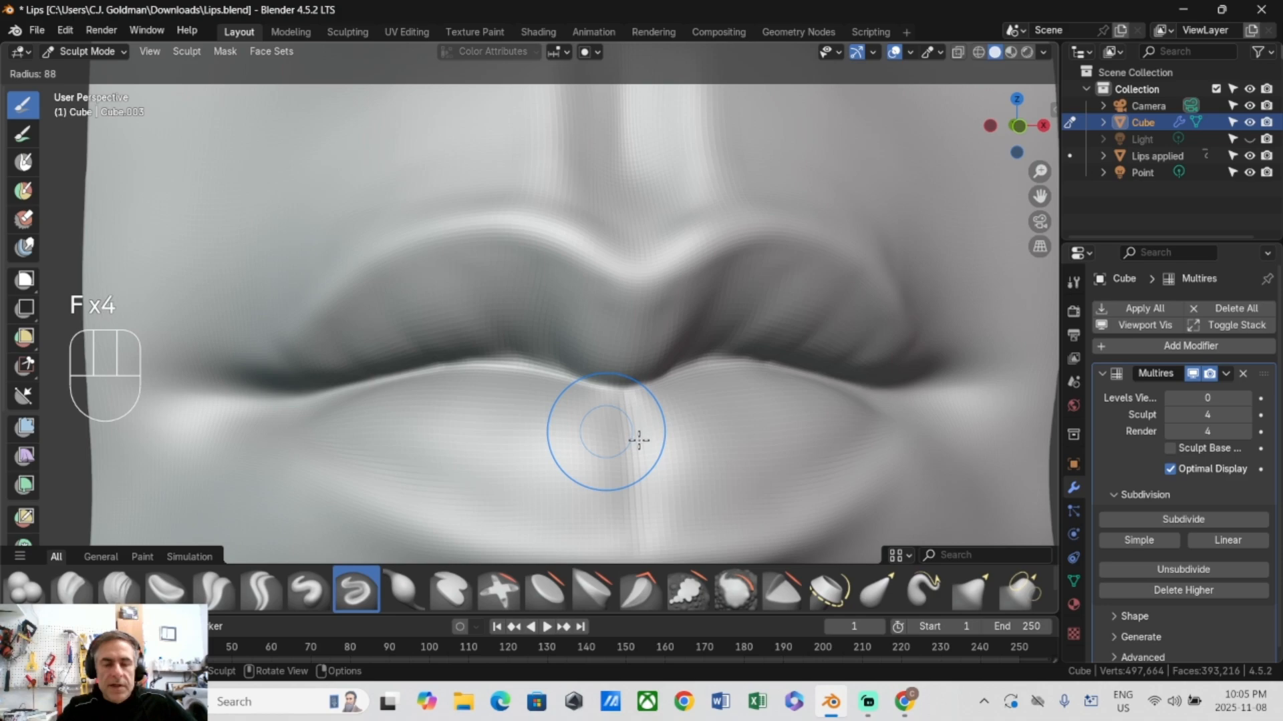
{"action": "key", "text": "p"}
{"action": "left_click_drag", "start_coordinate": [615, 422], "coordinate": [635, 514]}
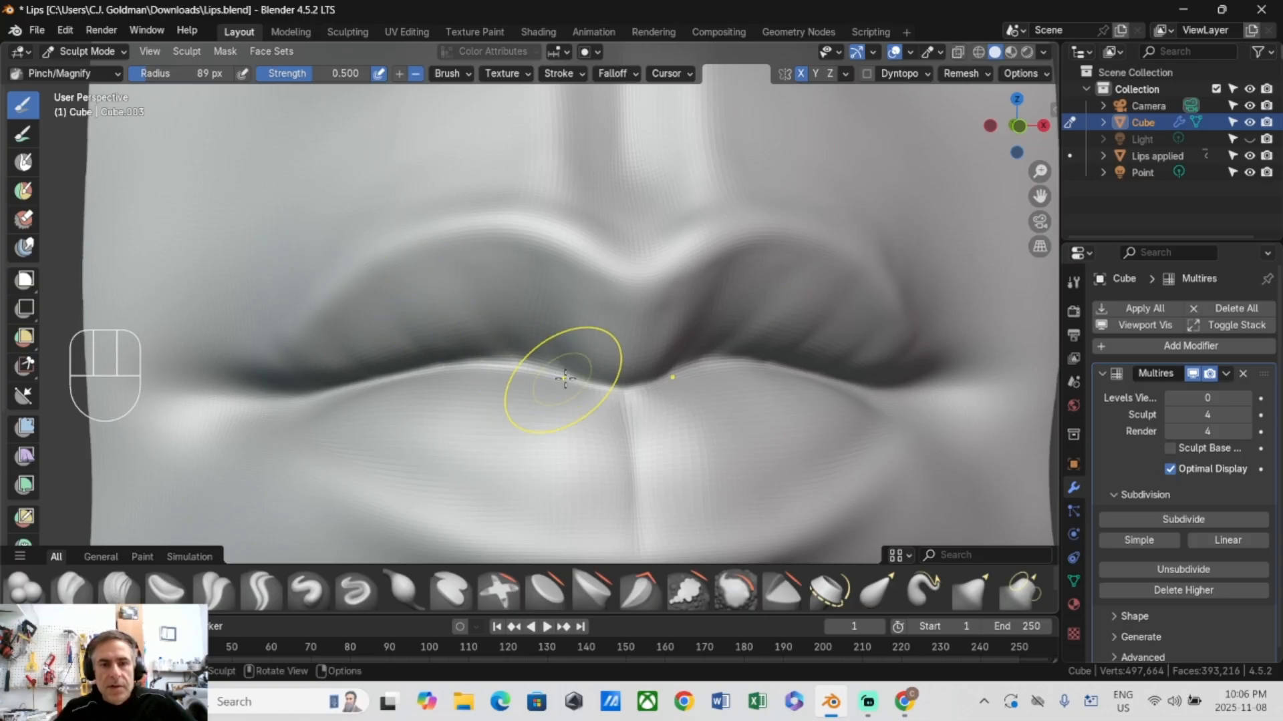
{"action": "scroll", "coordinate": [600, 503], "scroll_direction": "down", "scroll_amount": 4}
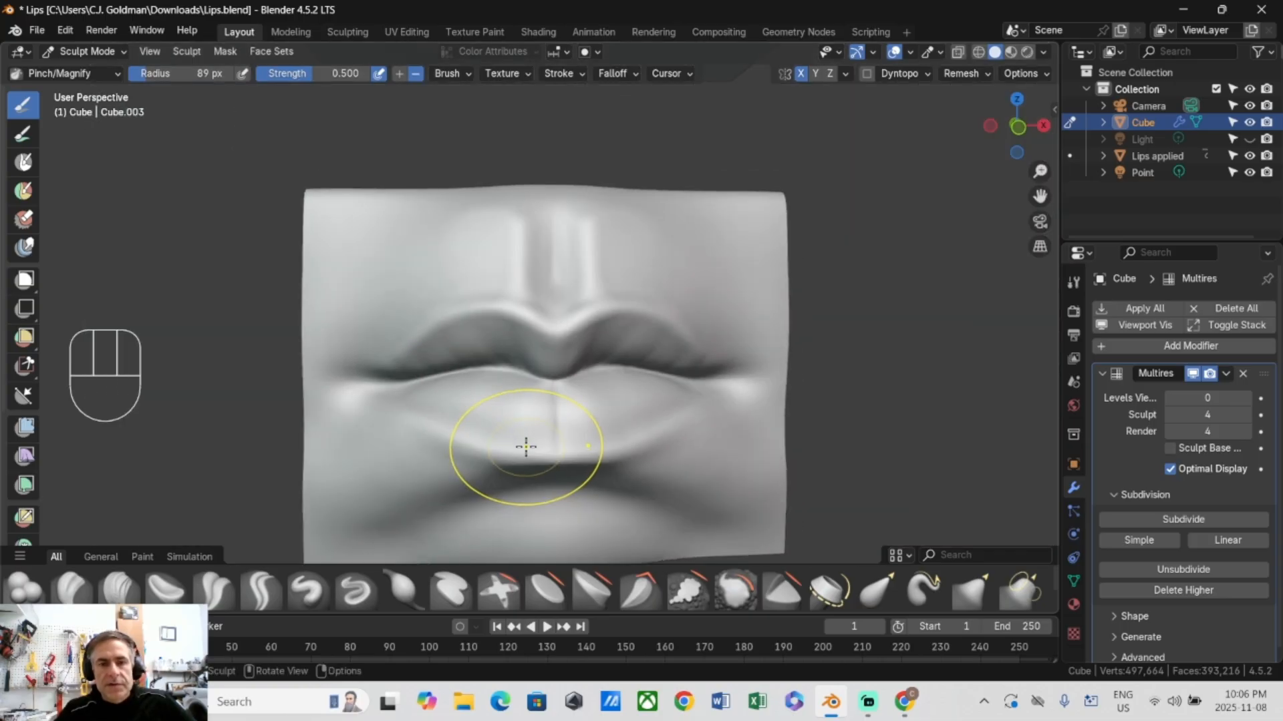
{"action": "scroll", "coordinate": [530, 372], "scroll_direction": "up", "scroll_amount": 3}
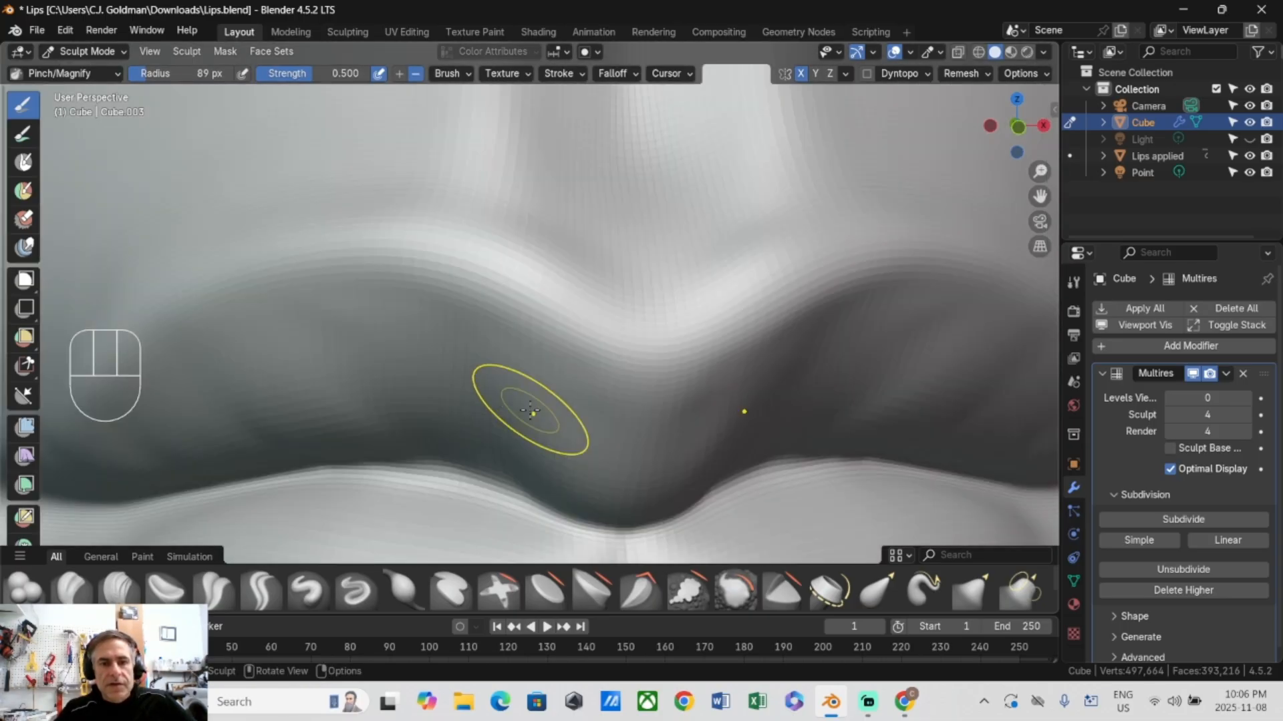
{"action": "scroll", "coordinate": [533, 414], "scroll_direction": "down", "scroll_amount": 5}
Step: Carve curved wrinkles on both sides of the lower lip's central crease with Draw Sharp at 40 px radius
{"action": "key", "text": "2"}
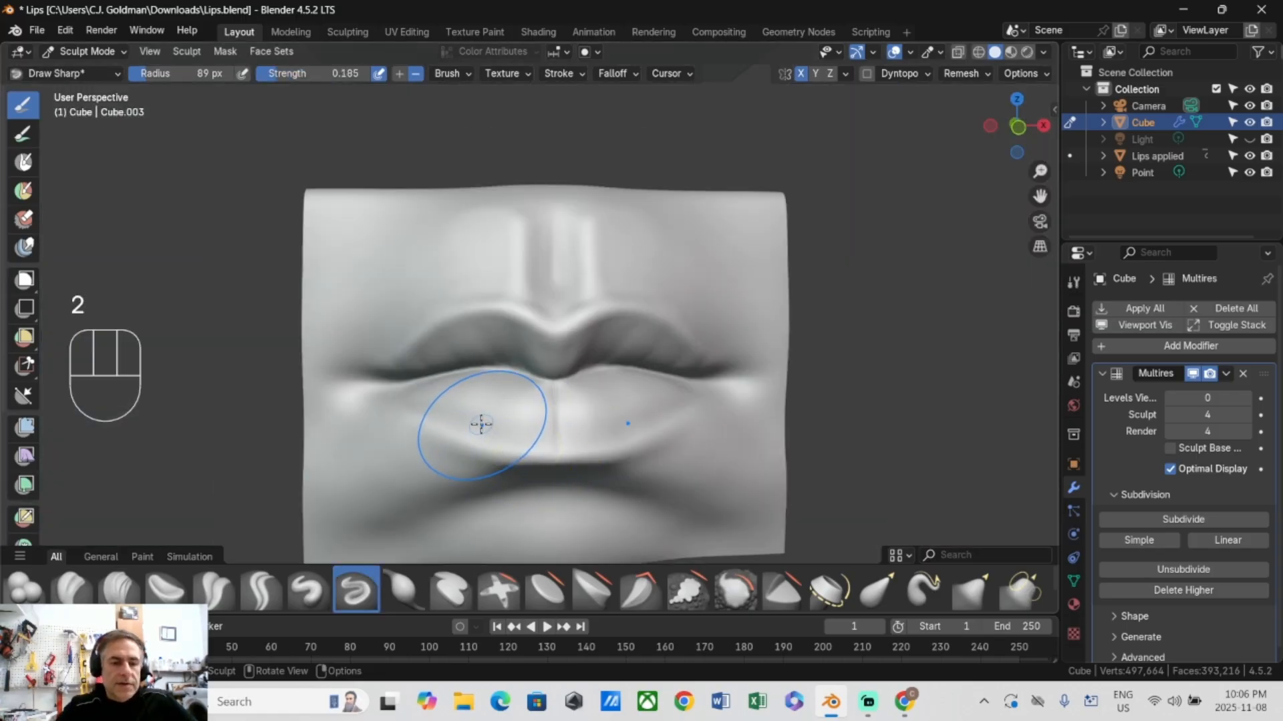
{"action": "key", "text": "f"}
{"action": "key", "text": "f"}
{"action": "key", "text": "f"}
{"action": "key", "text": "f"}
{"action": "scroll", "coordinate": [468, 421], "scroll_direction": "up", "scroll_amount": 2}
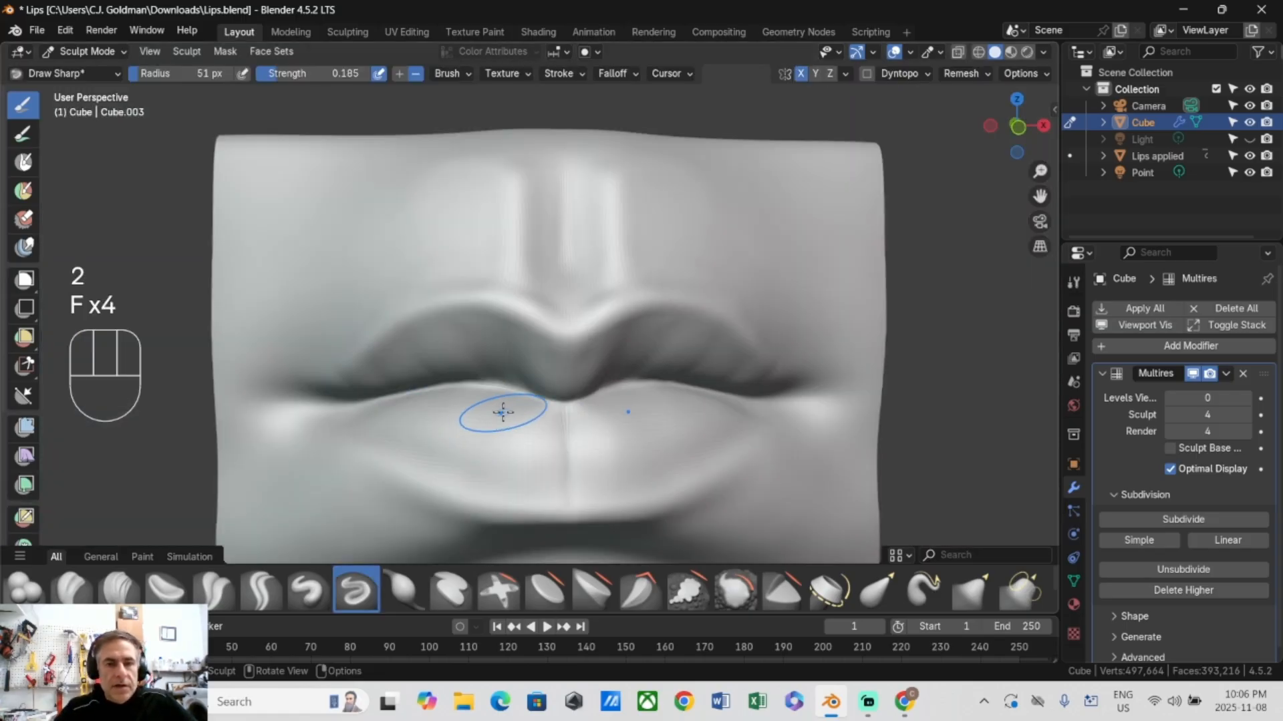
{"action": "left_click_drag", "start_coordinate": [514, 397], "coordinate": [507, 471]}
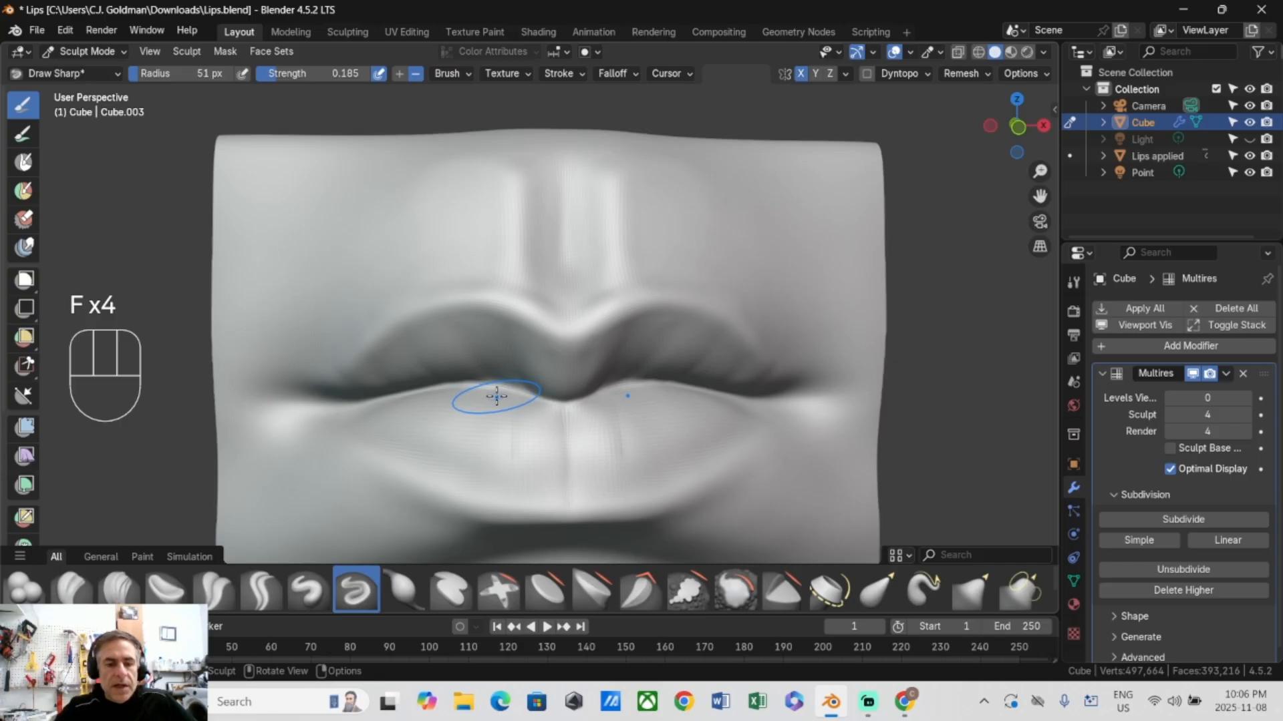
{"action": "key", "text": "f"}
{"action": "left_click", "coordinate": [498, 398]}
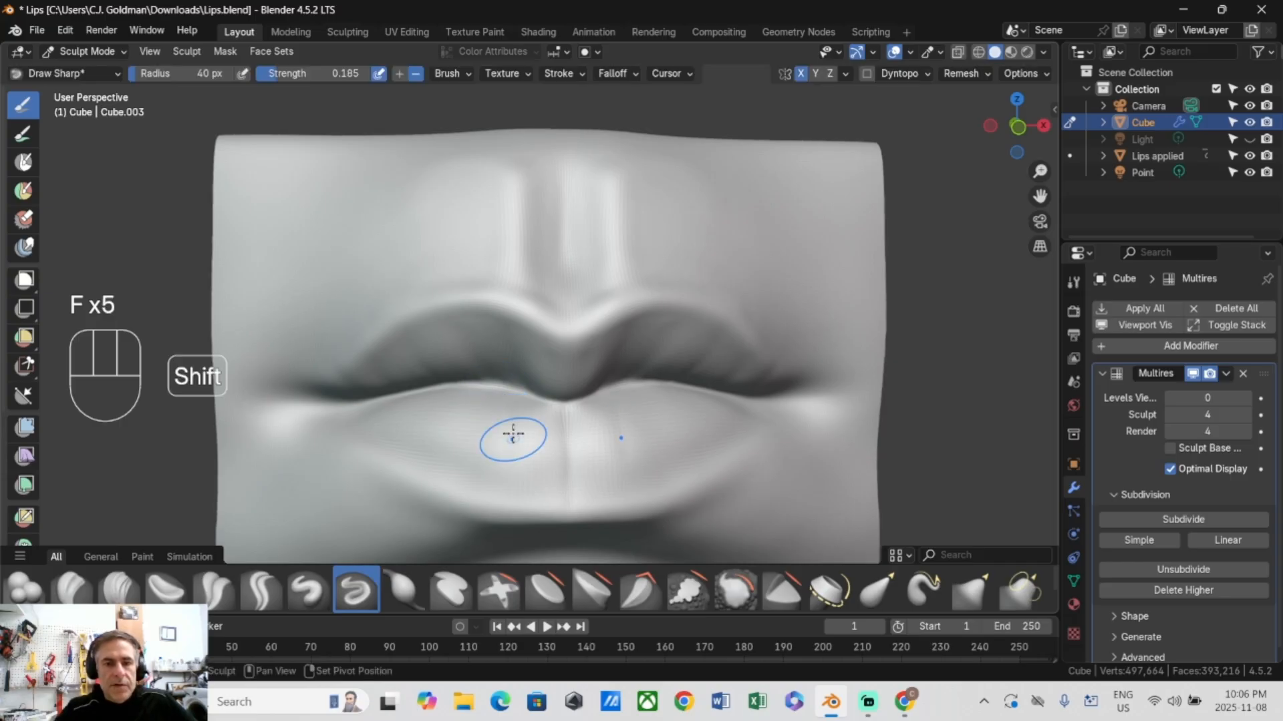
{"action": "left_click_drag", "start_coordinate": [513, 435], "coordinate": [510, 401], "text": "shift"}
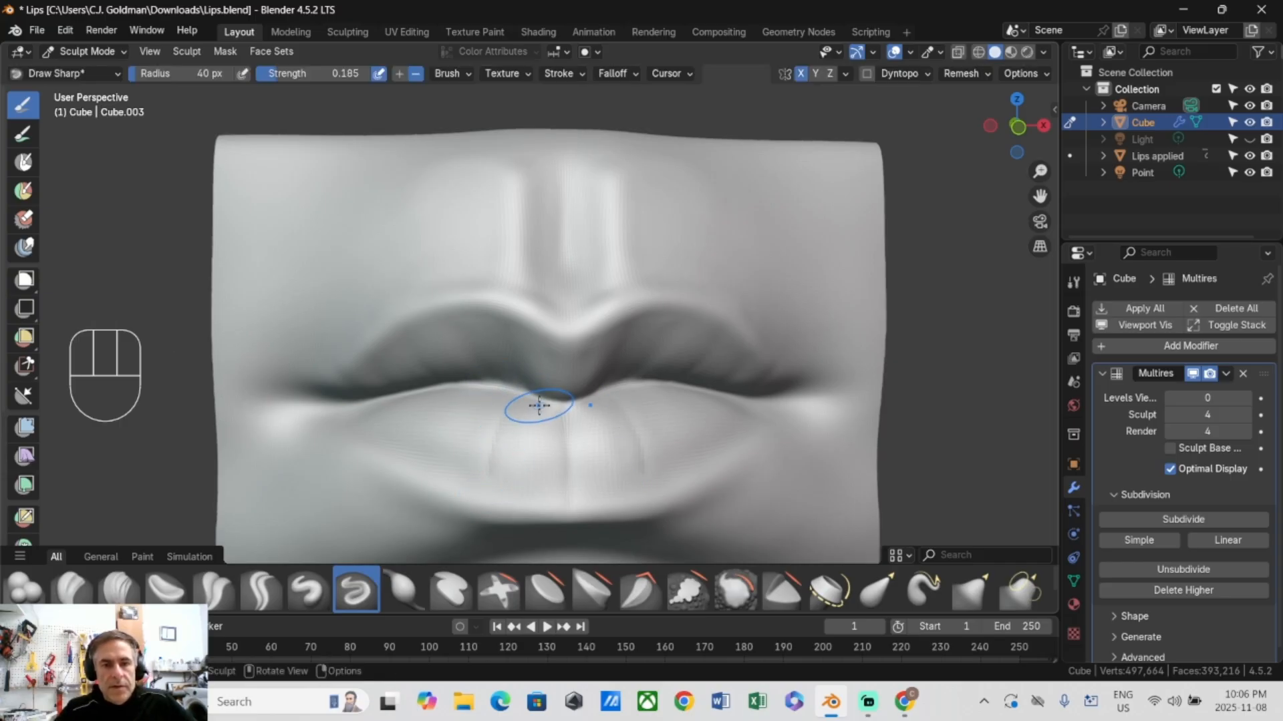
Step: Check the brush's stroke stabilization settings and carve wrinkles across the lower lip out towards the mouth corner
{"action": "left_click", "coordinate": [559, 76]}
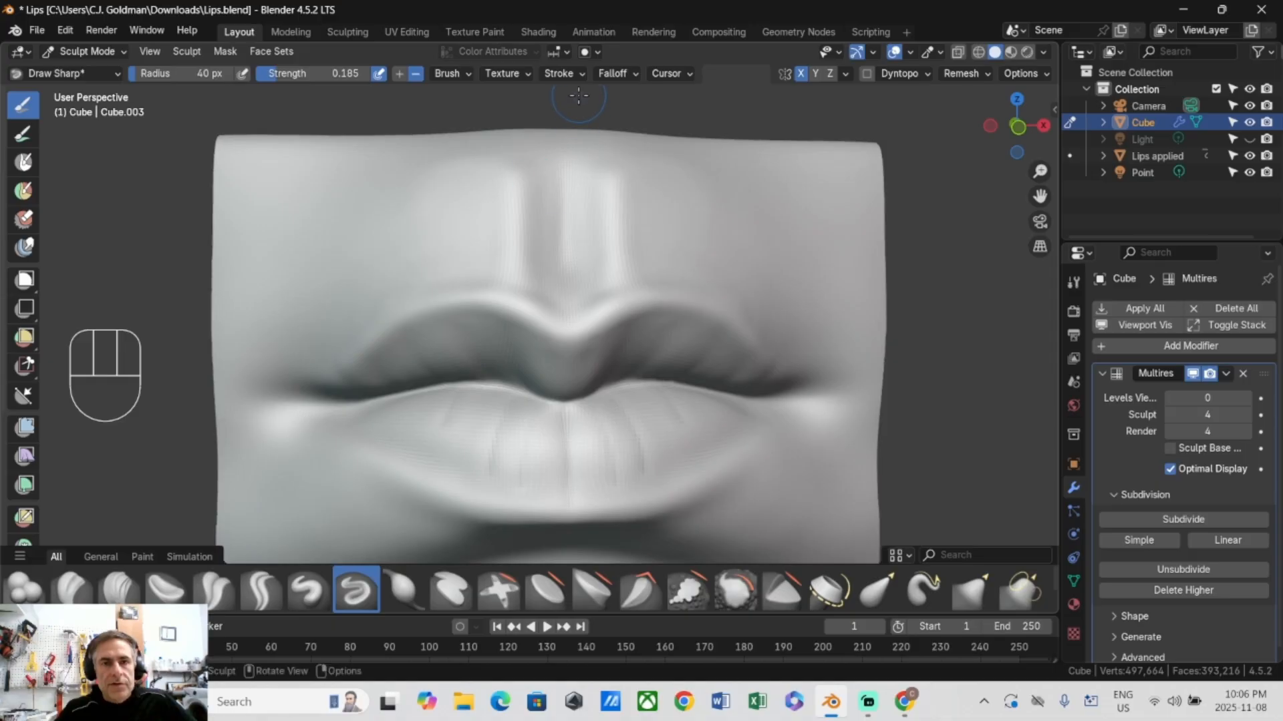
{"action": "left_click", "coordinate": [568, 75]}
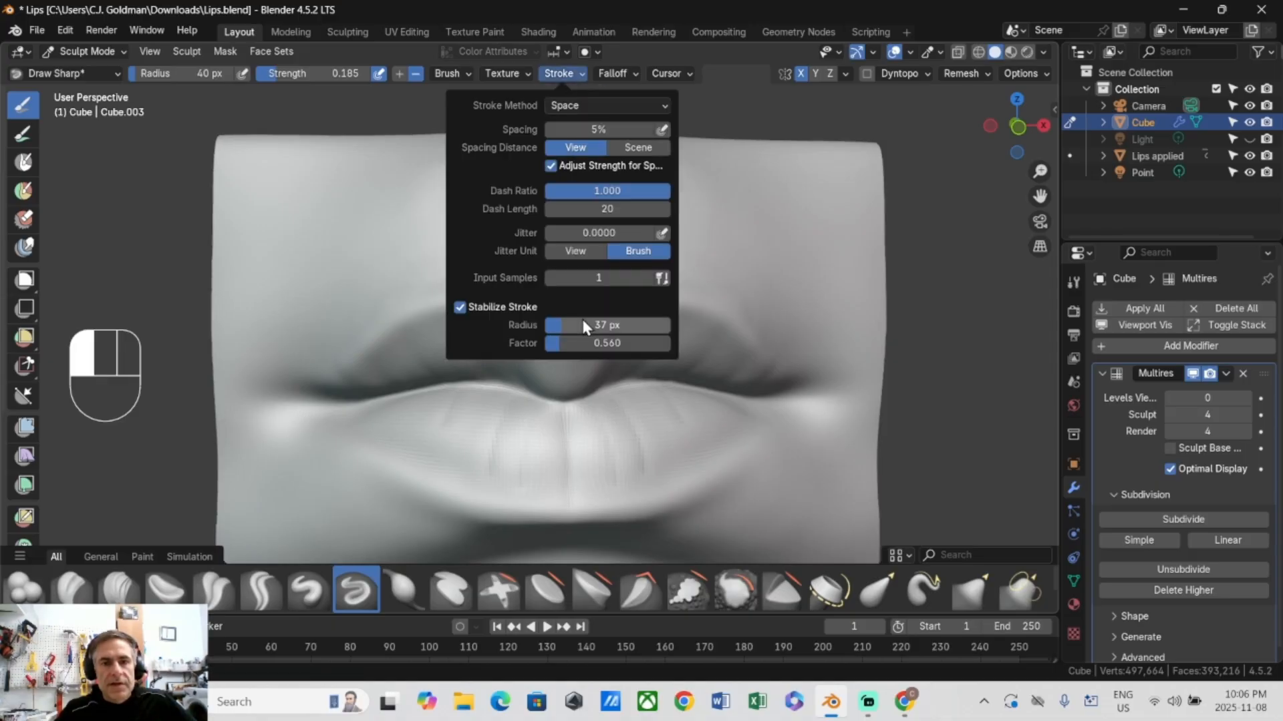
{"action": "mouse_move", "coordinate": [419, 425]}
{"action": "left_mouse_down"}
{"action": "mouse_move", "coordinate": [444, 412]}
{"action": "mouse_move", "coordinate": [435, 395]}
{"action": "mouse_move", "coordinate": [421, 421]}
{"action": "left_mouse_up"}
{"action": "middle_click_drag", "start_coordinate": [407, 445], "coordinate": [416, 437]}
{"action": "middle_click_drag", "start_coordinate": [603, 355], "coordinate": [587, 385]}
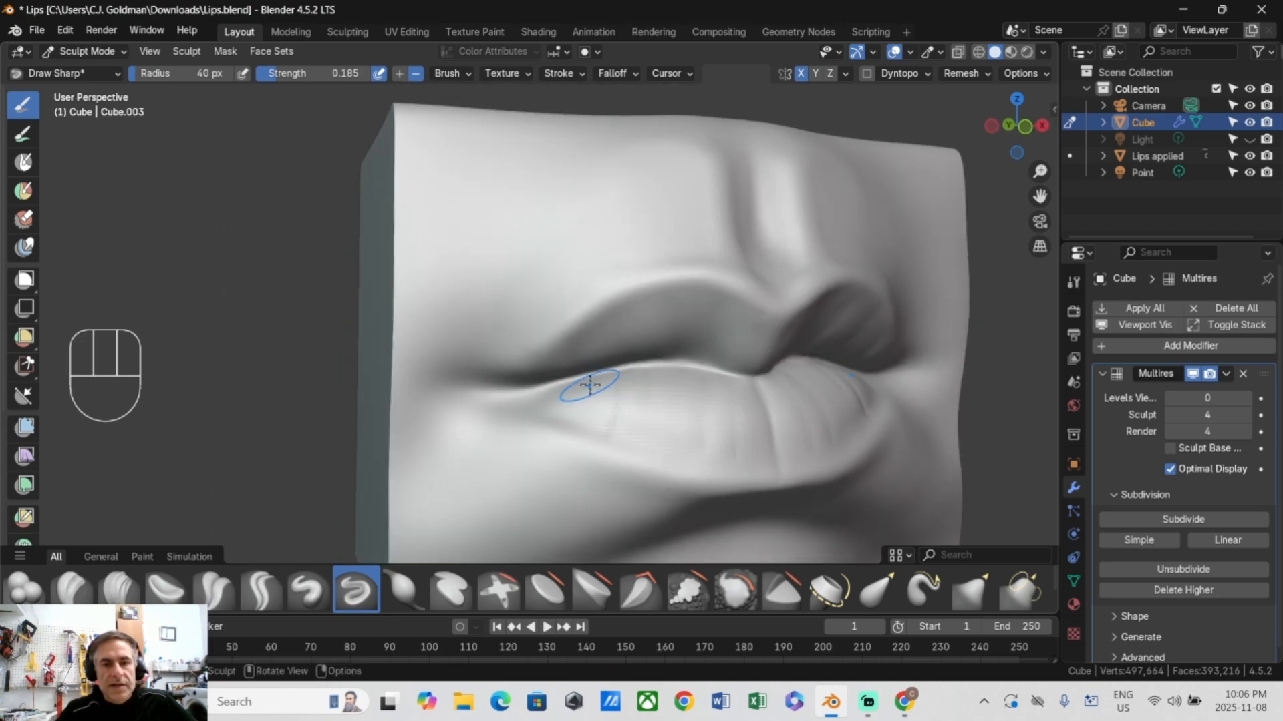
{"action": "left_click_drag", "start_coordinate": [588, 384], "coordinate": [579, 437]}
{"action": "left_click_drag", "start_coordinate": [658, 368], "coordinate": [666, 391]}
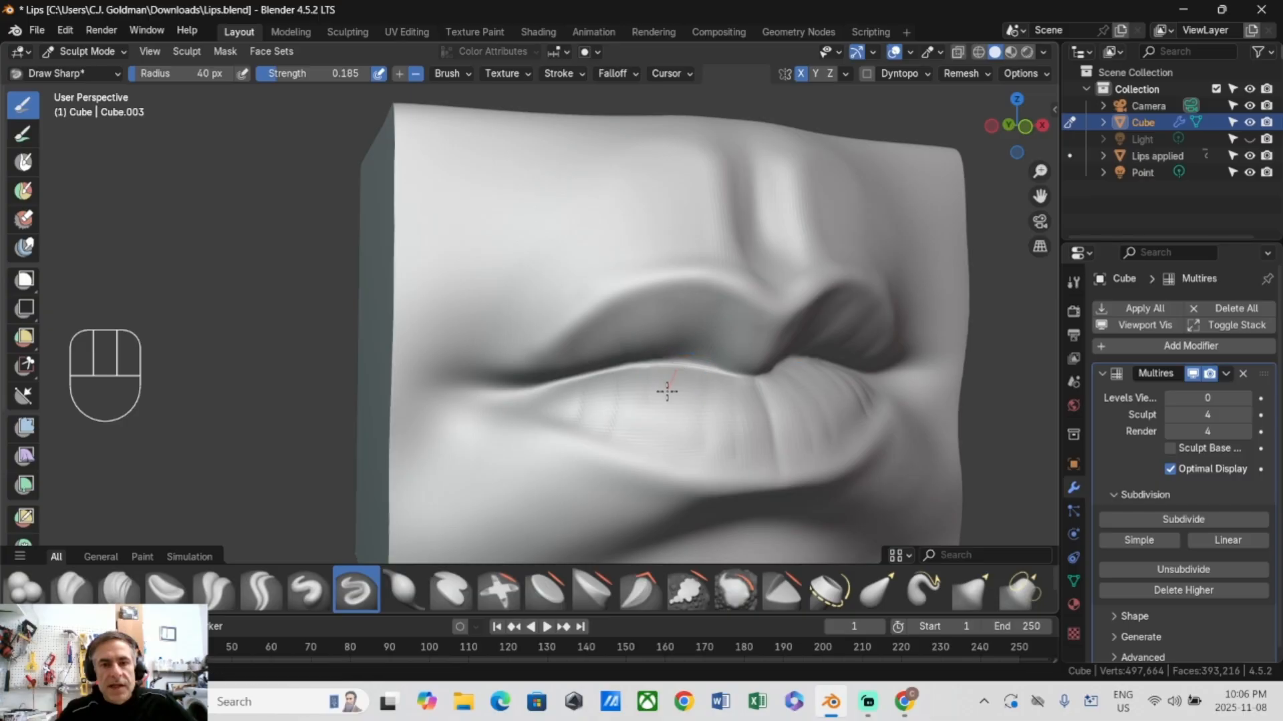
{"action": "left_click_drag", "start_coordinate": [667, 462], "coordinate": [665, 466]}
{"action": "mouse_move", "coordinate": [655, 375]}
{"action": "left_mouse_down", "text": "shift"}
{"action": "mouse_move", "coordinate": [626, 433]}
{"action": "mouse_move", "coordinate": [572, 380]}
{"action": "left_mouse_up", "text": "shift"}
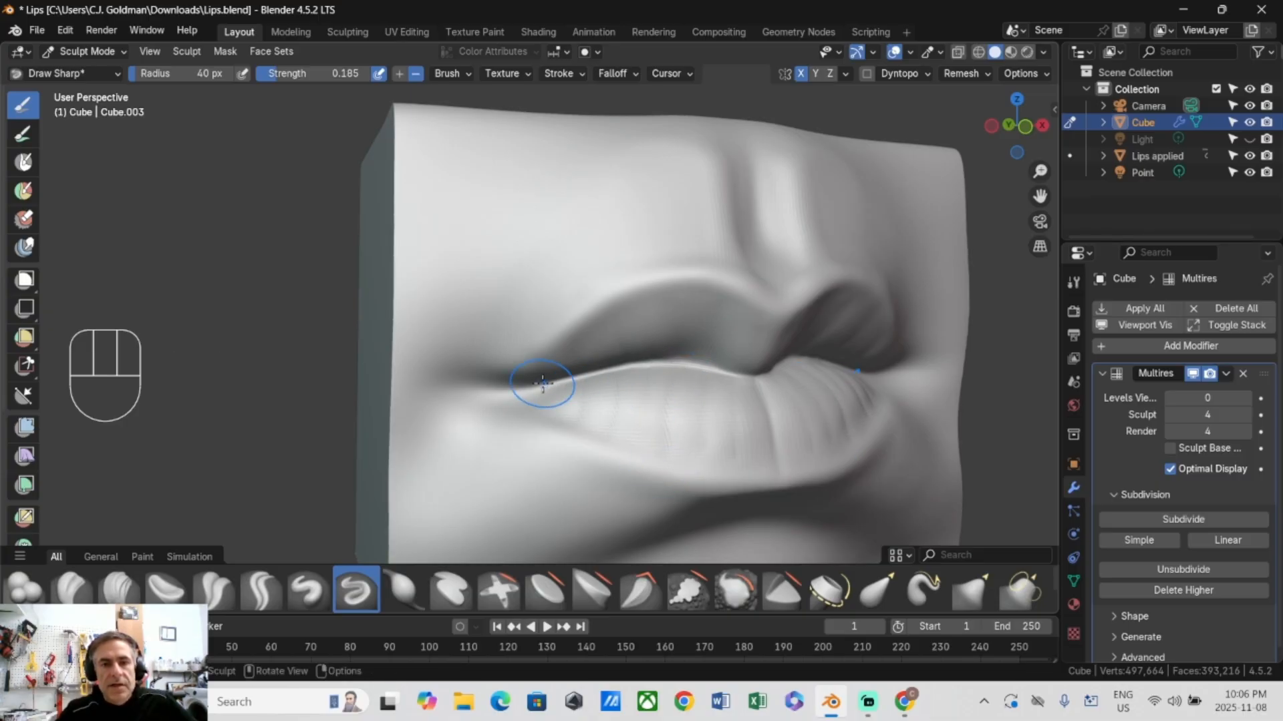
Step: Smooth the wrinkles at the outer ends of the lower lip
{"action": "middle_click_drag", "start_coordinate": [705, 424], "coordinate": [568, 384]}
{"action": "left_click_drag", "start_coordinate": [558, 375], "coordinate": [524, 384], "text": "shift"}
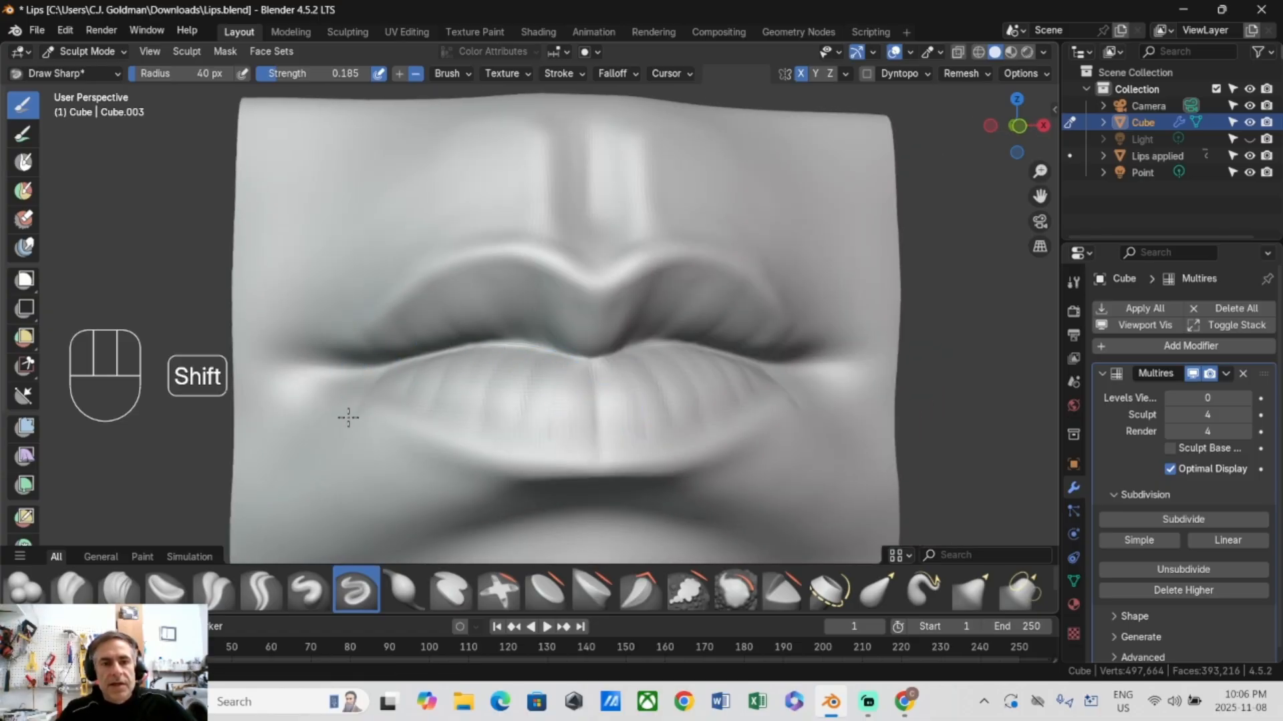
{"action": "left_click_drag", "start_coordinate": [389, 401], "coordinate": [523, 367], "text": "shift"}
{"action": "middle_click_drag", "start_coordinate": [524, 367], "coordinate": [492, 374]}
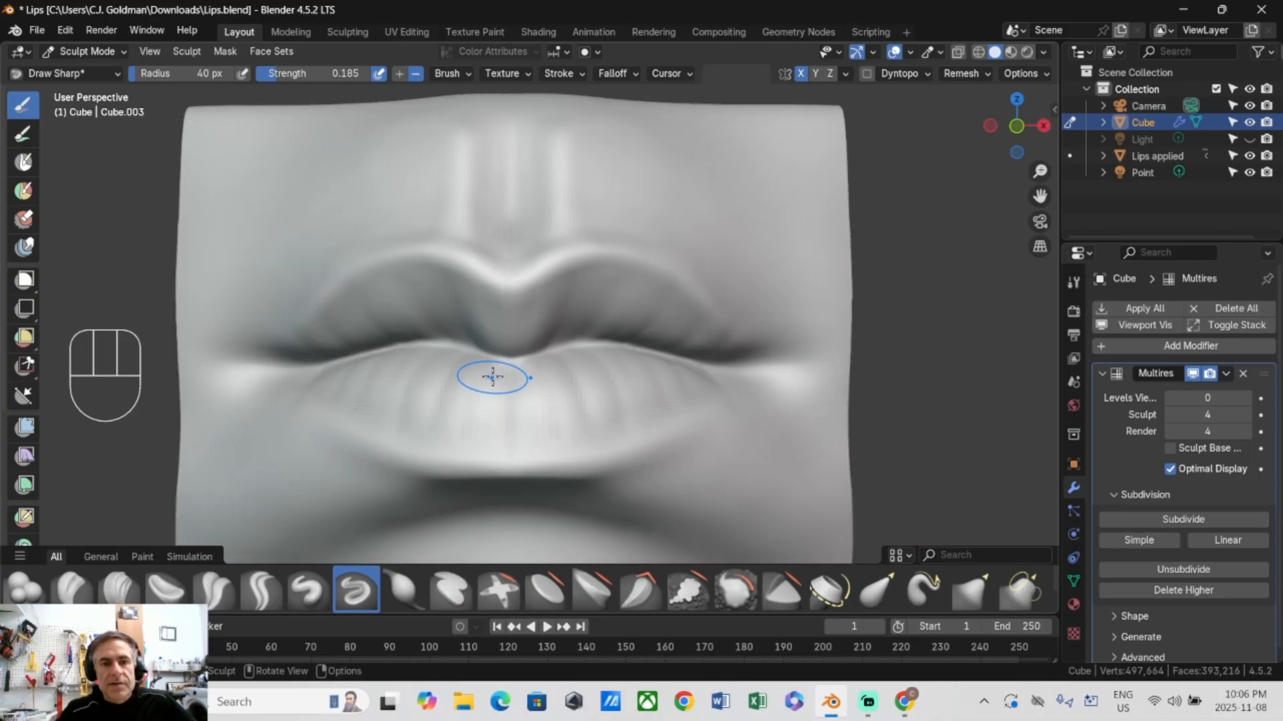
Step: Carve additional fine wrinkles down from the mouth line around the middle of the lower lip
{"action": "left_click_drag", "start_coordinate": [504, 364], "coordinate": [490, 398]}
{"action": "mouse_move", "coordinate": [462, 355]}
{"action": "left_mouse_down"}
{"action": "mouse_move", "coordinate": [560, 353]}
{"action": "mouse_move", "coordinate": [434, 345]}
{"action": "mouse_move", "coordinate": [463, 348]}
{"action": "left_mouse_up"}
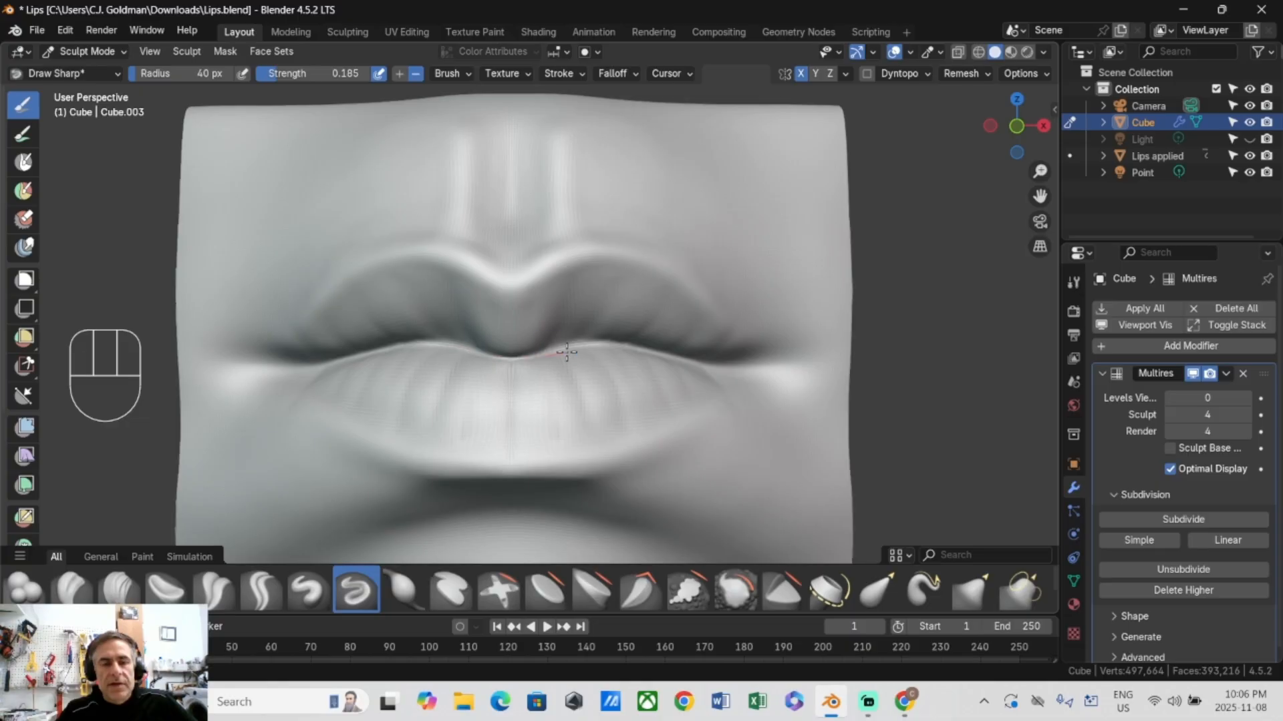
{"action": "left_click_drag", "start_coordinate": [567, 352], "coordinate": [572, 350]}
{"action": "left_click_drag", "start_coordinate": [388, 347], "coordinate": [543, 356]}
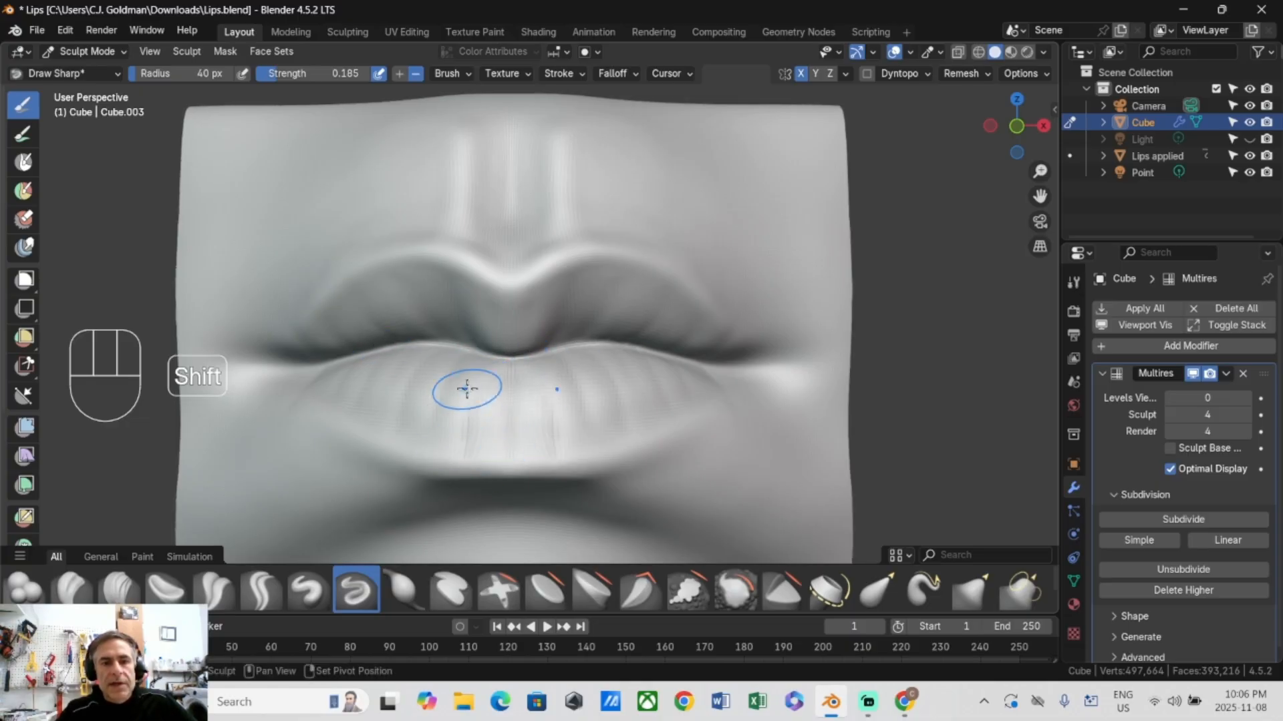
Step: Soften the wrinkles across the whole lower lip by smoothing them
{"action": "left_click_drag", "start_coordinate": [467, 387], "coordinate": [477, 404], "text": "shift"}
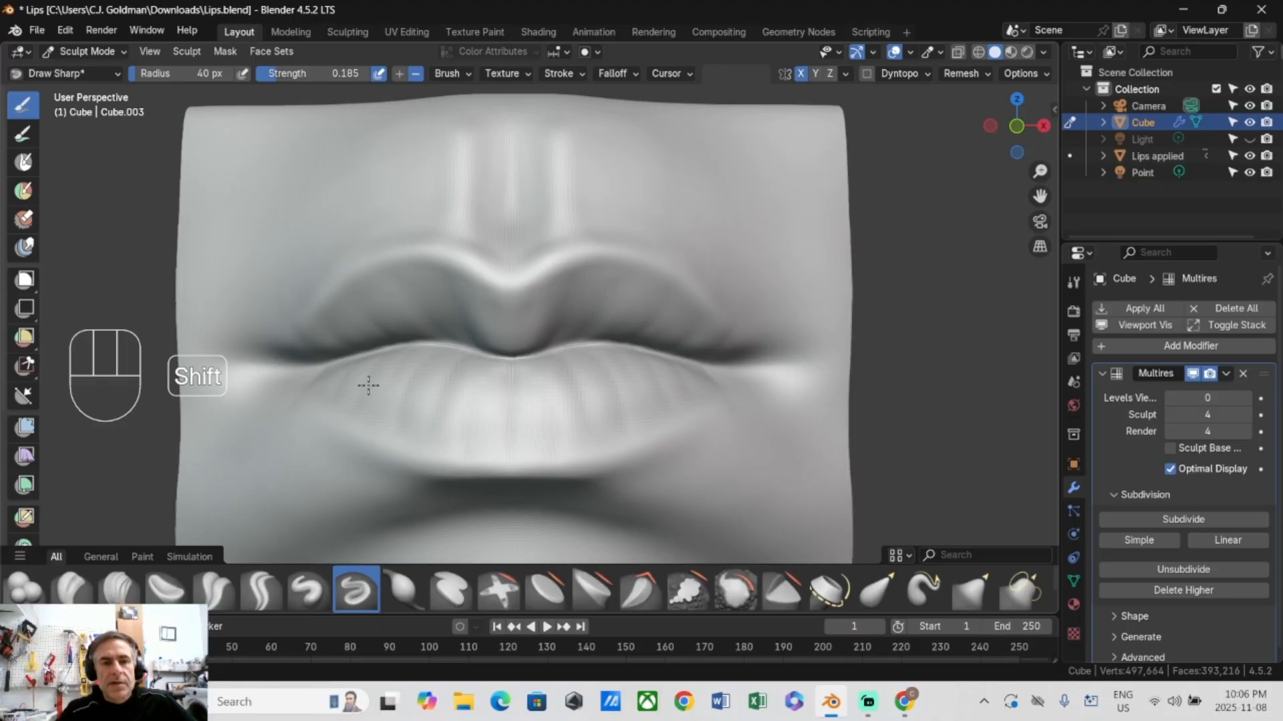
{"action": "left_click_drag", "start_coordinate": [368, 386], "coordinate": [376, 388], "text": "shift"}
{"action": "scroll", "coordinate": [460, 398], "scroll_direction": "down", "scroll_amount": 4}
{"action": "mouse_move", "coordinate": [463, 401]}
{"action": "middle_mouse_down"}
{"action": "mouse_move", "coordinate": [522, 394]}
{"action": "mouse_move", "coordinate": [466, 371]}
{"action": "middle_mouse_up"}
{"action": "scroll", "coordinate": [522, 394], "scroll_direction": "up", "scroll_amount": 1}
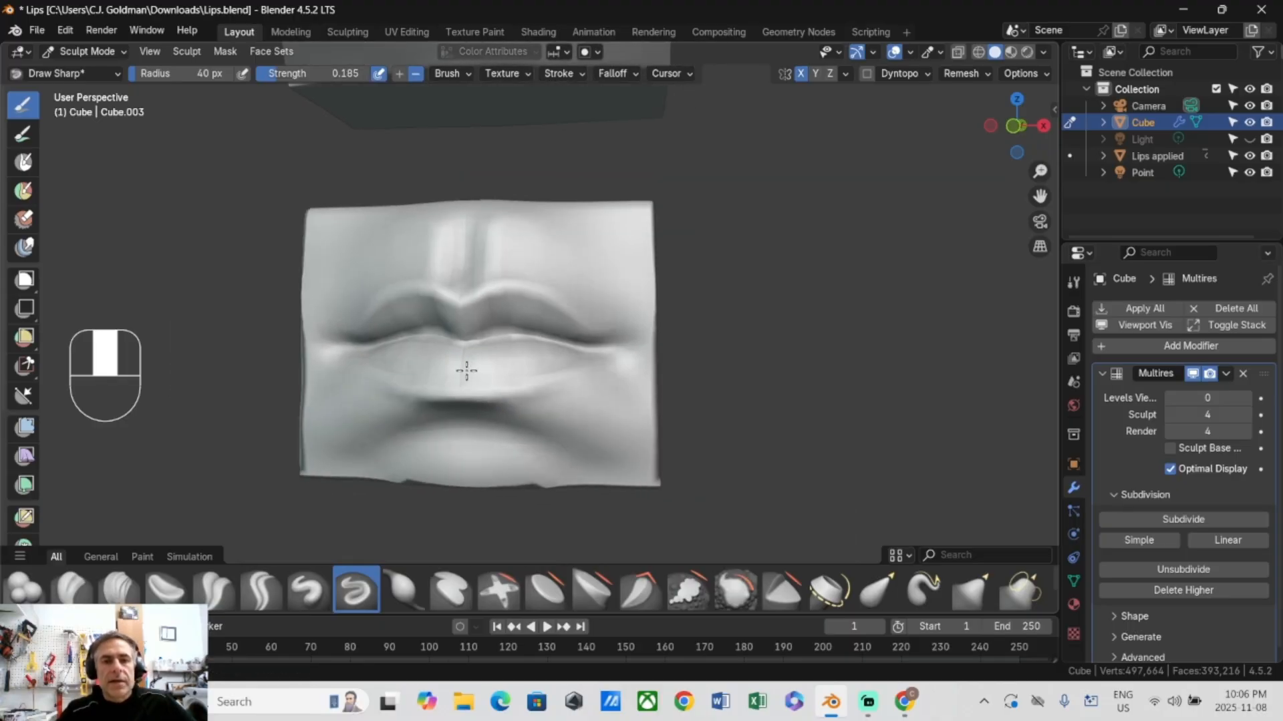
{"action": "scroll", "coordinate": [466, 371], "scroll_direction": "up", "scroll_amount": 3}
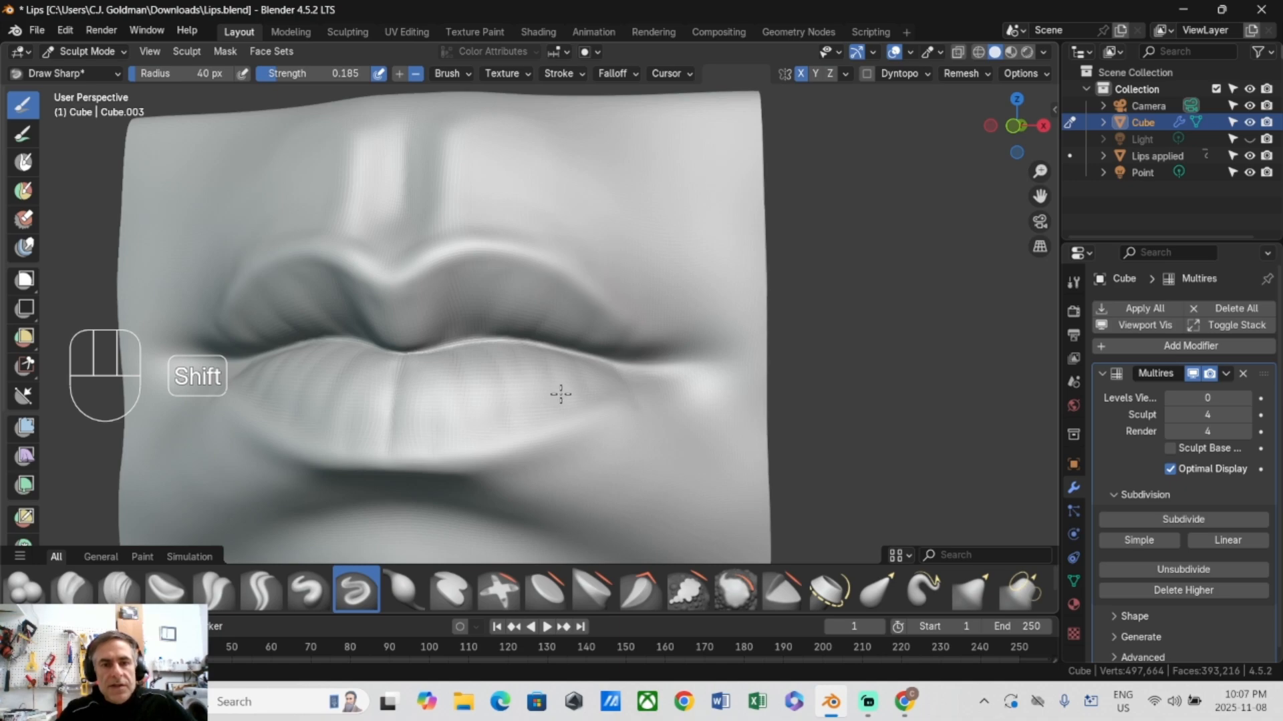
{"action": "left_click_drag", "start_coordinate": [444, 422], "coordinate": [462, 310], "text": "shift"}
{"action": "scroll", "coordinate": [409, 375], "scroll_direction": "down", "scroll_amount": 3}
{"action": "scroll", "coordinate": [452, 393], "scroll_direction": "up", "scroll_amount": 3}
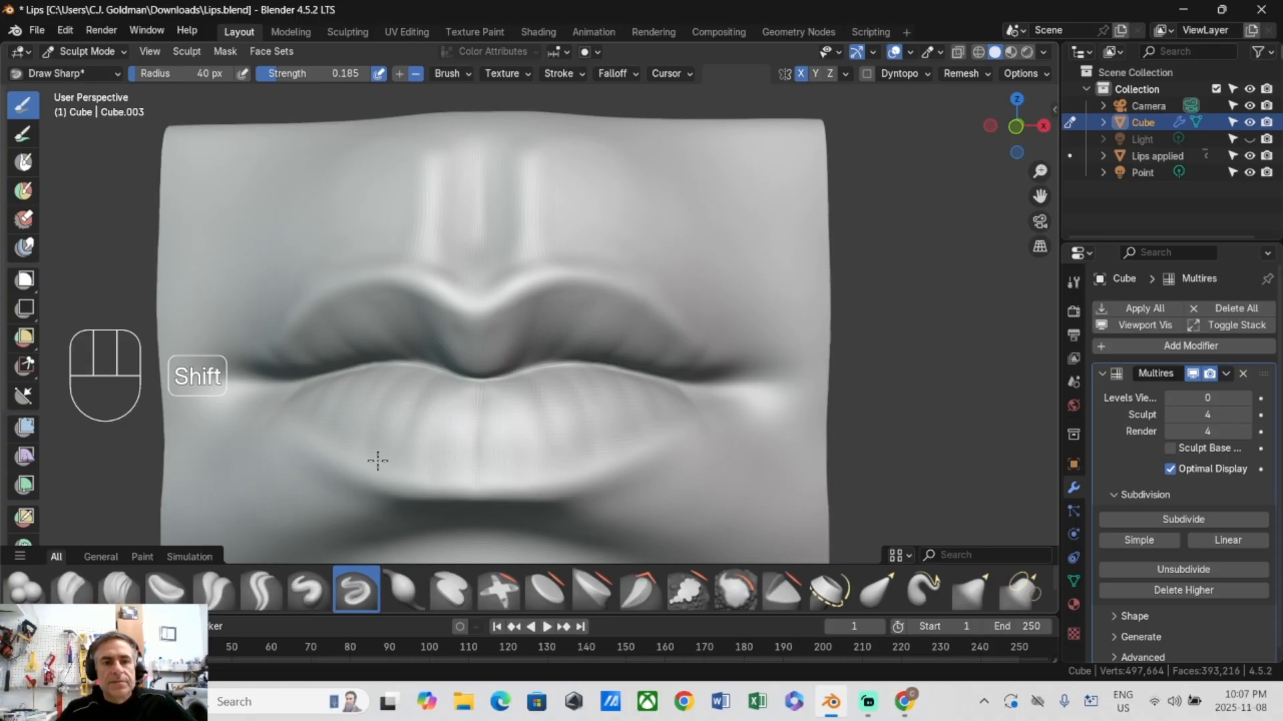
Step: Plump the upper lip between its wrinkles with Inflate/Deflate at 40 px radius and 0.361 strength, and return to Draw Sharp
{"action": "scroll", "coordinate": [377, 461], "scroll_direction": "up", "scroll_amount": 2}
{"action": "key", "text": "i"}
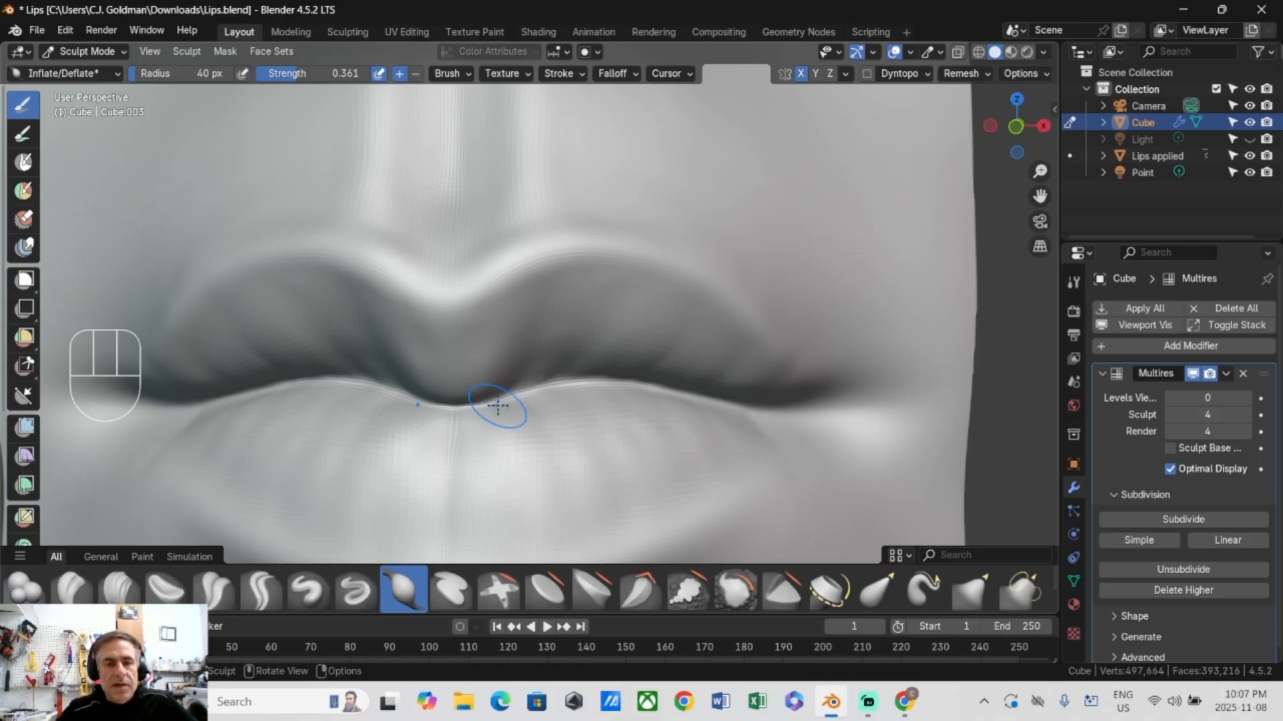
{"action": "middle_click_drag", "start_coordinate": [498, 406], "coordinate": [458, 363]}
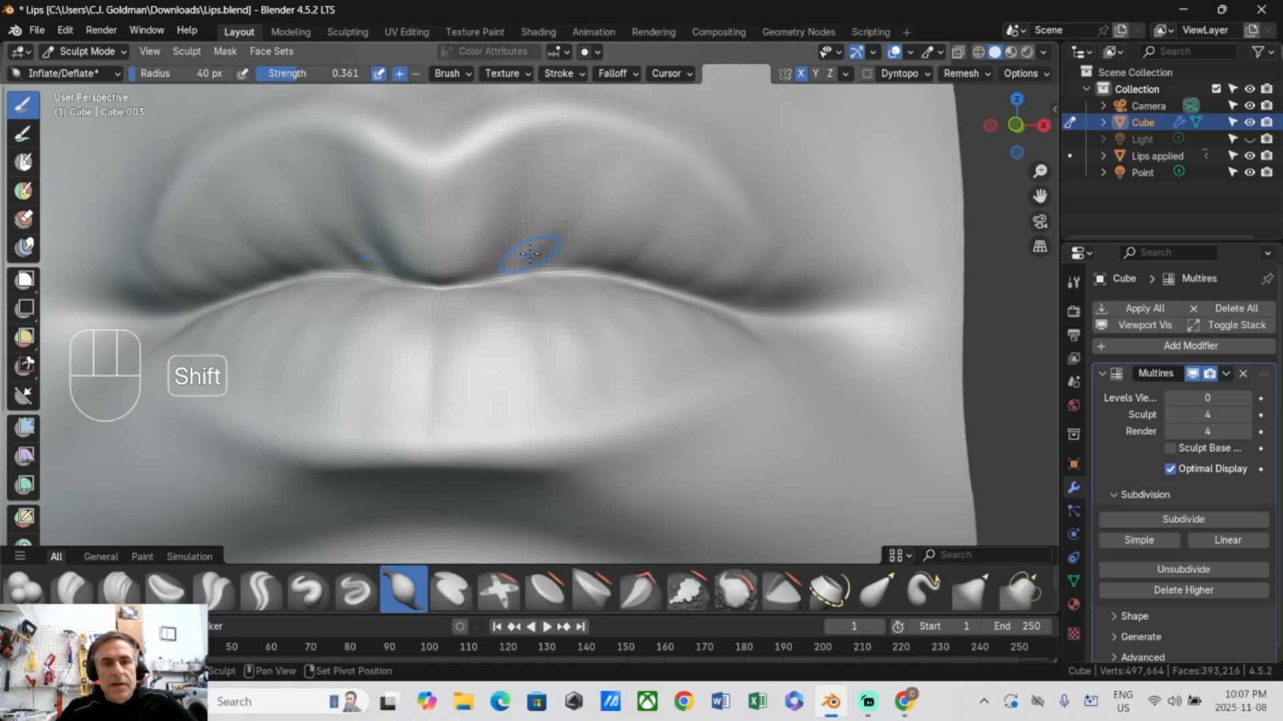
{"action": "scroll", "coordinate": [410, 390], "scroll_direction": "down", "scroll_amount": 5}
{"action": "scroll", "coordinate": [492, 381], "scroll_direction": "up", "scroll_amount": 6}
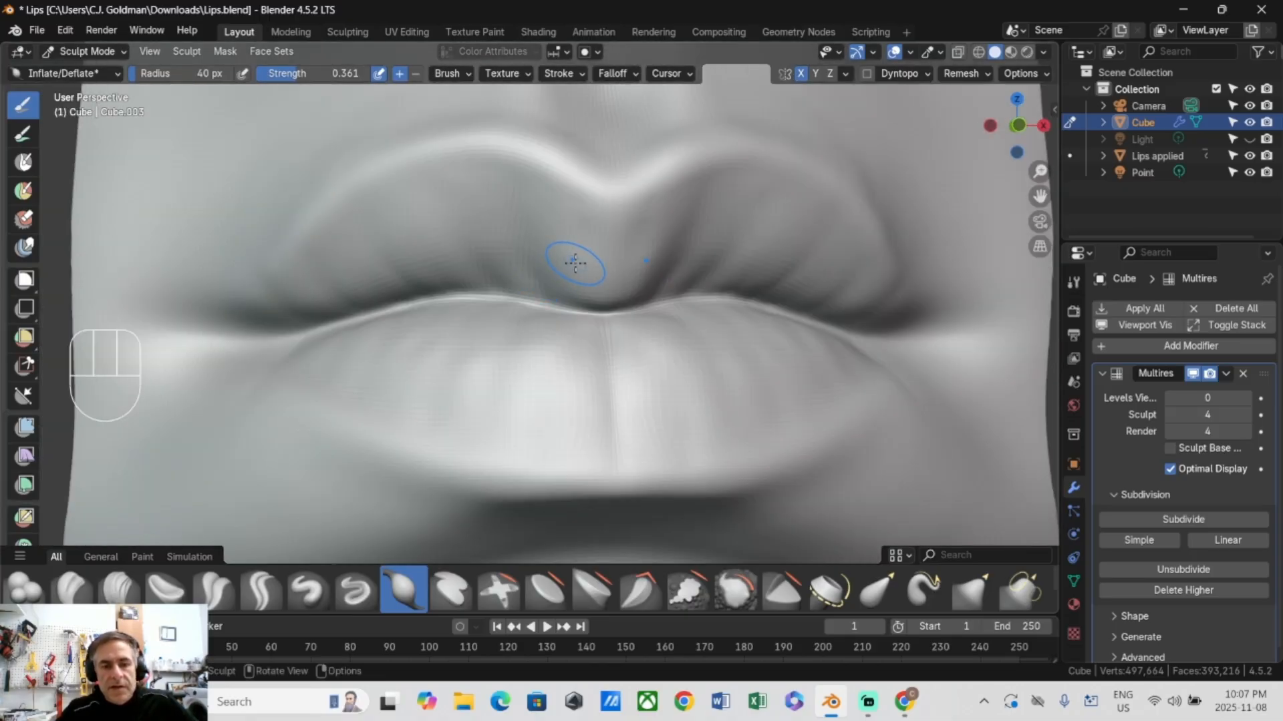
{"action": "key", "text": "2"}
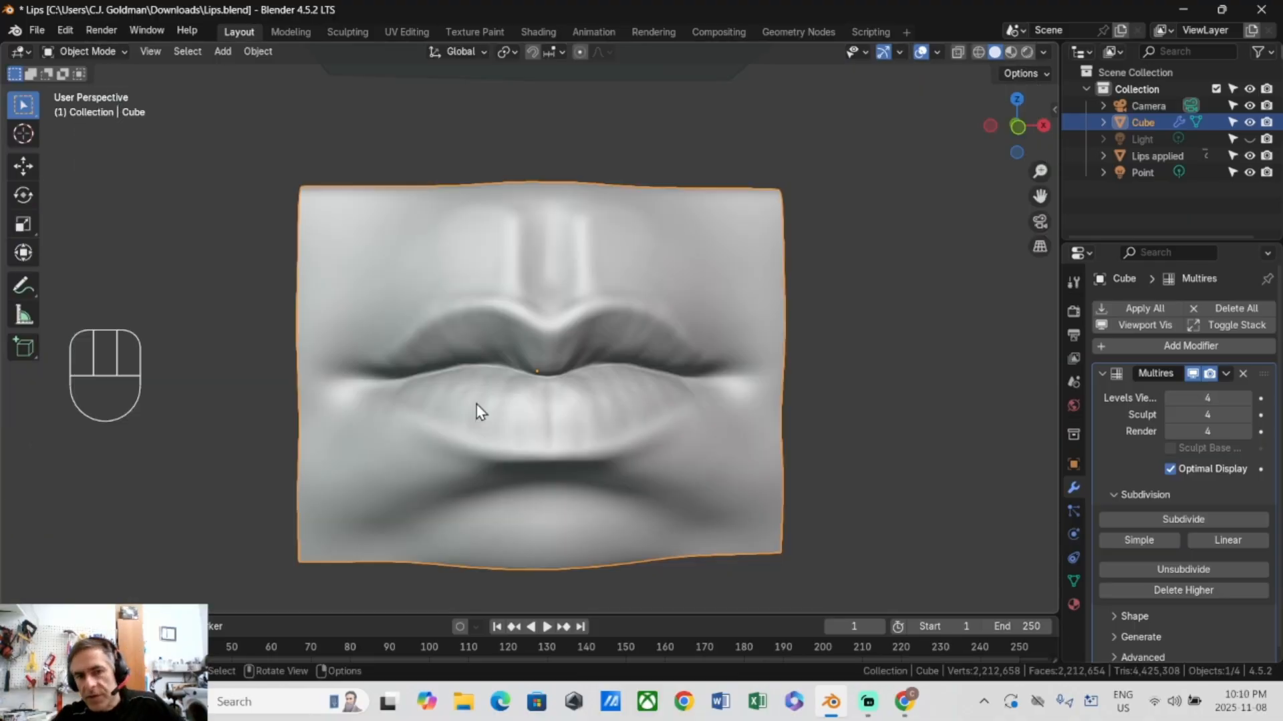
{"action": "scroll", "coordinate": [475, 405], "scroll_direction": "down", "scroll_amount": 3}
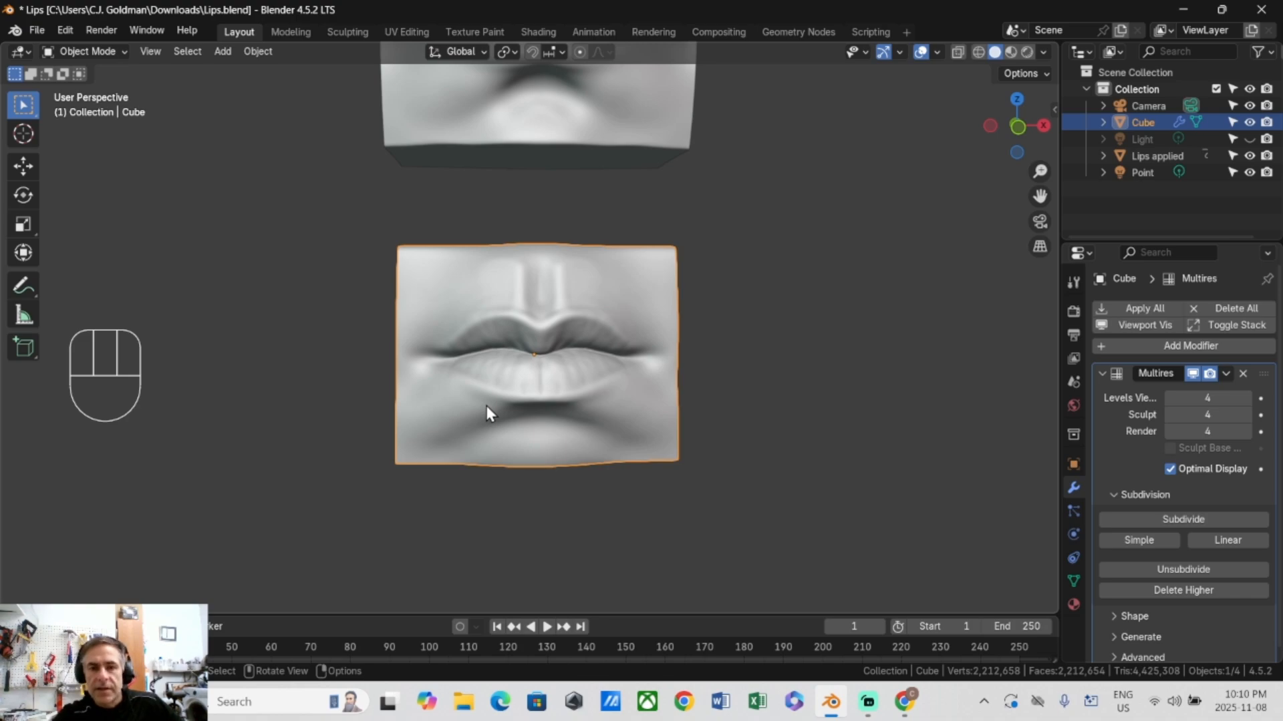
{"action": "left_click", "coordinate": [865, 707]}
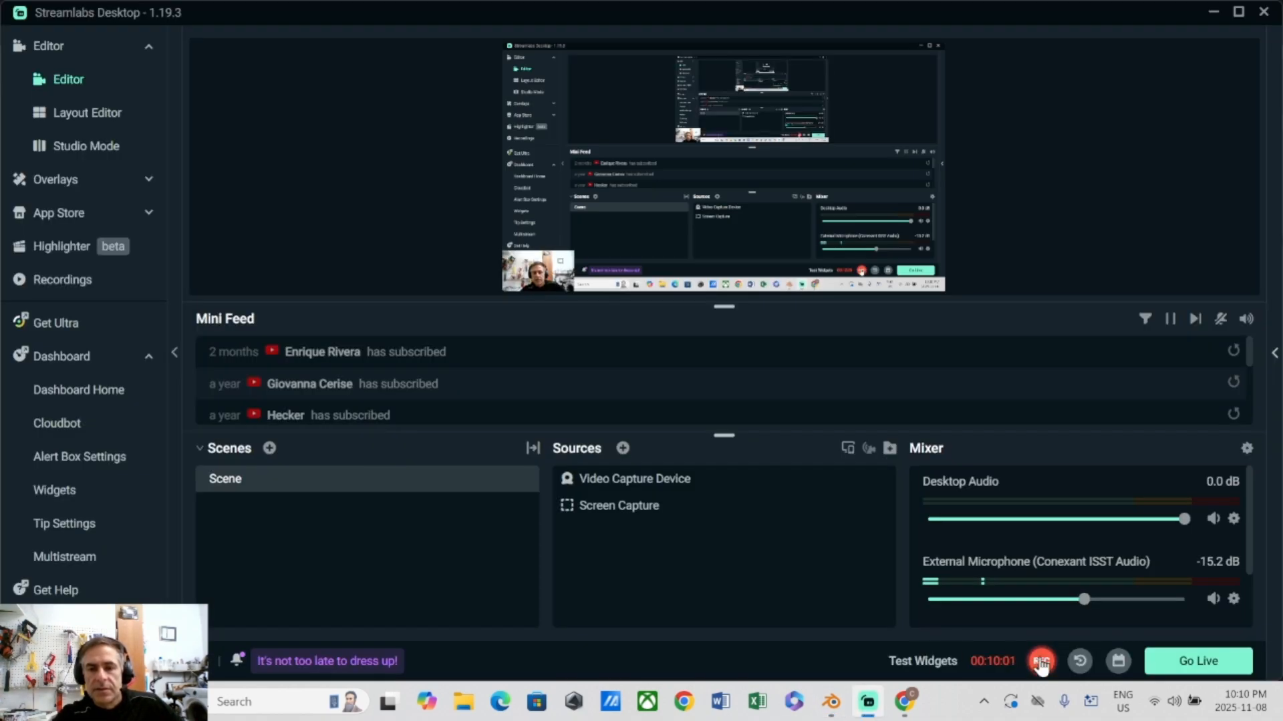